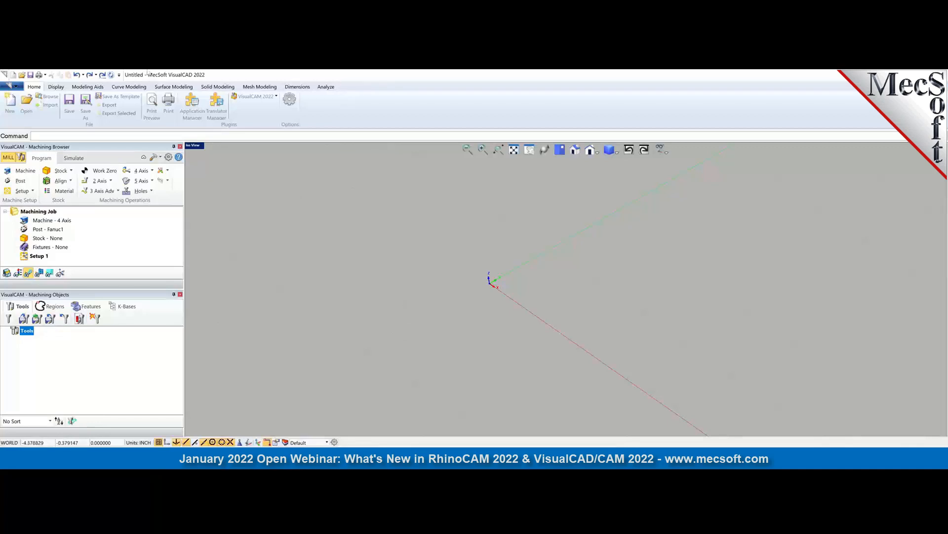
Draw a 1 by 1 inch rectangle with its first corner at the origin.
{"action": "left_click", "coordinate": [122, 89]}
{"action": "left_click", "coordinate": [66, 103]}
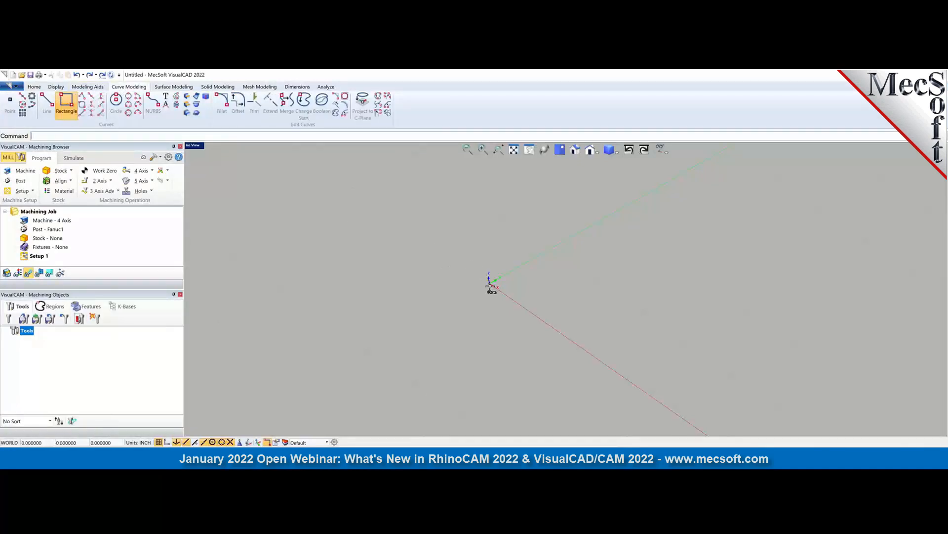
{"action": "left_click", "coordinate": [490, 285]}
{"action": "left_click", "coordinate": [591, 282]}
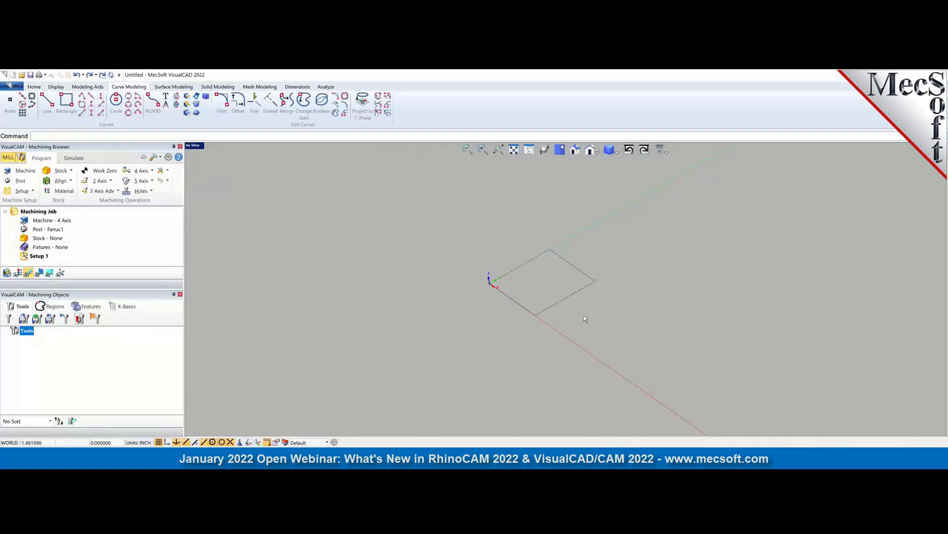
Open the rectangle's properties and set Use Layer Thickness to False.
{"action": "left_click_drag", "start_coordinate": [584, 316], "coordinate": [556, 294]}
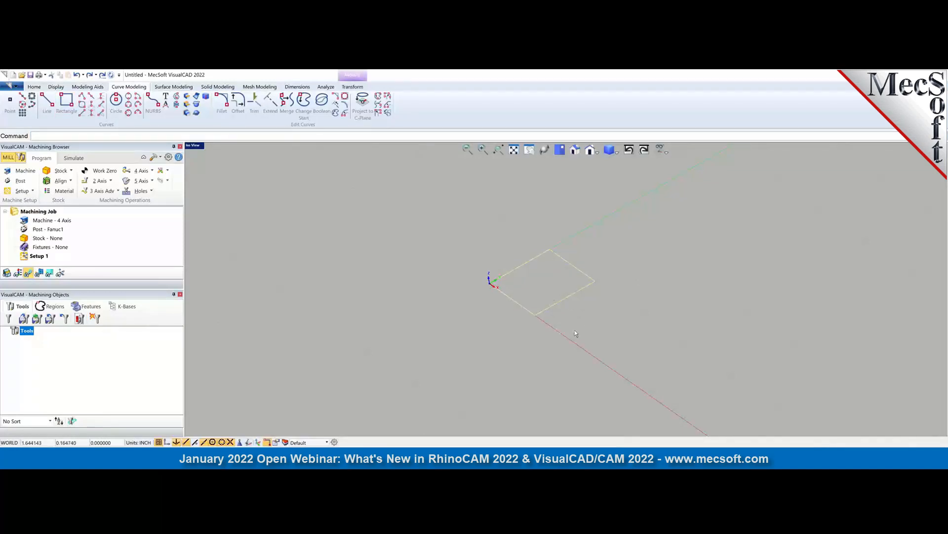
{"action": "left_click", "coordinate": [574, 329]}
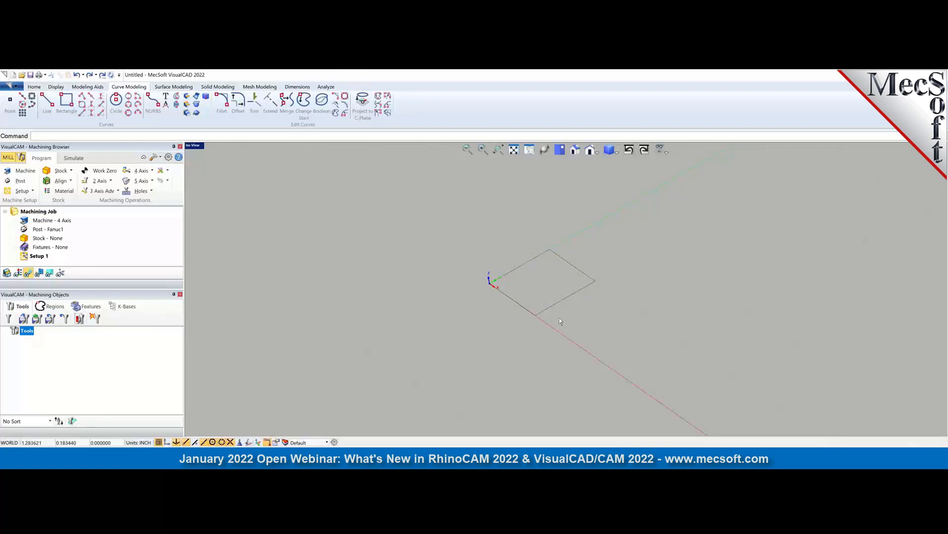
{"action": "left_click_drag", "start_coordinate": [574, 315], "coordinate": [552, 296]}
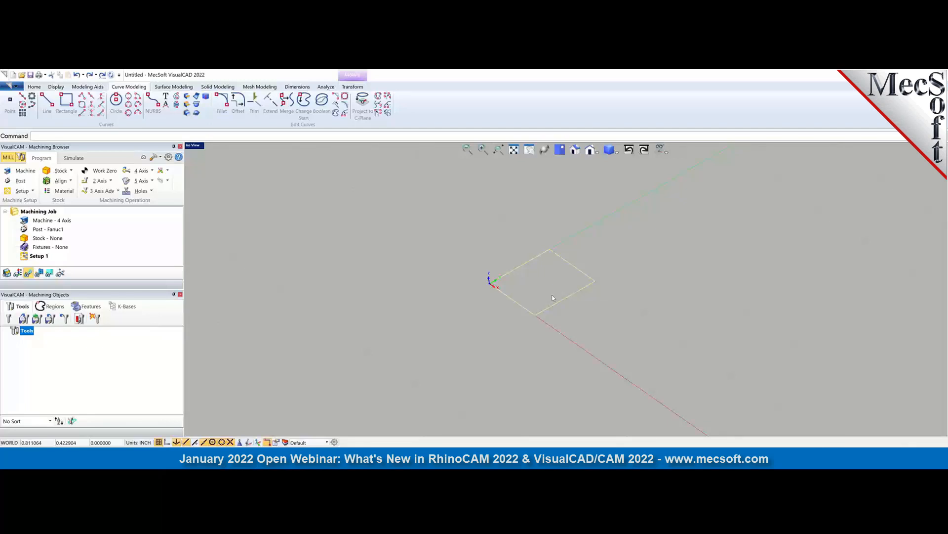
{"action": "right_click", "coordinate": [553, 297]}
{"action": "left_click", "coordinate": [584, 368]}
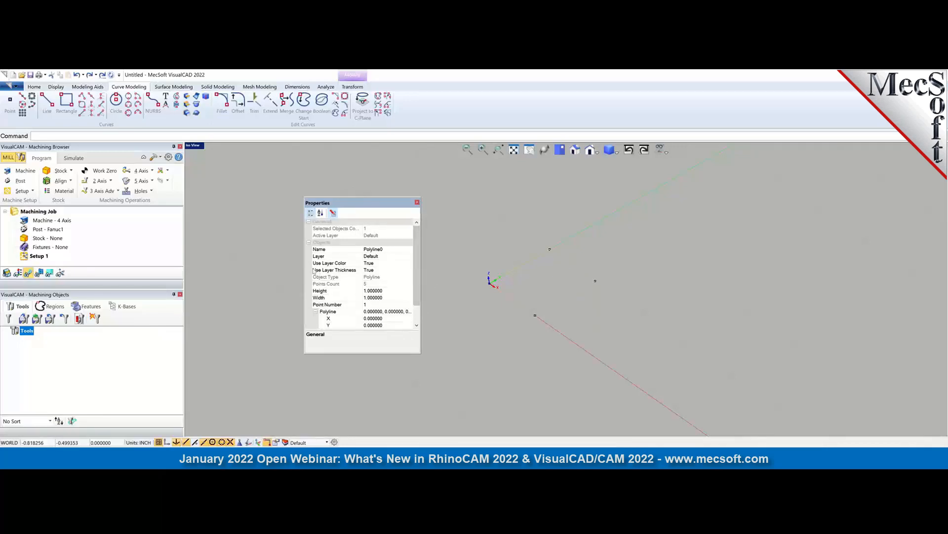
{"action": "left_click", "coordinate": [319, 270]}
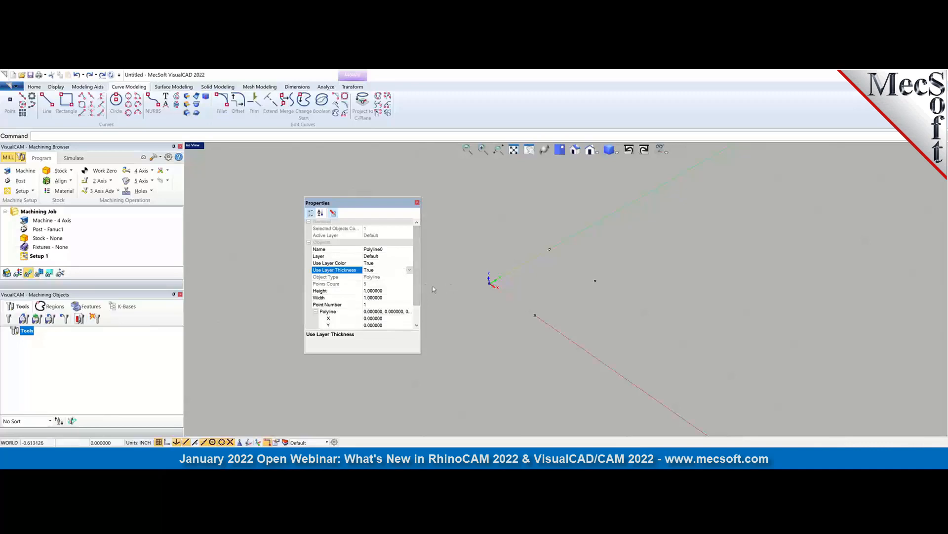
{"action": "left_click", "coordinate": [410, 270]}
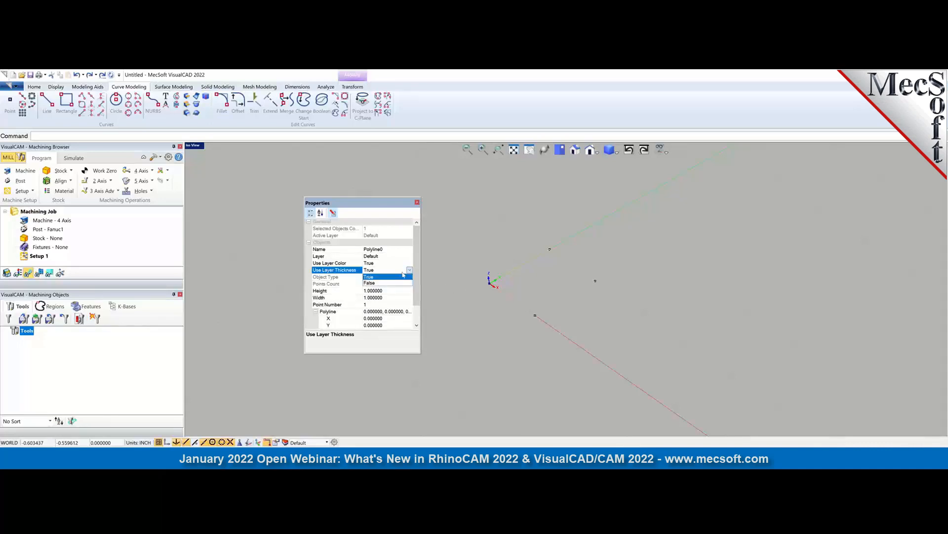
{"action": "left_click", "coordinate": [381, 284]}
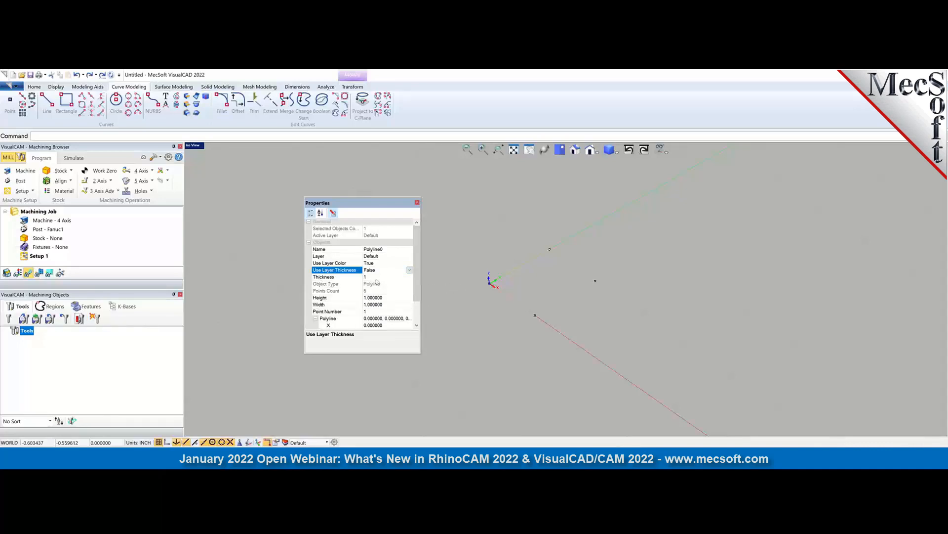
Set the rectangle's line thickness to 5, then dismiss the properties and the save prompt without saving.
{"action": "left_click", "coordinate": [373, 277]}
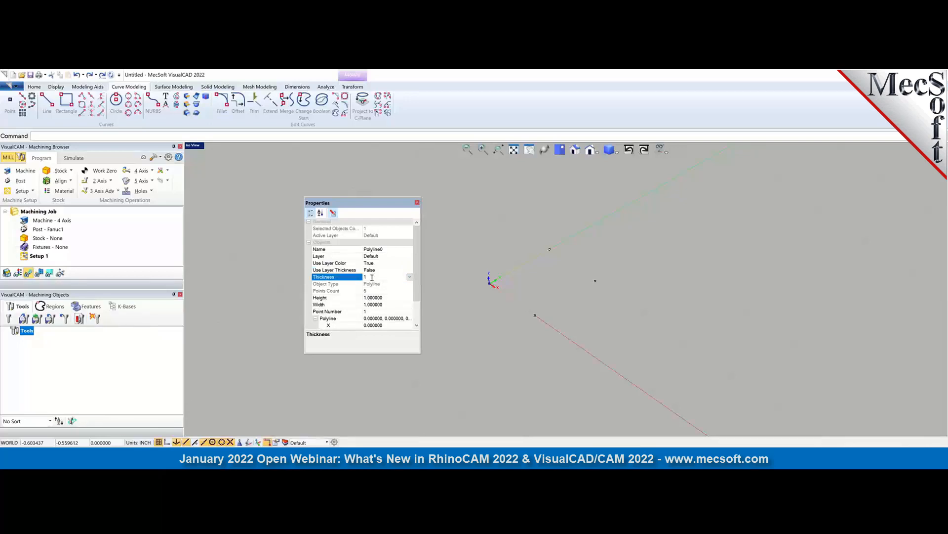
{"action": "left_click", "coordinate": [410, 277]}
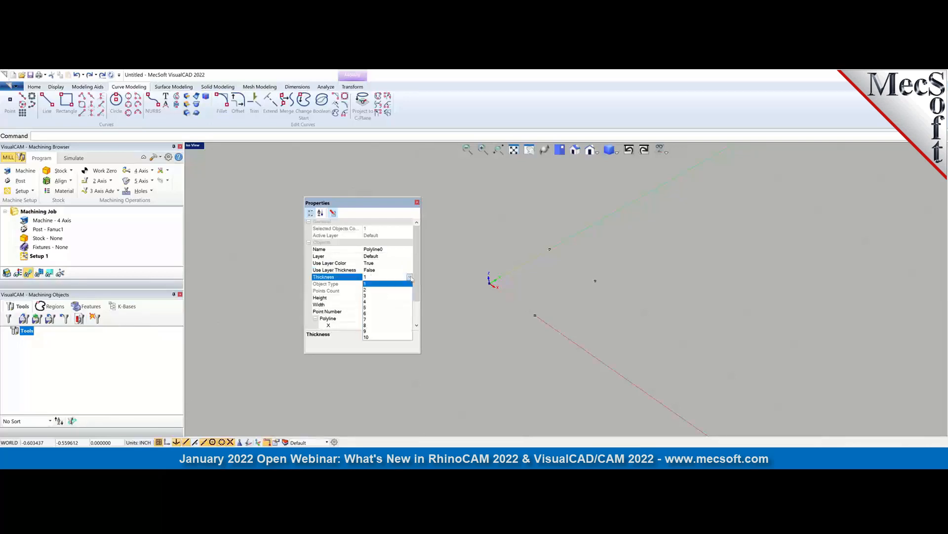
{"action": "left_click", "coordinate": [376, 307]}
{"action": "left_click", "coordinate": [452, 359]}
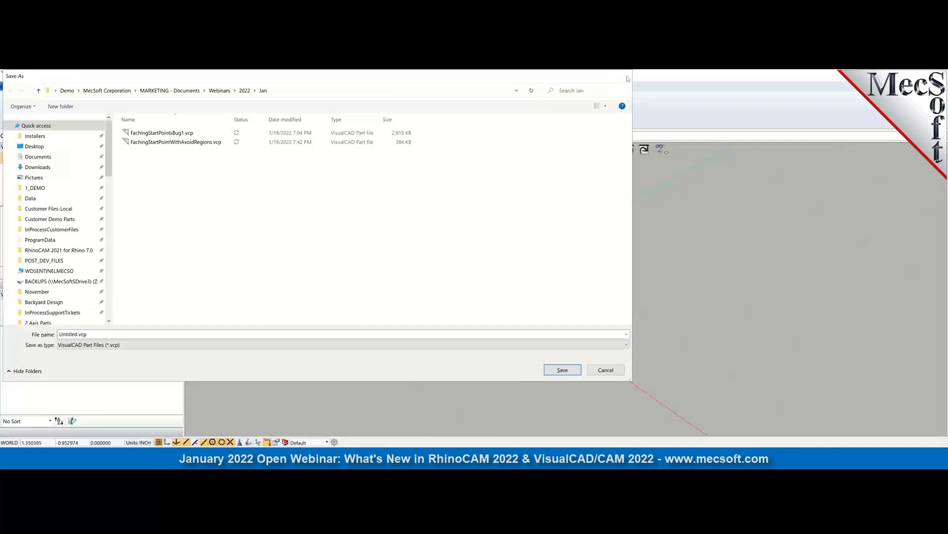
{"action": "left_click", "coordinate": [627, 77]}
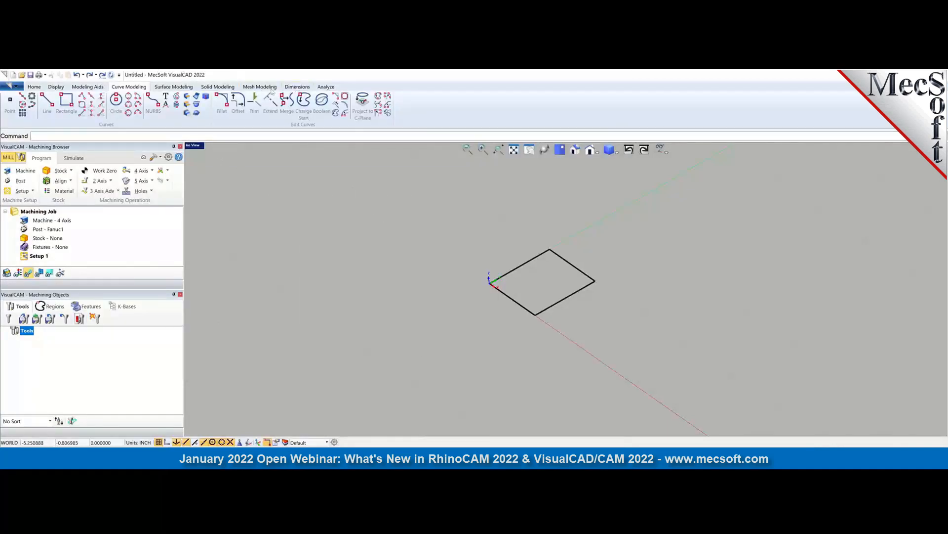
{"action": "left_click", "coordinate": [93, 87]}
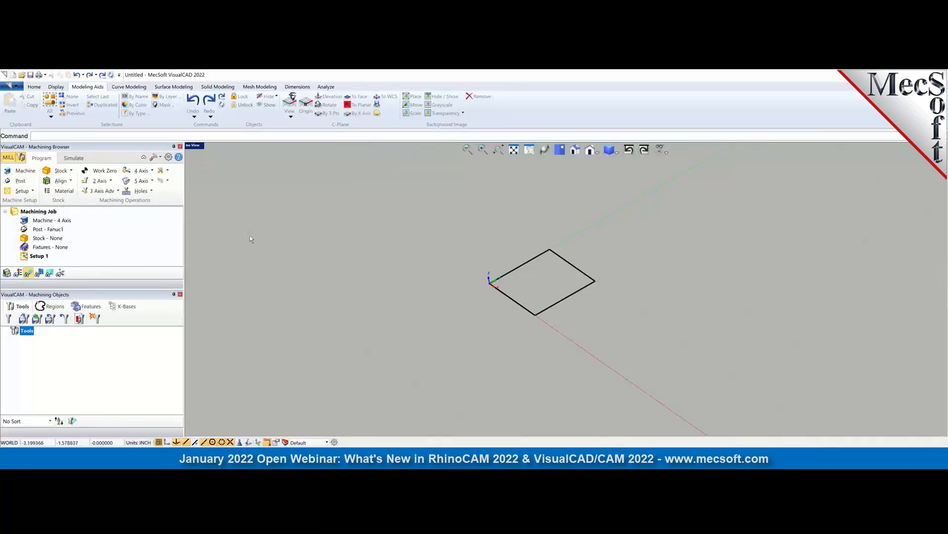
{"action": "left_click", "coordinate": [34, 87]}
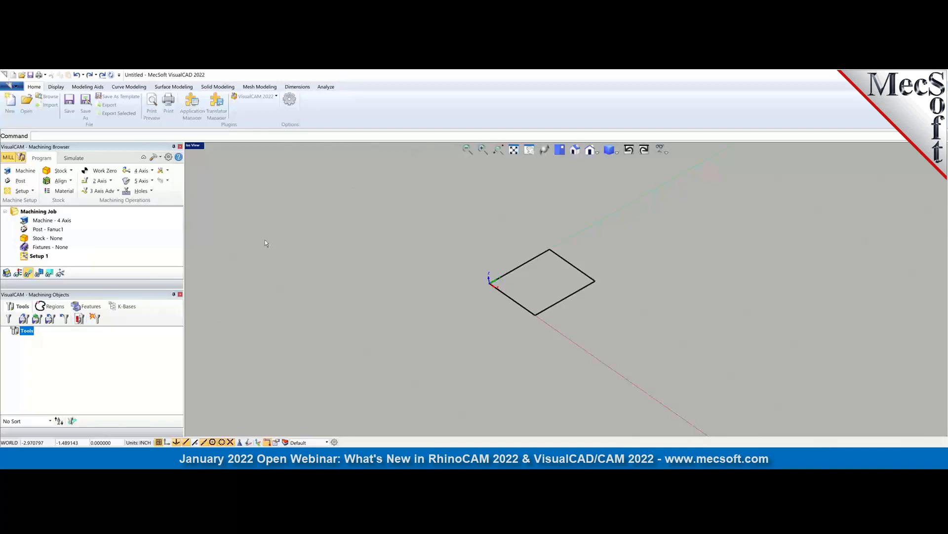
Switch to Rhino 7 and look at the geometry colour preferences of RhinoCAM 2022.
{"action": "key", "text": "alt+Tab"}
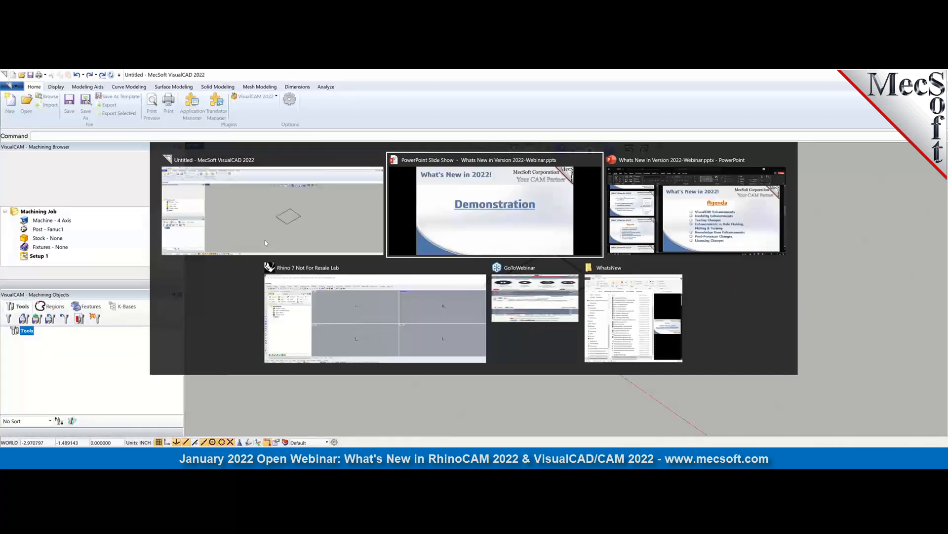
{"action": "left_click", "coordinate": [362, 311]}
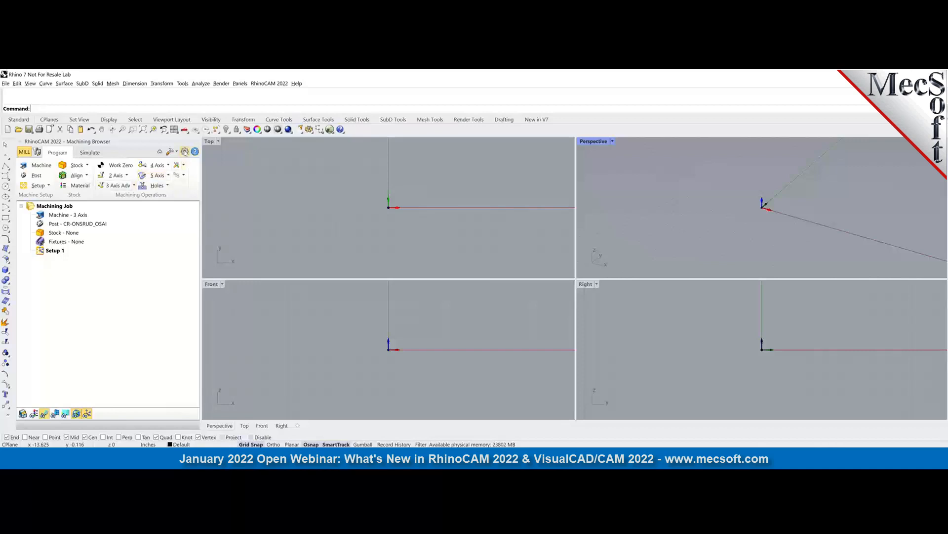
{"action": "left_click", "coordinate": [185, 152]}
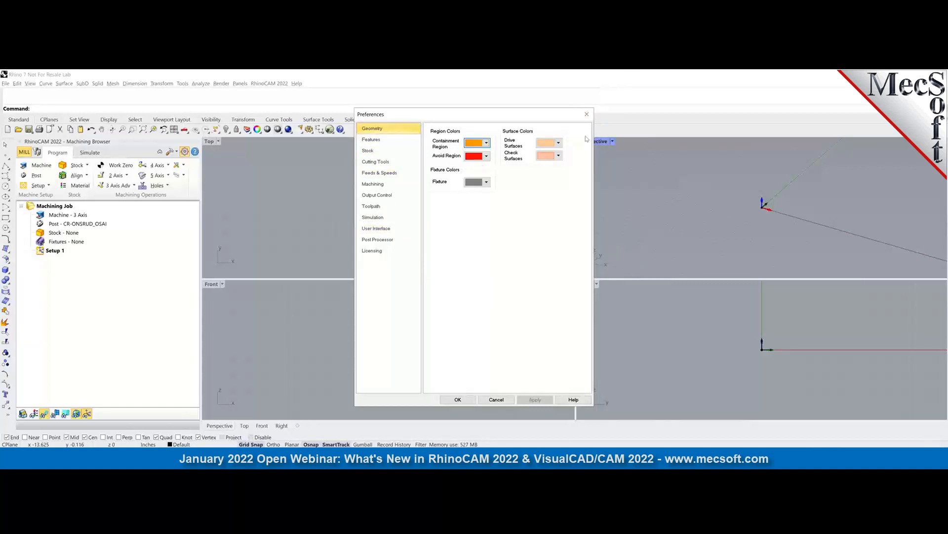
{"action": "left_click", "coordinate": [587, 115]}
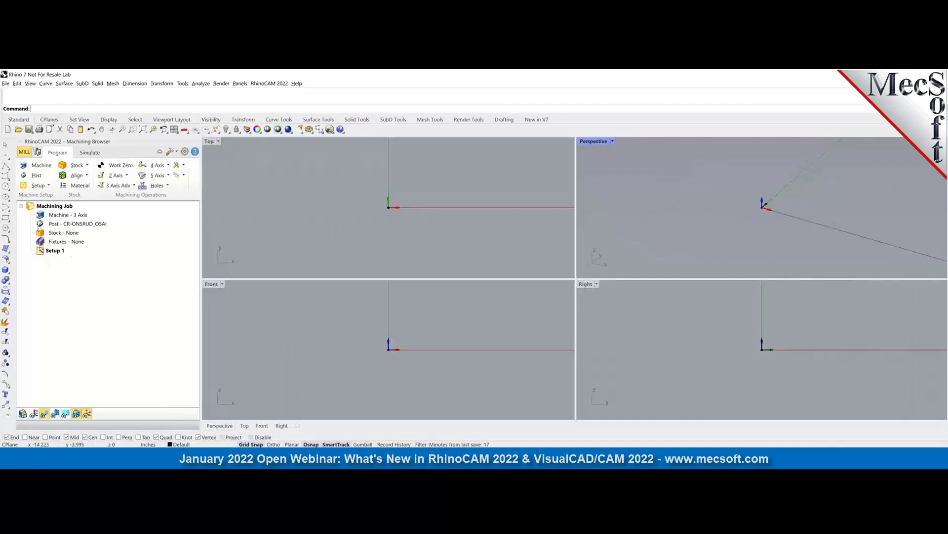
Select CR-ONSRUD_OSAI from the legacy post-processors for the machining job and accept it.
{"action": "left_click", "coordinate": [42, 225]}
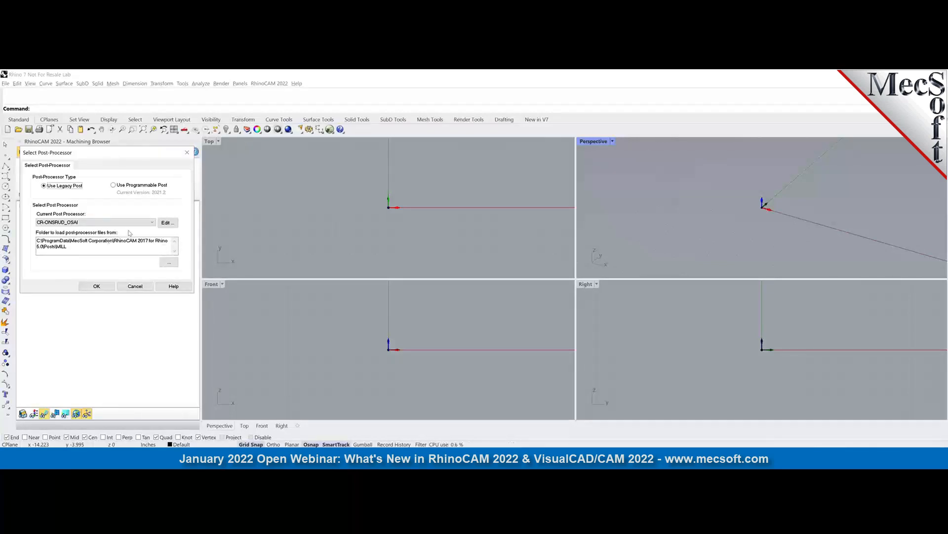
{"action": "left_click", "coordinate": [148, 223]}
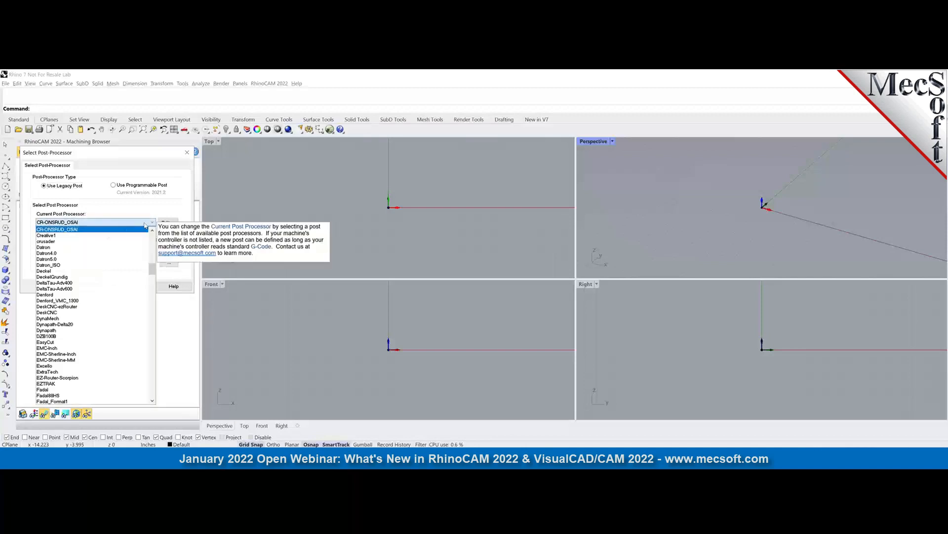
{"action": "left_click", "coordinate": [147, 229]}
{"action": "left_click", "coordinate": [105, 289]}
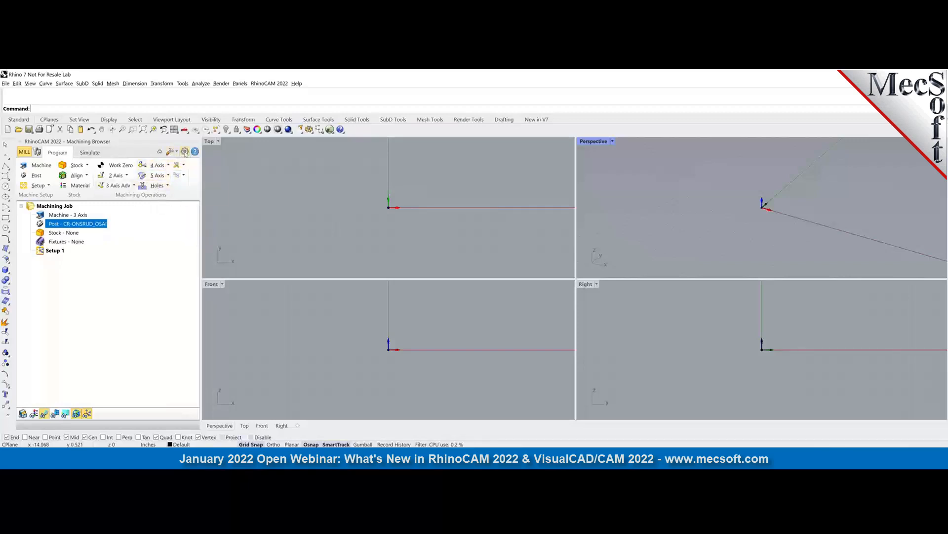
Review the RhinoCAM post-processor preferences, including the posted file naming conventions and file extension.
{"action": "left_click", "coordinate": [185, 151]}
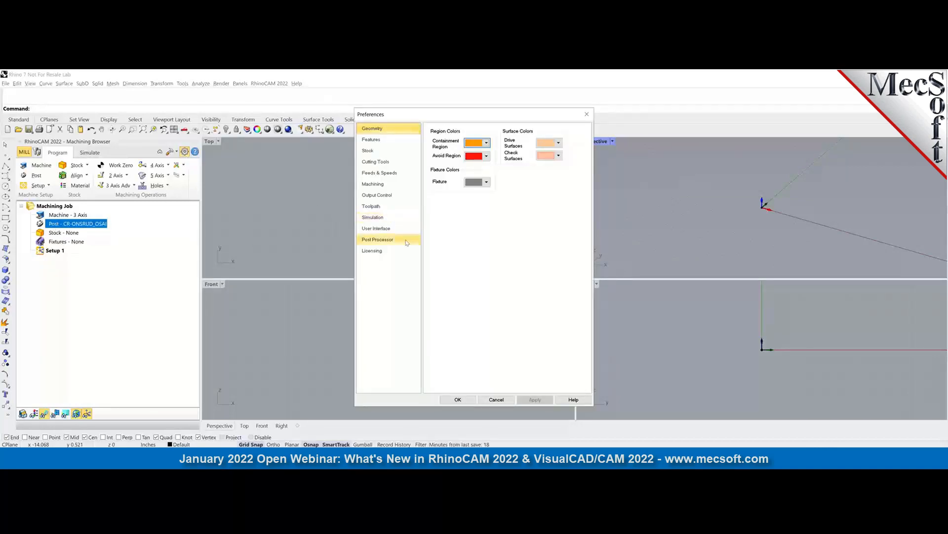
{"action": "left_click", "coordinate": [377, 239]}
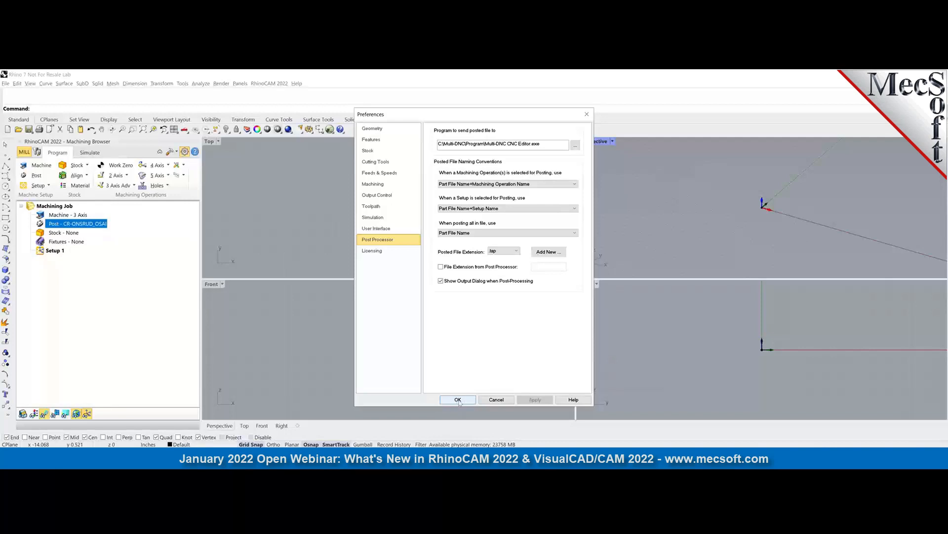
{"action": "left_click", "coordinate": [458, 400]}
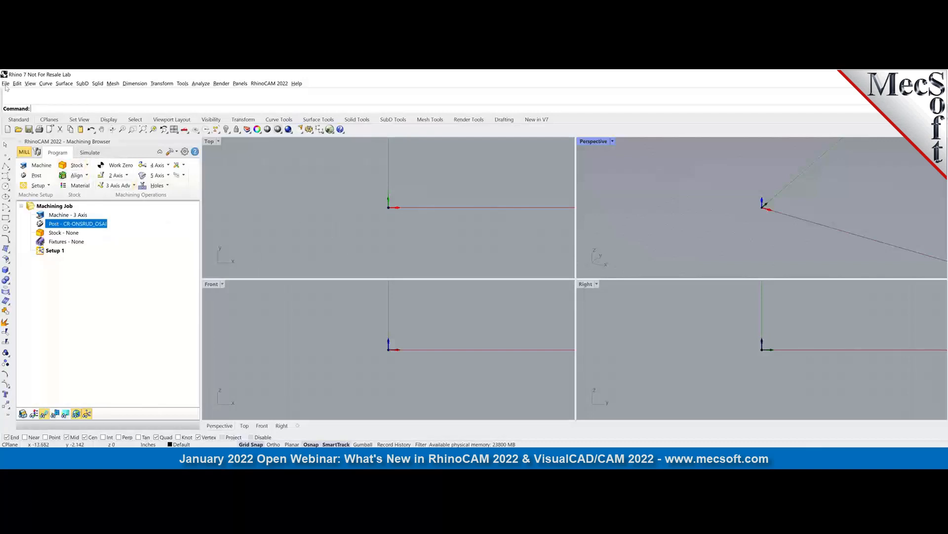
Open the model 1-G-Code Integration.3dm from the WhatsNew folder and close the floating Machining Objects window.
{"action": "left_click", "coordinate": [5, 84]}
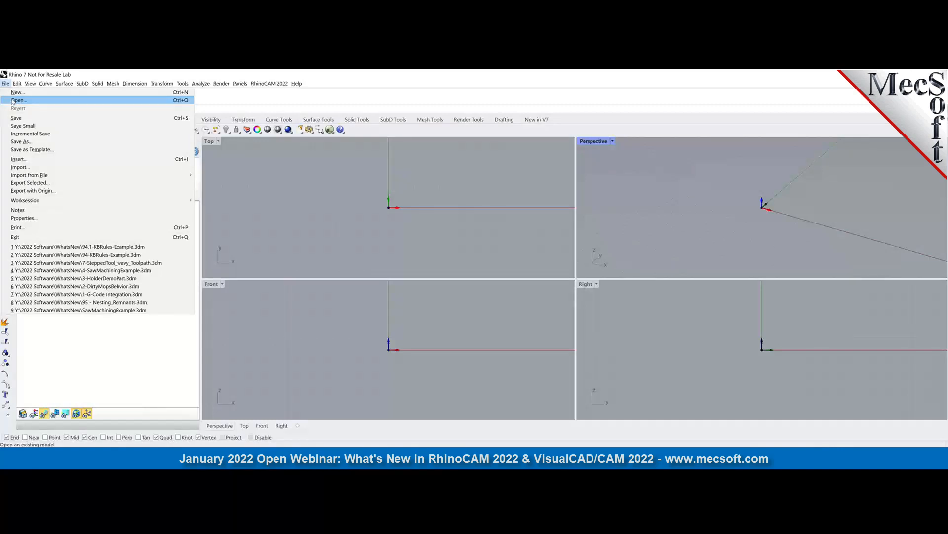
{"action": "left_click", "coordinate": [12, 101]}
{"action": "left_click", "coordinate": [474, 280]}
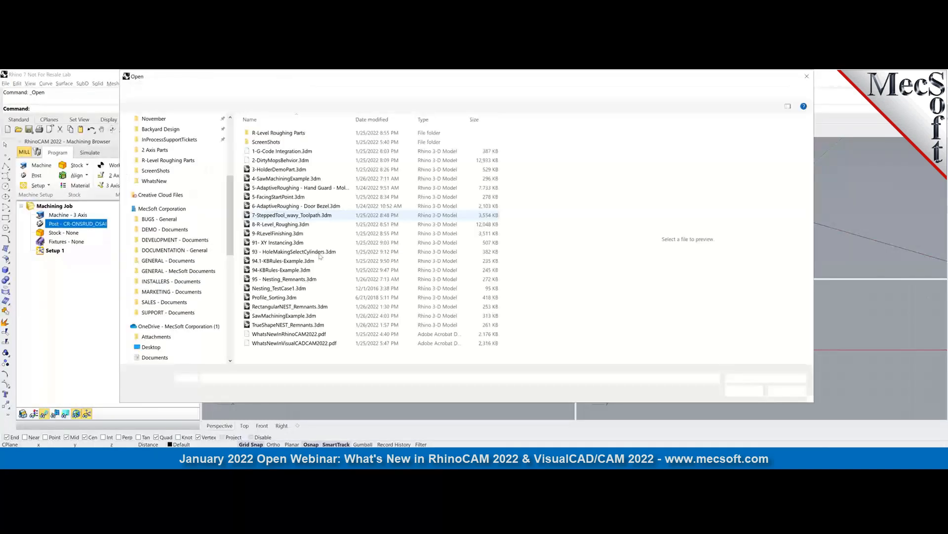
{"action": "left_click", "coordinate": [265, 152]}
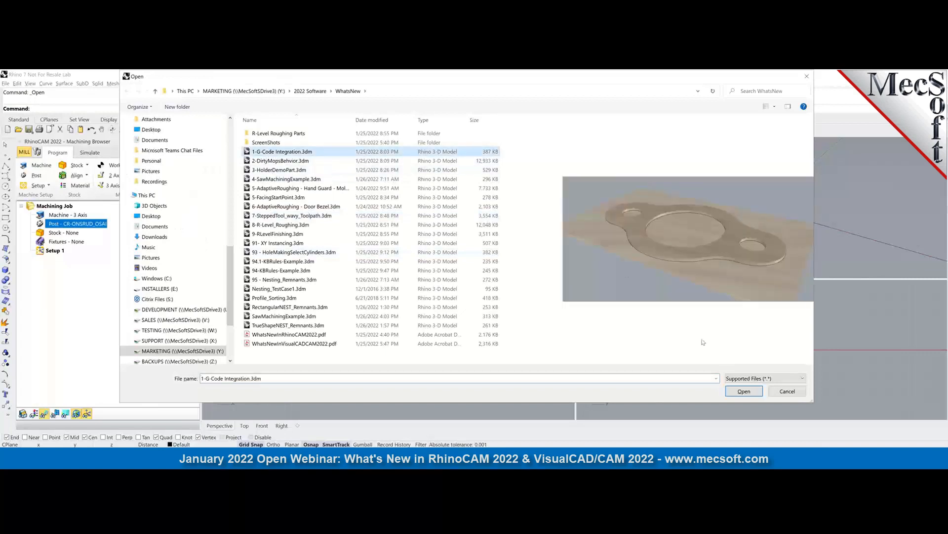
{"action": "left_click", "coordinate": [744, 391]}
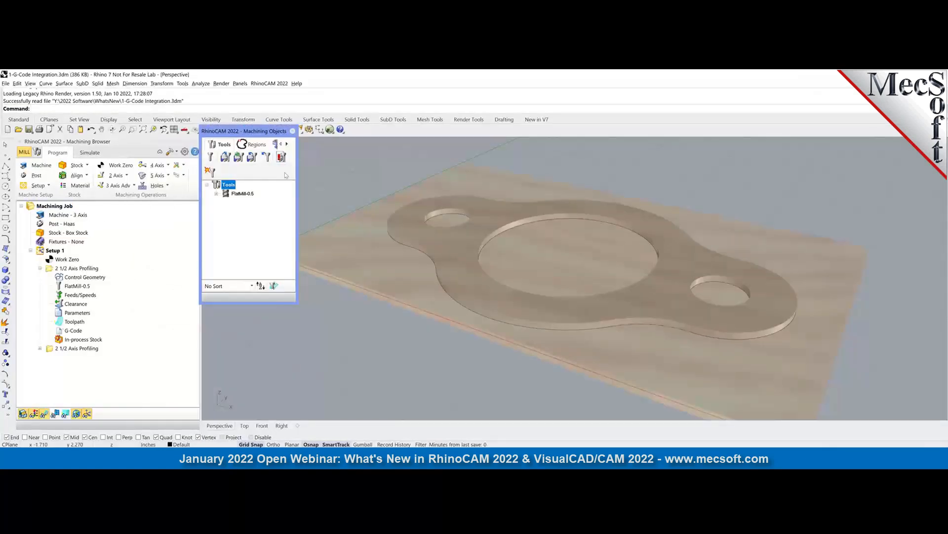
{"action": "left_click", "coordinate": [293, 131]}
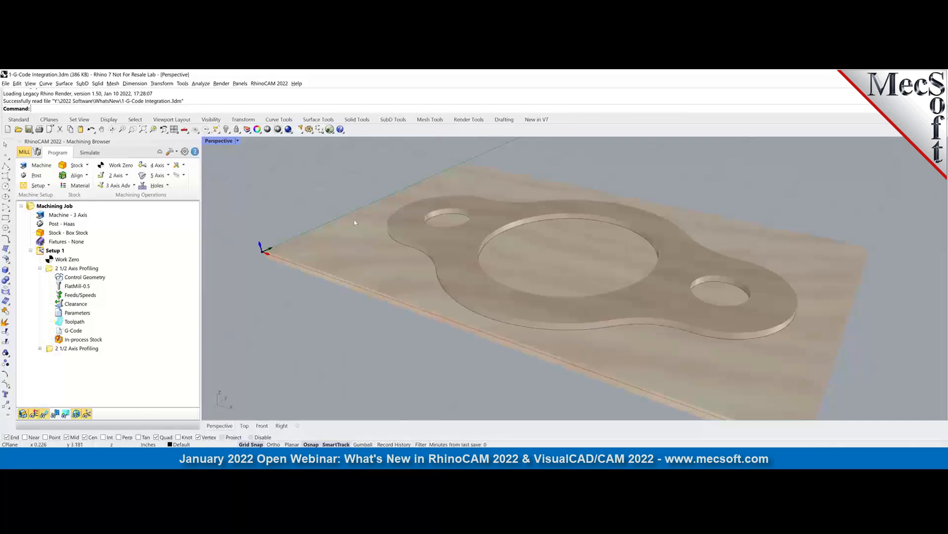
Examine the first 2 1/2 Axis Profiling operation's toolpath, its G-Code entry and the job's post-processor.
{"action": "left_click", "coordinate": [71, 268]}
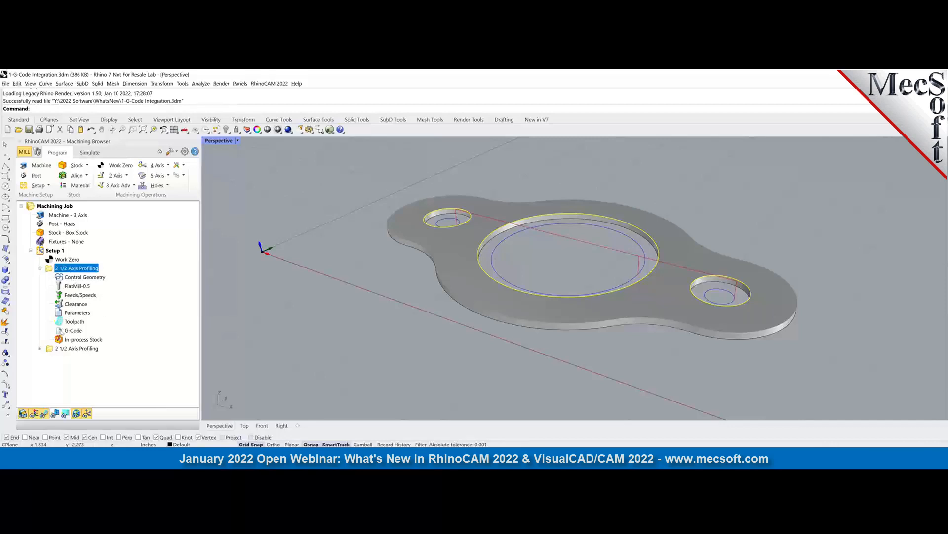
{"action": "left_click", "coordinate": [62, 330]}
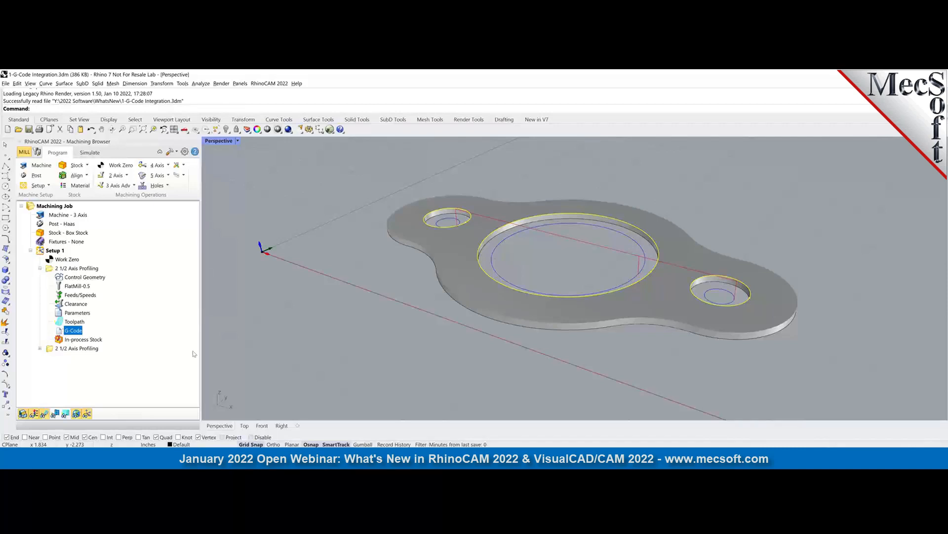
{"action": "left_click", "coordinate": [63, 268]}
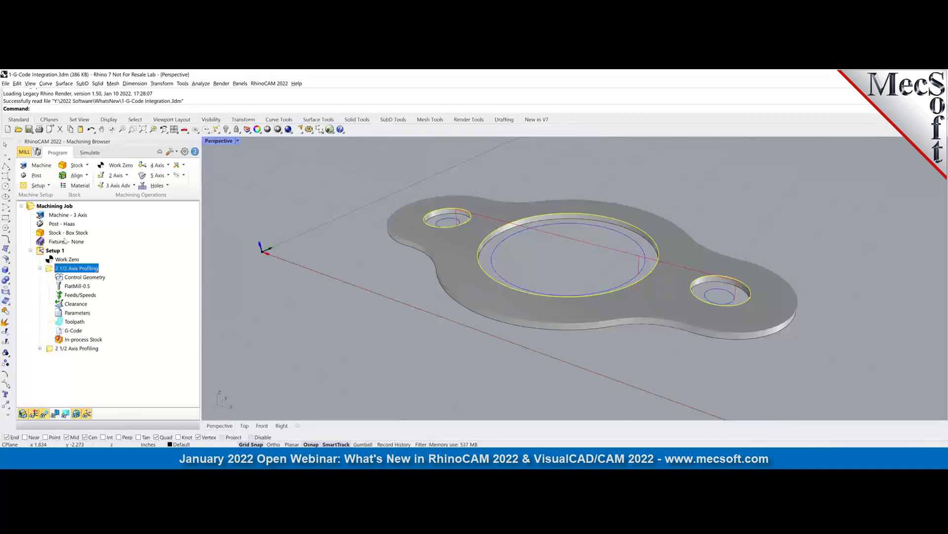
{"action": "left_click", "coordinate": [60, 224]}
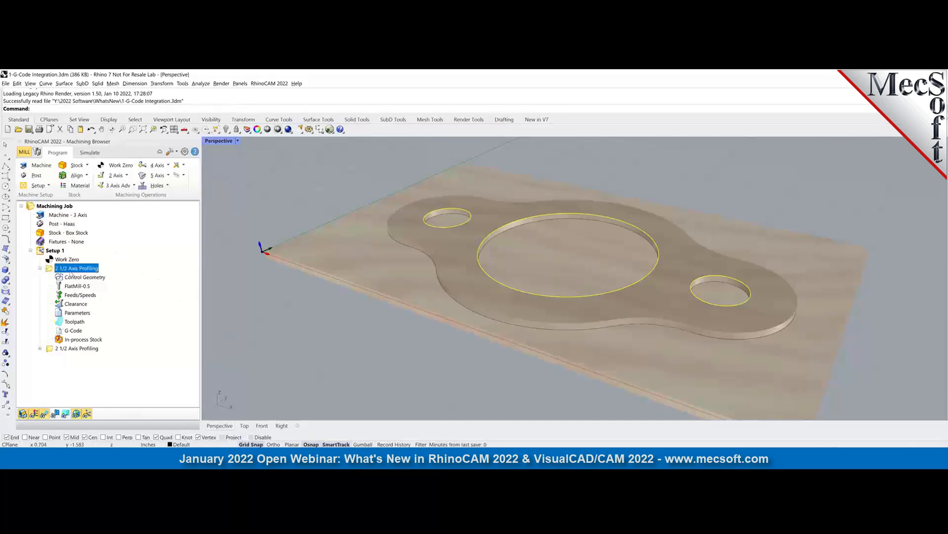
Regenerate the first 2 1/2 Axis Profiling operation in Setup 1.
{"action": "left_click", "coordinate": [52, 269]}
{"action": "right_click", "coordinate": [51, 271]}
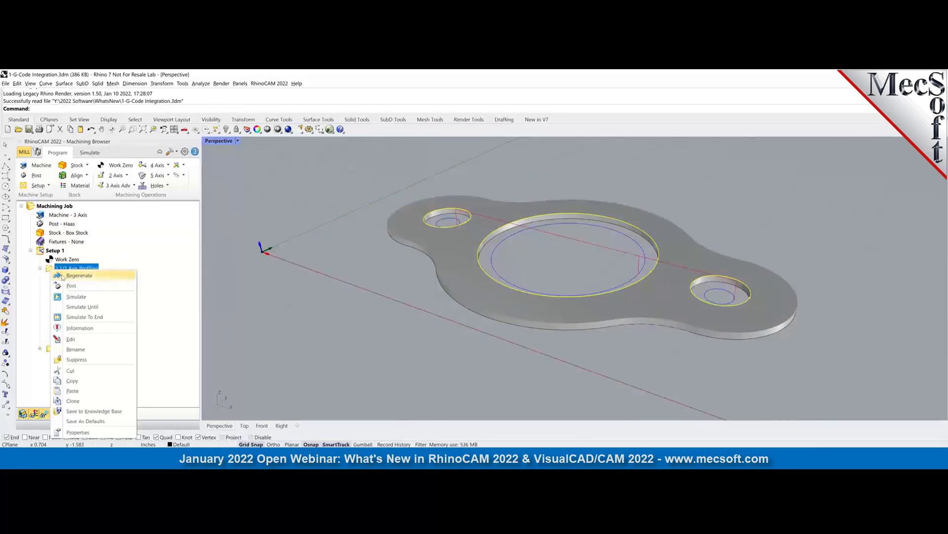
{"action": "left_click", "coordinate": [62, 276]}
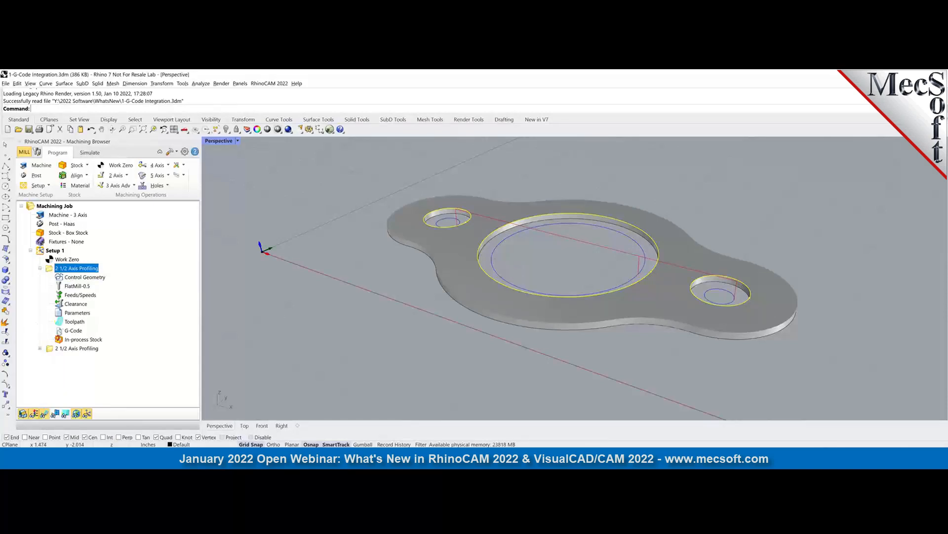
Edit the first profiling operation's G-Code, moving G20 from the start of block N4 to the end of block N1, and return to the machining job.
{"action": "left_click", "coordinate": [60, 332]}
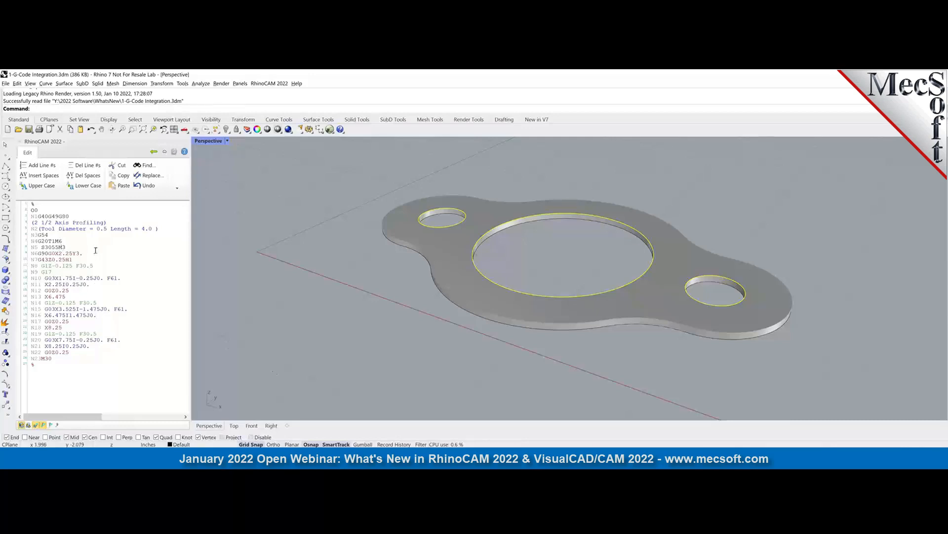
{"action": "left_click", "coordinate": [39, 241]}
{"action": "key", "text": "Delete"}
{"action": "key", "text": "Delete"}
{"action": "key", "text": "Delete"}
{"action": "type", "text": "G20"}
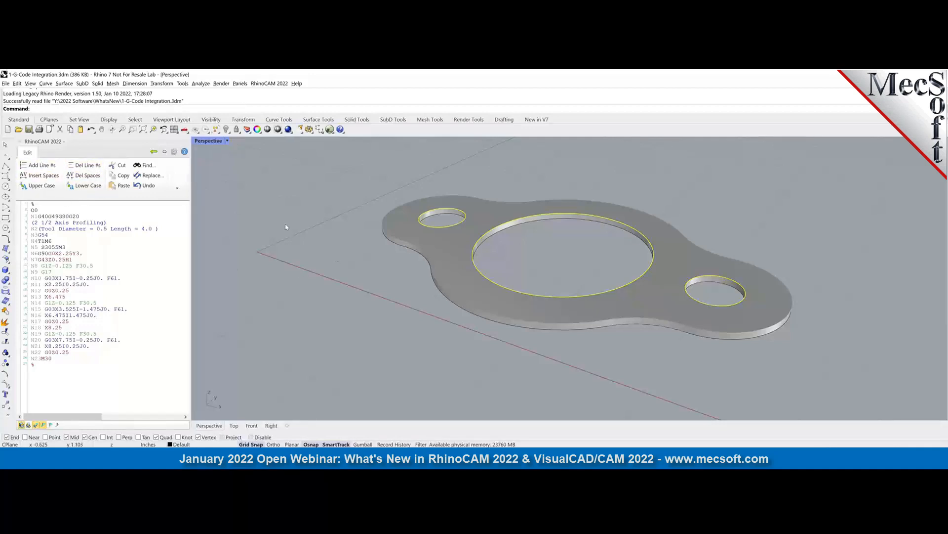
{"action": "left_click", "coordinate": [154, 153]}
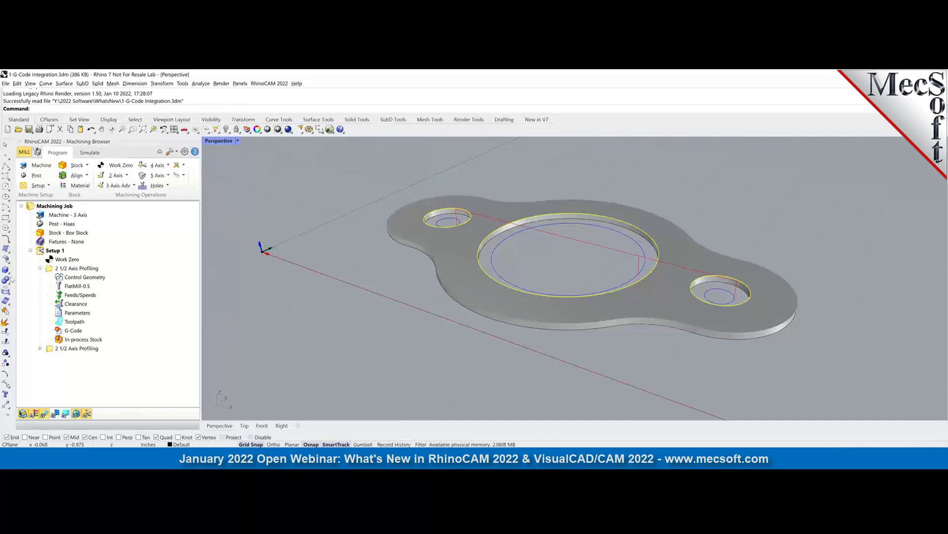
Regenerate the edited 2 1/2 Axis Profiling operation, overwriting its manual code edits, and review the regenerated G-Code.
{"action": "right_click", "coordinate": [68, 268]}
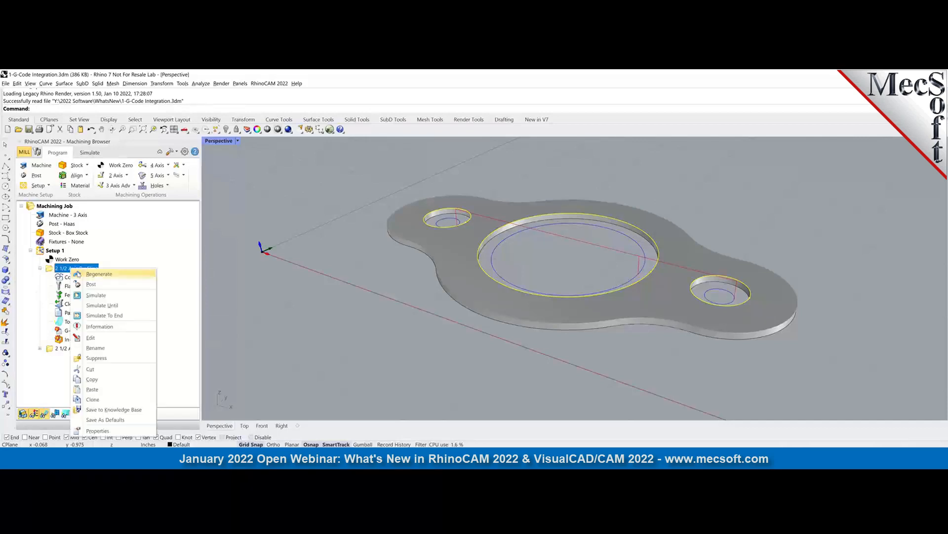
{"action": "left_click", "coordinate": [77, 272]}
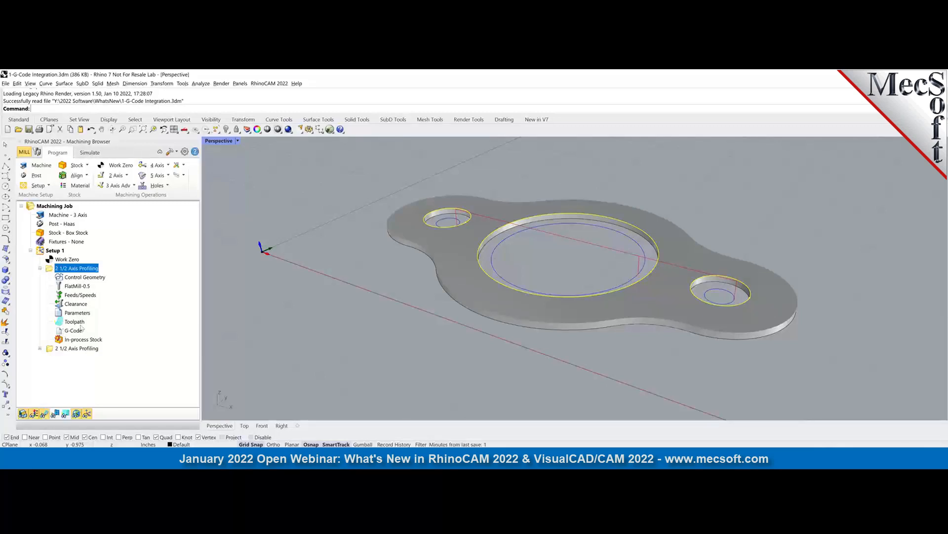
{"action": "left_click", "coordinate": [64, 332]}
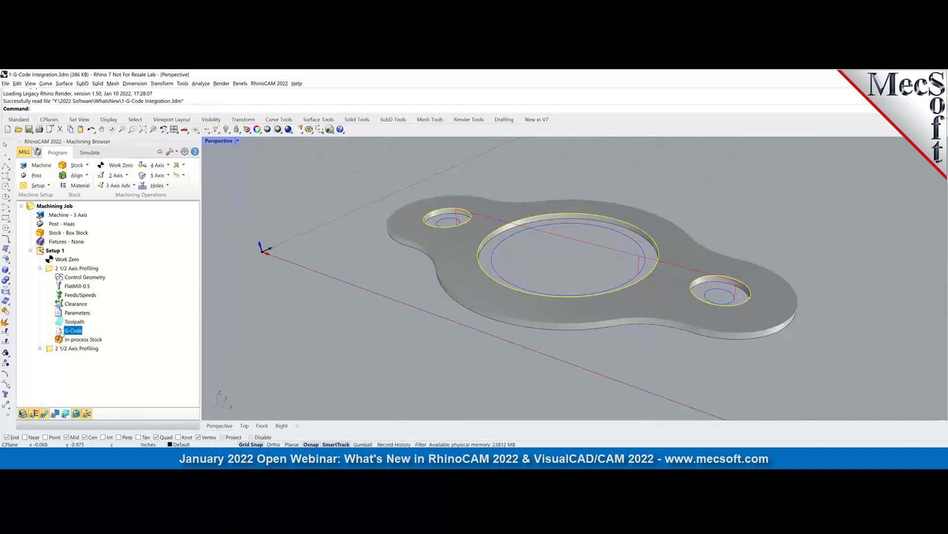
{"action": "double_click", "coordinate": [61, 331]}
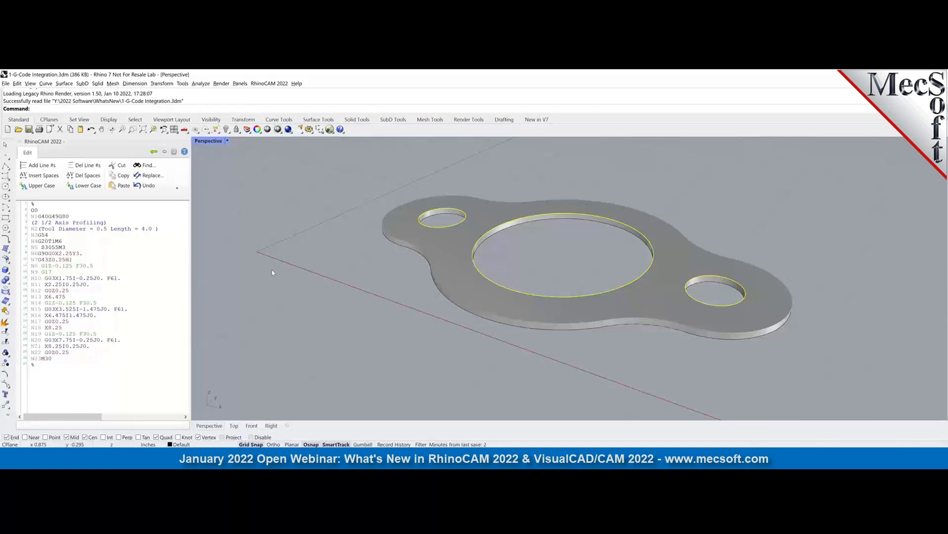
{"action": "left_click", "coordinate": [154, 151]}
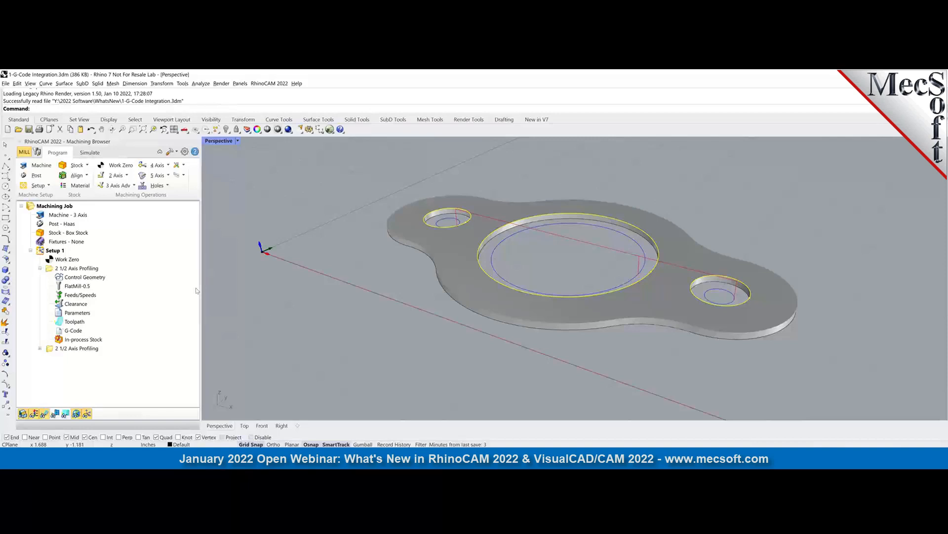
Open 2-DirtyMopsBehvior.3dm from the WhatsNew folder without saving the current model, and close the floating Machining Objects window.
{"action": "left_click", "coordinate": [18, 129]}
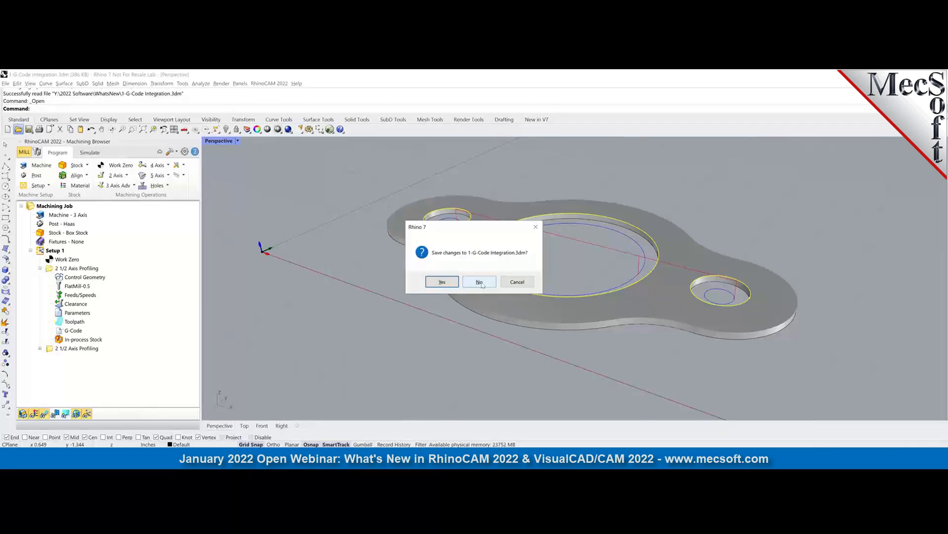
{"action": "left_click", "coordinate": [479, 282]}
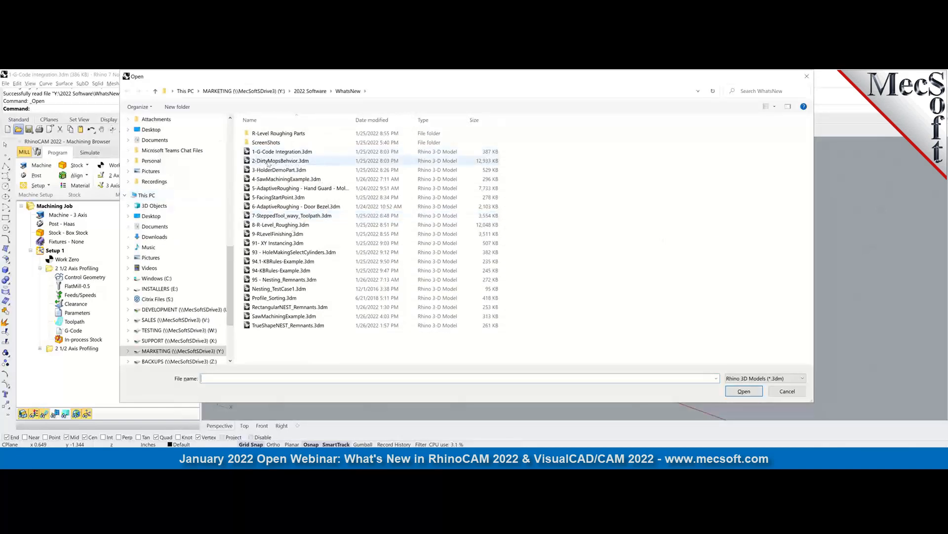
{"action": "left_click", "coordinate": [268, 162]}
{"action": "left_click", "coordinate": [743, 391]}
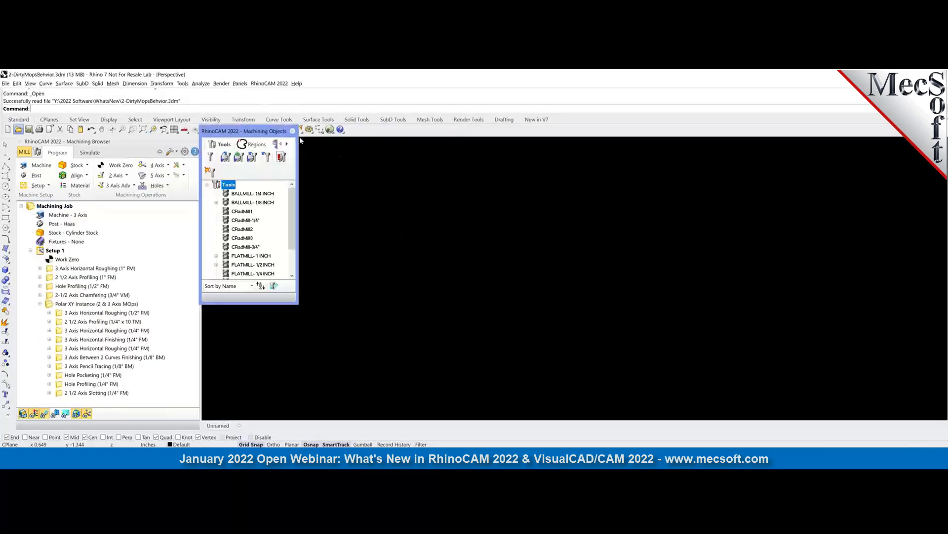
{"action": "left_click", "coordinate": [291, 131]}
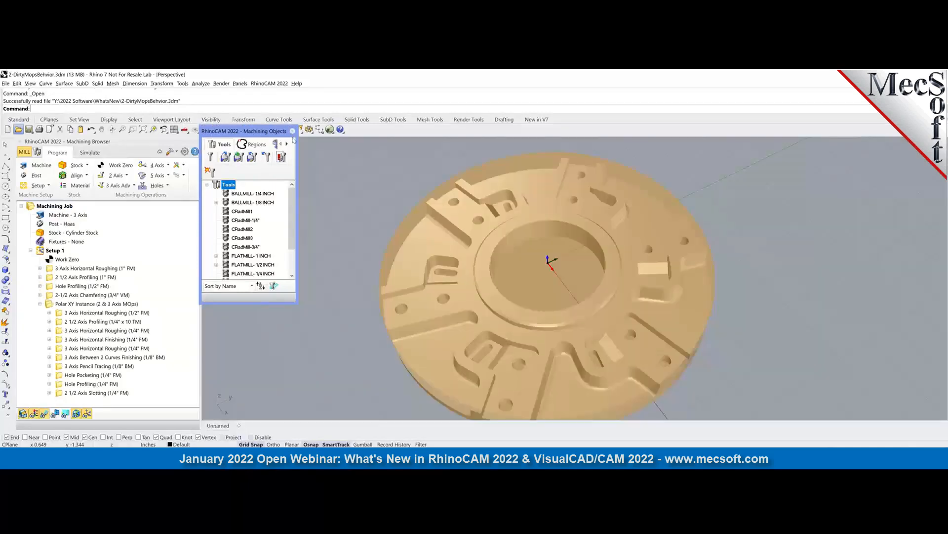
Save the FLATMILL- 1 INCH tool with shoulder length 2.5 from the 3 Axis Horizontal Roughing (1" FM) operation, and save the operation.
{"action": "right_click_drag", "start_coordinate": [371, 272], "coordinate": [410, 269]}
{"action": "left_click", "coordinate": [39, 268]}
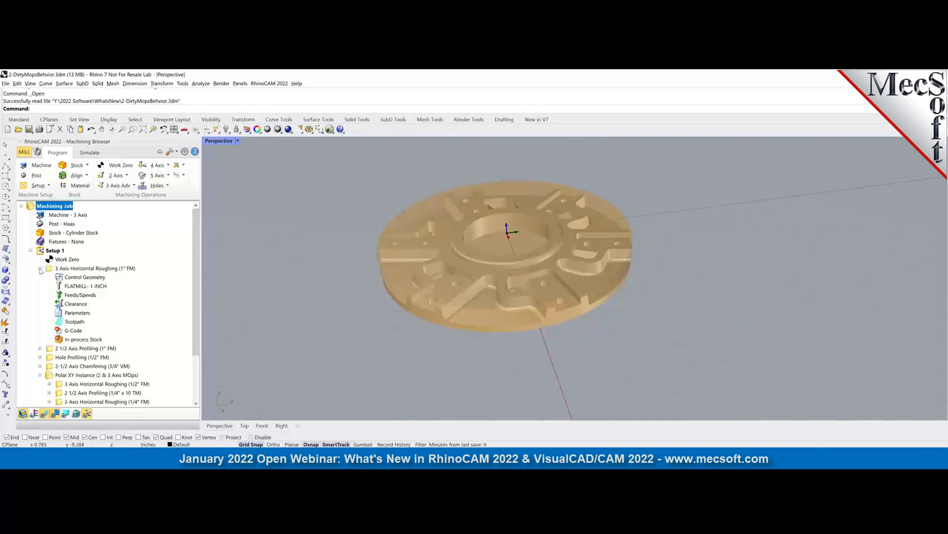
{"action": "double_click", "coordinate": [61, 285]}
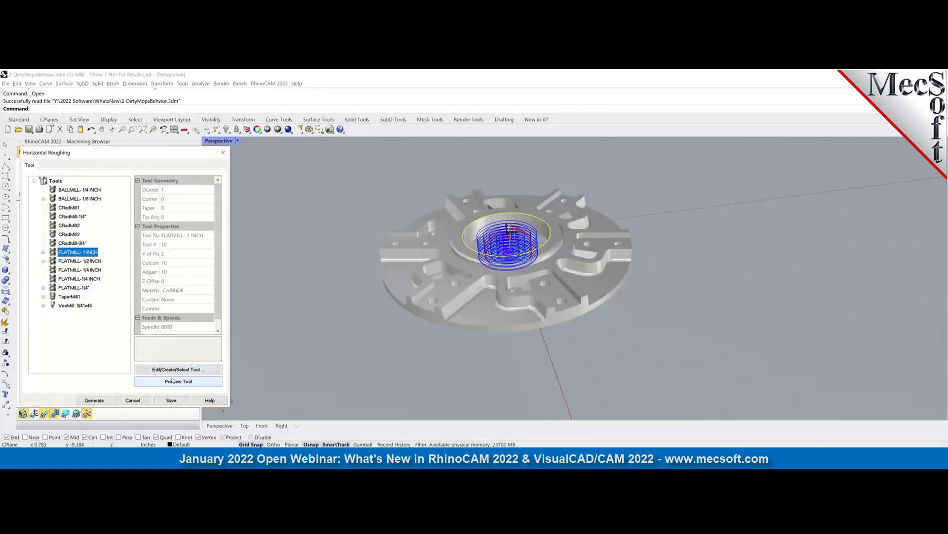
{"action": "left_click", "coordinate": [174, 374]}
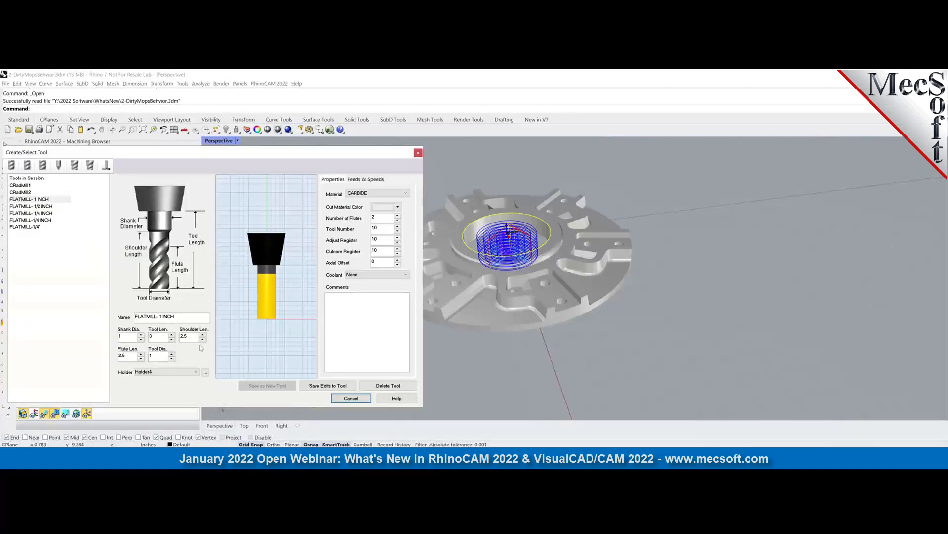
{"action": "left_click", "coordinate": [204, 340]}
{"action": "left_click", "coordinate": [203, 335]}
{"action": "left_click", "coordinate": [320, 385]}
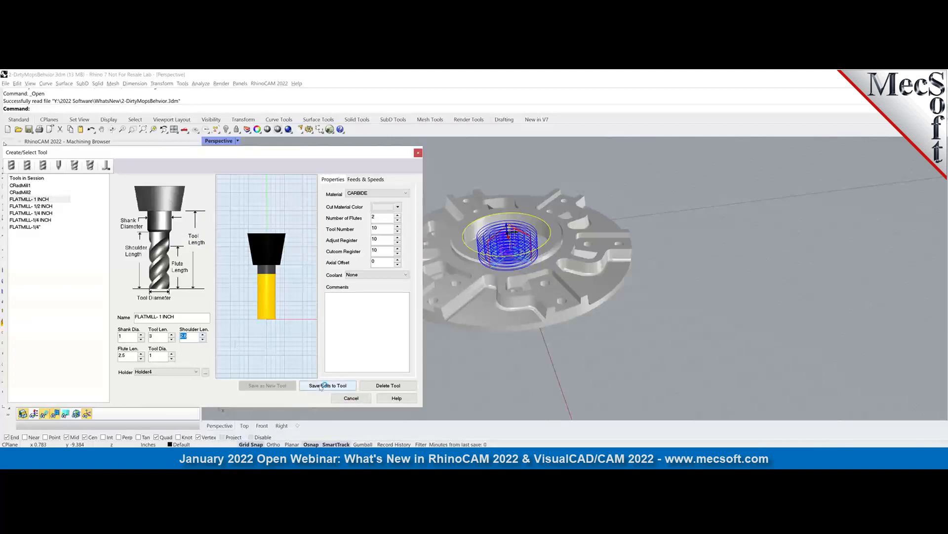
{"action": "left_click", "coordinate": [342, 398]}
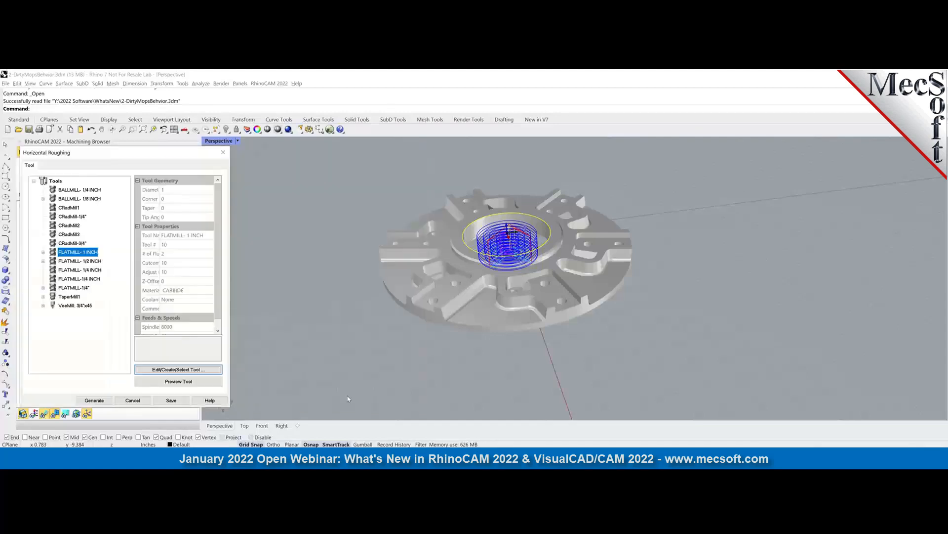
{"action": "left_click", "coordinate": [171, 400]}
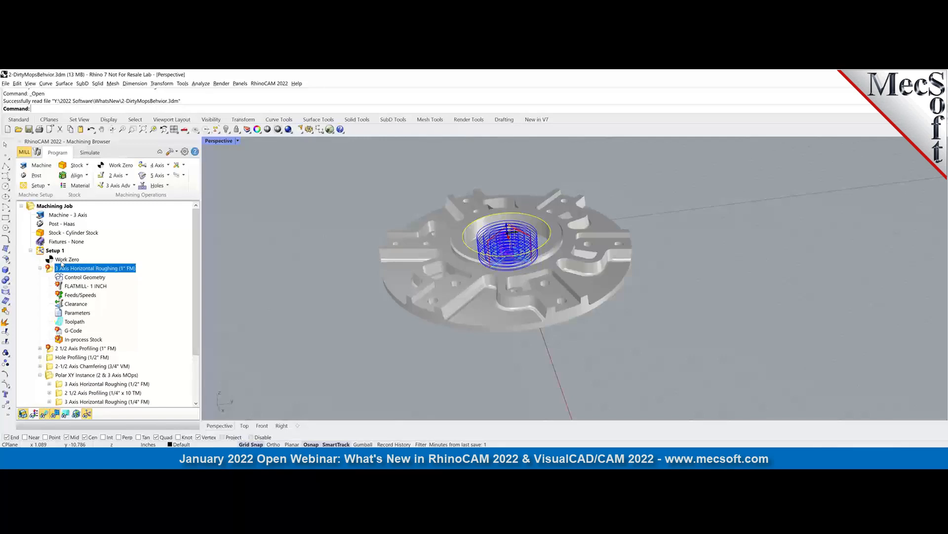
Delete the dirty machining operations from Setup 1.
{"action": "scroll", "coordinate": [99, 346], "scroll_direction": "down", "scroll_amount": 2}
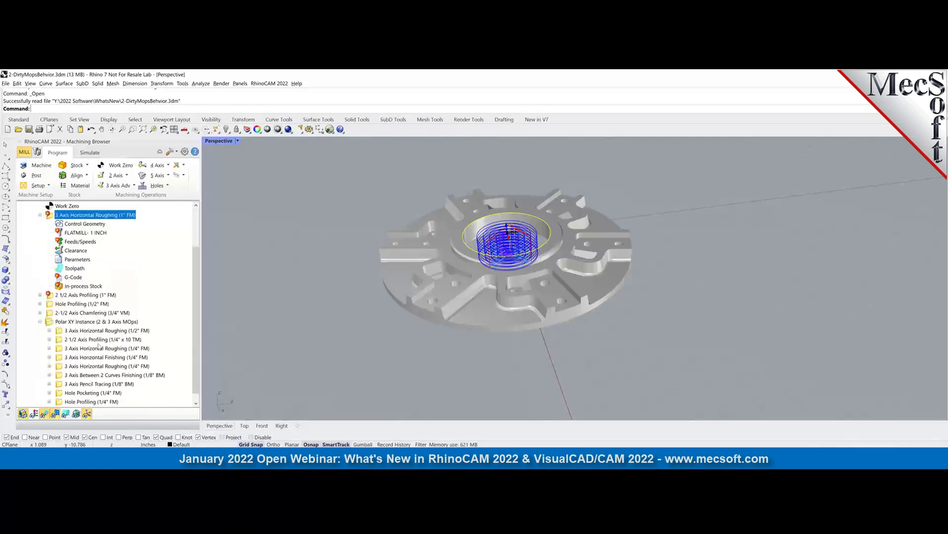
{"action": "scroll", "coordinate": [98, 347], "scroll_direction": "up", "scroll_amount": 1}
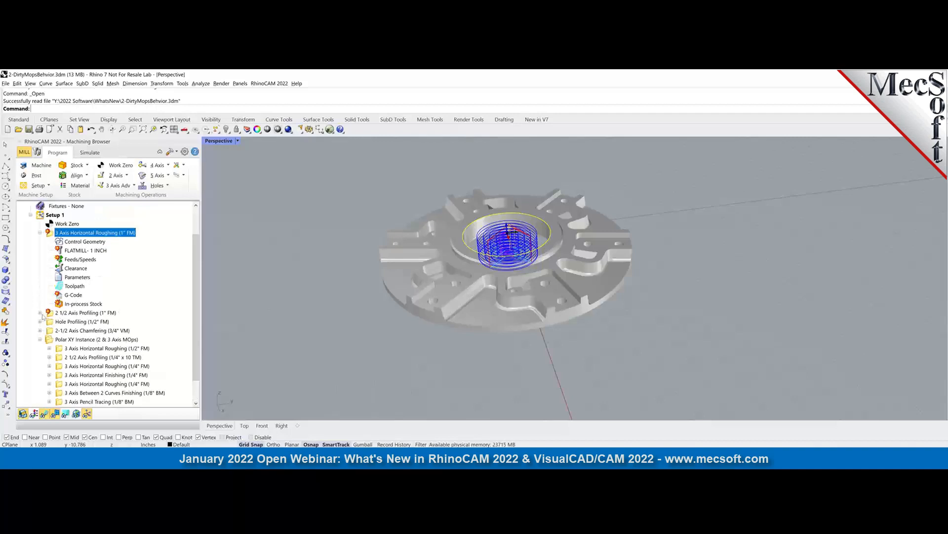
{"action": "left_click", "coordinate": [47, 215]}
{"action": "right_click", "coordinate": [47, 216]}
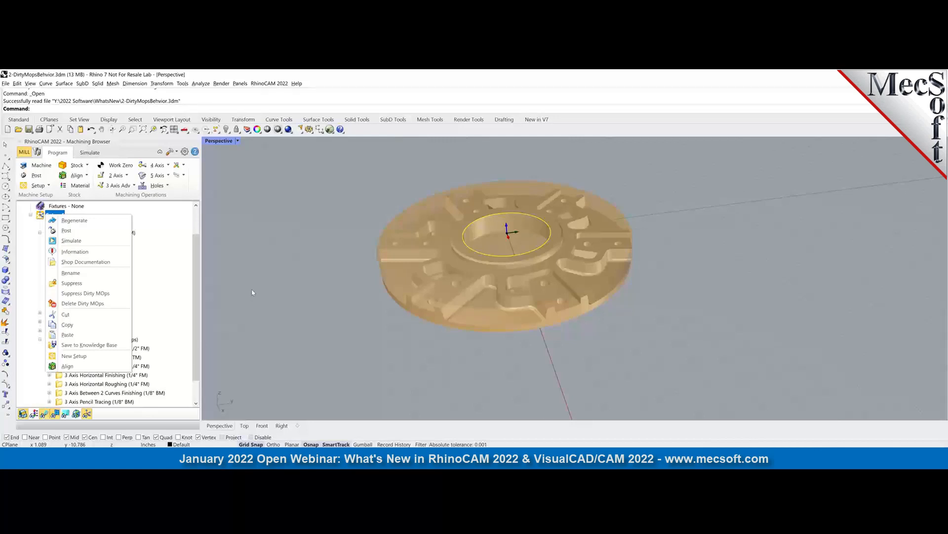
{"action": "left_click", "coordinate": [275, 301]}
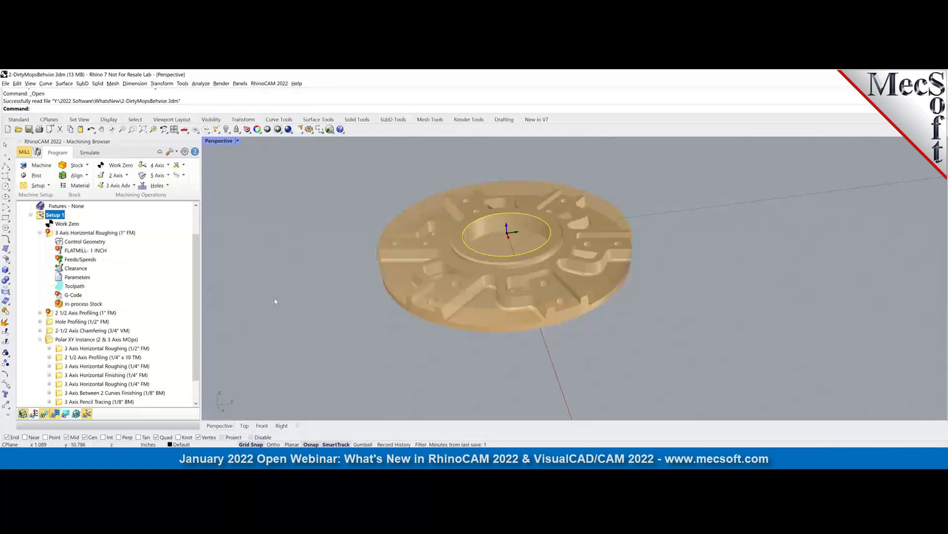
{"action": "left_click", "coordinate": [275, 300]}
{"action": "right_click", "coordinate": [55, 217]}
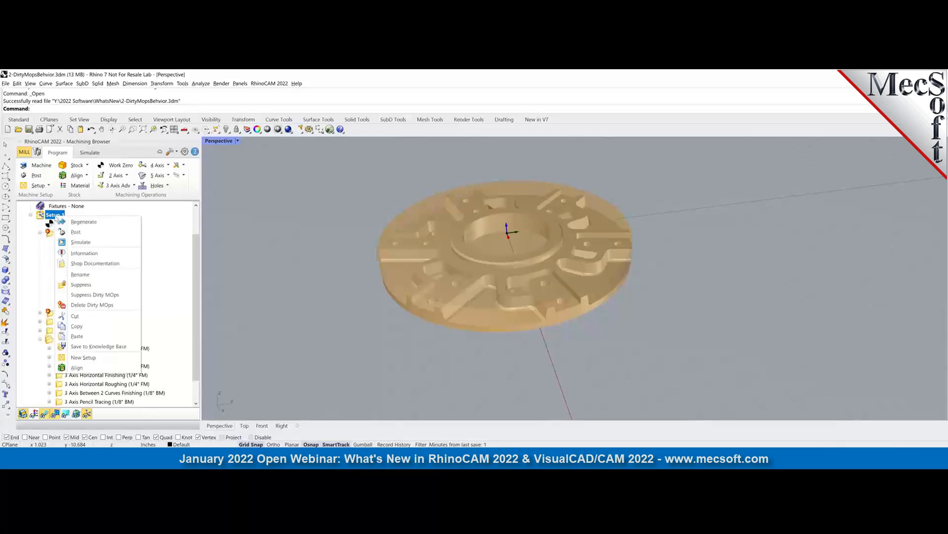
{"action": "left_click", "coordinate": [80, 304]}
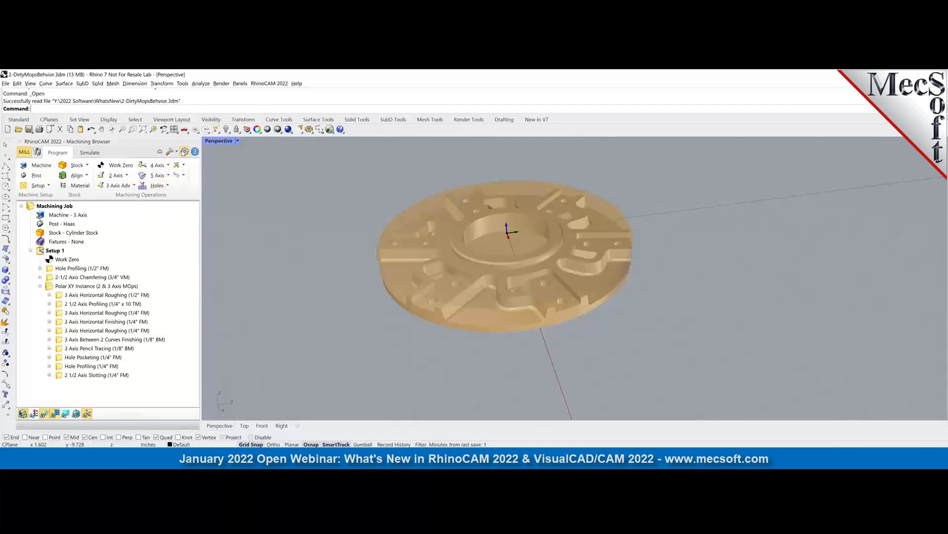
Review the Suppressed MOps Behavior options in the RhinoCAM machining preferences and leave without applying changes.
{"action": "left_click", "coordinate": [184, 151]}
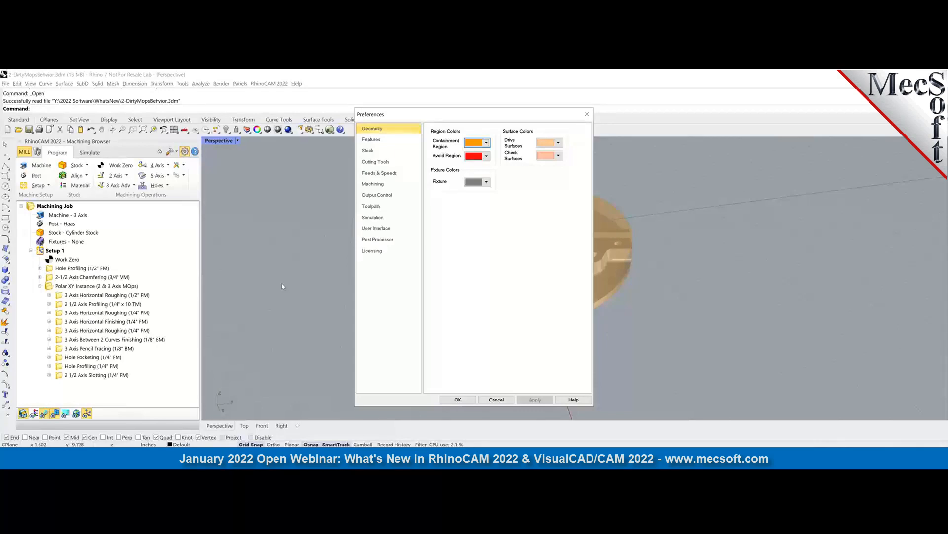
{"action": "left_click", "coordinate": [373, 184]}
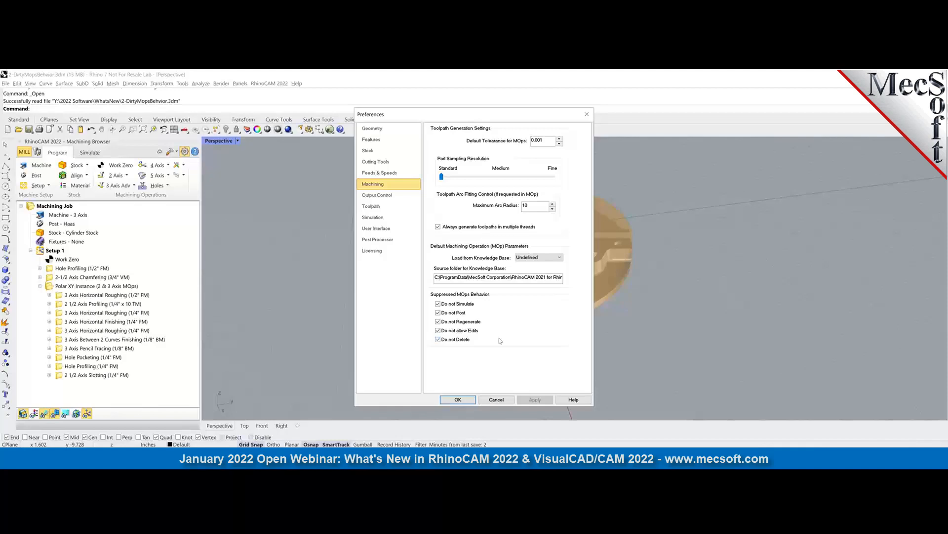
{"action": "left_click", "coordinate": [444, 314]}
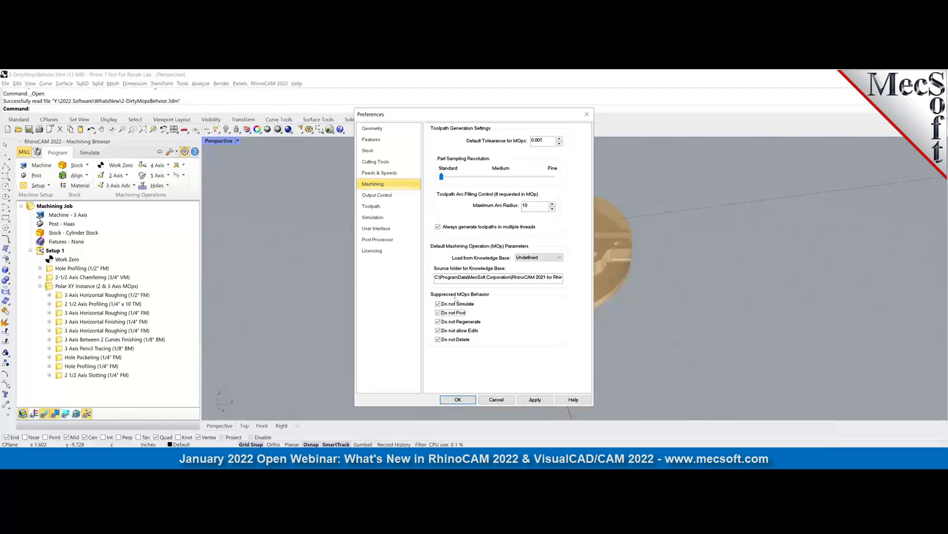
{"action": "left_click", "coordinate": [439, 313]}
{"action": "left_click", "coordinate": [504, 403]}
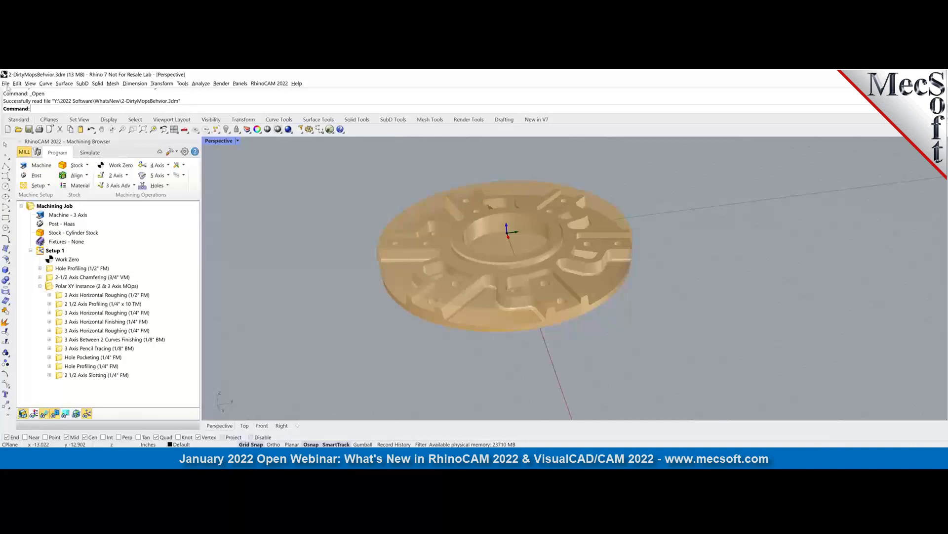
Open 3-HolderDemoPart.3dm from the WhatsNew folder without saving changes to the current model.
{"action": "left_click", "coordinate": [6, 84]}
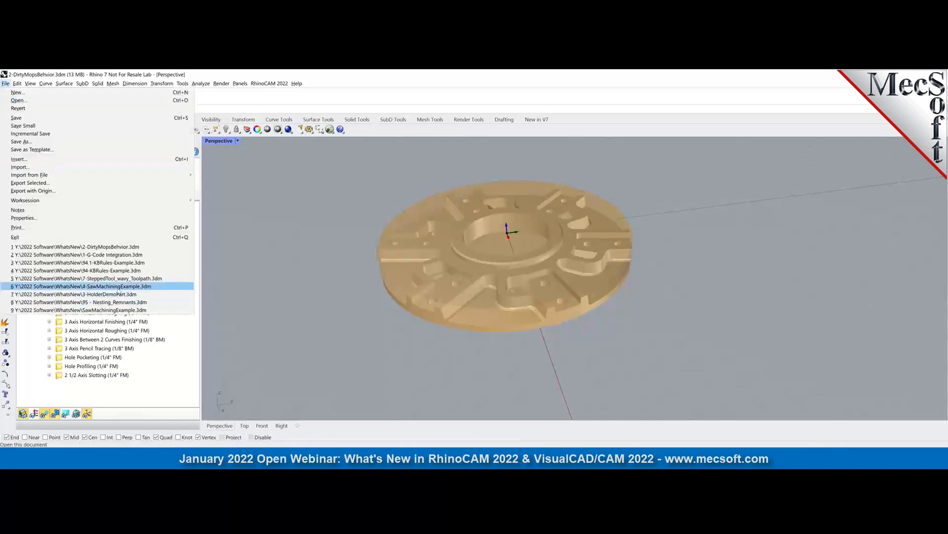
{"action": "left_click", "coordinate": [19, 101]}
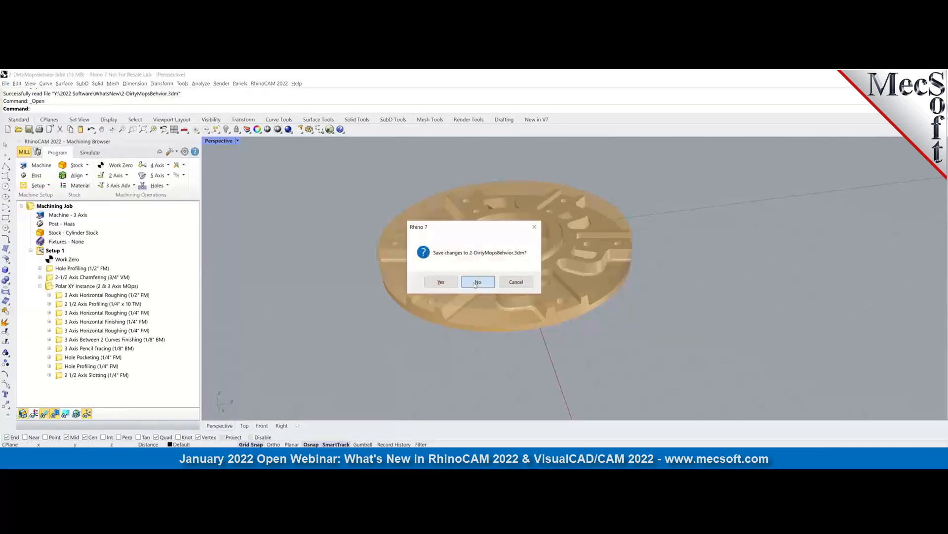
{"action": "left_click", "coordinate": [476, 282]}
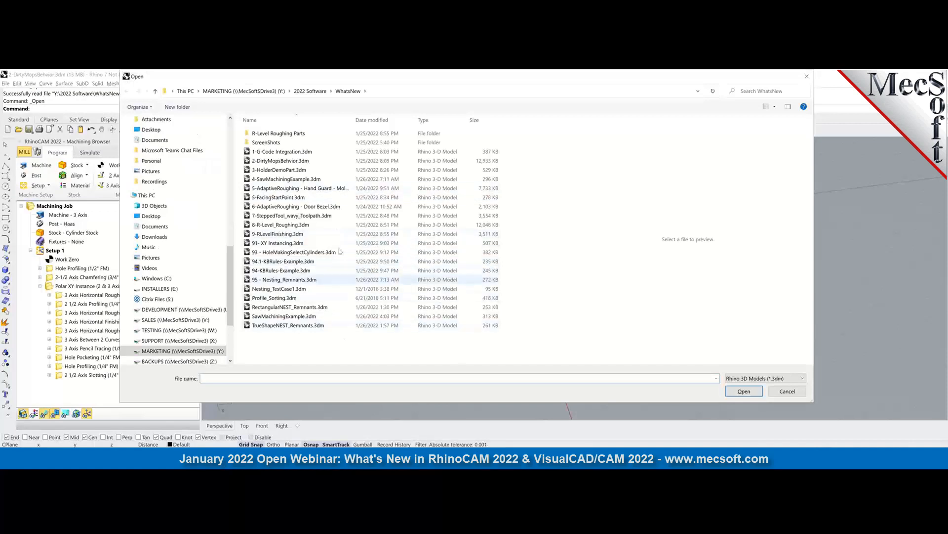
{"action": "left_click", "coordinate": [293, 170]}
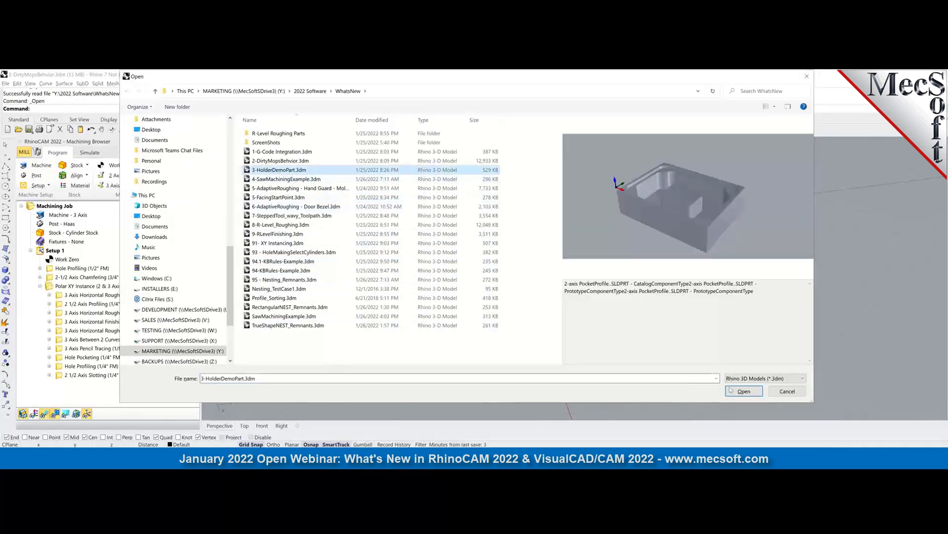
{"action": "left_click", "coordinate": [732, 390]}
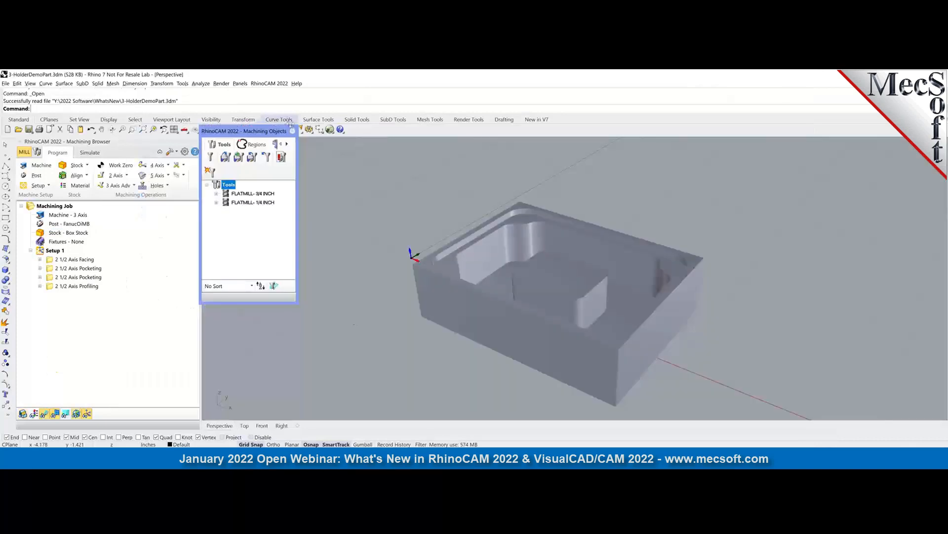
Close the Machining Objects window and simulate the 2 1/2 Axis Facing operation in Setup 1.
{"action": "left_click", "coordinate": [293, 130]}
{"action": "left_click", "coordinate": [74, 261]}
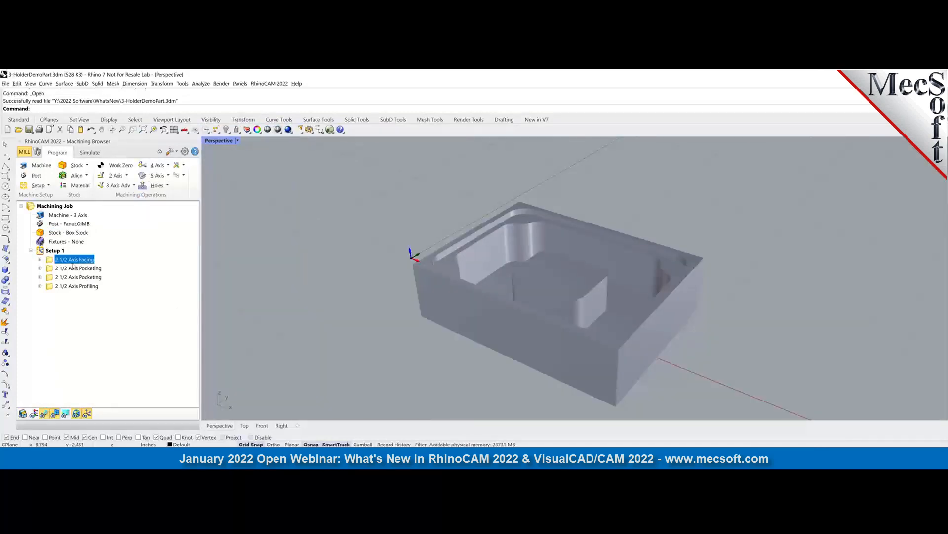
{"action": "scroll", "coordinate": [746, 318], "scroll_direction": "up", "scroll_amount": 2}
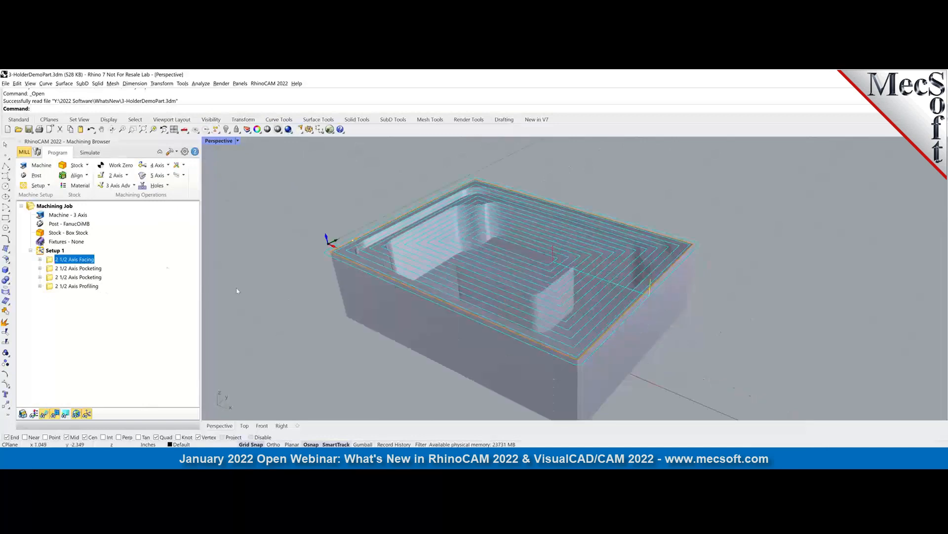
{"action": "right_click", "coordinate": [71, 261]}
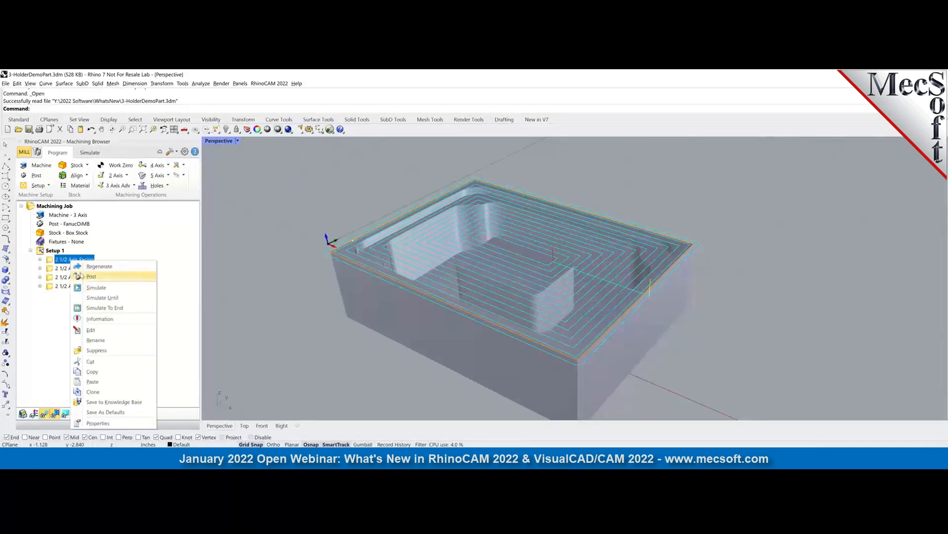
{"action": "left_click", "coordinate": [89, 289]}
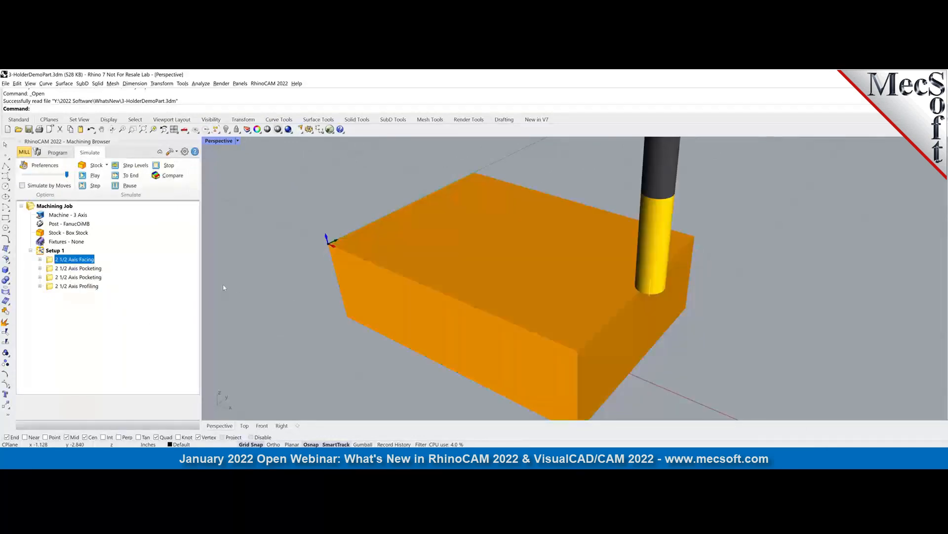
{"action": "scroll", "coordinate": [326, 267], "scroll_direction": "down", "scroll_amount": 3}
{"action": "scroll", "coordinate": [284, 246], "scroll_direction": "up", "scroll_amount": 2}
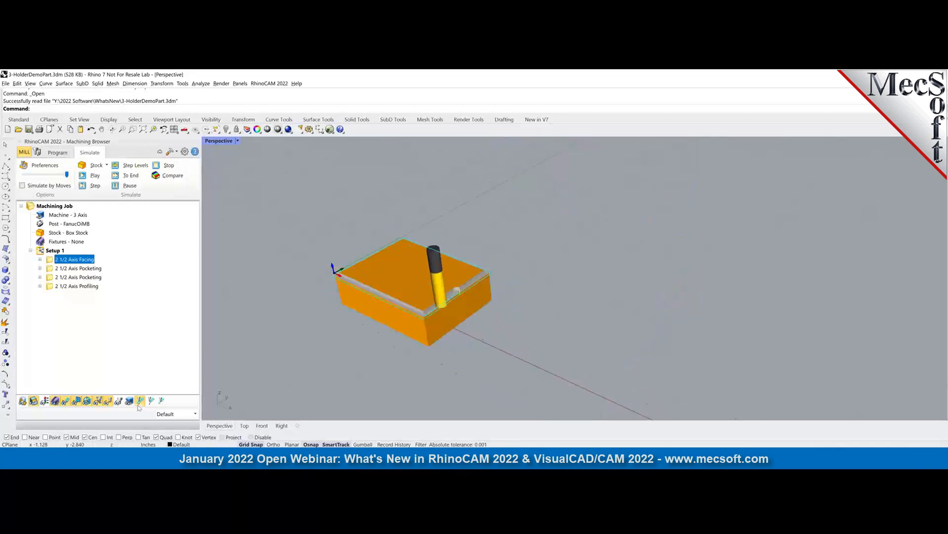
Display the tool holder during the simulation of the facing operation.
{"action": "left_click", "coordinate": [119, 401]}
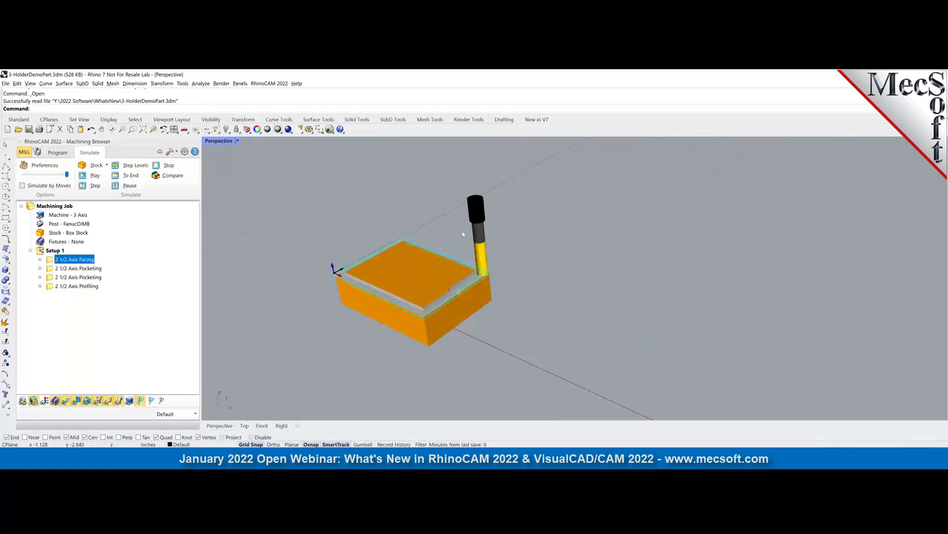
{"action": "right_click_drag", "start_coordinate": [319, 232], "coordinate": [275, 268]}
{"action": "scroll", "coordinate": [274, 269], "scroll_direction": "up", "scroll_amount": 2}
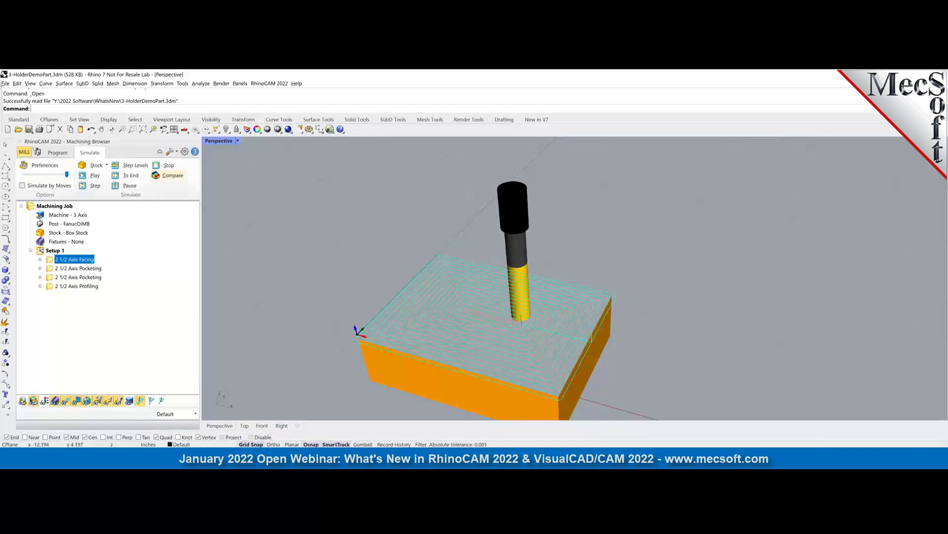
Open the Holder1 definition of the FLATMILL- 3/4 INCH tool used by the 2 1/2 Axis Facing operation.
{"action": "left_click", "coordinate": [58, 153]}
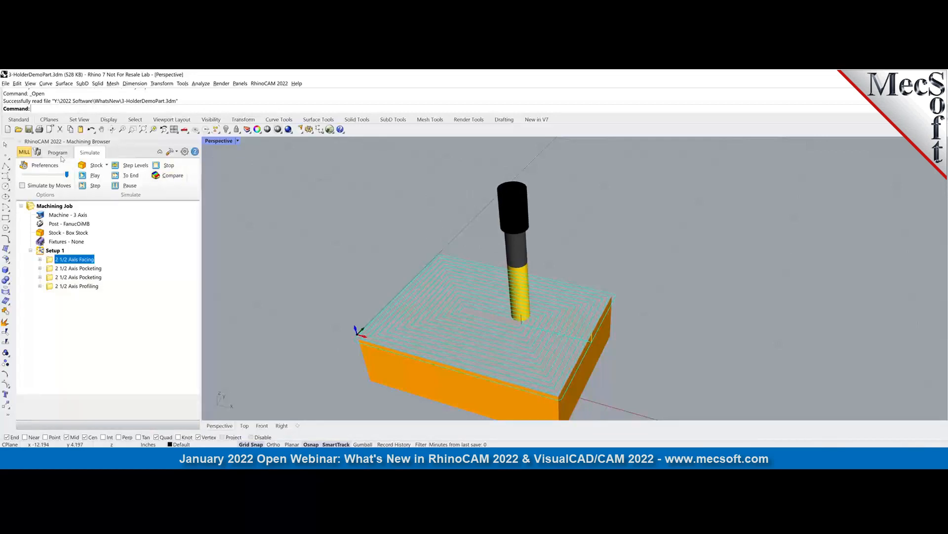
{"action": "left_click", "coordinate": [40, 259]}
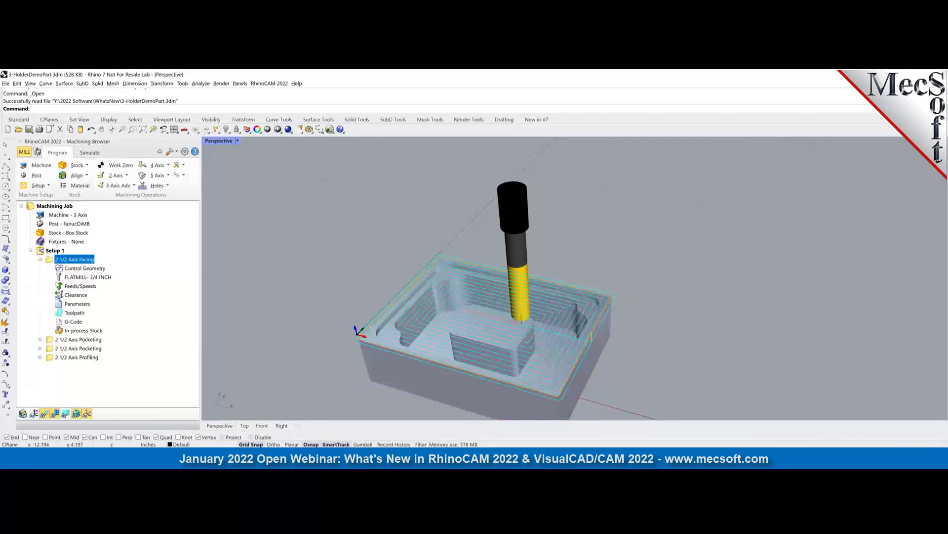
{"action": "left_click", "coordinate": [59, 276]}
{"action": "double_click", "coordinate": [59, 277]}
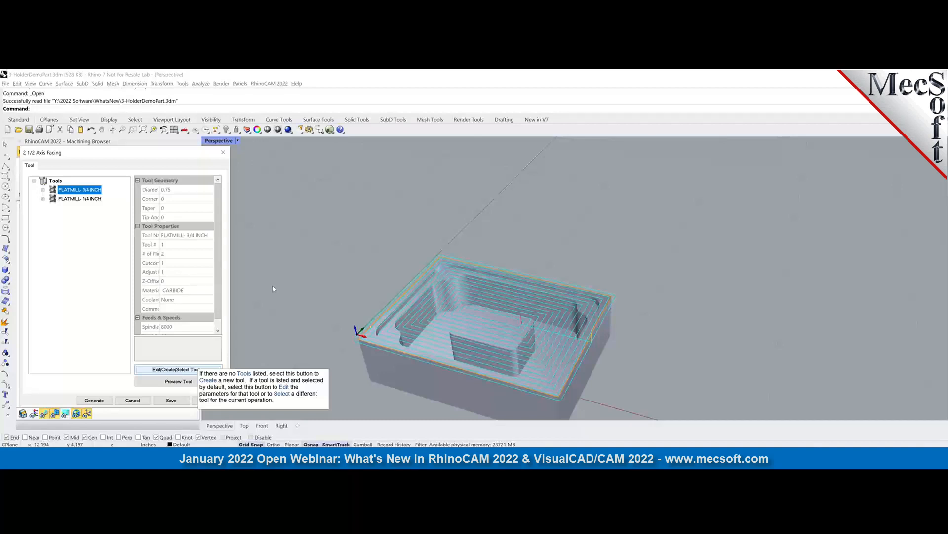
{"action": "left_click", "coordinate": [176, 369]}
{"action": "left_click_drag", "start_coordinate": [292, 138], "coordinate": [521, 101]}
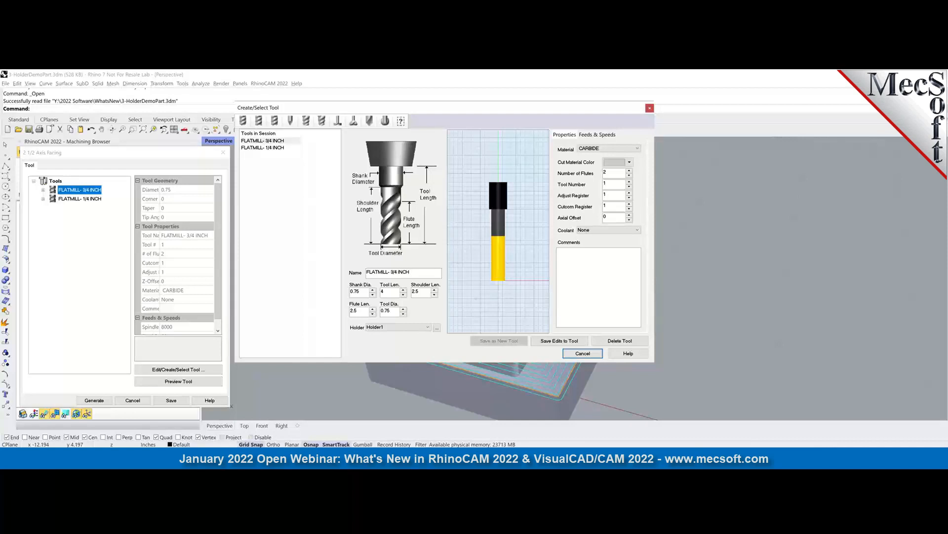
{"action": "left_click", "coordinate": [438, 328]}
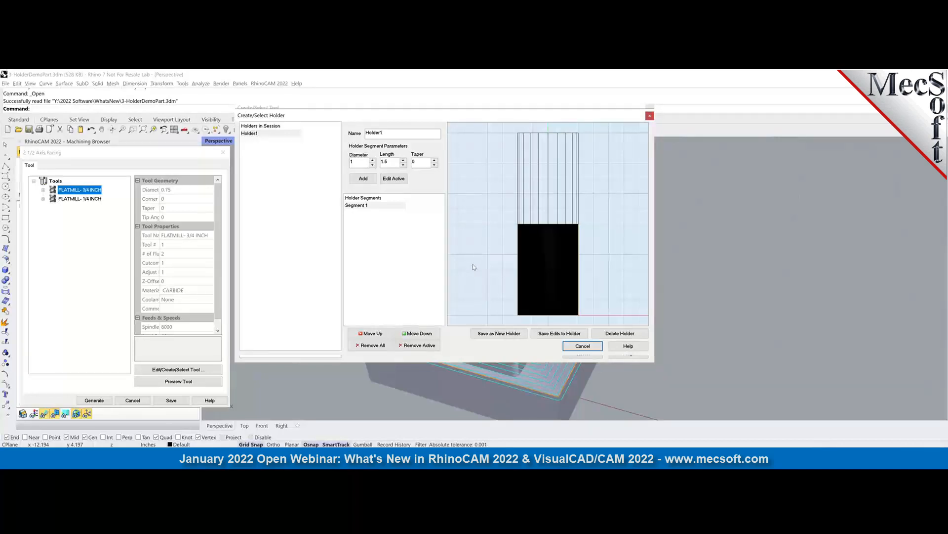
Set the taper of Holder1's Segment 1 to 15 and add a second segment with the same dimensions.
{"action": "left_click", "coordinate": [366, 206]}
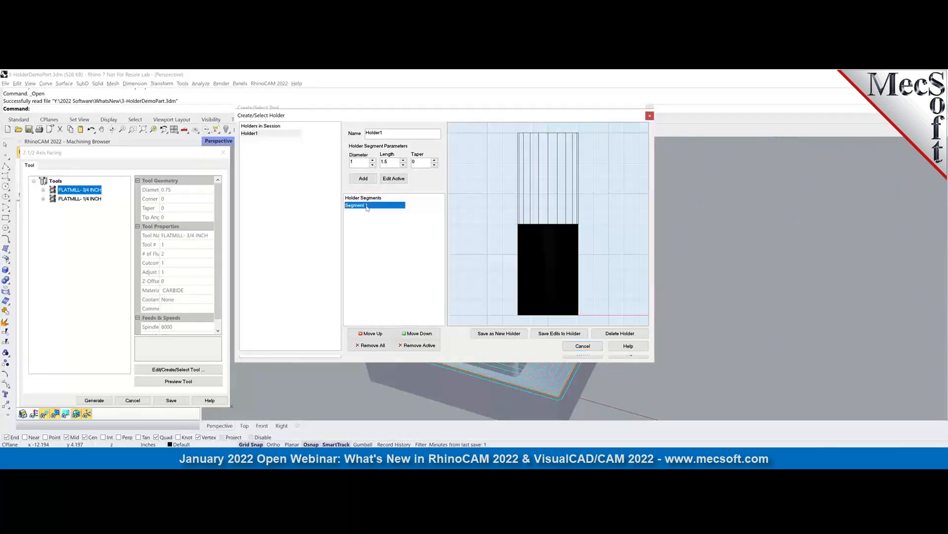
{"action": "left_click", "coordinate": [393, 178]}
{"action": "double_click", "coordinate": [420, 164]}
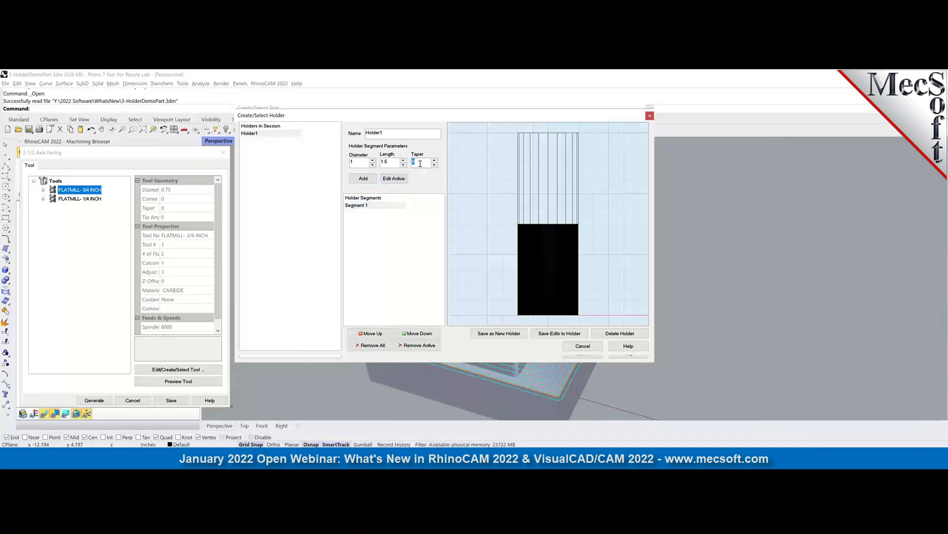
{"action": "type", "text": "15"}
{"action": "left_click", "coordinate": [393, 164]}
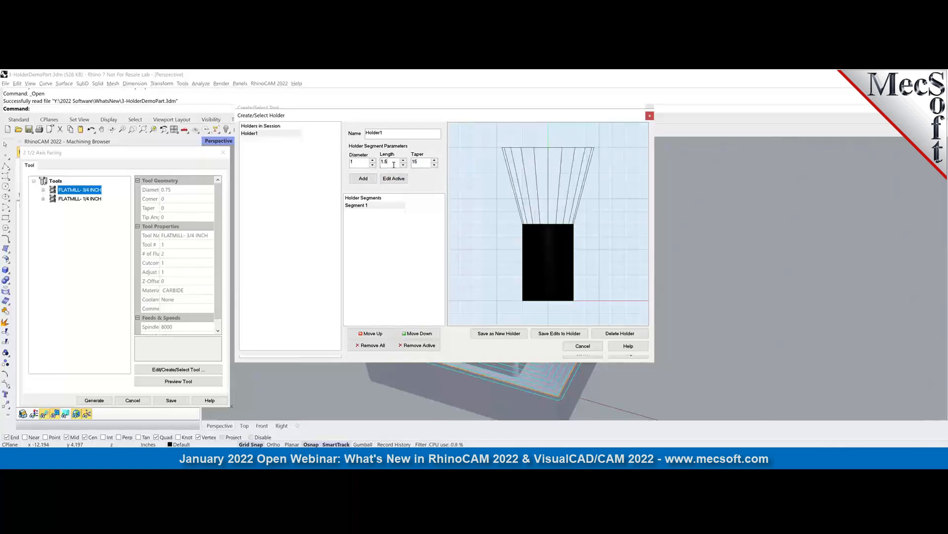
{"action": "left_click", "coordinate": [394, 178]}
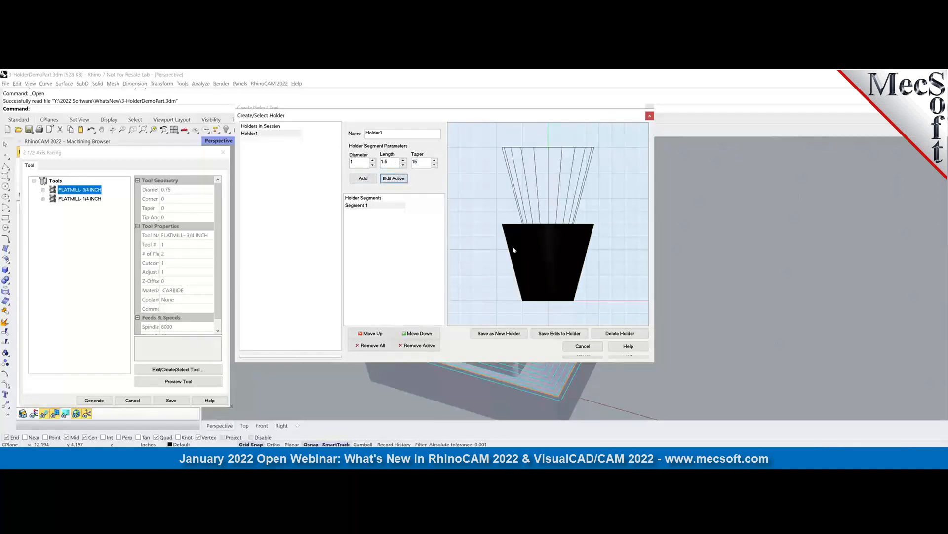
{"action": "left_click", "coordinate": [366, 179]}
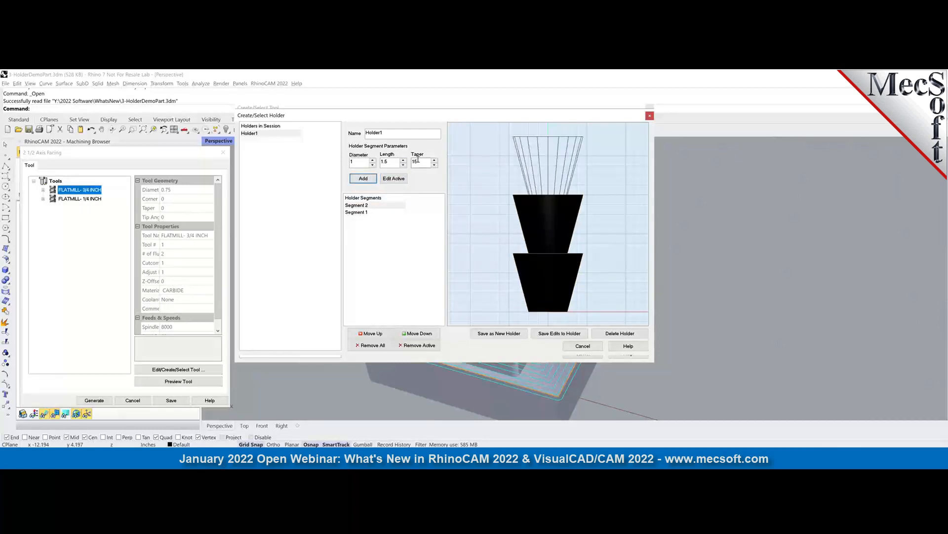
Add a third segment to Holder1 with diameter 3, length 0.25 and taper 0.
{"action": "double_click", "coordinate": [419, 160]}
{"action": "type", "text": "0"}
{"action": "left_click", "coordinate": [373, 160]}
{"action": "left_click", "coordinate": [373, 161]}
{"action": "left_click", "coordinate": [373, 160]}
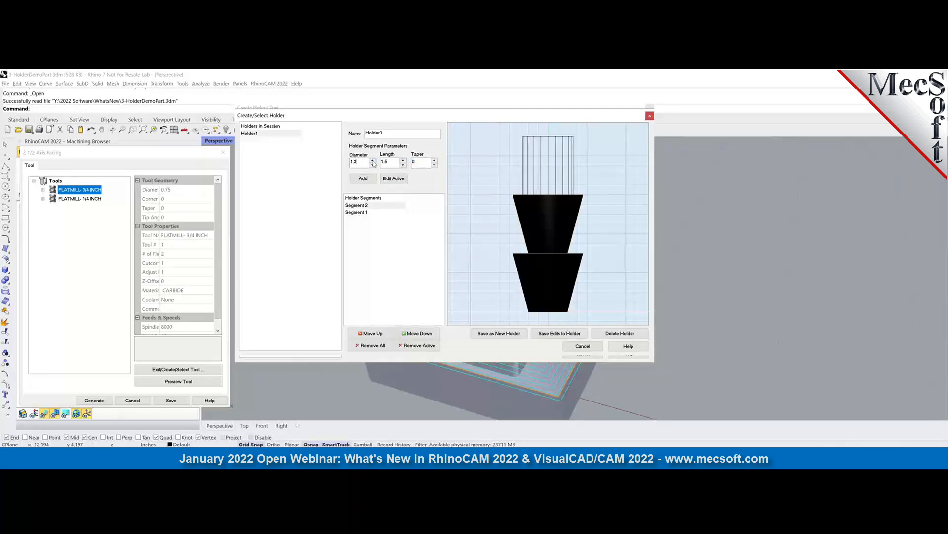
{"action": "left_click", "coordinate": [373, 161]}
{"action": "left_click", "coordinate": [373, 161]}
{"action": "left_click", "coordinate": [373, 161]}
{"action": "left_click", "coordinate": [373, 161]}
{"action": "left_click", "coordinate": [373, 160]}
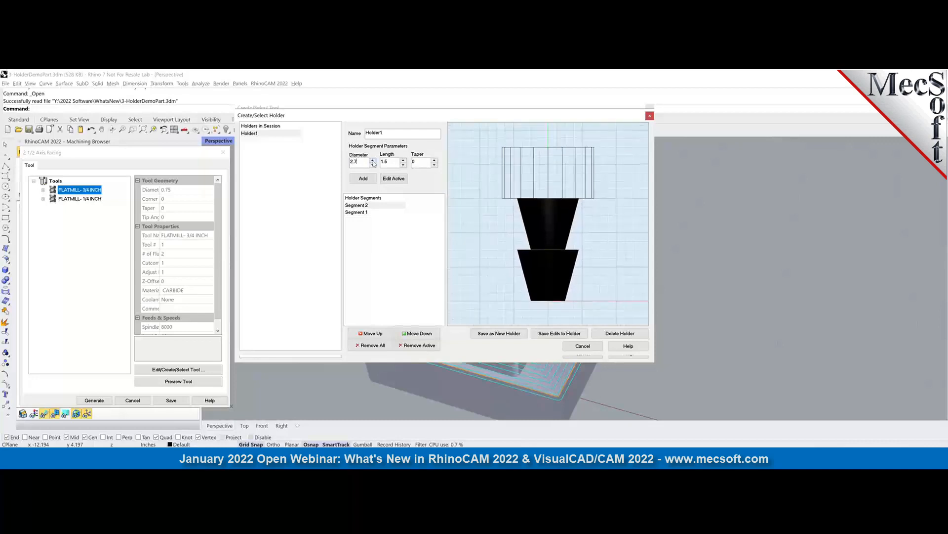
{"action": "double_click", "coordinate": [396, 163]}
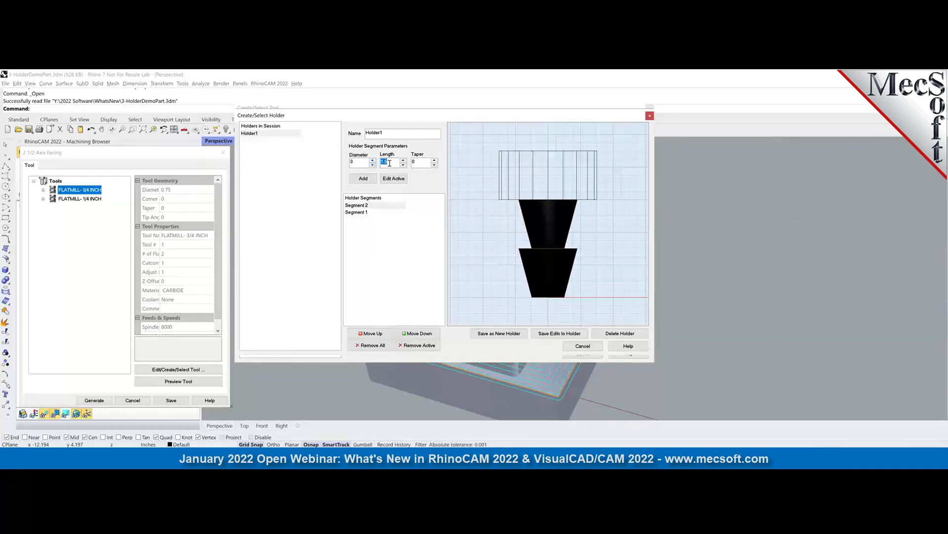
{"action": "type", "text": "0"}
{"action": "left_click", "coordinate": [357, 161]}
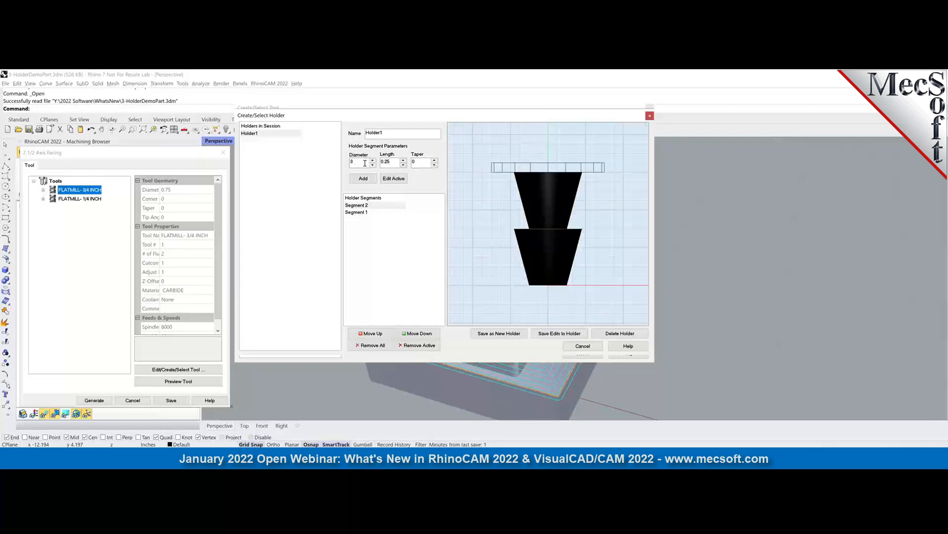
{"action": "left_click", "coordinate": [366, 180]}
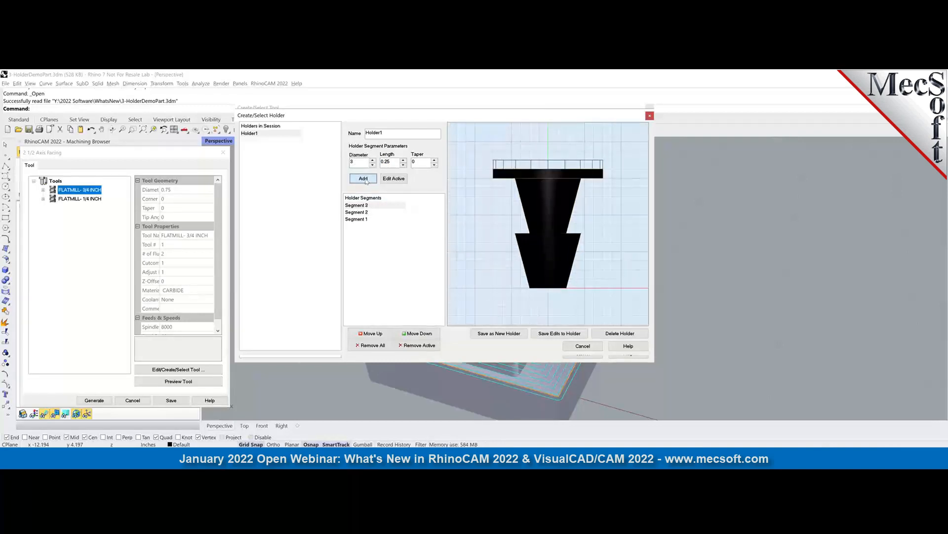
Remove the second tapered segment from Holder1 and add another segment with diameter 3, length 0.25 and taper 0.
{"action": "left_click", "coordinate": [358, 212]}
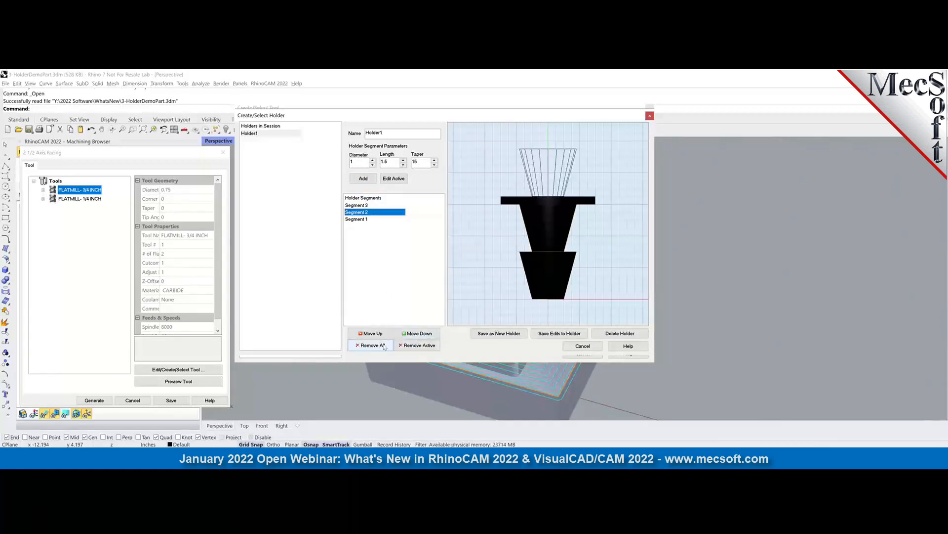
{"action": "left_click", "coordinate": [402, 346]}
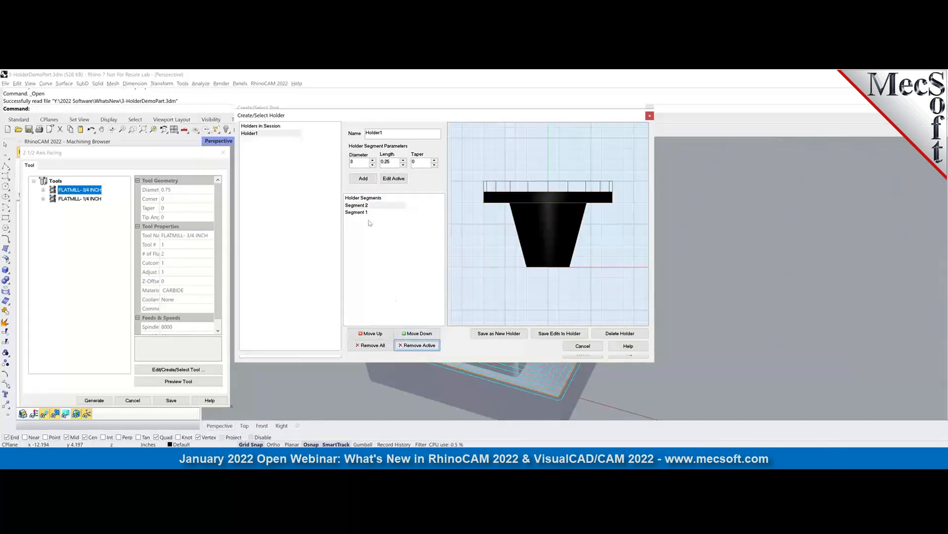
{"action": "left_click", "coordinate": [362, 180]}
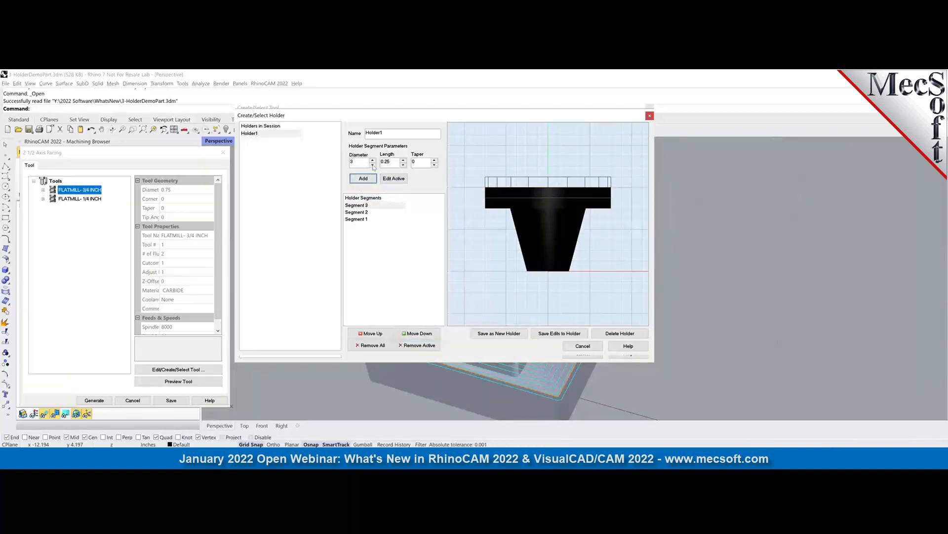
Add a fourth segment to Holder1 with diameter 1.8, length 0.25 and taper 0.
{"action": "left_click", "coordinate": [372, 166]}
{"action": "left_click", "coordinate": [372, 165]}
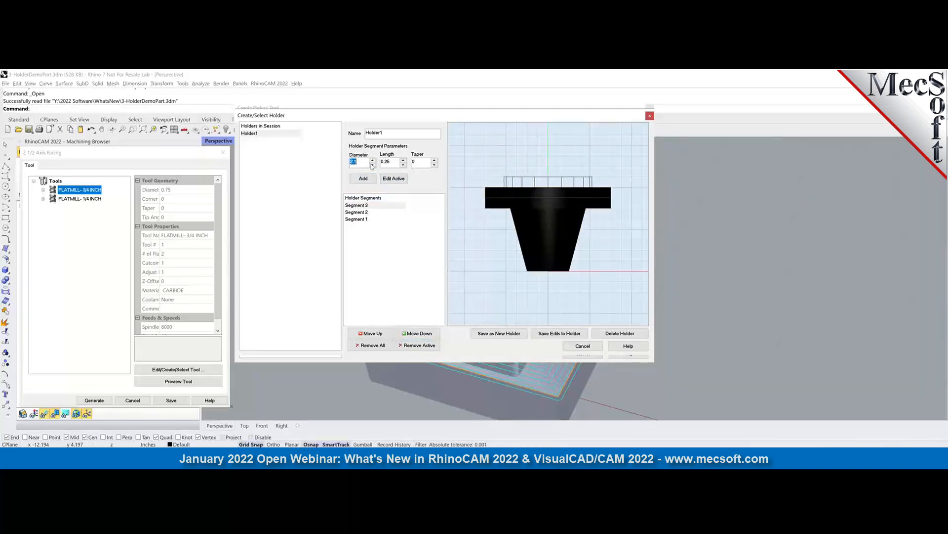
{"action": "left_click", "coordinate": [372, 166]}
{"action": "left_click", "coordinate": [372, 166]}
{"action": "left_click", "coordinate": [363, 179]}
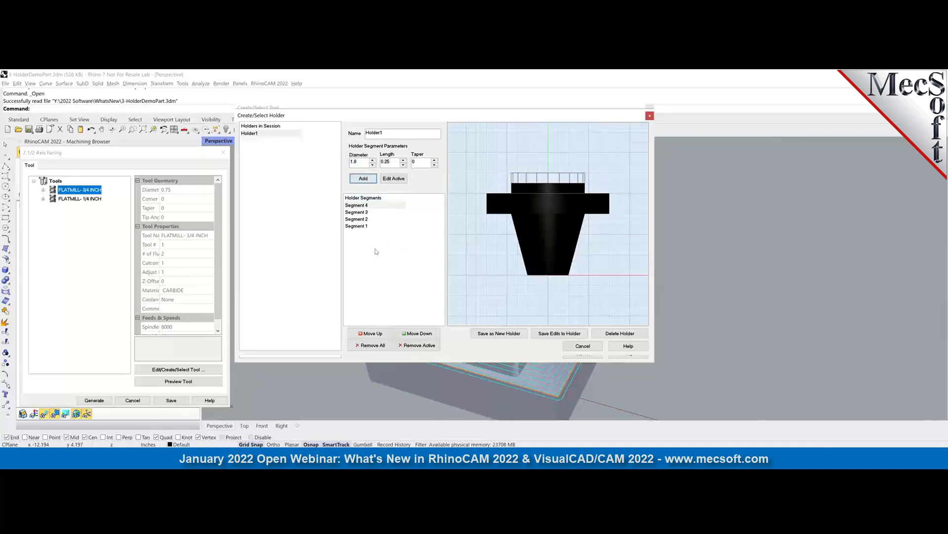
{"action": "left_click", "coordinate": [356, 213]}
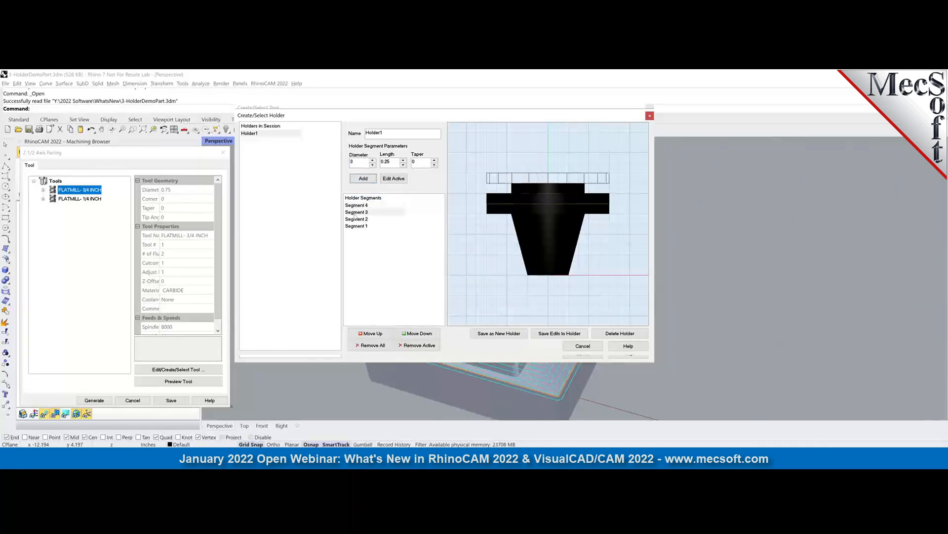
{"action": "left_click", "coordinate": [373, 165]}
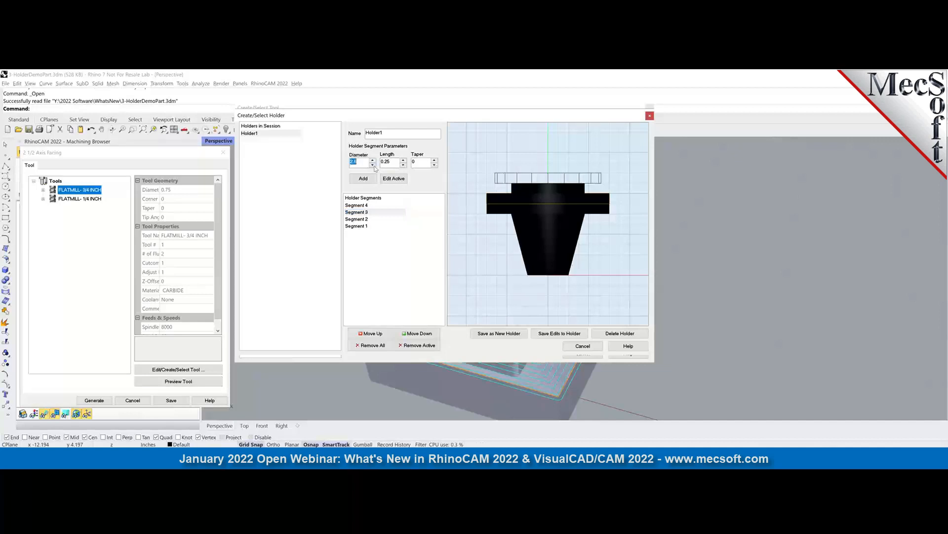
{"action": "left_click", "coordinate": [373, 160]}
{"action": "left_click", "coordinate": [373, 160]}
{"action": "left_click", "coordinate": [373, 160]}
{"action": "left_click", "coordinate": [373, 160]}
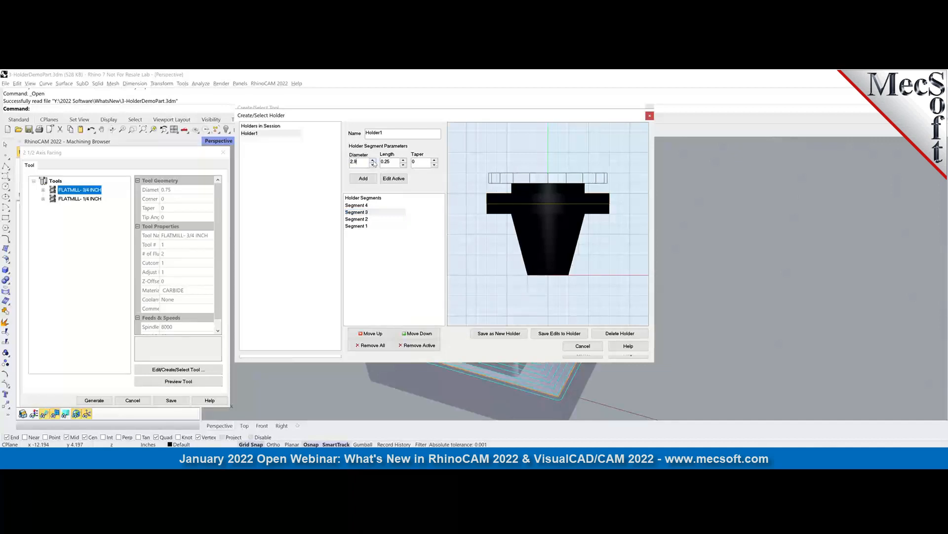
{"action": "left_click", "coordinate": [373, 160]}
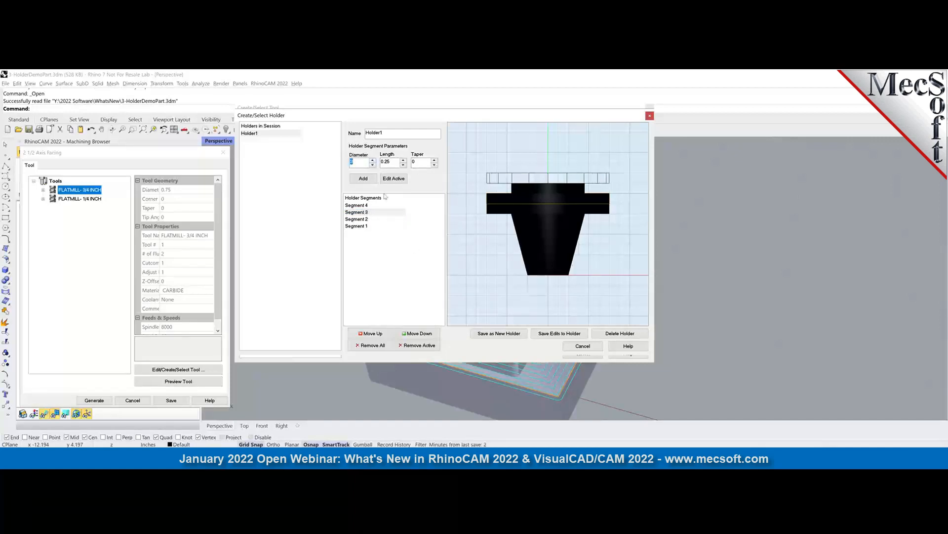
Set the diameter of Holder1's Segment 4 to 2.8 and apply the edit.
{"action": "left_click", "coordinate": [356, 205]}
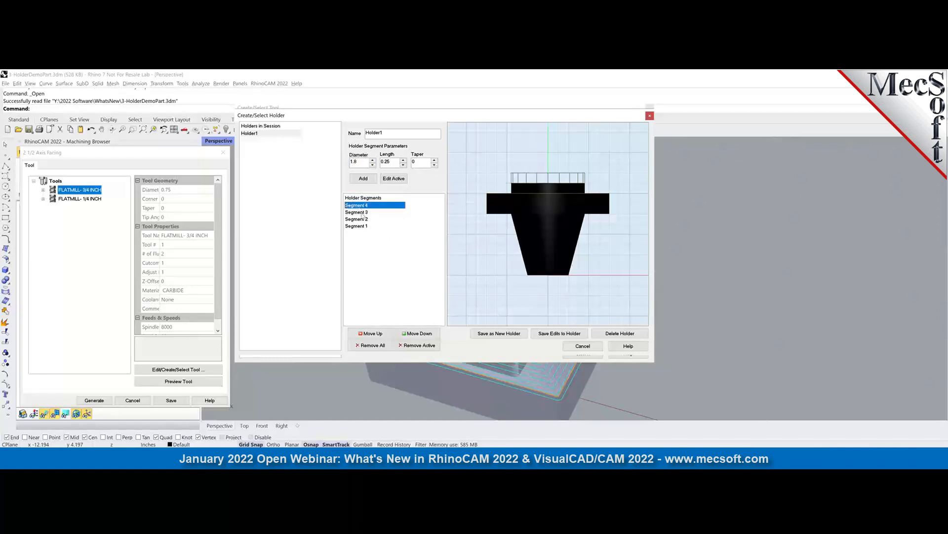
{"action": "left_click", "coordinate": [360, 211]}
{"action": "left_click", "coordinate": [358, 205]}
{"action": "left_click", "coordinate": [372, 161]}
{"action": "left_click", "coordinate": [372, 160]}
{"action": "left_click", "coordinate": [372, 161]}
{"action": "left_click", "coordinate": [372, 160]}
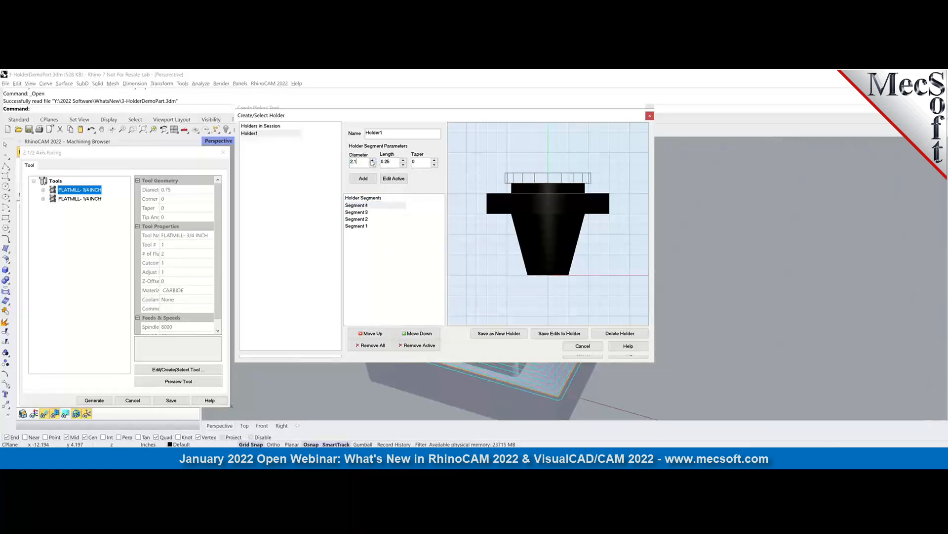
{"action": "left_click", "coordinate": [372, 161]}
{"action": "left_click", "coordinate": [372, 160]}
{"action": "left_click", "coordinate": [372, 161]}
{"action": "left_click", "coordinate": [372, 160]}
{"action": "left_click", "coordinate": [372, 160]}
{"action": "left_click", "coordinate": [372, 161]}
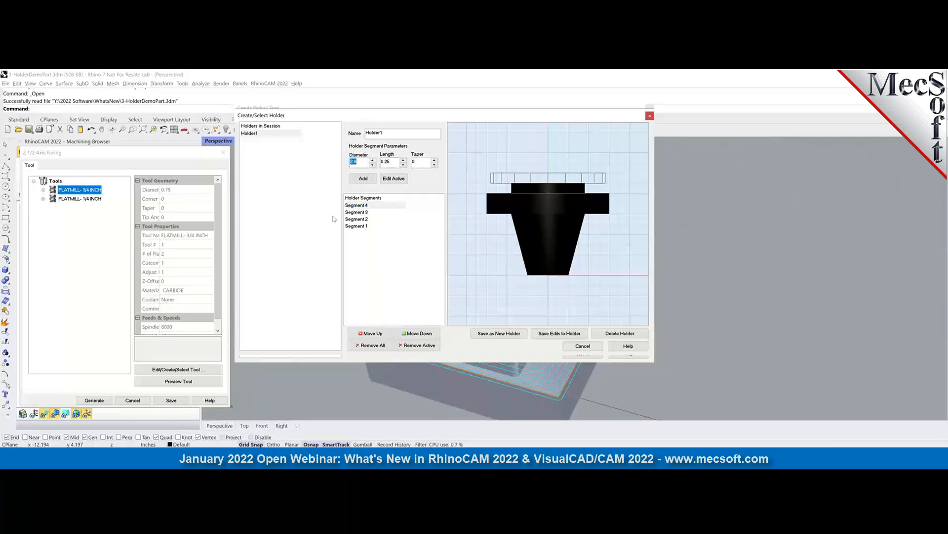
{"action": "left_click", "coordinate": [393, 180]}
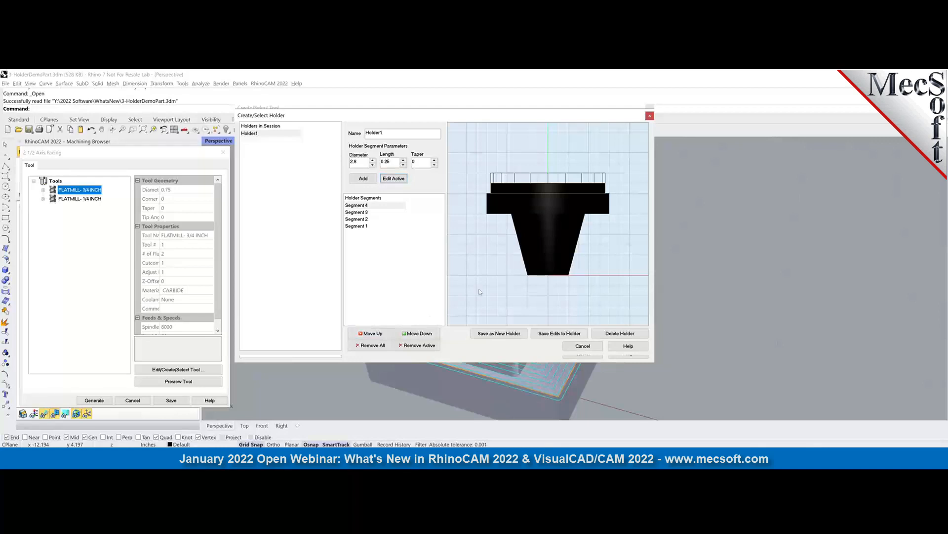
Save the edits to Holder1 and then to the FLATMILL- 3/4 INCH tool that uses it.
{"action": "left_click", "coordinate": [560, 333]}
{"action": "left_click", "coordinate": [582, 346]}
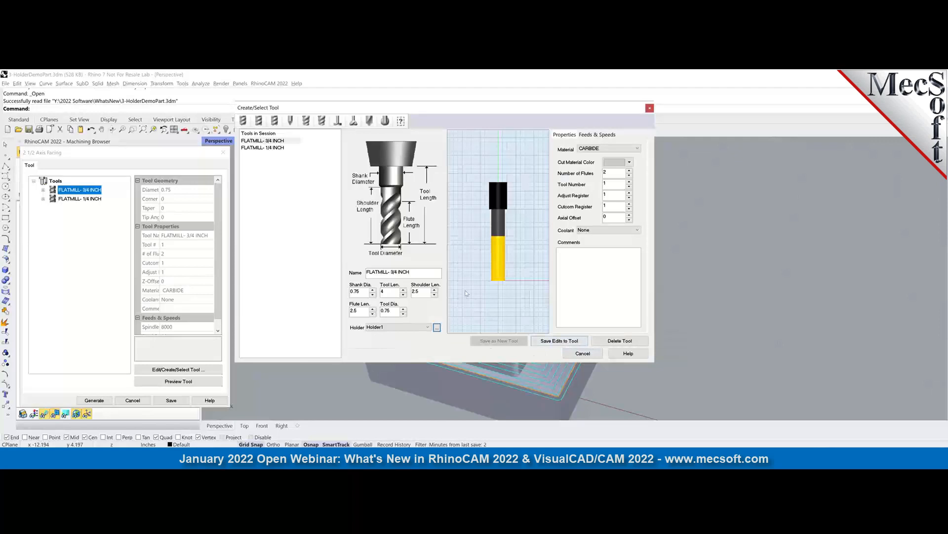
{"action": "left_click", "coordinate": [434, 289]}
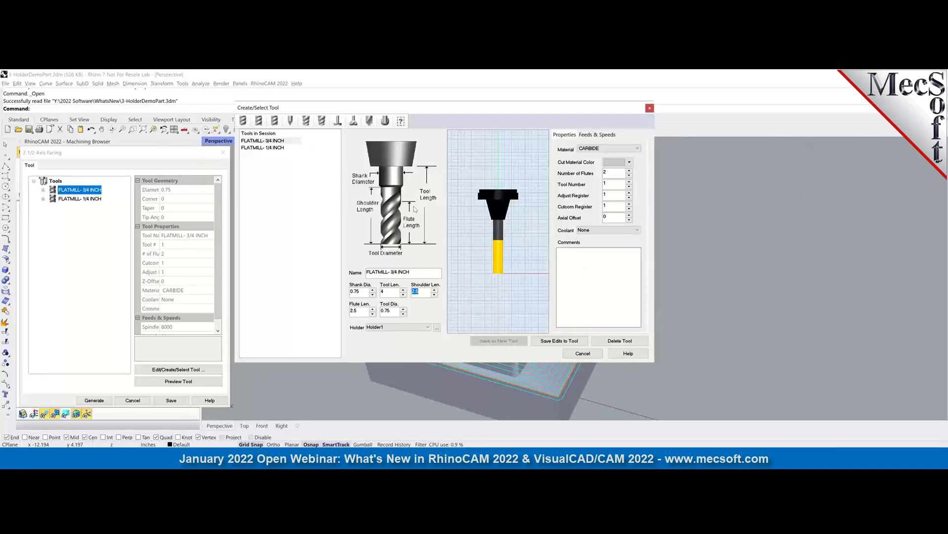
{"action": "left_click", "coordinate": [552, 342]}
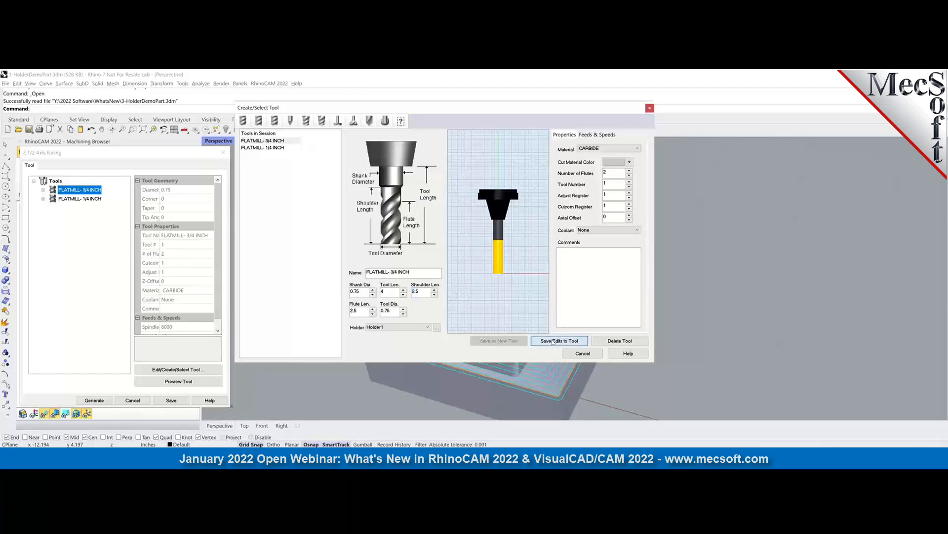
{"action": "left_click", "coordinate": [582, 353]}
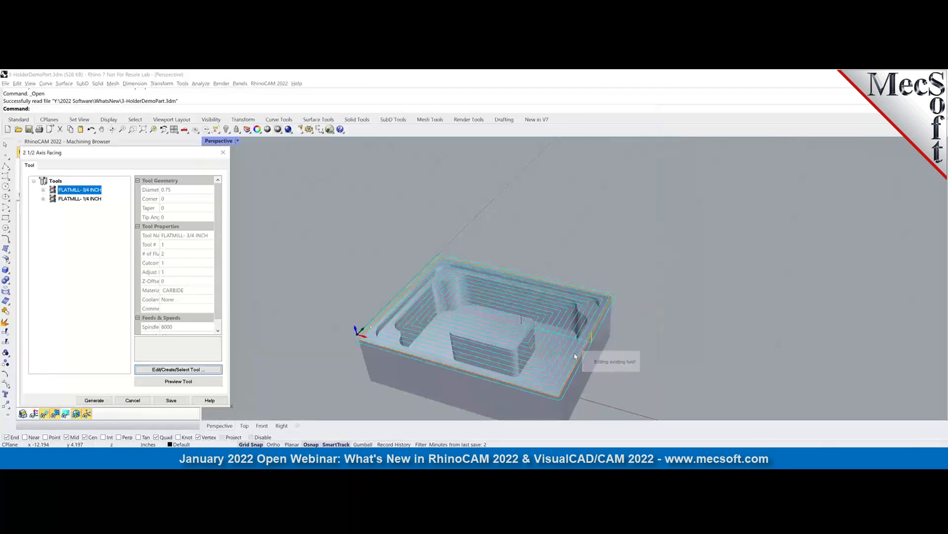
Regenerate the 2 1/2 Axis Facing operation and simulate it to inspect the tool with its custom holder.
{"action": "left_click", "coordinate": [96, 400]}
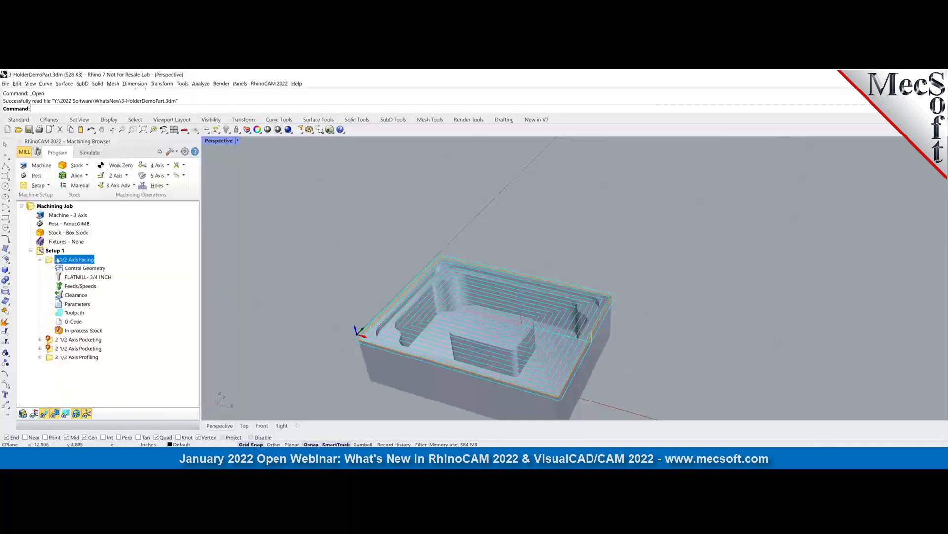
{"action": "right_click", "coordinate": [58, 259]}
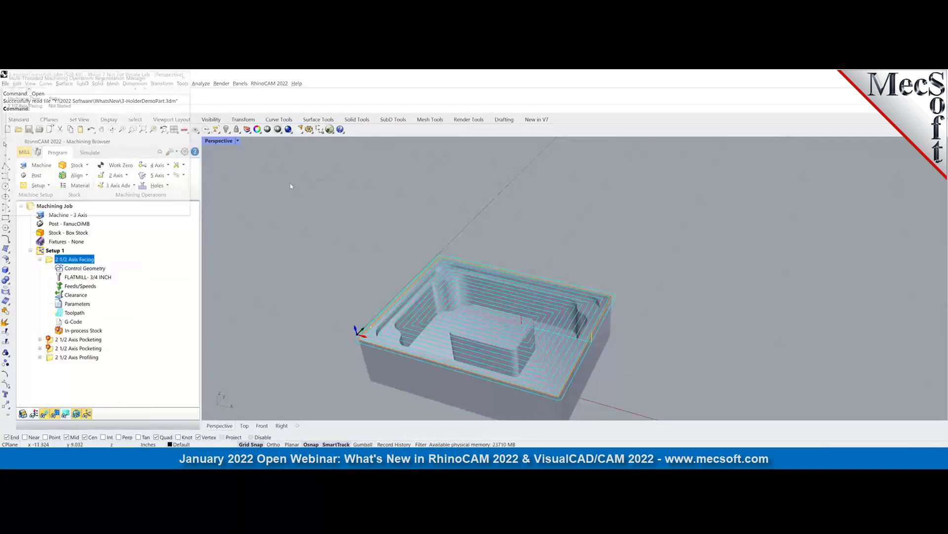
{"action": "right_click", "coordinate": [62, 259]}
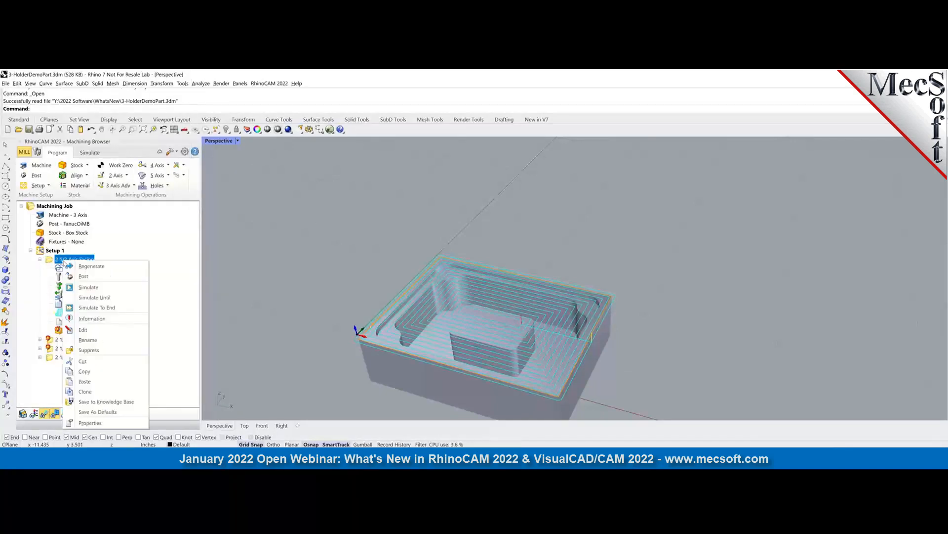
{"action": "left_click", "coordinate": [76, 287]}
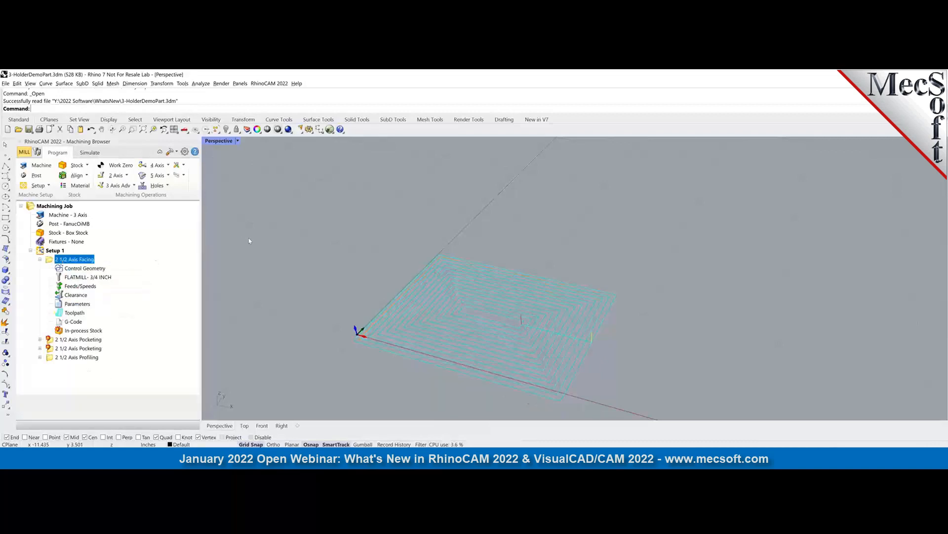
{"action": "right_click_drag", "start_coordinate": [345, 268], "coordinate": [350, 287]}
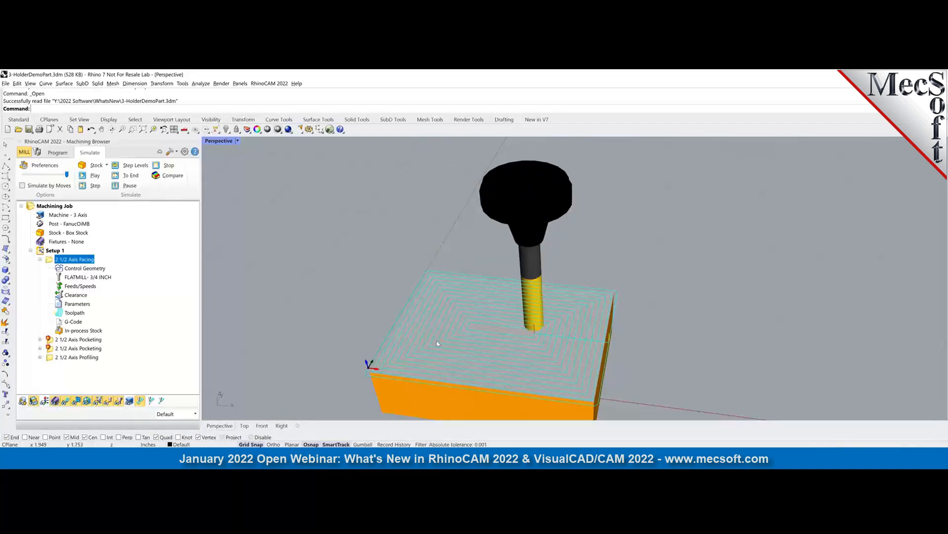
{"action": "right_click_drag", "start_coordinate": [428, 351], "coordinate": [434, 308]}
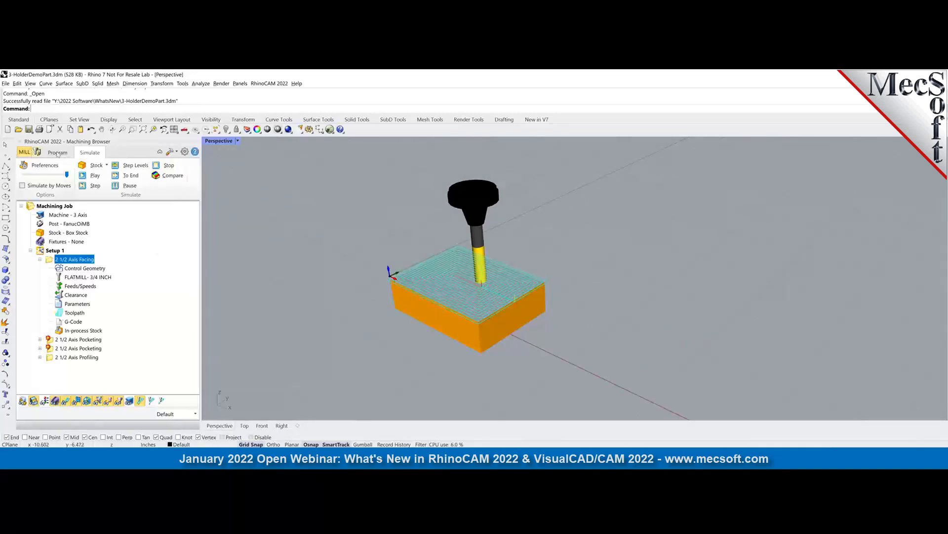
{"action": "mouse_move", "coordinate": [535, 272]}
{"action": "right_mouse_down"}
{"action": "mouse_move", "coordinate": [489, 268]}
{"action": "mouse_move", "coordinate": [540, 269]}
{"action": "right_mouse_up"}
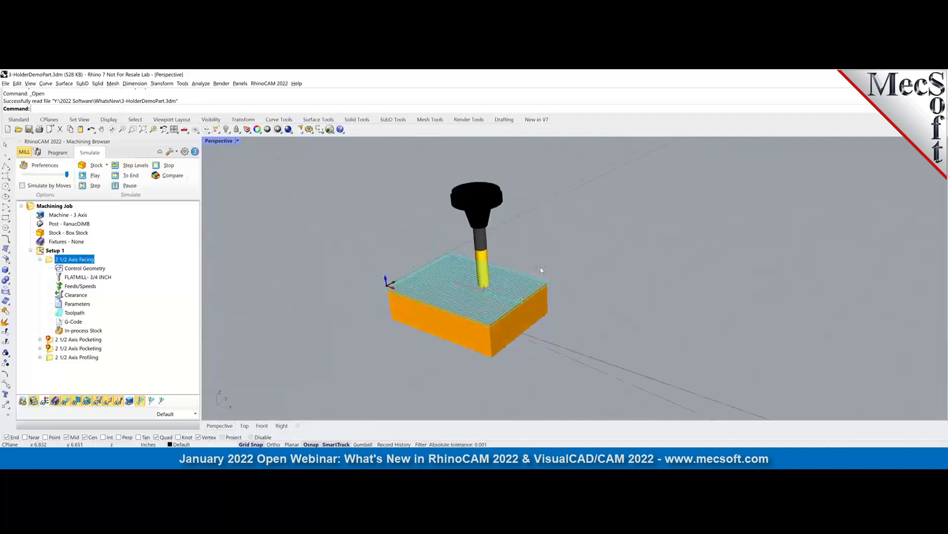
{"action": "left_click", "coordinate": [58, 152]}
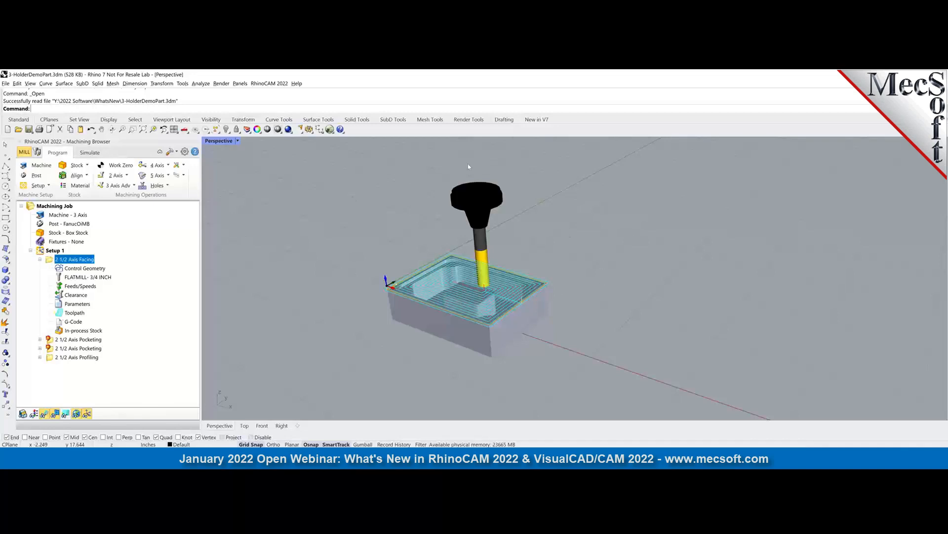
{"action": "left_click", "coordinate": [127, 176]}
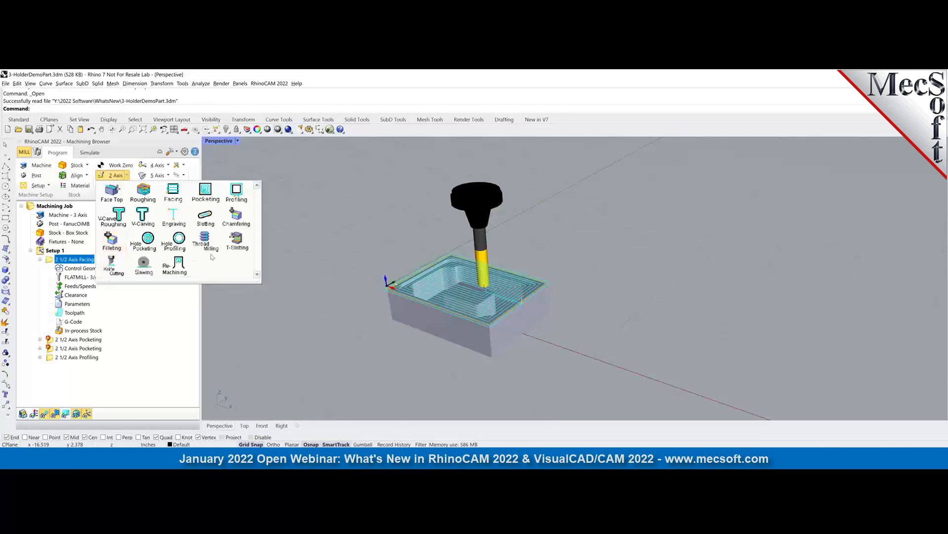
{"action": "left_click", "coordinate": [352, 220]}
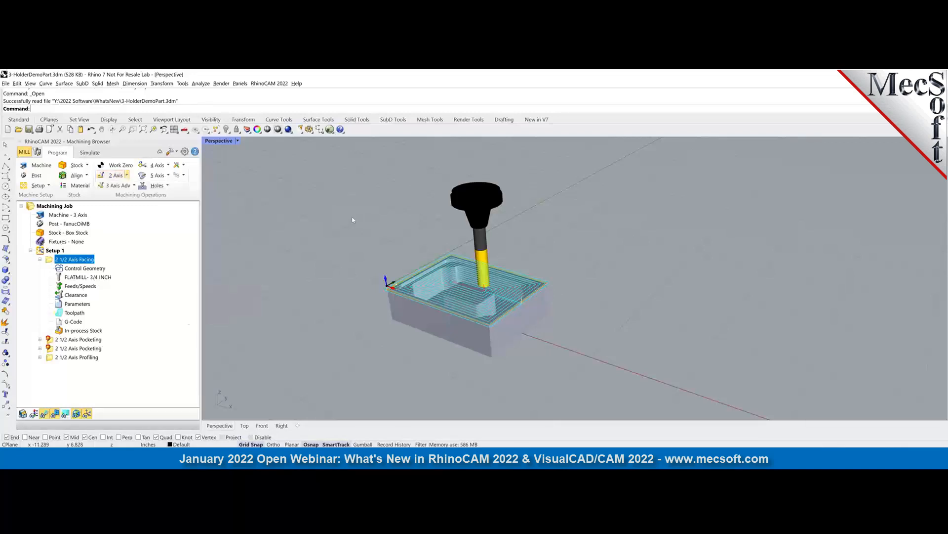
Open 4-SawMachiningExample.3dm from the WhatsNew folder without saving changes to the current holder demo file.
{"action": "left_click", "coordinate": [19, 130]}
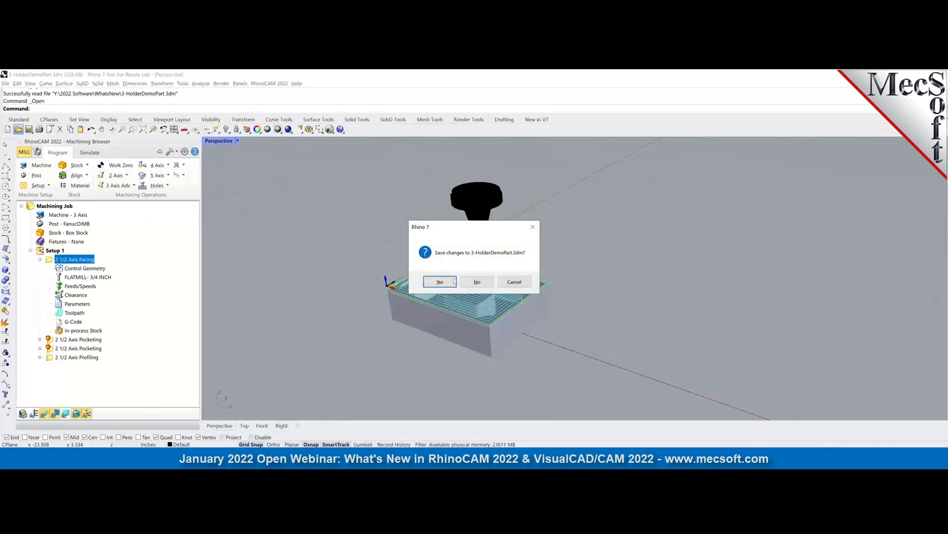
{"action": "left_click", "coordinate": [477, 281]}
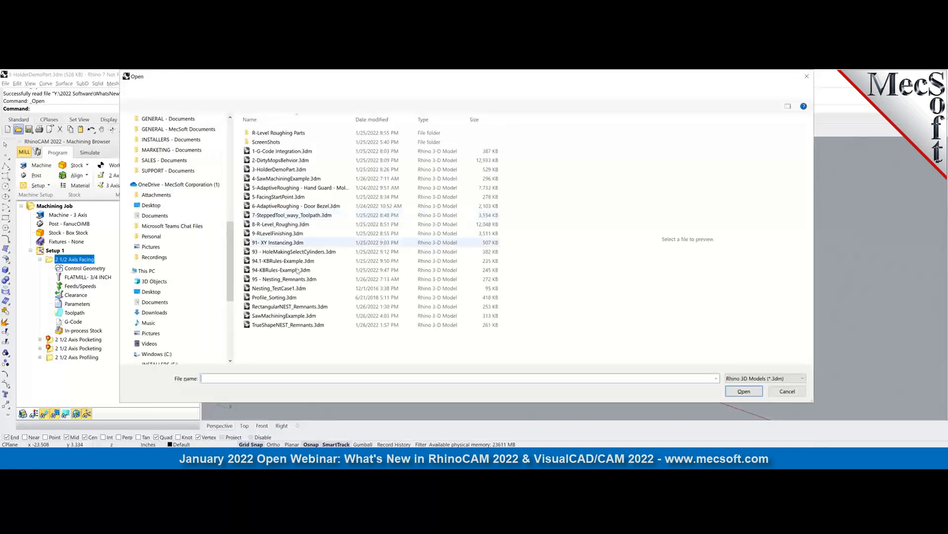
{"action": "left_click", "coordinate": [286, 179]}
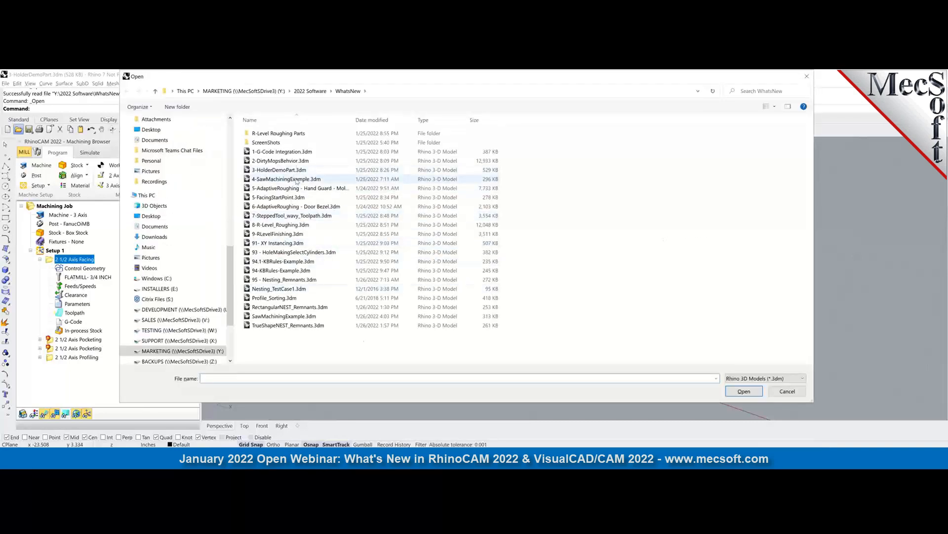
{"action": "left_click", "coordinate": [749, 390]}
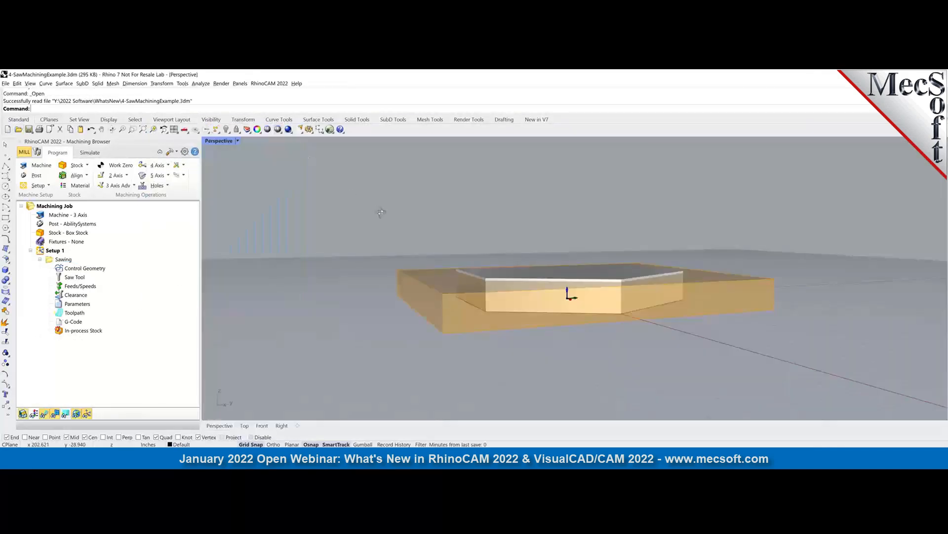
Review the Saw Tool definition used by the Sawing operation, leave it unedited, and regenerate the operation.
{"action": "right_click_drag", "start_coordinate": [381, 212], "coordinate": [311, 304]}
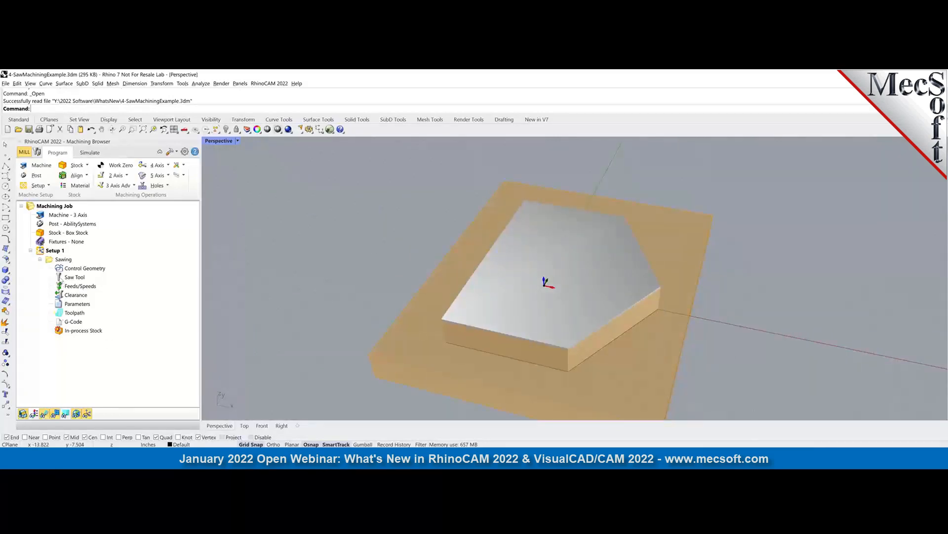
{"action": "left_click", "coordinate": [69, 277]}
{"action": "double_click", "coordinate": [74, 277]}
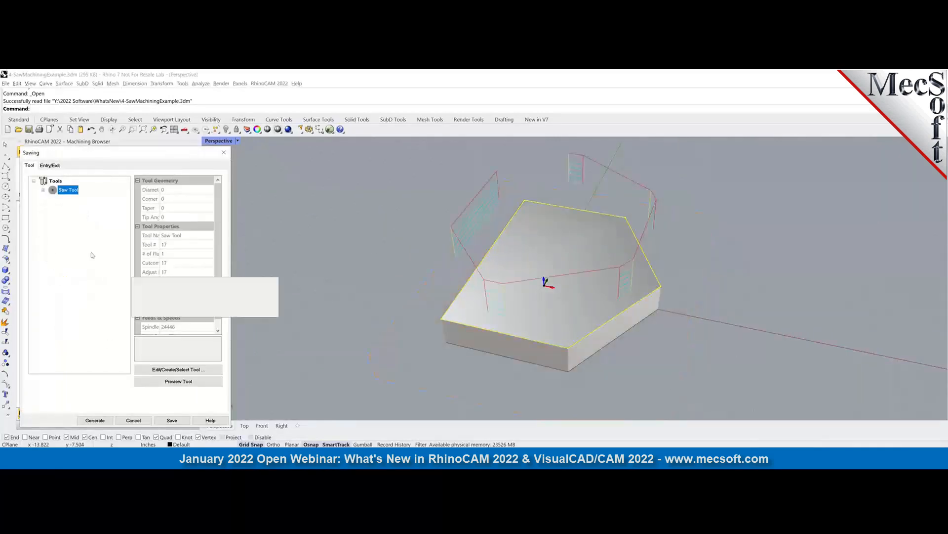
{"action": "left_click", "coordinate": [188, 374]}
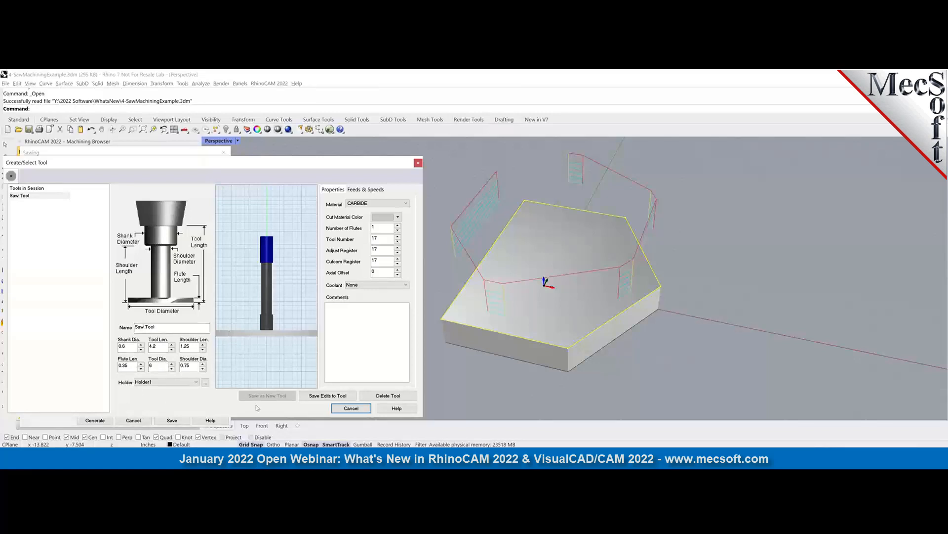
{"action": "left_click", "coordinate": [351, 408]}
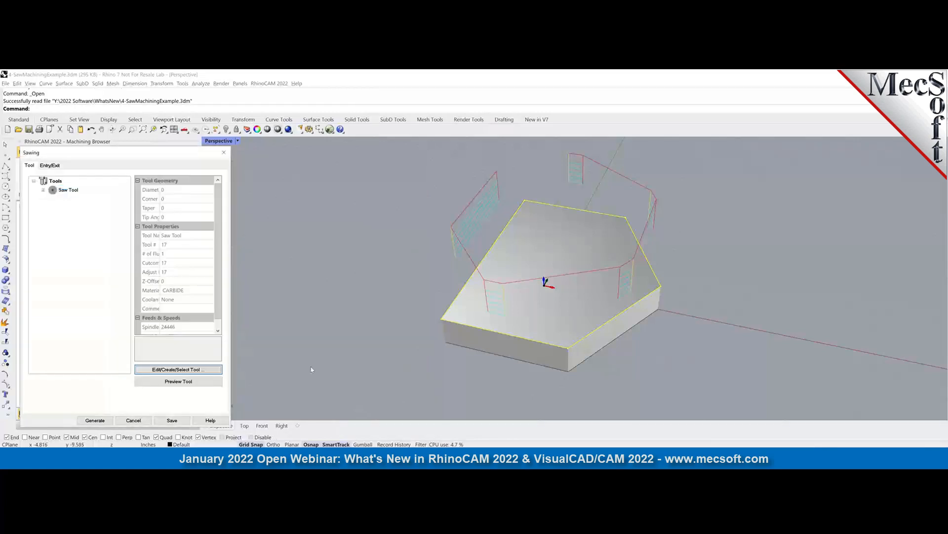
{"action": "left_click", "coordinate": [96, 420]}
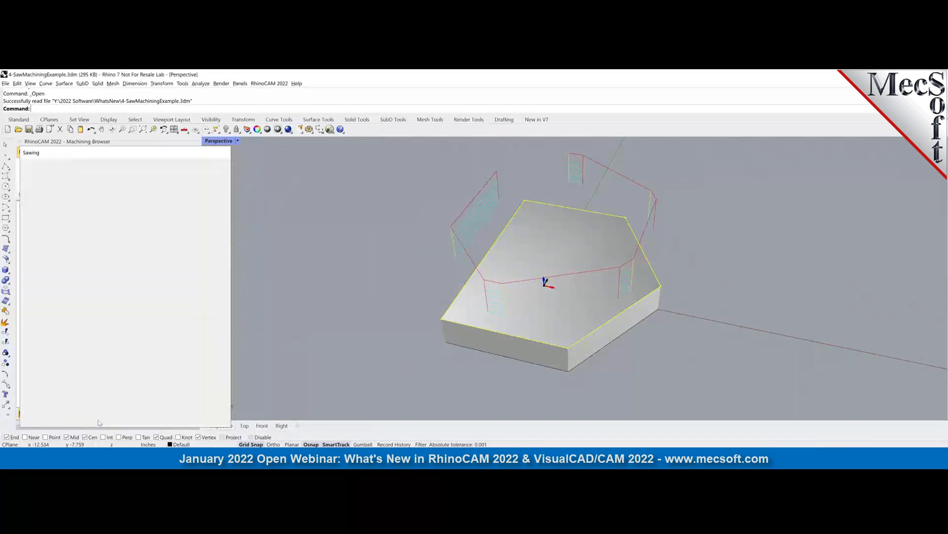
{"action": "right_click", "coordinate": [63, 260]}
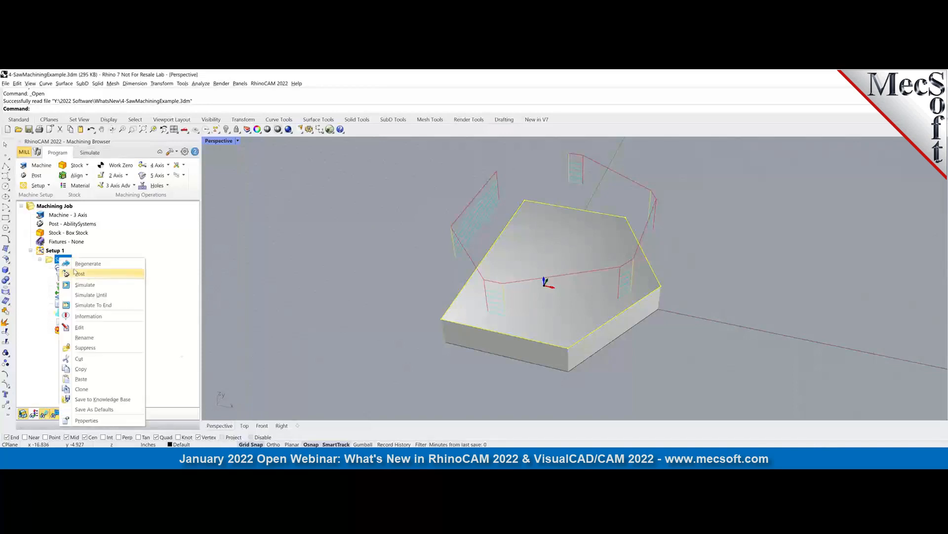
{"action": "left_click", "coordinate": [77, 273]}
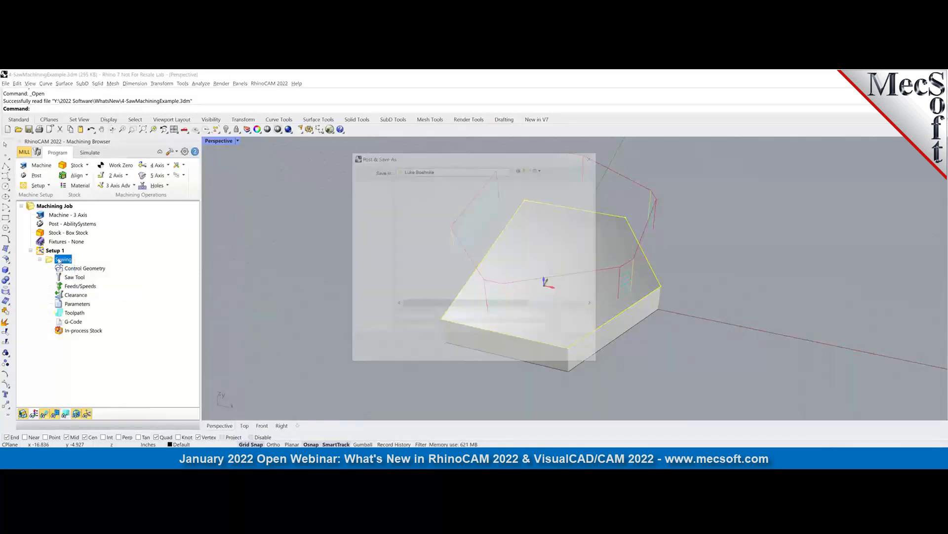
{"action": "left_click", "coordinate": [564, 330]}
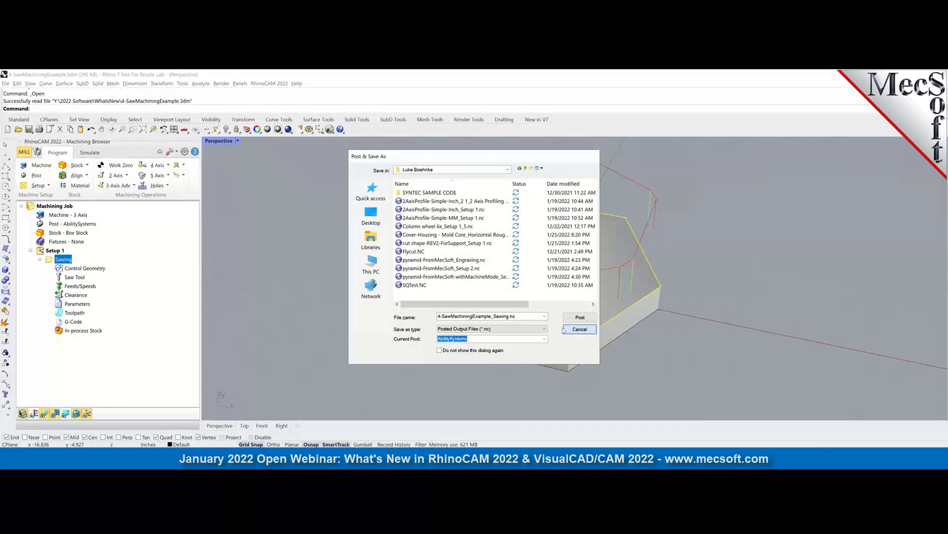
Simulate the Sawing operation and inspect the angled cuts around the part's outline.
{"action": "right_click", "coordinate": [62, 260]}
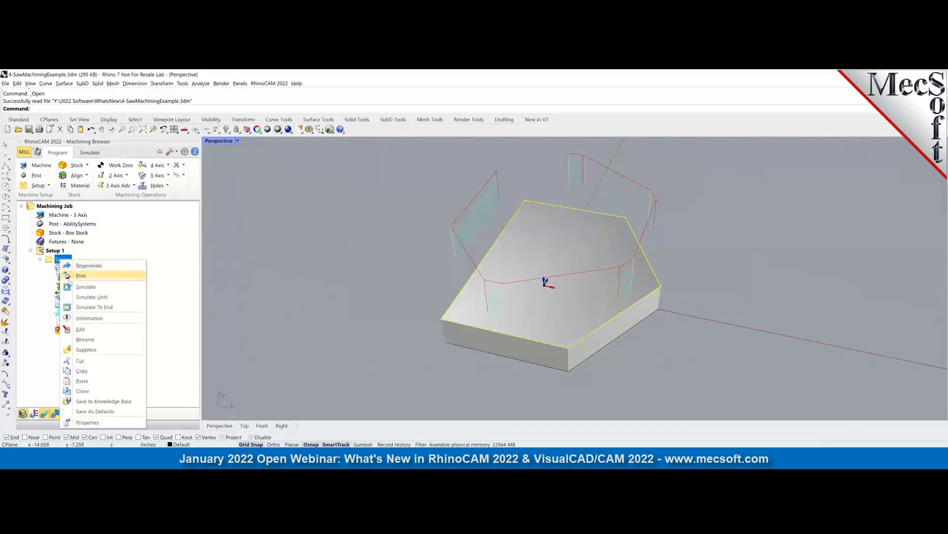
{"action": "left_click", "coordinate": [116, 285]}
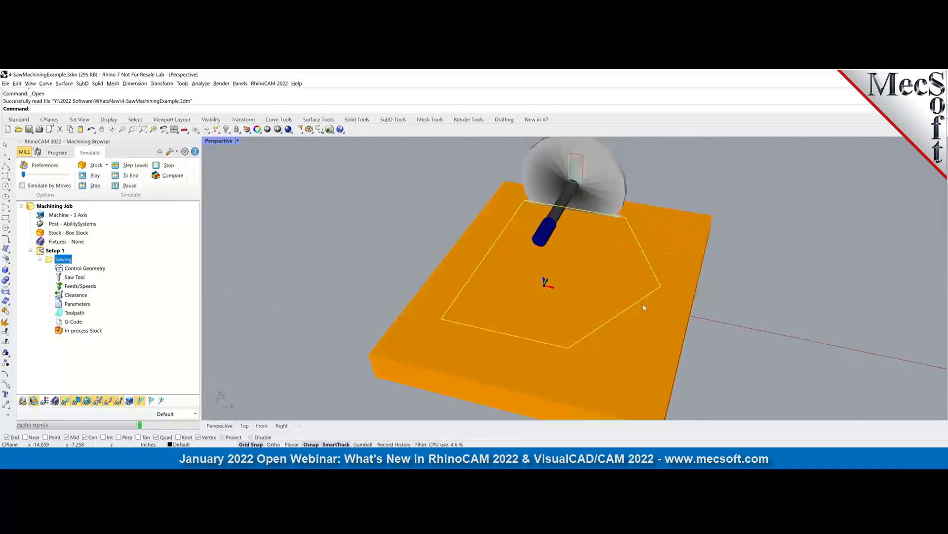
{"action": "right_click_drag", "start_coordinate": [635, 307], "coordinate": [581, 320]}
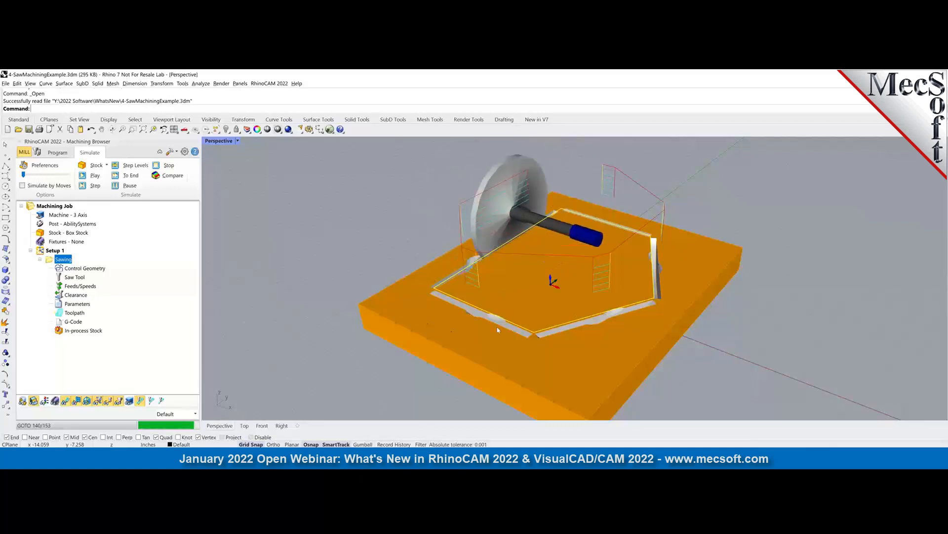
{"action": "right_click_drag", "start_coordinate": [497, 327], "coordinate": [548, 368]}
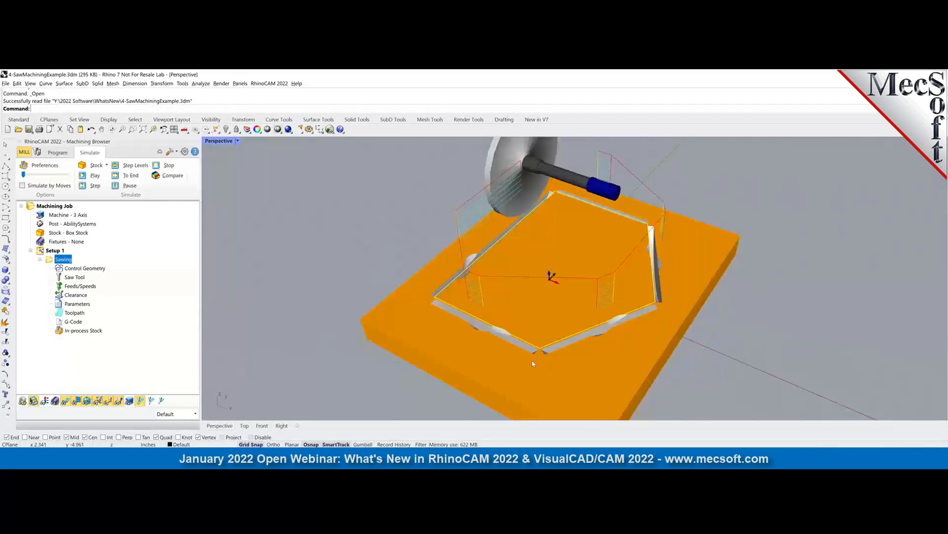
{"action": "scroll", "coordinate": [532, 363], "scroll_direction": "down", "scroll_amount": 2}
{"action": "scroll", "coordinate": [541, 361], "scroll_direction": "up", "scroll_amount": 2}
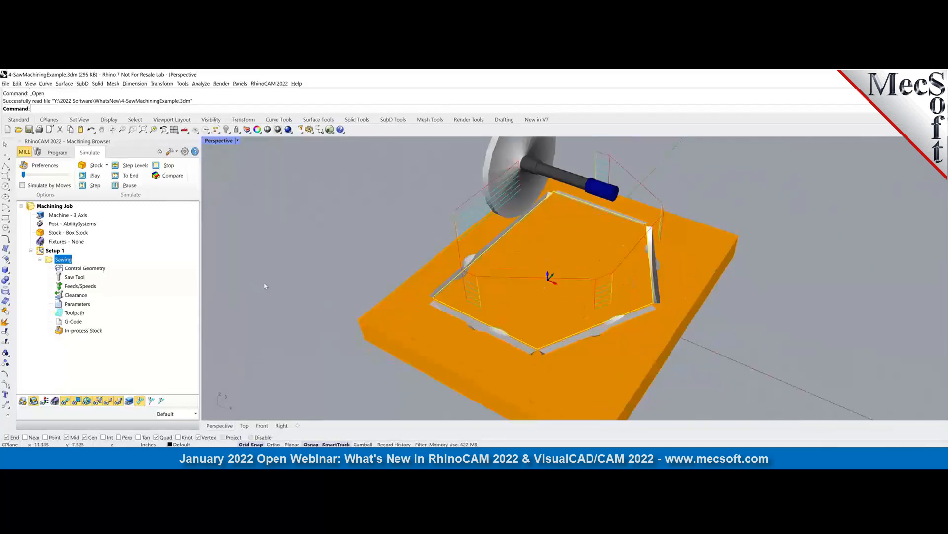
Open the Sawing toolpath listing, widen it and its Type column, and step through the entries to the ROTAXIS command on line 9.
{"action": "left_click", "coordinate": [64, 313]}
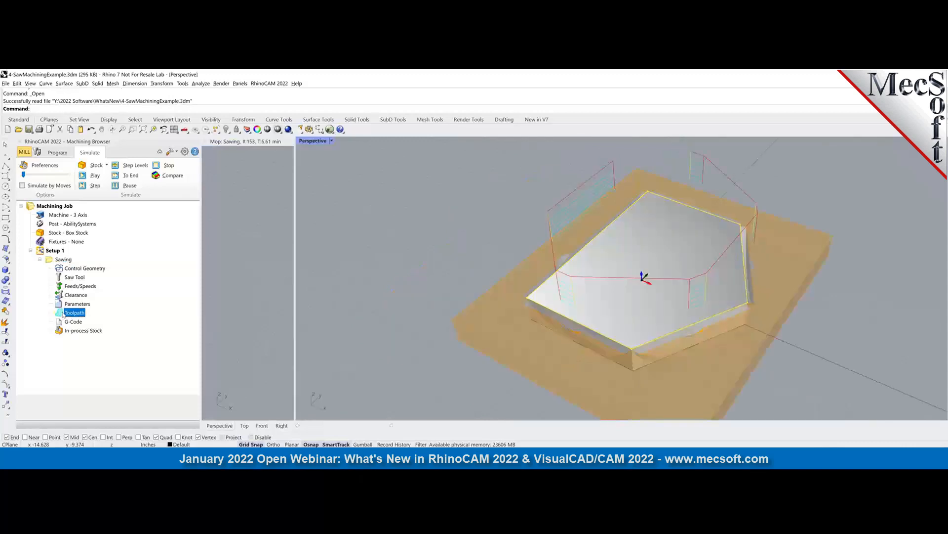
{"action": "left_click_drag", "start_coordinate": [363, 255], "coordinate": [376, 256]}
{"action": "left_click", "coordinate": [244, 185]}
{"action": "key", "text": "Down"}
{"action": "key", "text": "Down"}
{"action": "key", "text": "Down"}
{"action": "key", "text": "Down"}
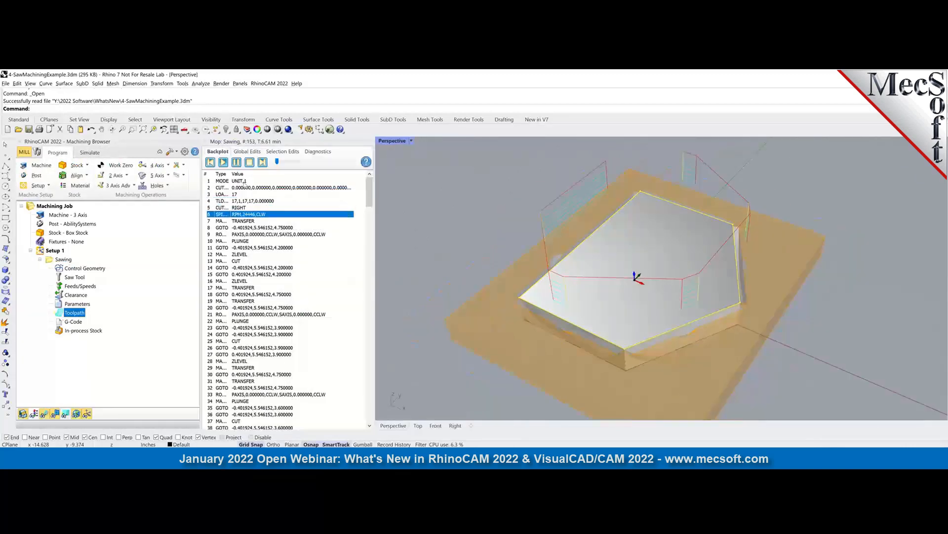
{"action": "key", "text": "Down"}
{"action": "key", "text": "Down"}
{"action": "key", "text": "Down"}
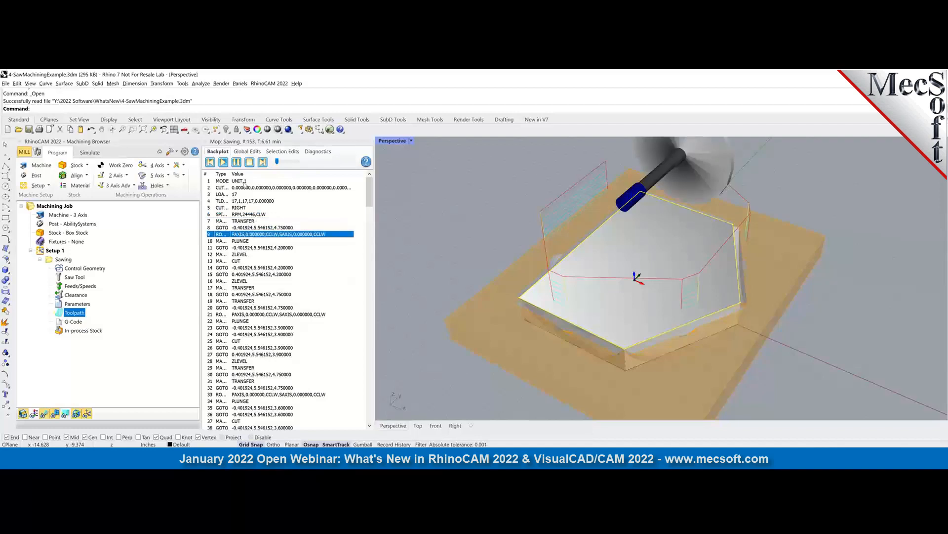
{"action": "key", "text": "Up"}
{"action": "key", "text": "Down"}
{"action": "left_click_drag", "start_coordinate": [230, 174], "coordinate": [242, 176]}
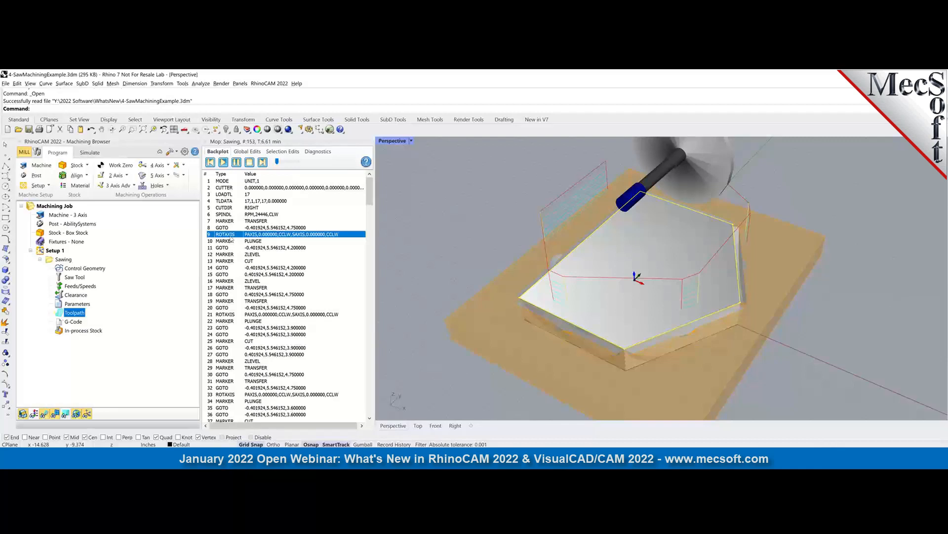
Step through the Sawing toolpath entries for the first side's cuts down to the ROTAXIS command with PAXIS 300 on line 70.
{"action": "key", "text": "Down"}
{"action": "key", "text": "Down"}
{"action": "key", "text": "Down"}
{"action": "key", "text": "Down"}
{"action": "key", "text": "Down"}
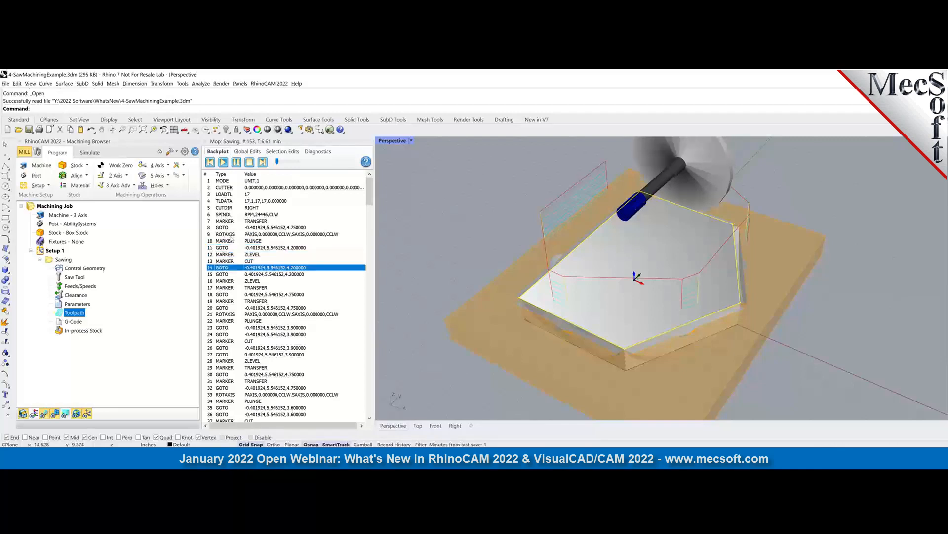
{"action": "key", "text": "Down"}
{"action": "key", "text": "Down"}
{"action": "key", "text": "Down"}
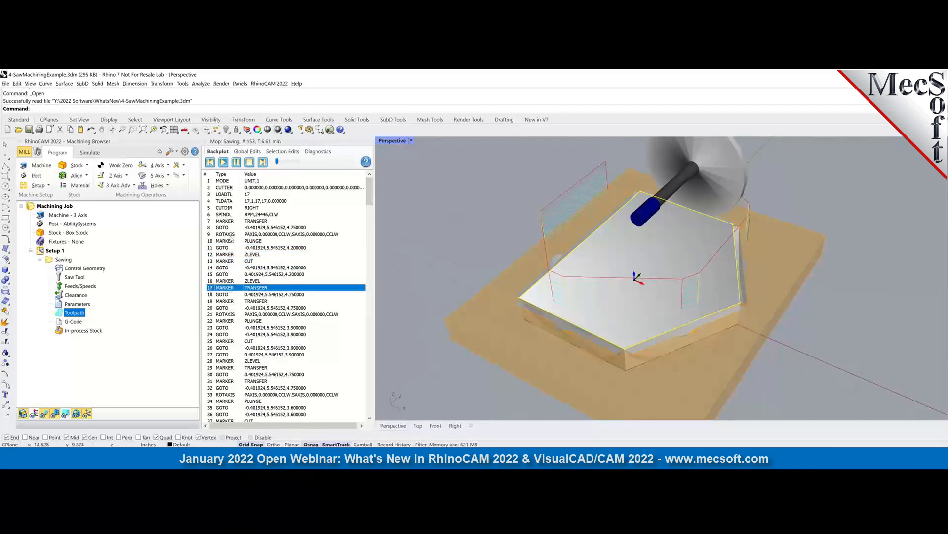
{"action": "key", "text": "Down"}
{"action": "key", "text": "Down"}
{"action": "key", "text": "Down"}
{"action": "key", "text": "Down"}
{"action": "key", "text": "Down"}
{"action": "key", "text": "Down"}
{"action": "key", "text": "Down"}
{"action": "key", "text": "Down"}
{"action": "key", "text": "Down"}
{"action": "key", "text": "Down"}
{"action": "key", "text": "Down"}
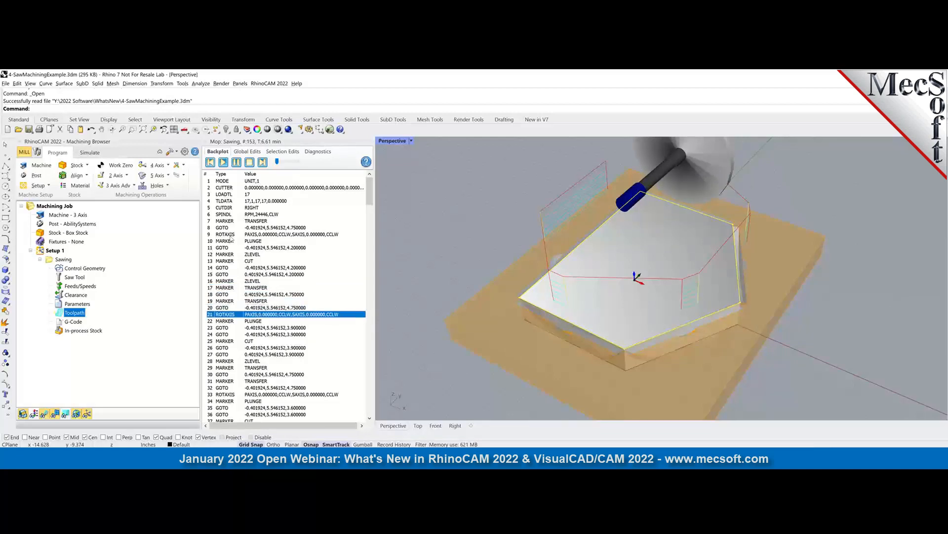
{"action": "key", "text": "Down"}
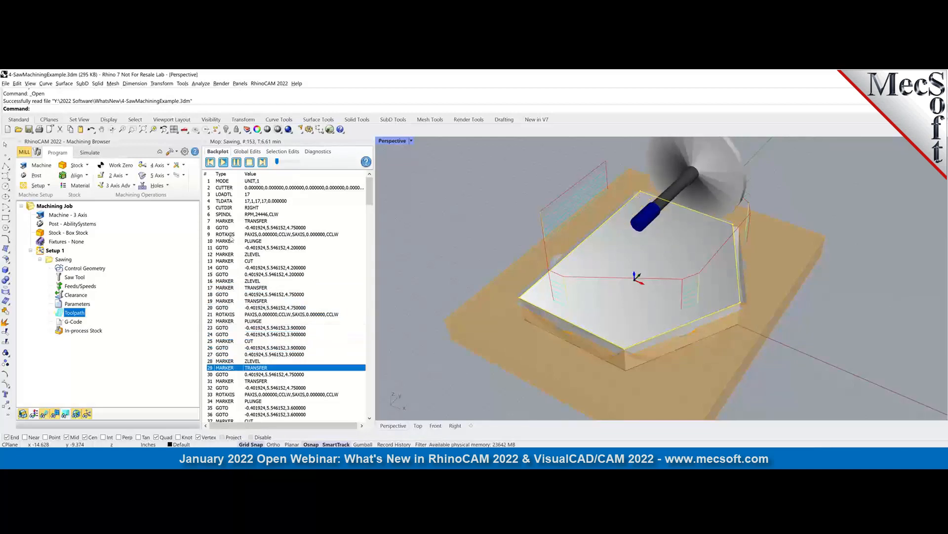
{"action": "key", "text": "Down"}
{"action": "key", "text": "Down"}
{"action": "key", "text": "Down"}
{"action": "key", "text": "Down"}
{"action": "key", "text": "Down"}
{"action": "key", "text": "Down"}
{"action": "key", "text": "Down"}
{"action": "key", "text": "Down"}
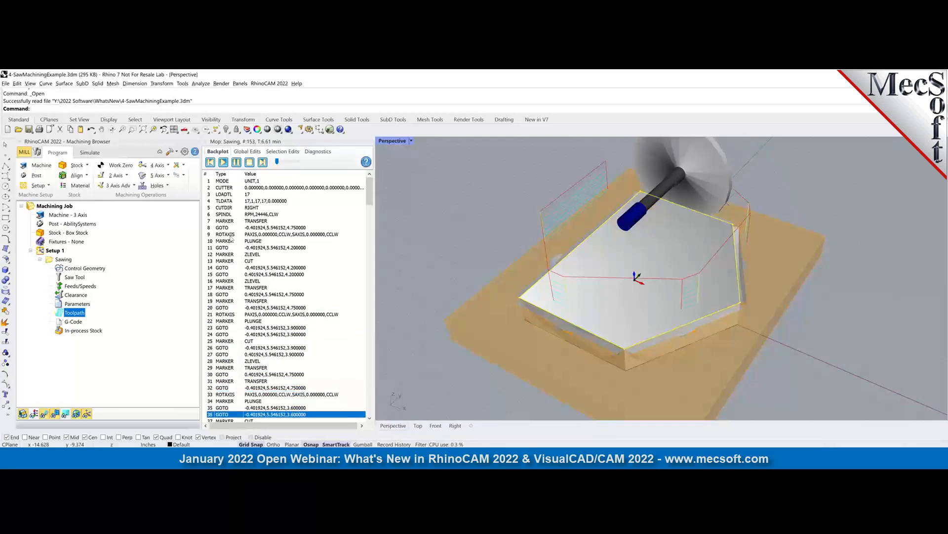
{"action": "key", "text": "Down"}
{"action": "key", "text": "Down"}
{"action": "key", "text": "Down"}
{"action": "key", "text": "Down"}
{"action": "key", "text": "Down"}
{"action": "key", "text": "Down"}
{"action": "key", "text": "Down"}
{"action": "key", "text": "Down"}
{"action": "key", "text": "Down"}
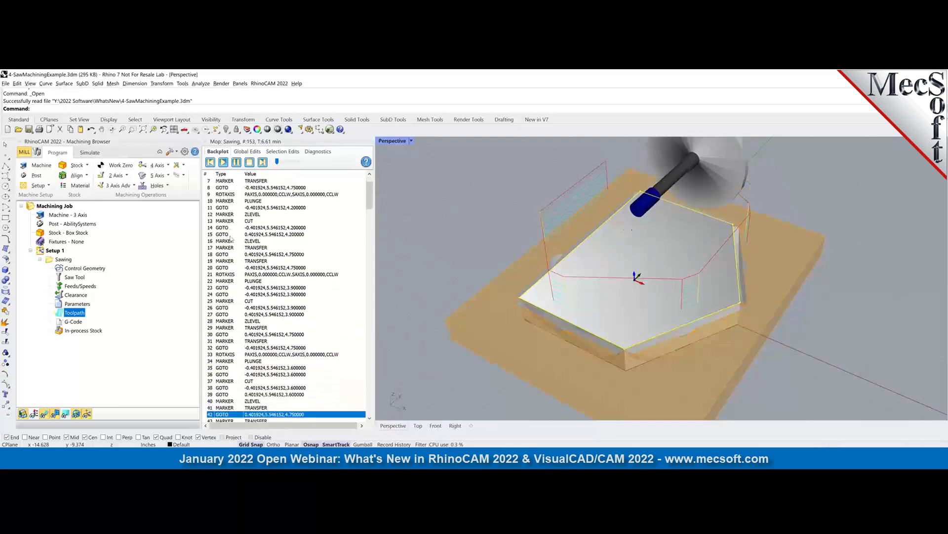
{"action": "key", "text": "Down"}
{"action": "key", "text": "Down"}
{"action": "key", "text": "Down"}
{"action": "key", "text": "Down"}
{"action": "key", "text": "Down"}
{"action": "key", "text": "Down"}
{"action": "key", "text": "Down"}
{"action": "key", "text": "Down"}
{"action": "key", "text": "Down"}
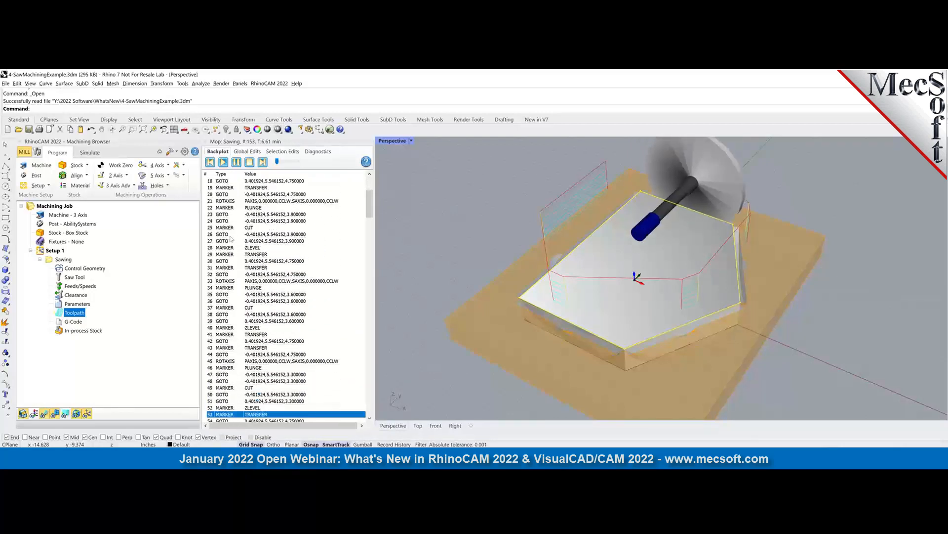
{"action": "key", "text": "Down"}
{"action": "key", "text": "Down"}
{"action": "key", "text": "Down"}
{"action": "key", "text": "Down"}
{"action": "key", "text": "Down"}
{"action": "key", "text": "Down"}
{"action": "key", "text": "Down"}
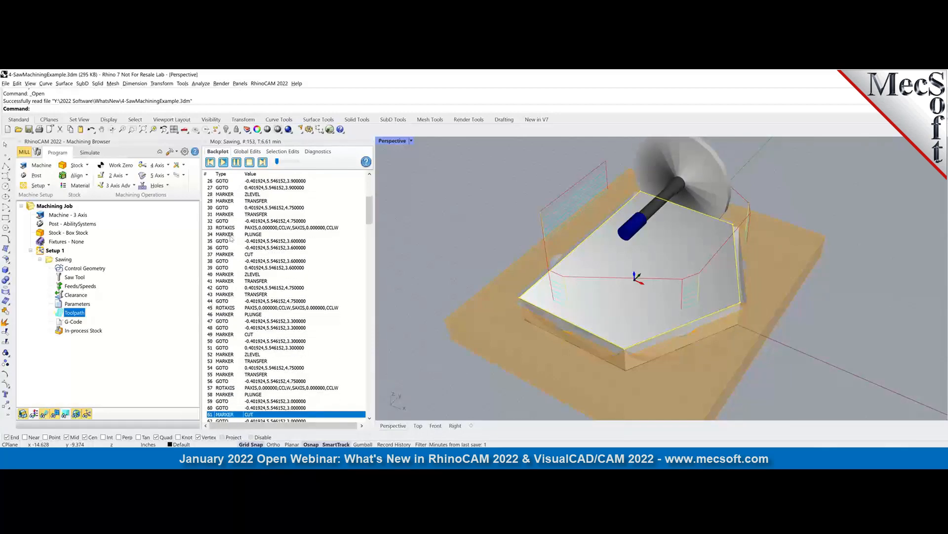
{"action": "key", "text": "Down"}
{"action": "key", "text": "Down"}
{"action": "key", "text": "Down"}
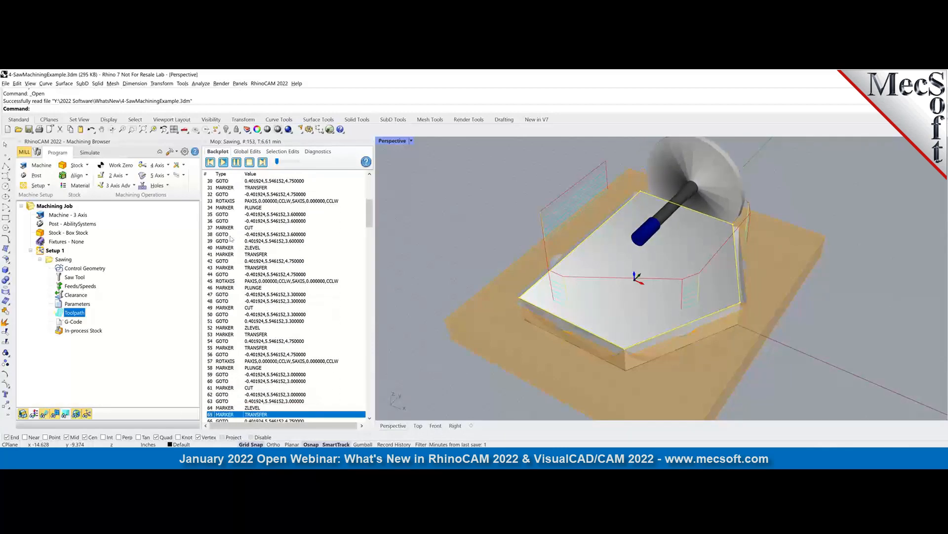
{"action": "key", "text": "Down"}
{"action": "key", "text": "Down"}
{"action": "key", "text": "Down"}
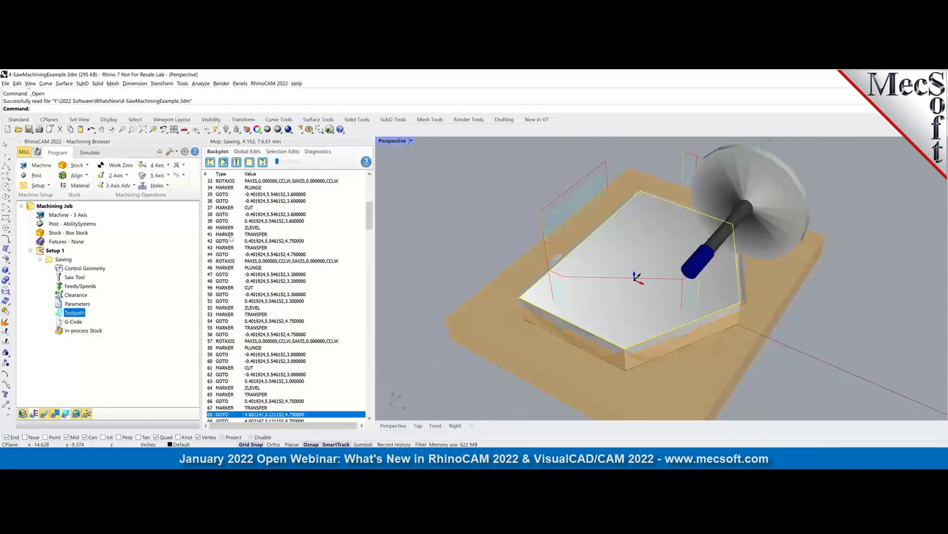
{"action": "key", "text": "Down"}
{"action": "key", "text": "Down"}
{"action": "key", "text": "Down"}
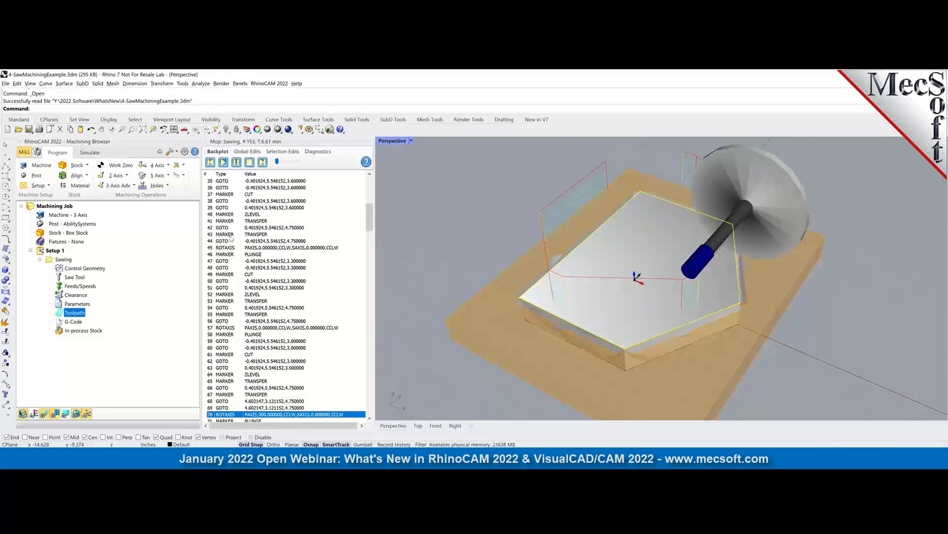
Step through the second side's toolpath entries from the PAXIS 300 rotation to its final cut at Z 3.000000.
{"action": "key", "text": "Up"}
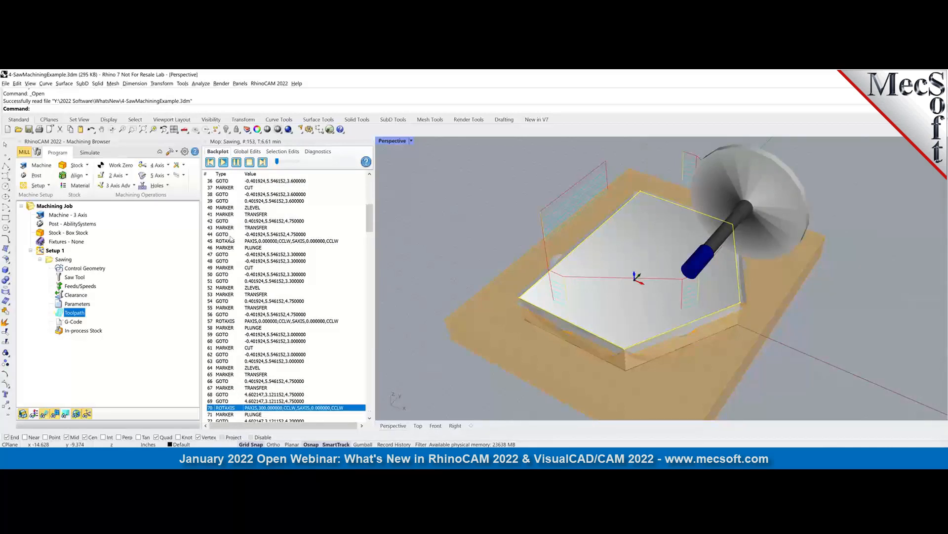
{"action": "key", "text": "Down"}
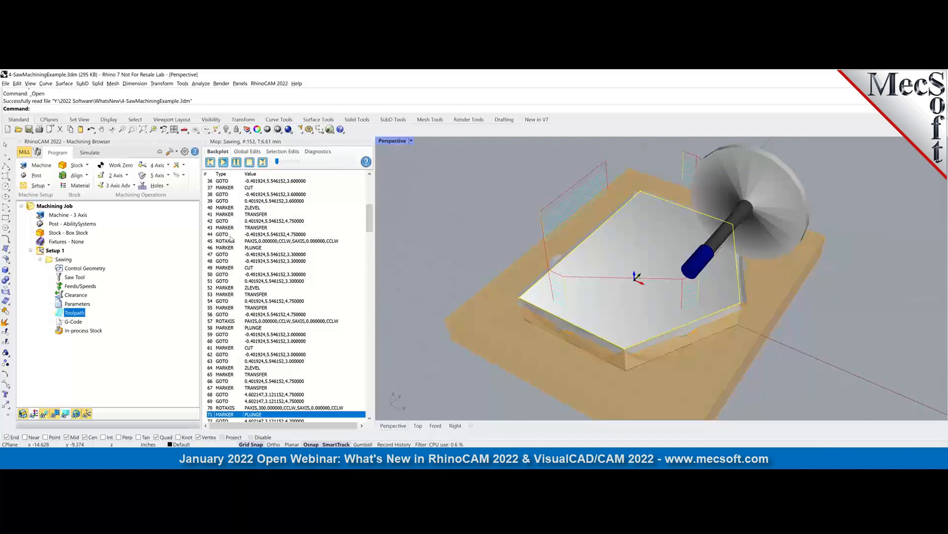
{"action": "key", "text": "Down"}
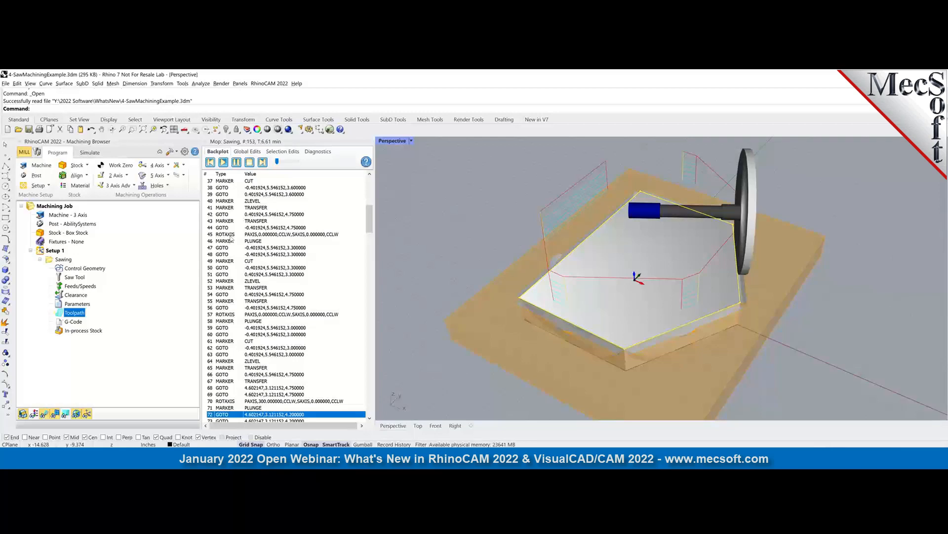
{"action": "key", "text": "Down"}
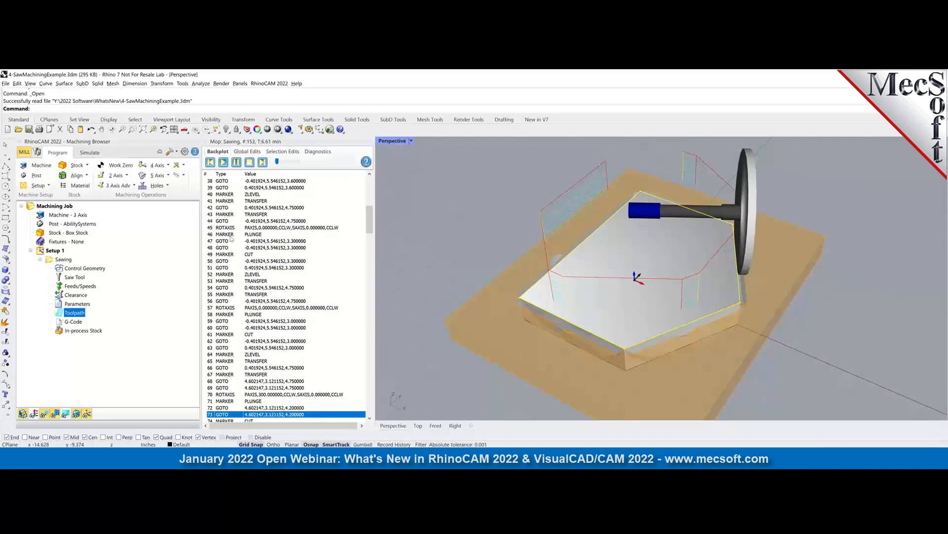
{"action": "key", "text": "Down"}
{"action": "key", "text": "Down"}
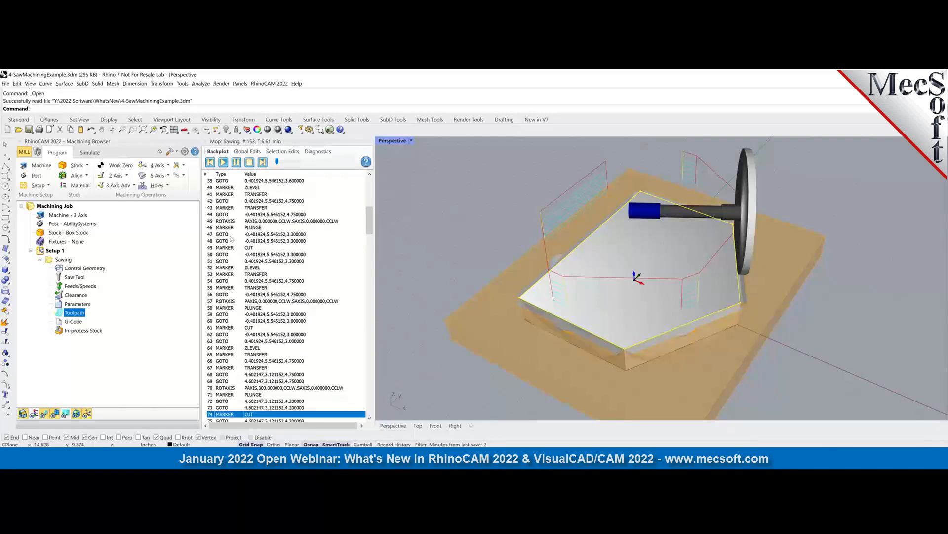
{"action": "key", "text": "Down"}
{"action": "key", "text": "Down"}
{"action": "key", "text": "Down"}
{"action": "key", "text": "Down"}
{"action": "key", "text": "Down"}
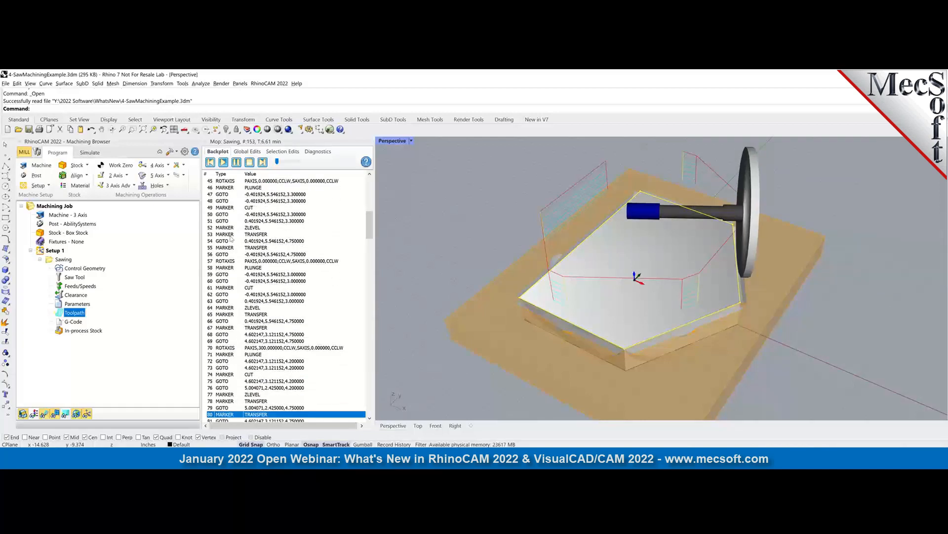
{"action": "key", "text": "Down"}
{"action": "key", "text": "Down"}
{"action": "key", "text": "Down"}
{"action": "key", "text": "Down"}
{"action": "key", "text": "Down"}
{"action": "key", "text": "Down"}
{"action": "key", "text": "Down"}
{"action": "key", "text": "Down"}
{"action": "key", "text": "Down"}
{"action": "key", "text": "Down"}
{"action": "key", "text": "Down"}
{"action": "key", "text": "Down"}
{"action": "key", "text": "Down"}
{"action": "key", "text": "Down"}
{"action": "key", "text": "Down"}
{"action": "key", "text": "Down"}
{"action": "key", "text": "Down"}
{"action": "key", "text": "Down"}
{"action": "key", "text": "Down"}
{"action": "key", "text": "Down"}
{"action": "key", "text": "Down"}
{"action": "key", "text": "Down"}
{"action": "key", "text": "Down"}
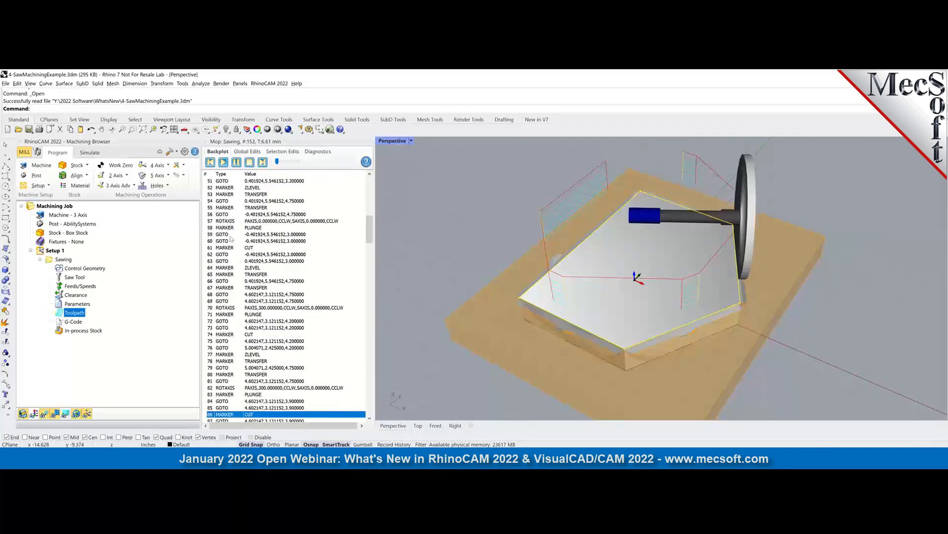
{"action": "key", "text": "Down"}
{"action": "key", "text": "Down"}
{"action": "key", "text": "Down"}
{"action": "key", "text": "Down"}
{"action": "key", "text": "Down"}
{"action": "key", "text": "Down"}
{"action": "key", "text": "Down"}
{"action": "key", "text": "Down"}
{"action": "key", "text": "Down"}
{"action": "key", "text": "Down"}
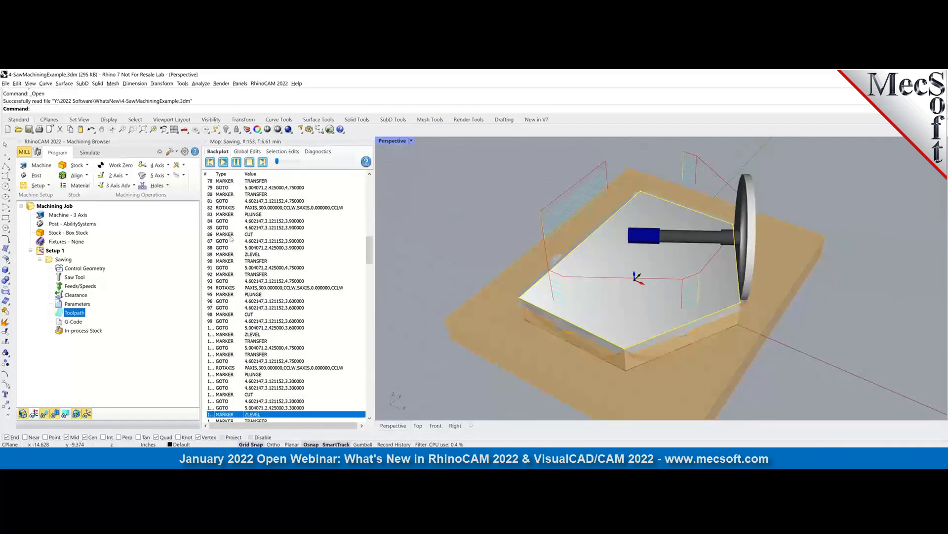
{"action": "key", "text": "Down"}
{"action": "key", "text": "Down"}
{"action": "key", "text": "Down"}
{"action": "key", "text": "Down"}
{"action": "key", "text": "Down"}
{"action": "key", "text": "Down"}
{"action": "key", "text": "Down"}
{"action": "key", "text": "Down"}
{"action": "key", "text": "Down"}
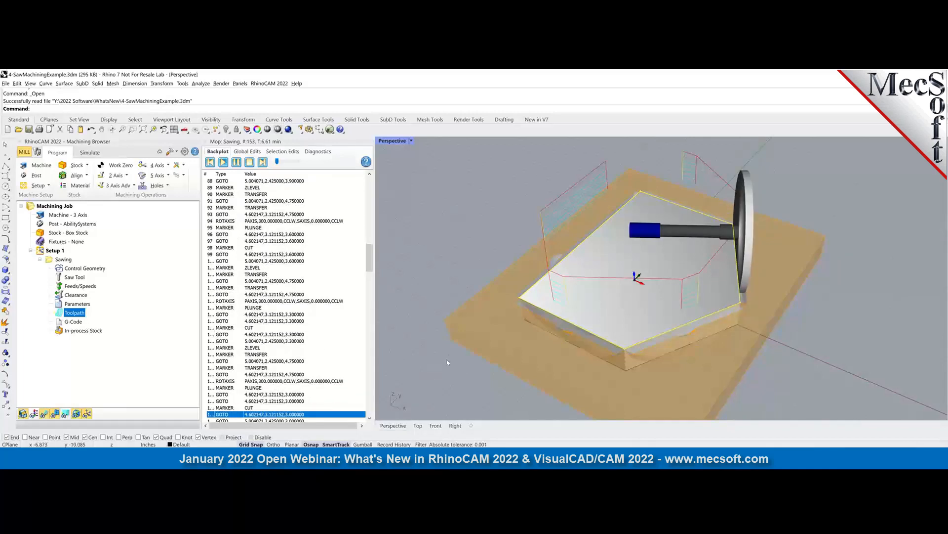
Inspect the saw's orientation along the part's edge from another angle and close the Sawing toolpath listing.
{"action": "right_click_drag", "start_coordinate": [480, 323], "coordinate": [423, 310]}
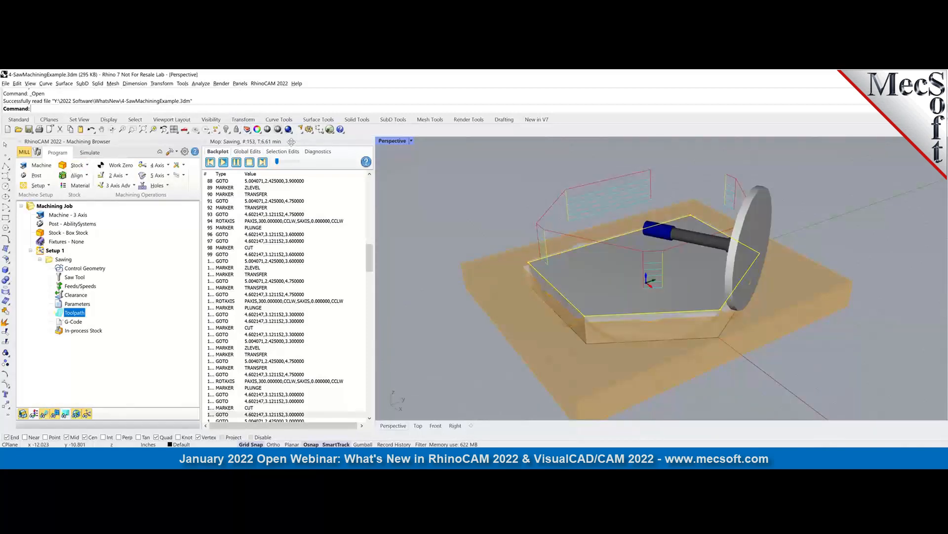
{"action": "left_click_drag", "start_coordinate": [289, 140], "coordinate": [314, 198]}
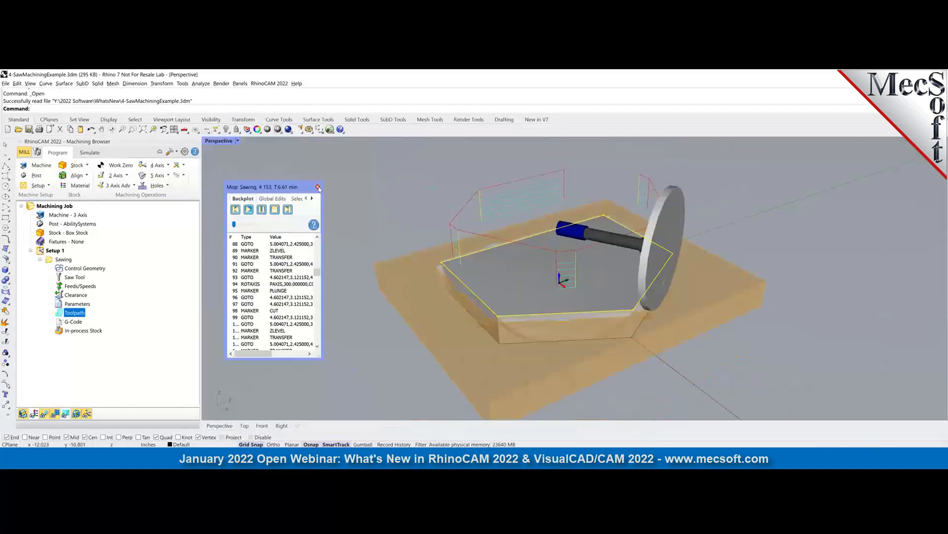
{"action": "left_click", "coordinate": [315, 189]}
{"action": "right_click_drag", "start_coordinate": [587, 270], "coordinate": [546, 275]}
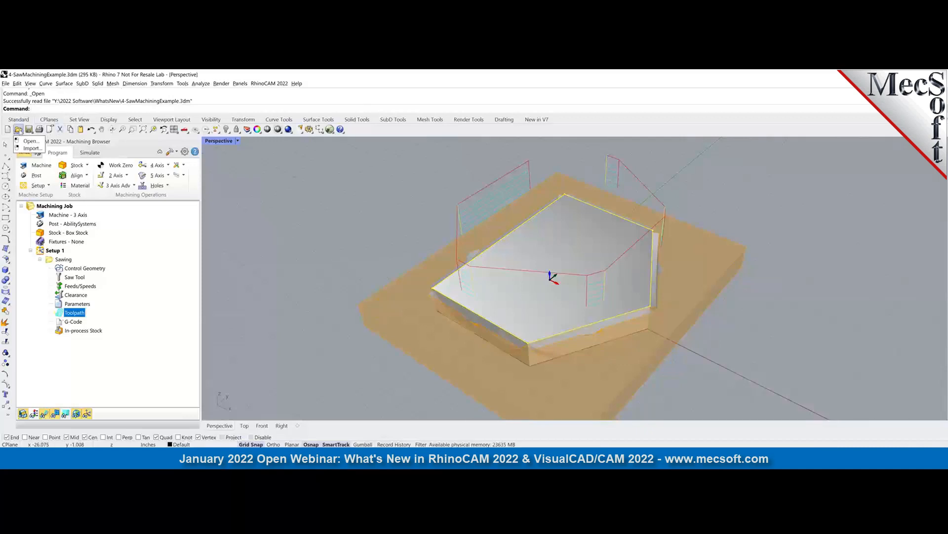
Open 5-FacingStartPoint.3dm from the WhatsNew folder without saving the saw example, and close the Machining Objects browser.
{"action": "left_click", "coordinate": [19, 130]}
{"action": "left_click", "coordinate": [484, 282]}
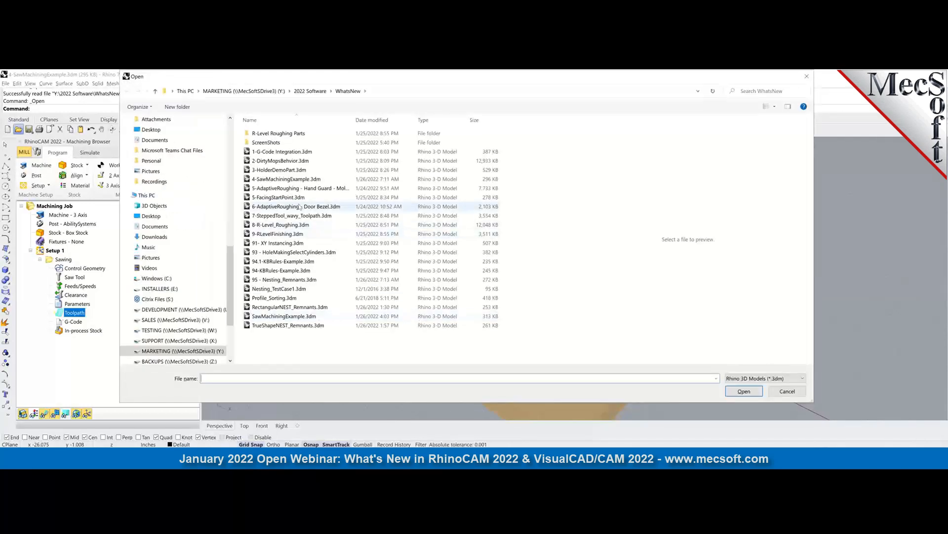
{"action": "left_click", "coordinate": [296, 197]}
{"action": "left_click", "coordinate": [744, 391]}
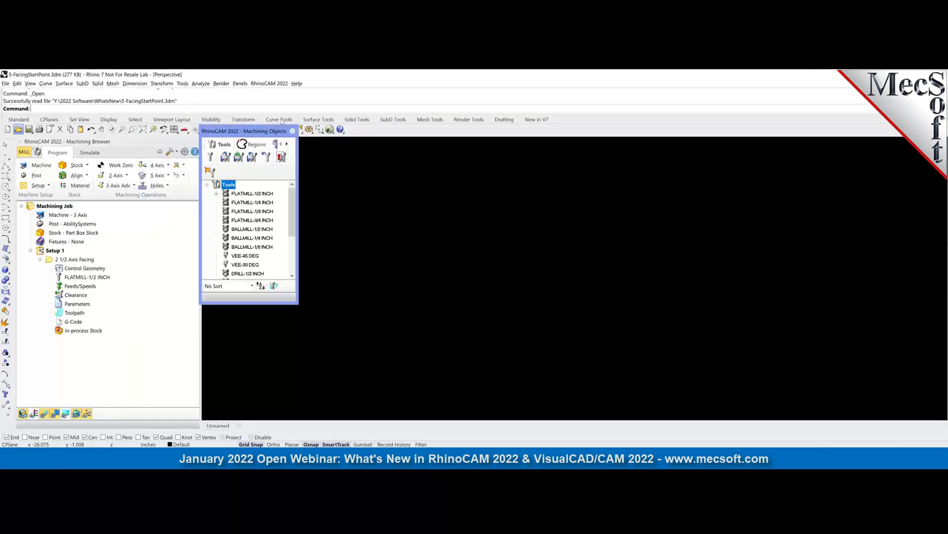
{"action": "left_click", "coordinate": [294, 131]}
Display the 2 1/2 Axis Facing toolpath, and open the operation's parameters without changing them.
{"action": "scroll", "coordinate": [692, 336], "scroll_direction": "up", "scroll_amount": 2}
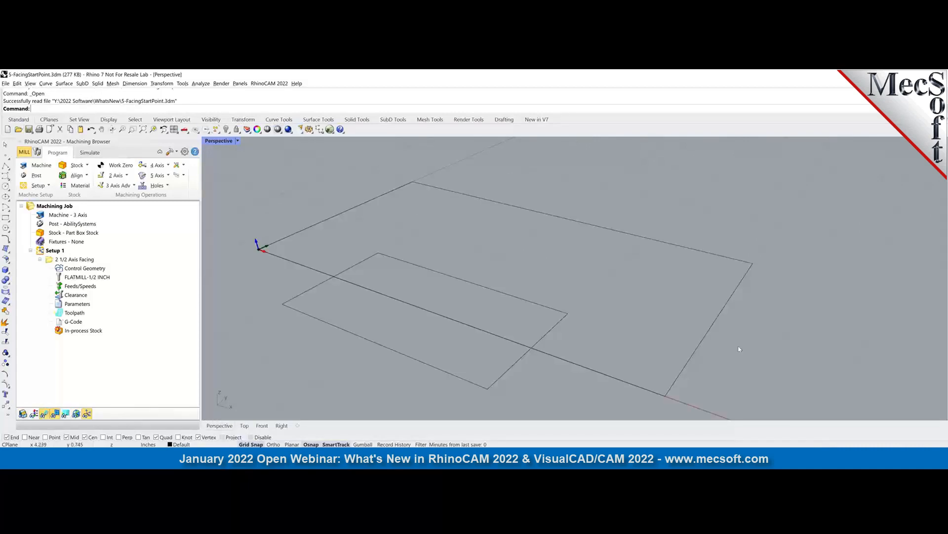
{"action": "scroll", "coordinate": [740, 348], "scroll_direction": "down", "scroll_amount": 2}
{"action": "left_click", "coordinate": [87, 260]}
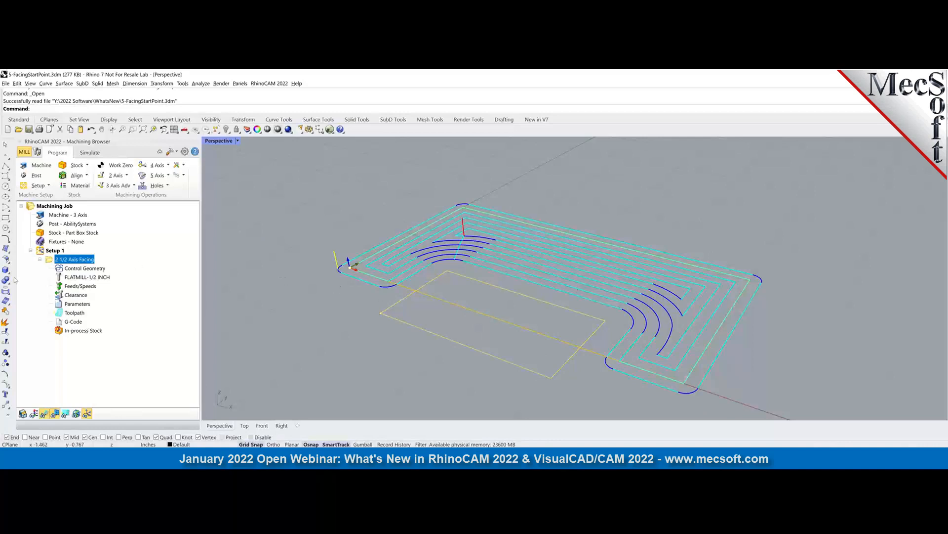
{"action": "left_click", "coordinate": [59, 305]}
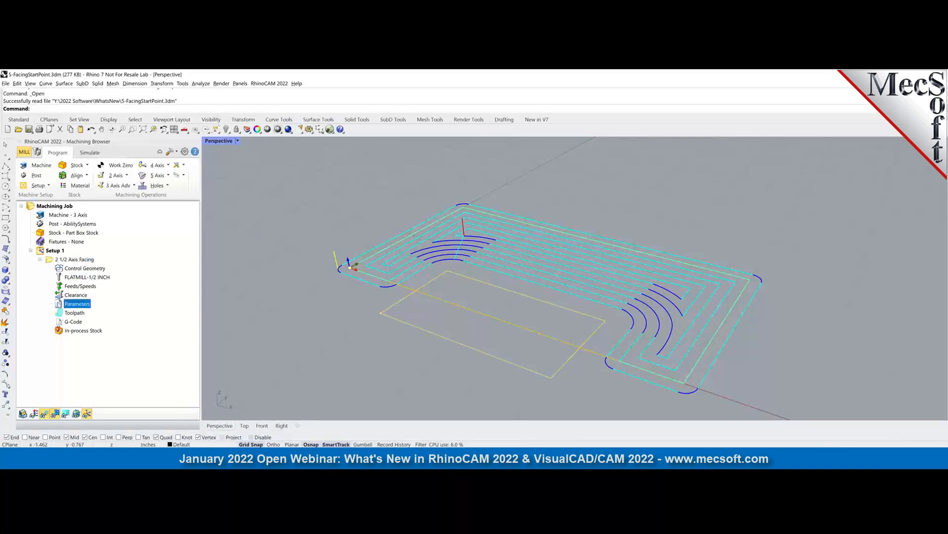
{"action": "double_click", "coordinate": [59, 304]}
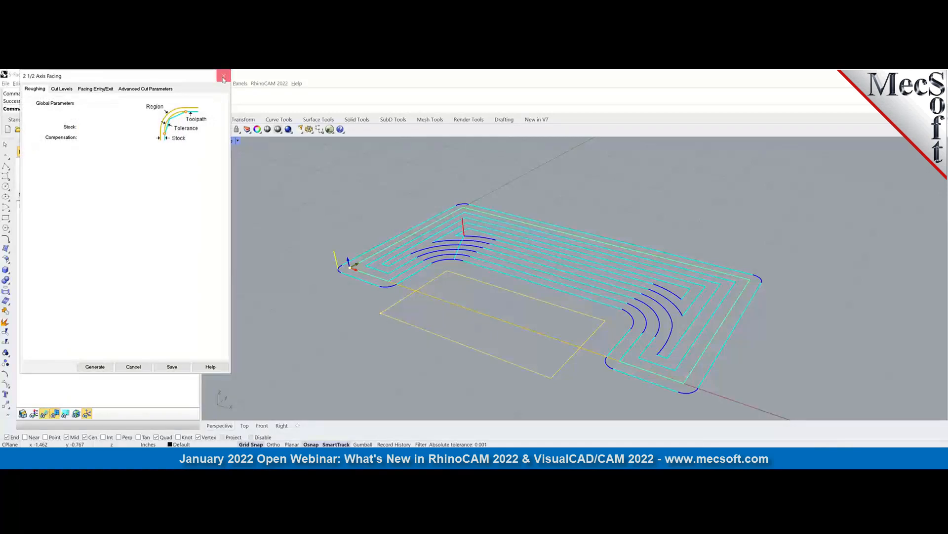
{"action": "left_click", "coordinate": [224, 78]}
Remove StartPtRegion 1 from the start points in the 2 1/2 Axis Facing operation's control geometry.
{"action": "left_click", "coordinate": [72, 269]}
{"action": "double_click", "coordinate": [72, 270]}
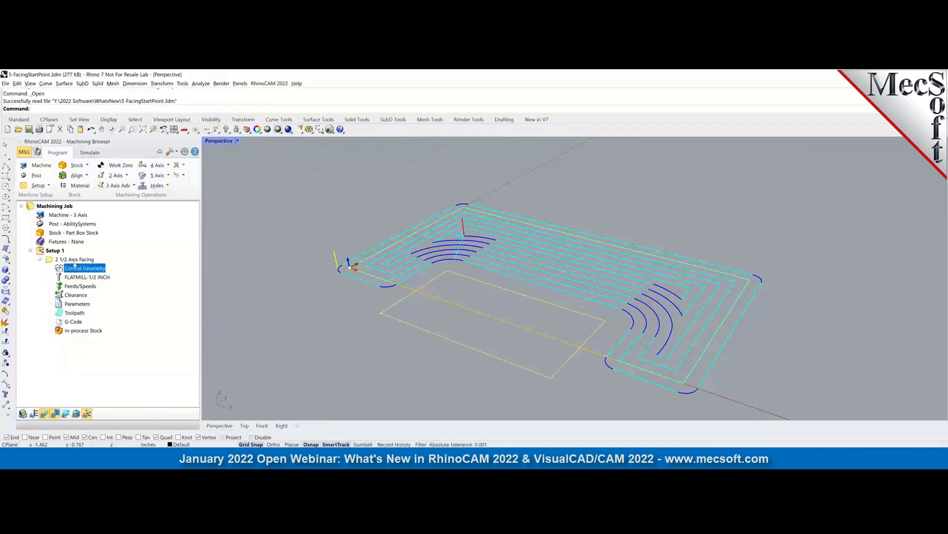
{"action": "left_click", "coordinate": [104, 177]}
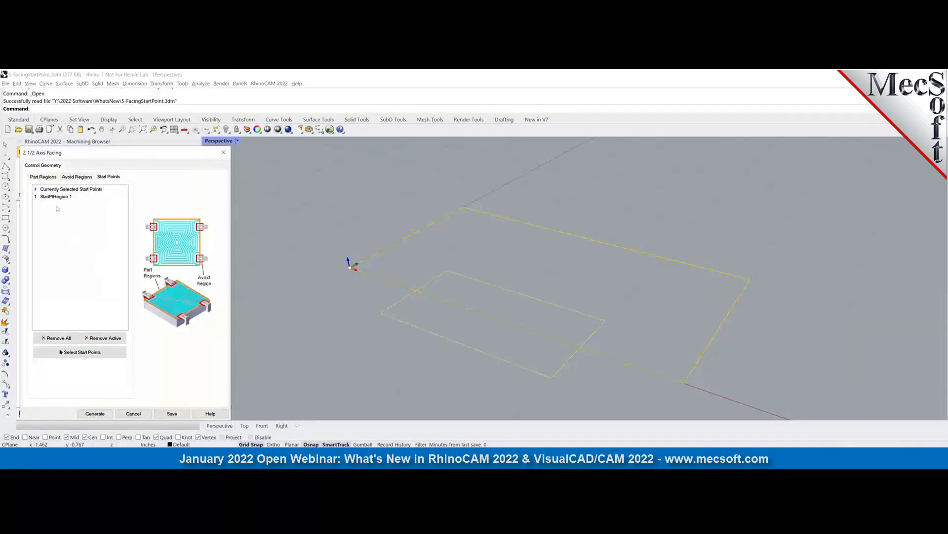
{"action": "left_click", "coordinate": [56, 202]}
{"action": "left_click", "coordinate": [89, 352]}
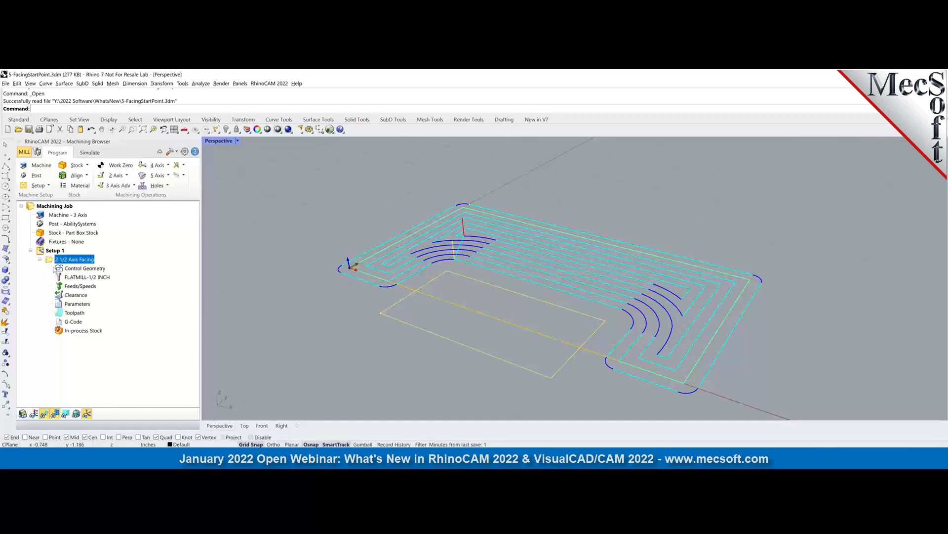
Add the point at the part's origin corner as a start point of the 2 1/2 Axis Facing operation and regenerate the toolpath.
{"action": "left_click", "coordinate": [59, 269]}
{"action": "double_click", "coordinate": [59, 270]}
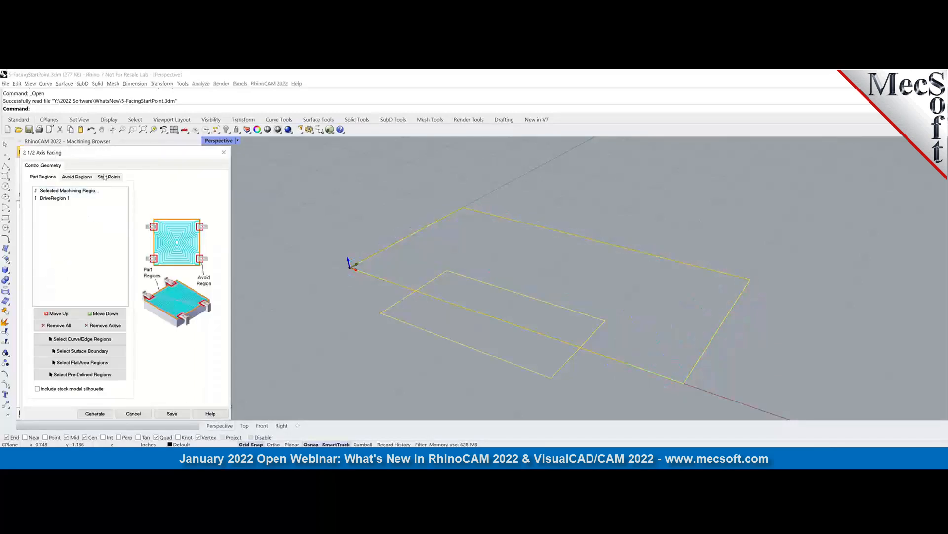
{"action": "left_click", "coordinate": [105, 177]}
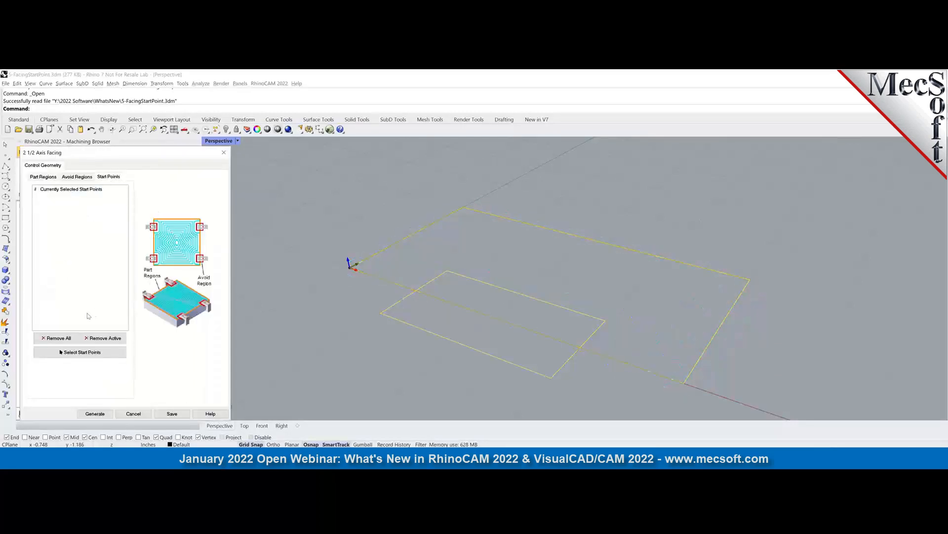
{"action": "left_click", "coordinate": [79, 352]}
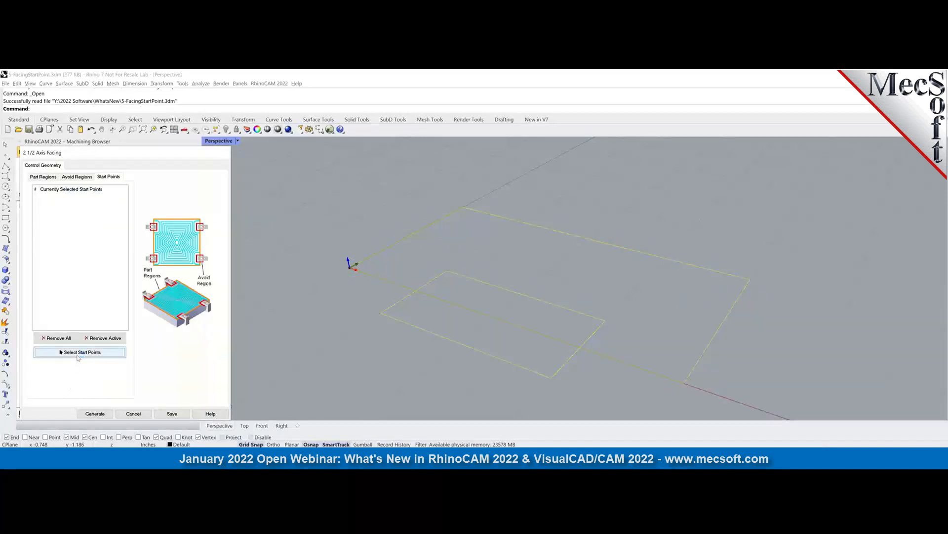
{"action": "left_click", "coordinate": [351, 265]}
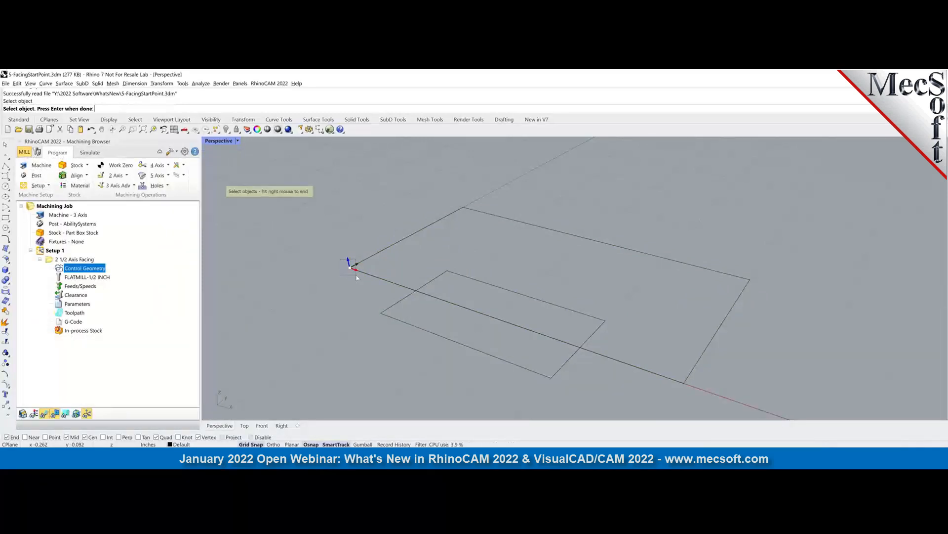
{"action": "right_click", "coordinate": [313, 300]}
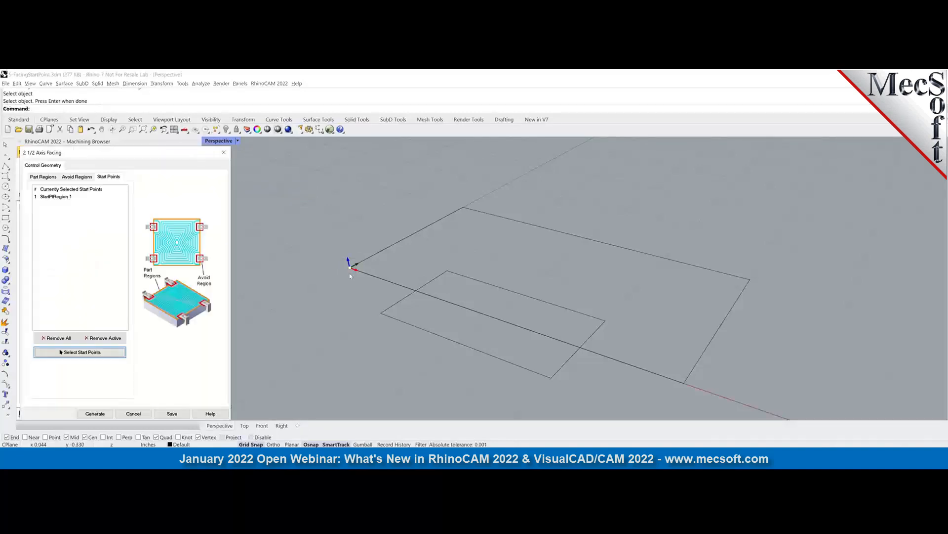
{"action": "left_click", "coordinate": [95, 413]}
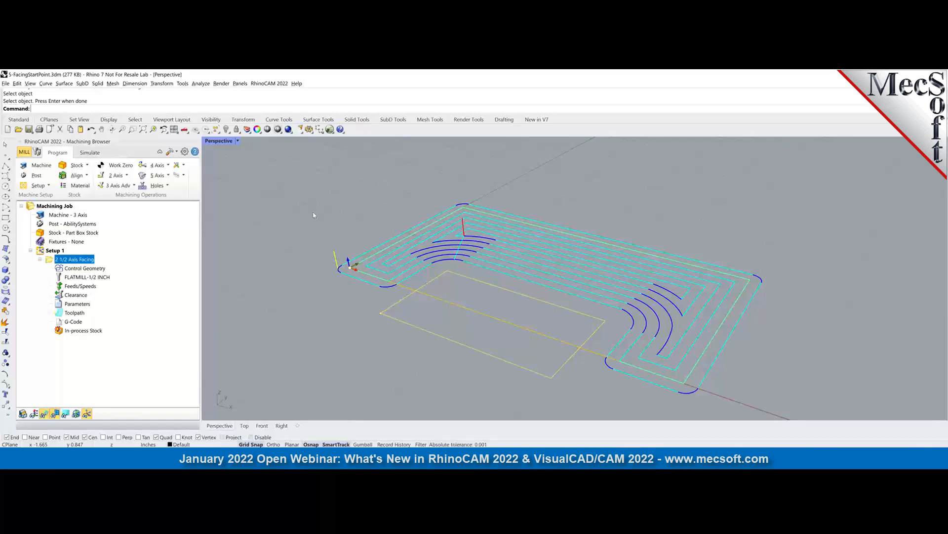
Open 5-AdaptiveRoughing - Hand Guard - Mold Core.3dm from the WhatsNew folder without saving the facing example.
{"action": "left_click", "coordinate": [19, 129]}
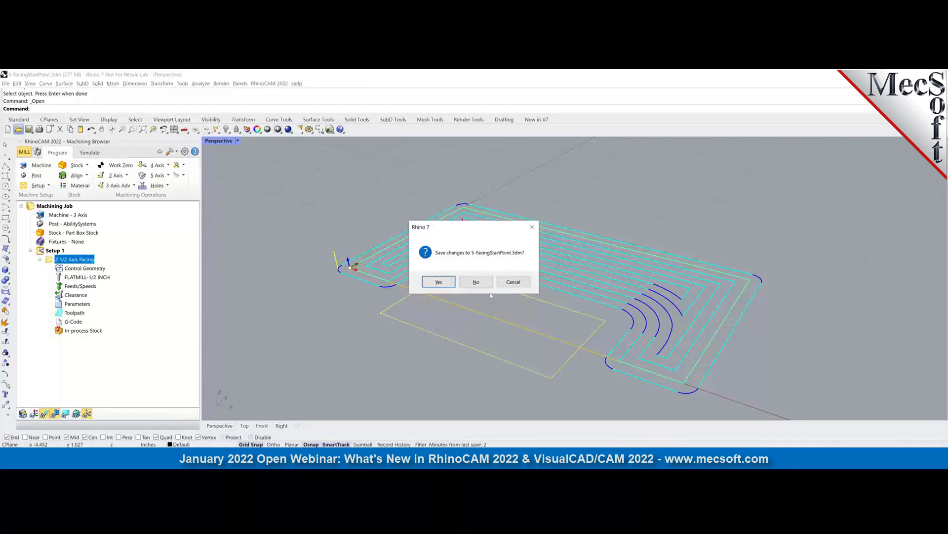
{"action": "left_click", "coordinate": [476, 284]}
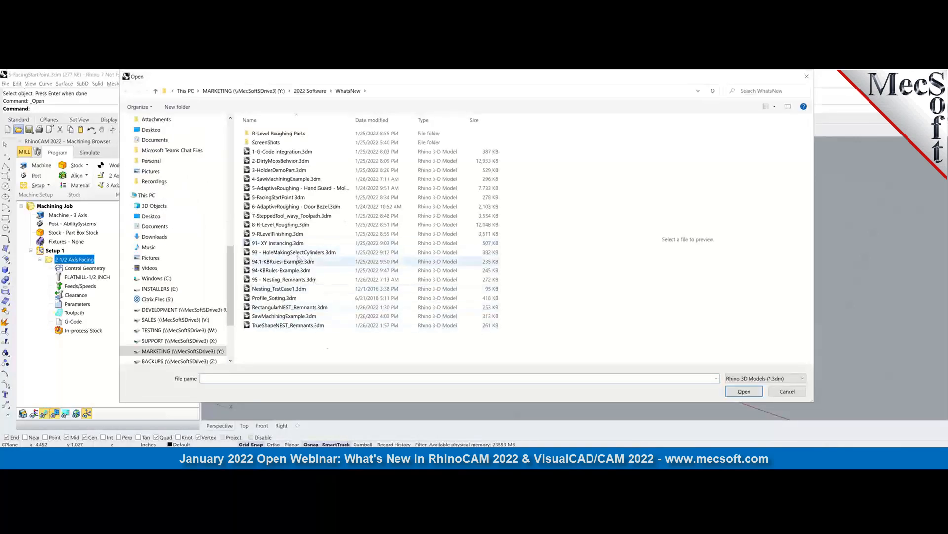
{"action": "left_click", "coordinate": [273, 189]}
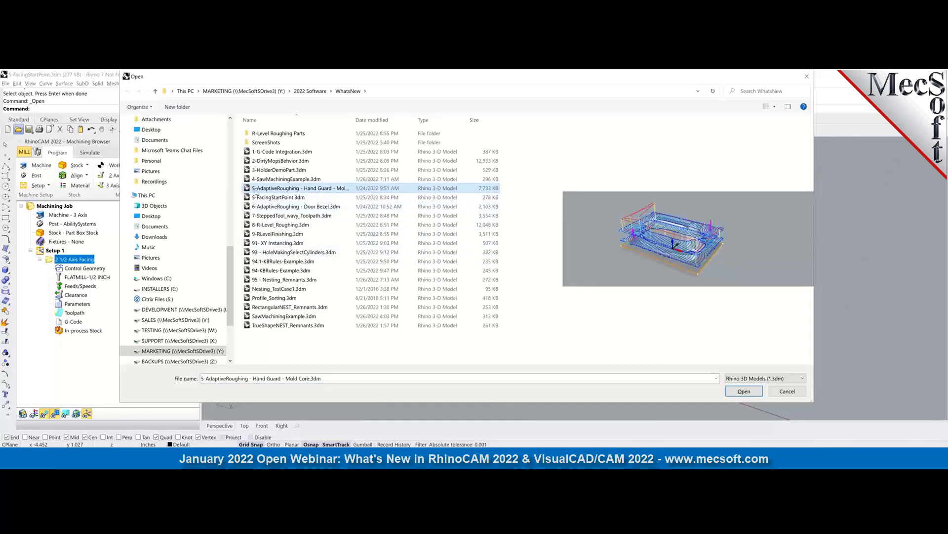
{"action": "double_click", "coordinate": [247, 189]}
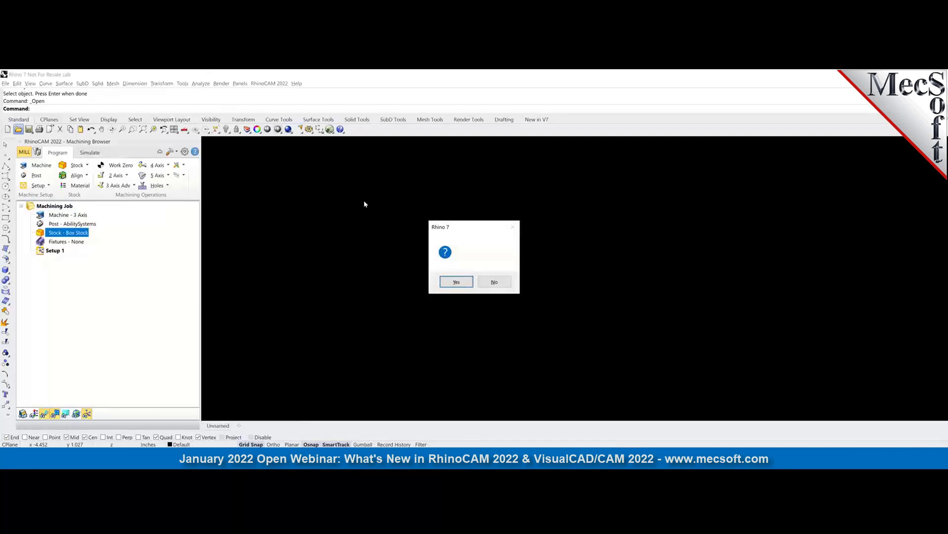
{"action": "left_click", "coordinate": [487, 281]}
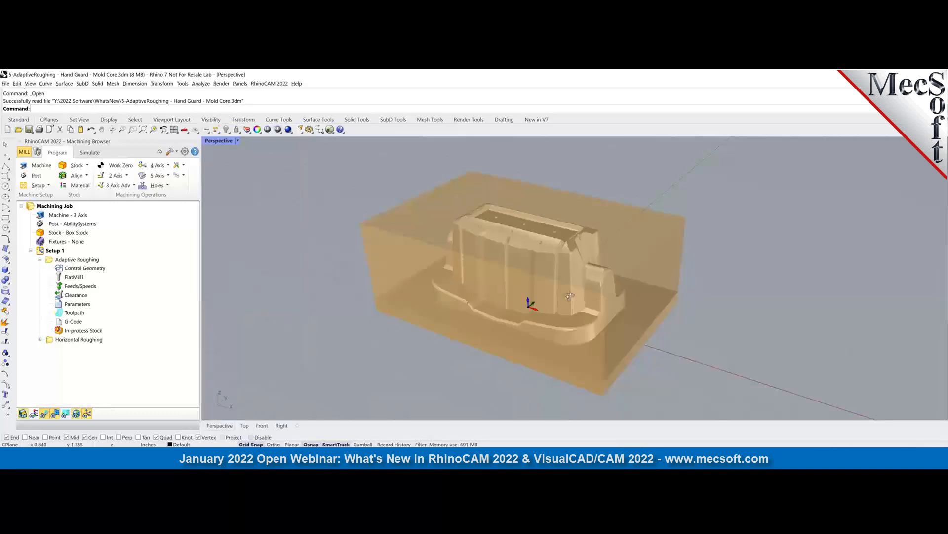
Examine the hand guard mold core inside its box stock and display the Adaptive Roughing toolpath.
{"action": "mouse_move", "coordinate": [569, 296]}
{"action": "right_mouse_down"}
{"action": "mouse_move", "coordinate": [568, 316]}
{"action": "mouse_move", "coordinate": [567, 269]}
{"action": "mouse_move", "coordinate": [566, 293]}
{"action": "mouse_move", "coordinate": [556, 289]}
{"action": "right_mouse_up"}
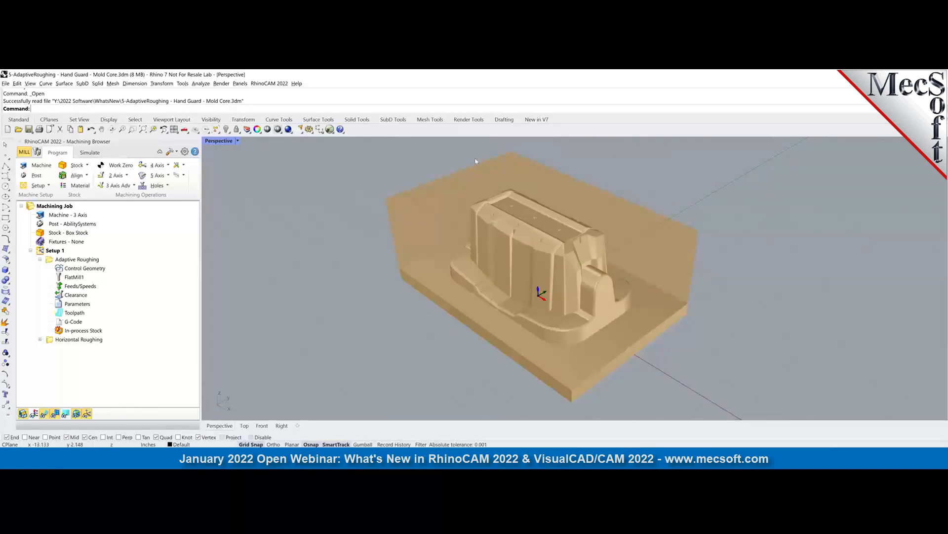
{"action": "scroll", "coordinate": [573, 190], "scroll_direction": "up", "scroll_amount": 2}
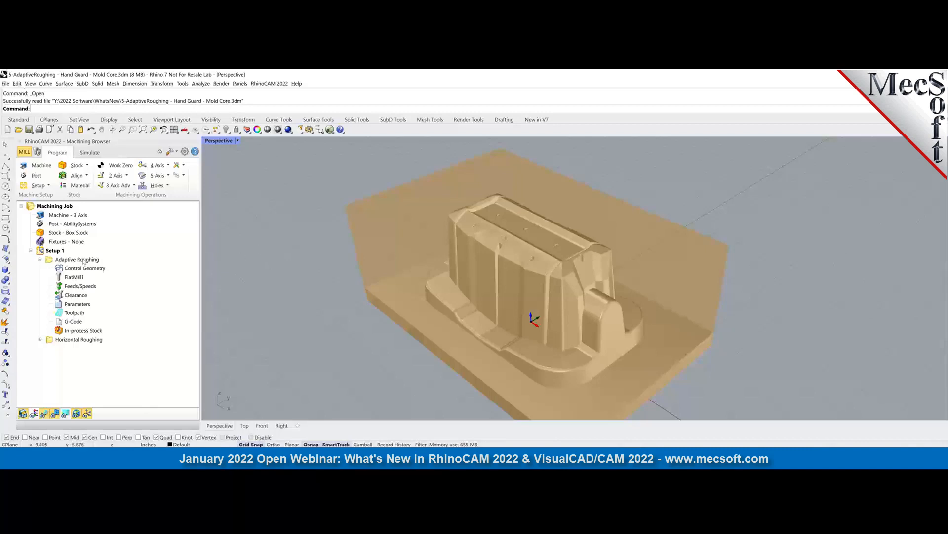
{"action": "left_click", "coordinate": [84, 260]}
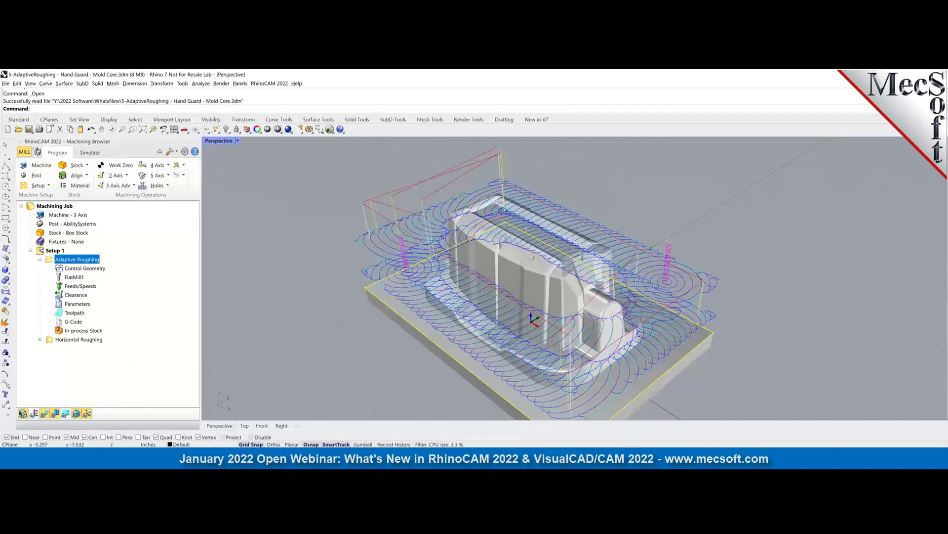
Check the part regions and part surfaces in the Adaptive Roughing control geometry and regenerate the operation.
{"action": "left_click", "coordinate": [66, 268]}
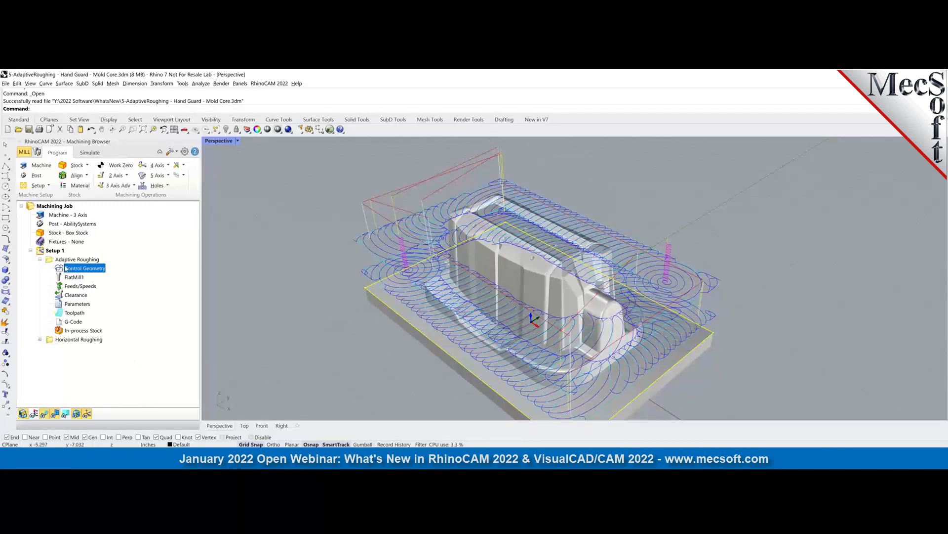
{"action": "double_click", "coordinate": [66, 268]}
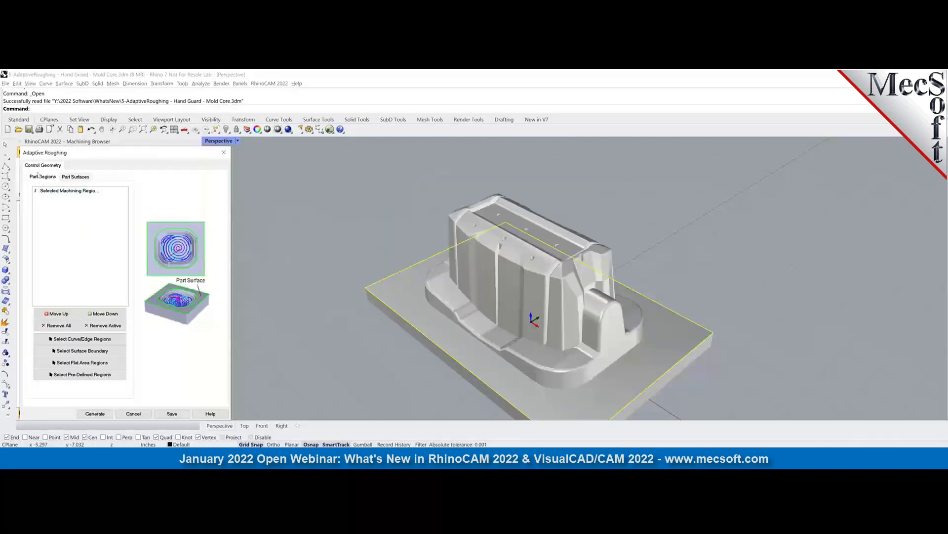
{"action": "left_click", "coordinate": [70, 177]}
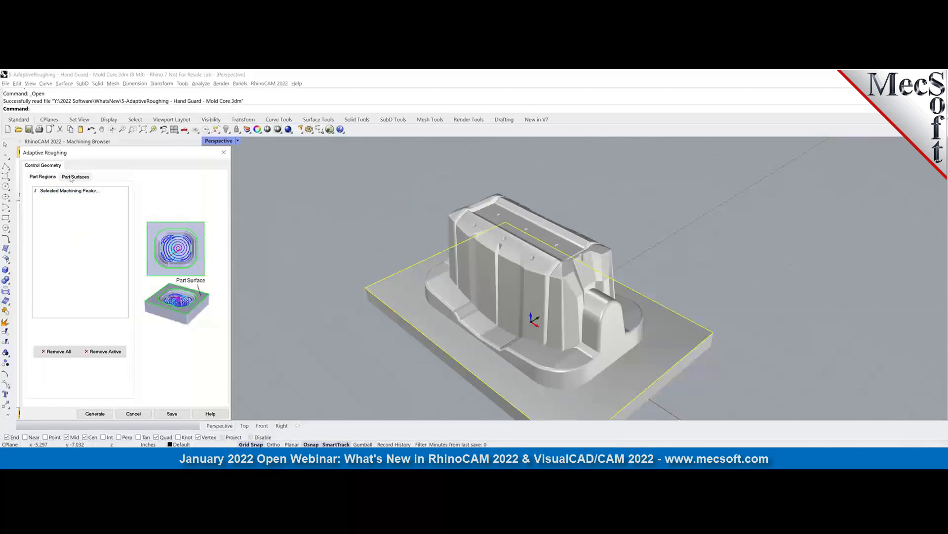
{"action": "left_click", "coordinate": [42, 178]}
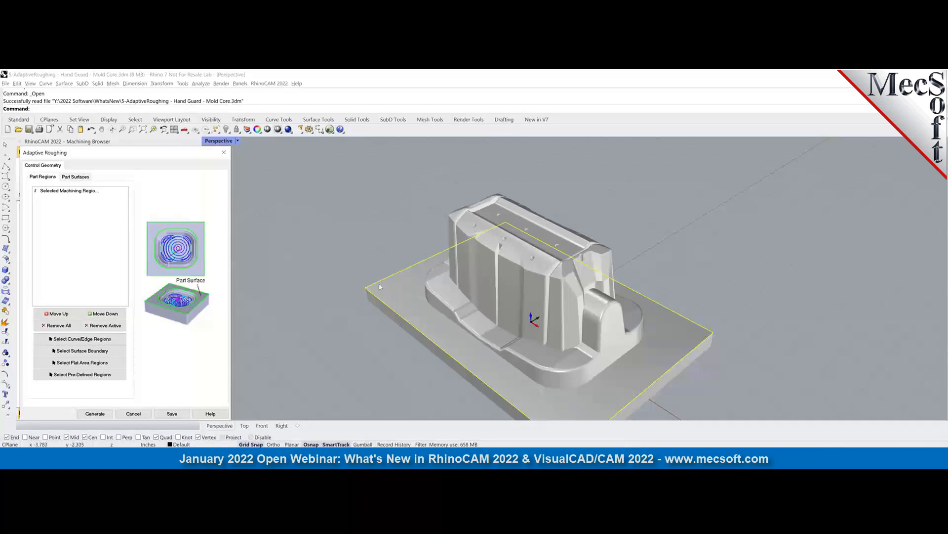
{"action": "left_click", "coordinate": [92, 414]}
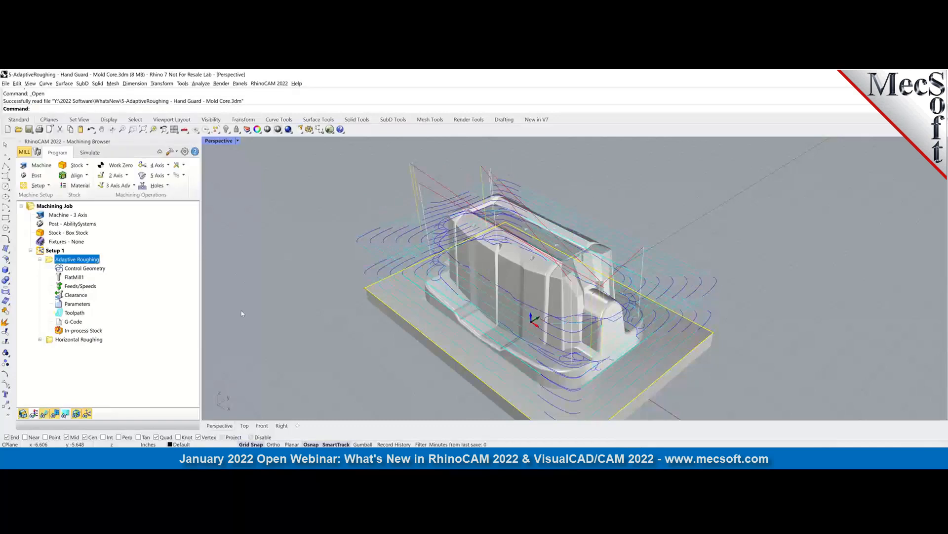
Inspect the regenerated Adaptive Roughing toolpath one Z level at a time, including level 1.0917, and close the Z level display.
{"action": "scroll", "coordinate": [417, 282], "scroll_direction": "down", "scroll_amount": 5}
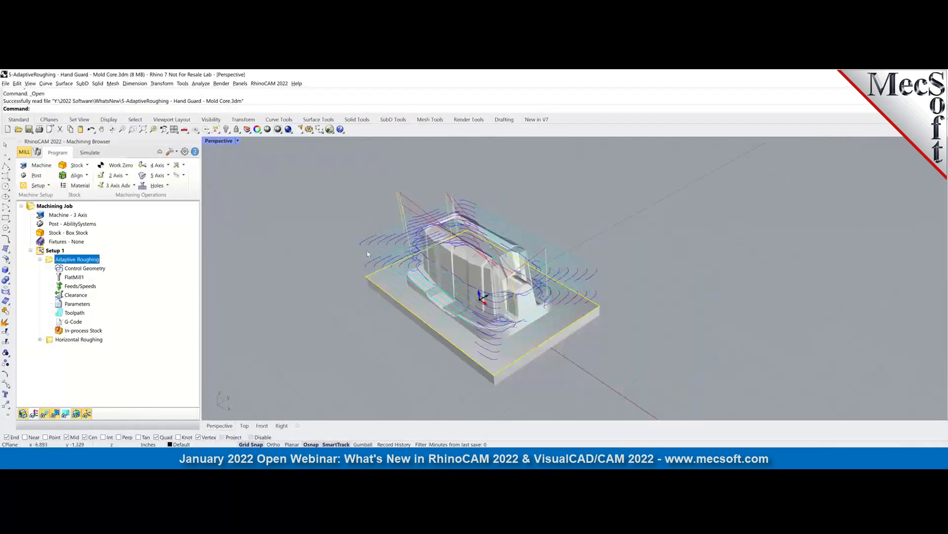
{"action": "right_click_drag", "start_coordinate": [417, 282], "coordinate": [504, 240]}
{"action": "right_click_drag", "start_coordinate": [352, 324], "coordinate": [323, 311]}
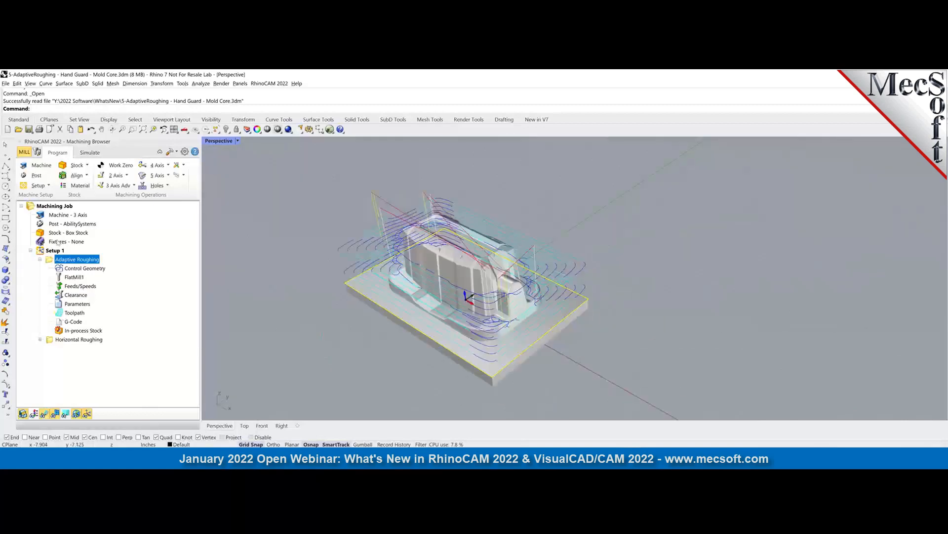
{"action": "left_click", "coordinate": [66, 414]}
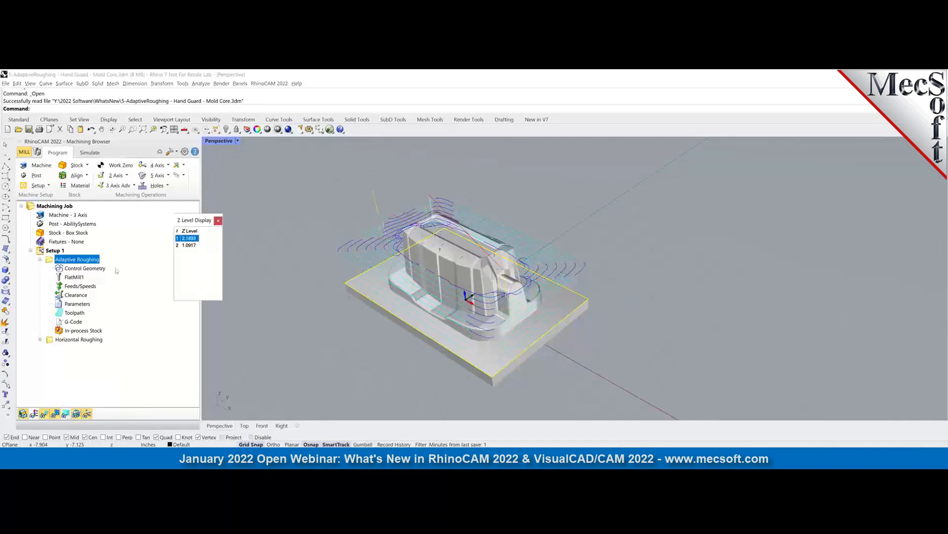
{"action": "scroll", "coordinate": [338, 250], "scroll_direction": "up", "scroll_amount": 3}
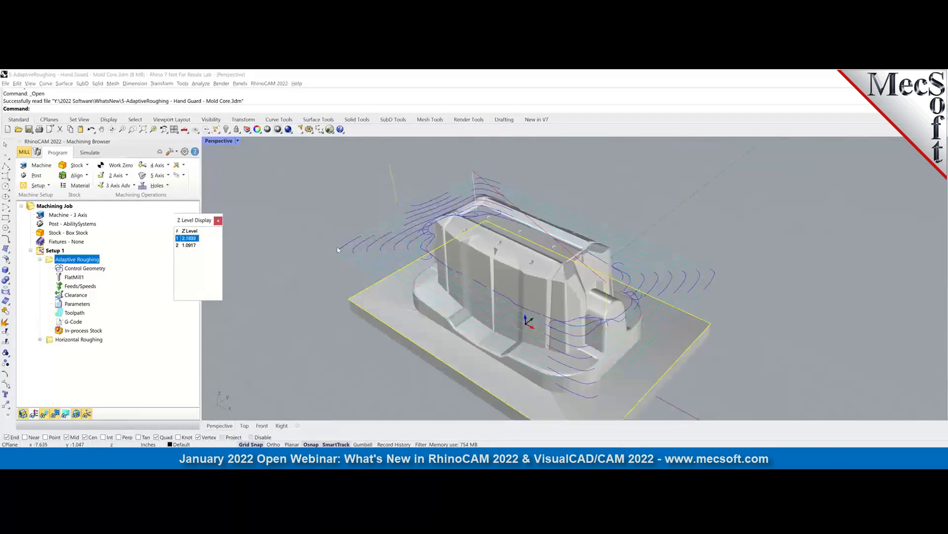
{"action": "right_click_drag", "start_coordinate": [486, 269], "coordinate": [511, 231]}
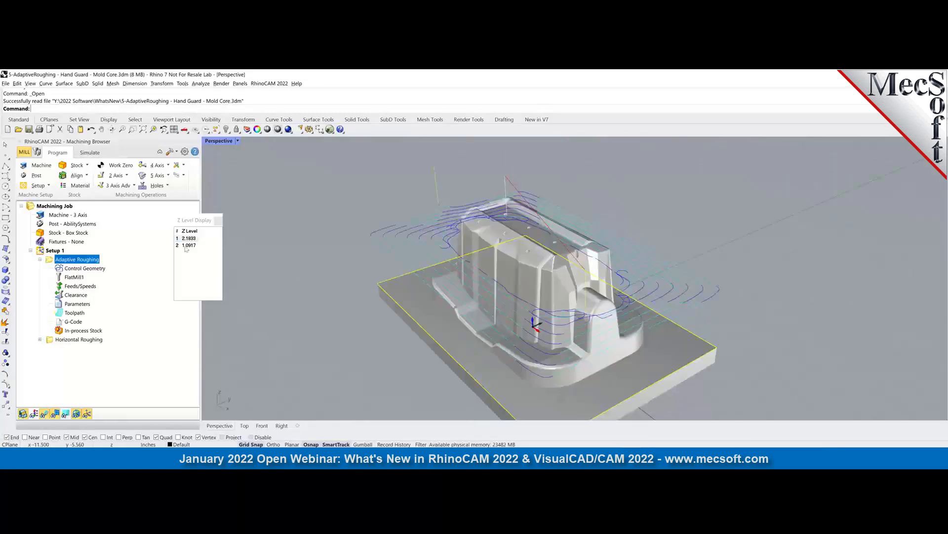
{"action": "left_click", "coordinate": [186, 247]}
{"action": "mouse_move", "coordinate": [329, 250]}
{"action": "right_mouse_down"}
{"action": "mouse_move", "coordinate": [383, 301]}
{"action": "mouse_move", "coordinate": [401, 292]}
{"action": "mouse_move", "coordinate": [345, 269]}
{"action": "mouse_move", "coordinate": [328, 249]}
{"action": "right_mouse_up"}
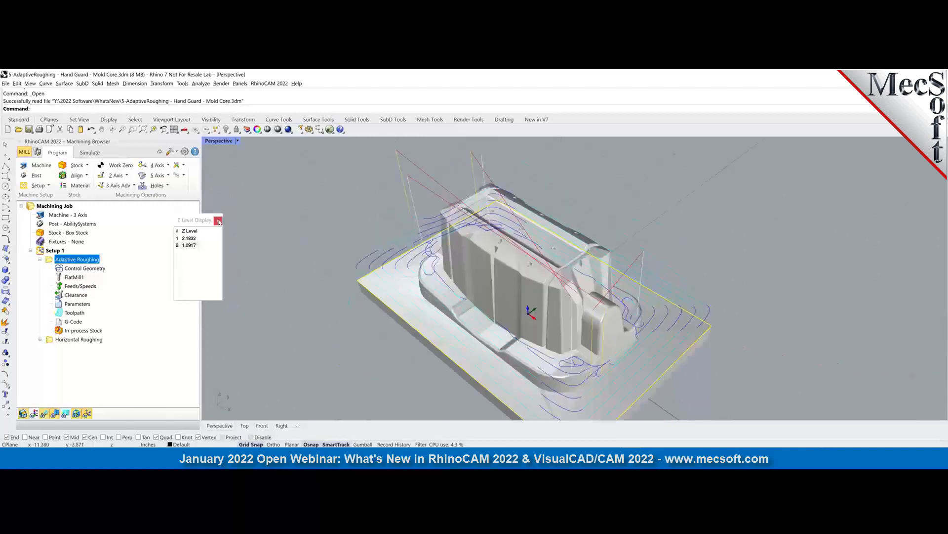
{"action": "left_click", "coordinate": [219, 222]}
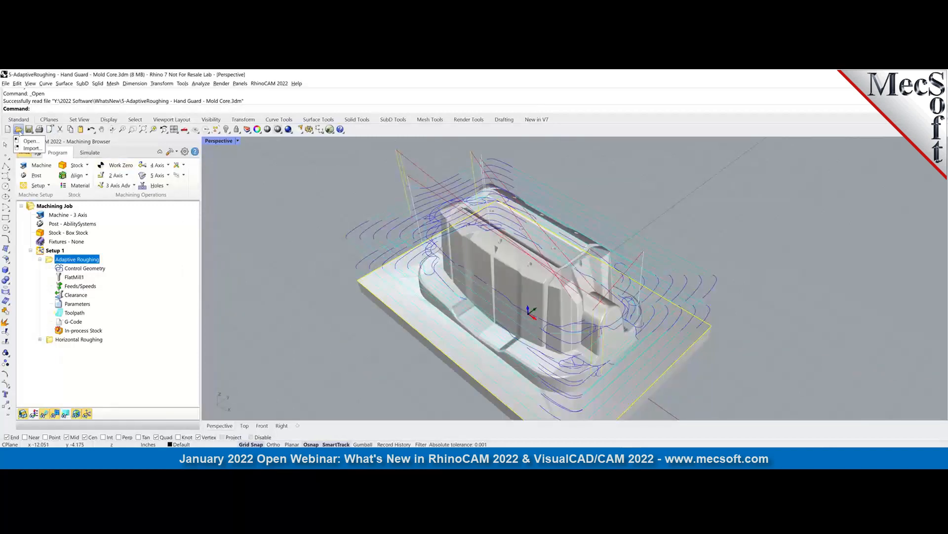
Open 6-AdaptiveRoughing - Door Bezel.3dm from the WhatsNew folder without saving the hand guard example.
{"action": "left_click", "coordinate": [19, 129]}
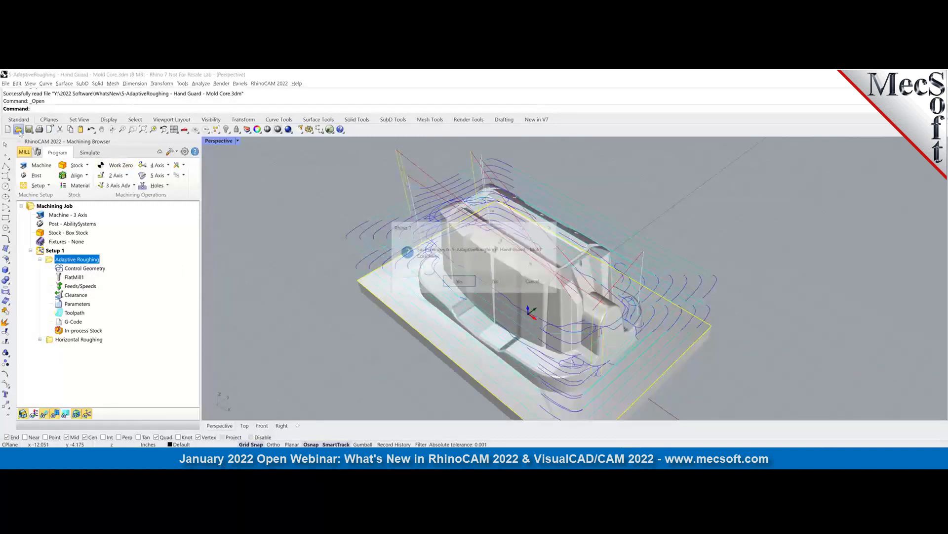
{"action": "left_click", "coordinate": [496, 283]}
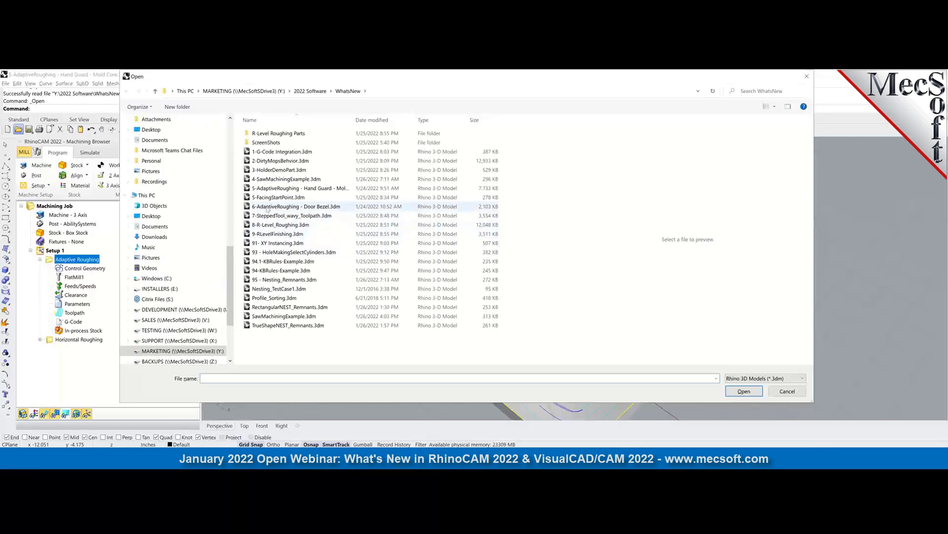
{"action": "left_click", "coordinate": [268, 206]}
{"action": "left_click", "coordinate": [755, 395]}
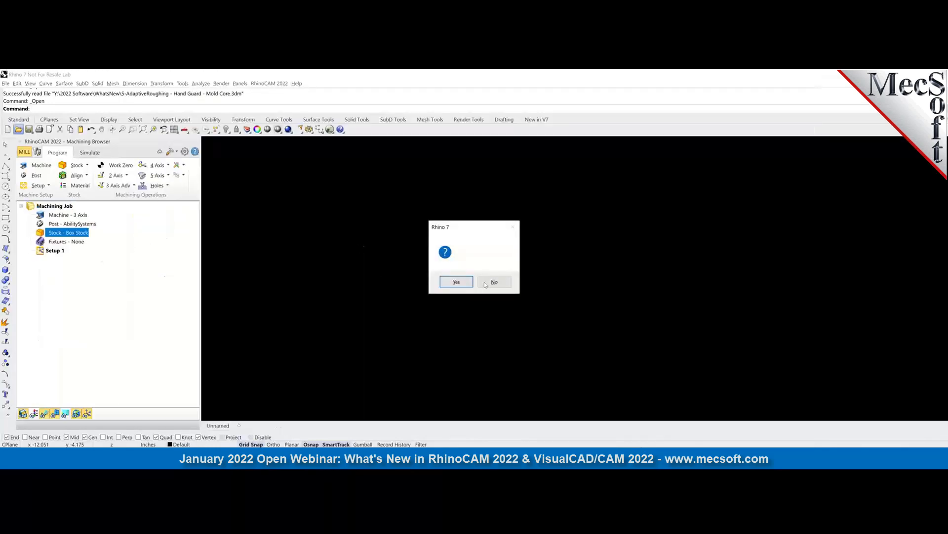
{"action": "left_click", "coordinate": [458, 282]}
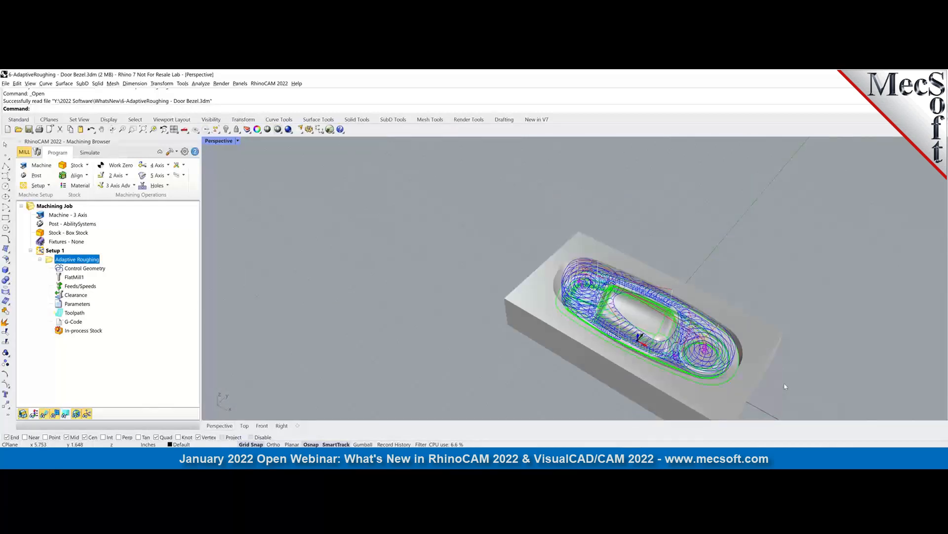
Examine the part surfaces selected in the door bezel's Adaptive Roughing control geometry and where they lie on the model.
{"action": "scroll", "coordinate": [781, 371], "scroll_direction": "up", "scroll_amount": 2}
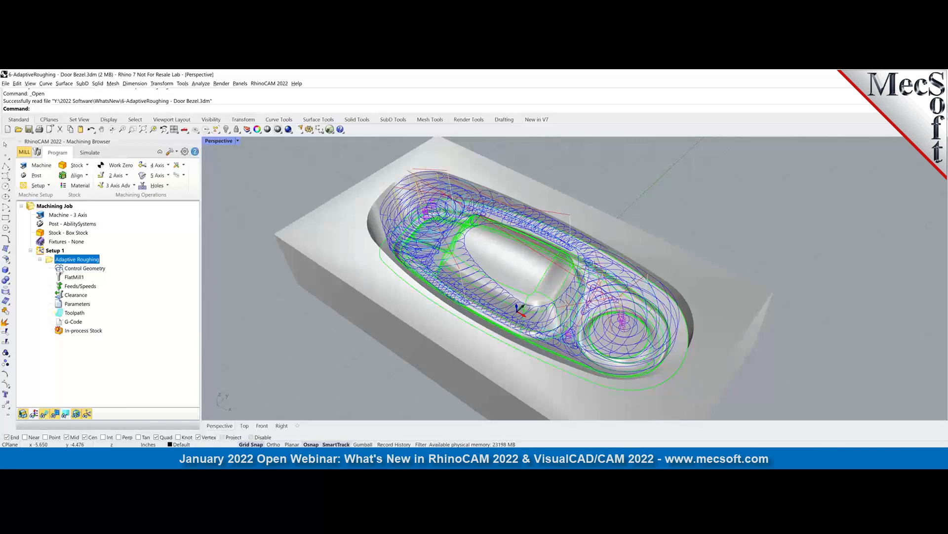
{"action": "left_click", "coordinate": [60, 270]}
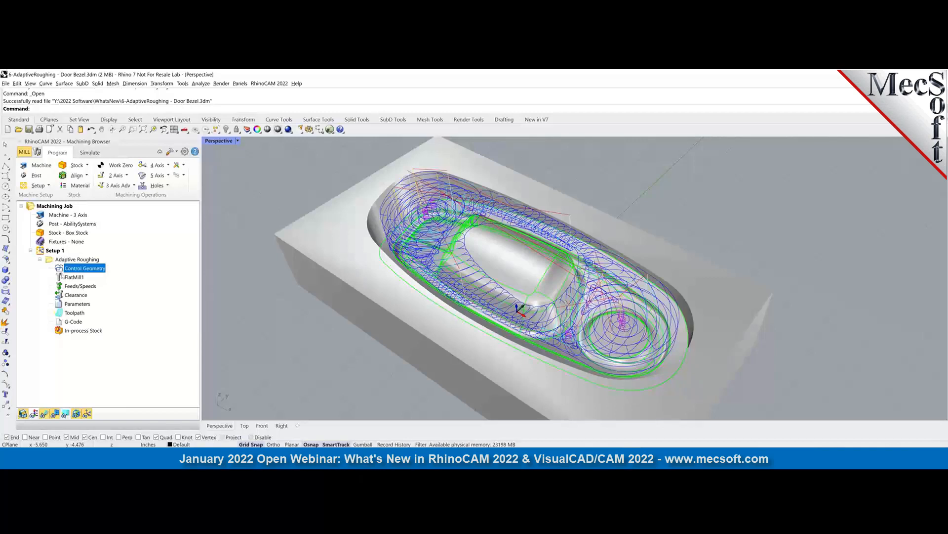
{"action": "double_click", "coordinate": [61, 274]}
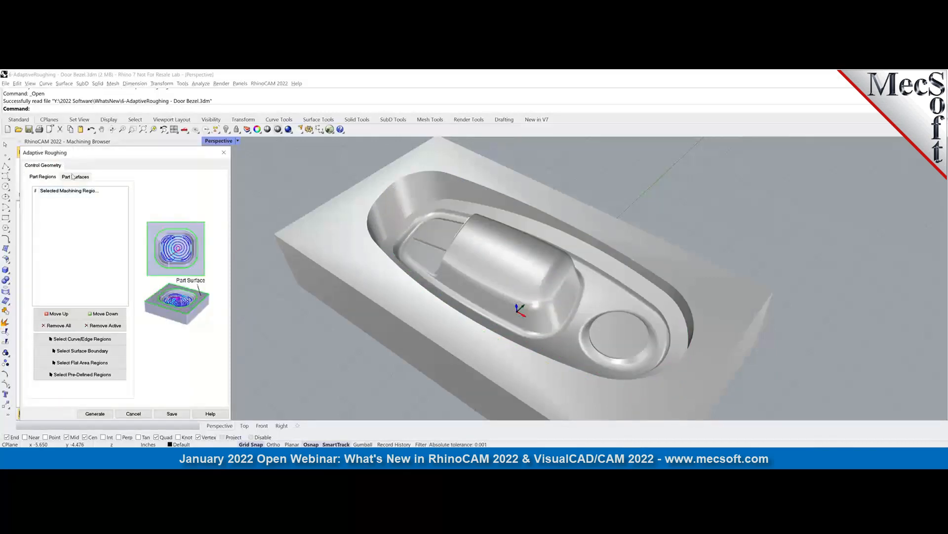
{"action": "left_click", "coordinate": [74, 177]}
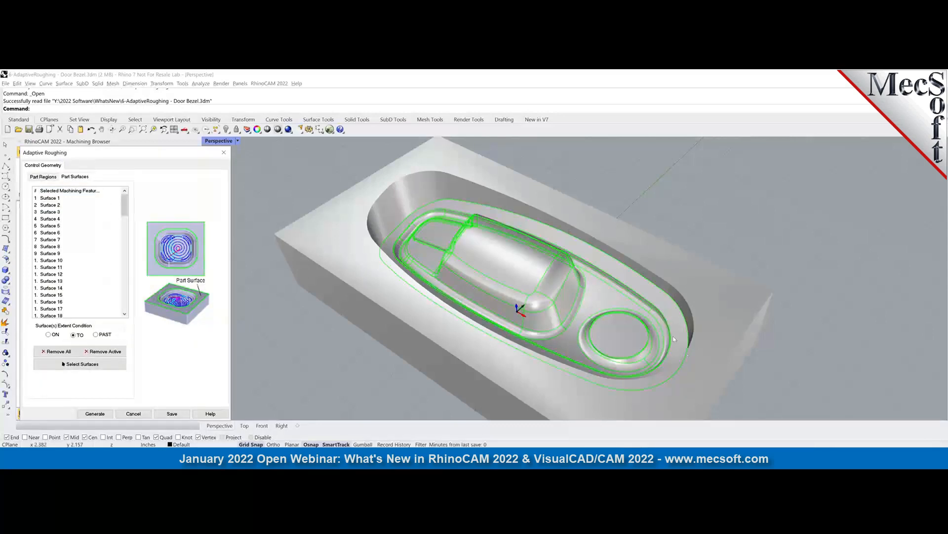
{"action": "scroll", "coordinate": [124, 257], "scroll_direction": "down", "scroll_amount": 2}
{"action": "scroll", "coordinate": [124, 276], "scroll_direction": "up", "scroll_amount": 2}
{"action": "right_click_drag", "start_coordinate": [647, 327], "coordinate": [663, 282]}
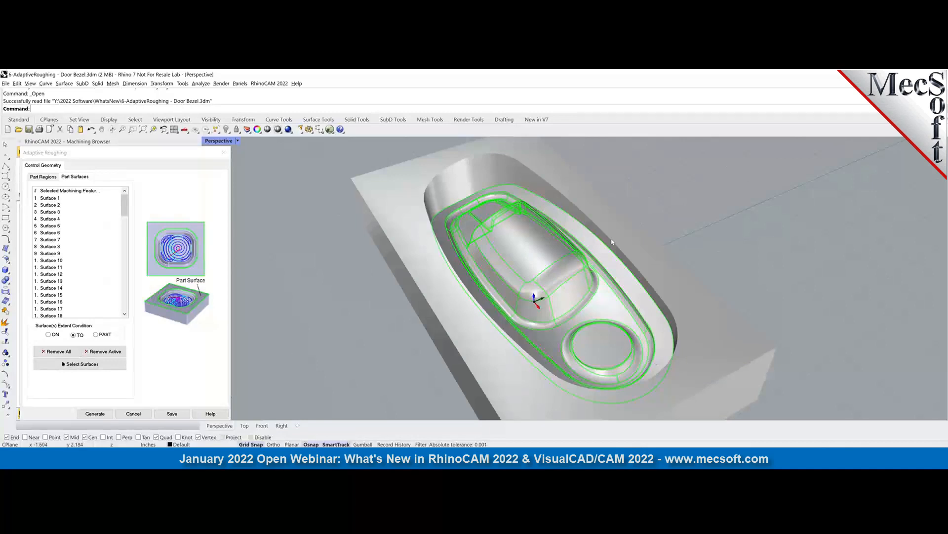
Set the door bezel to the Top view and generate the Adaptive Roughing operation with the selected part surfaces.
{"action": "right_click_drag", "start_coordinate": [632, 320], "coordinate": [538, 360]}
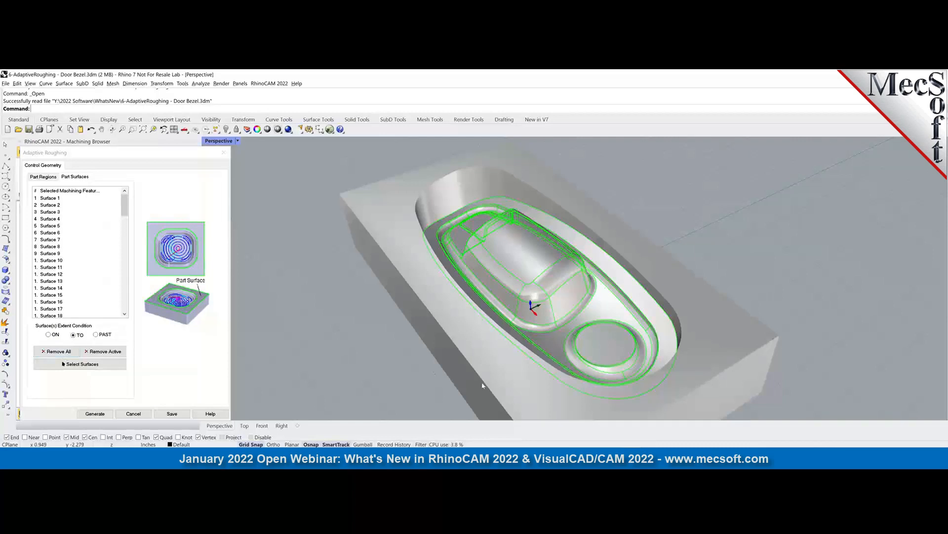
{"action": "right_click_drag", "start_coordinate": [491, 376], "coordinate": [502, 341]}
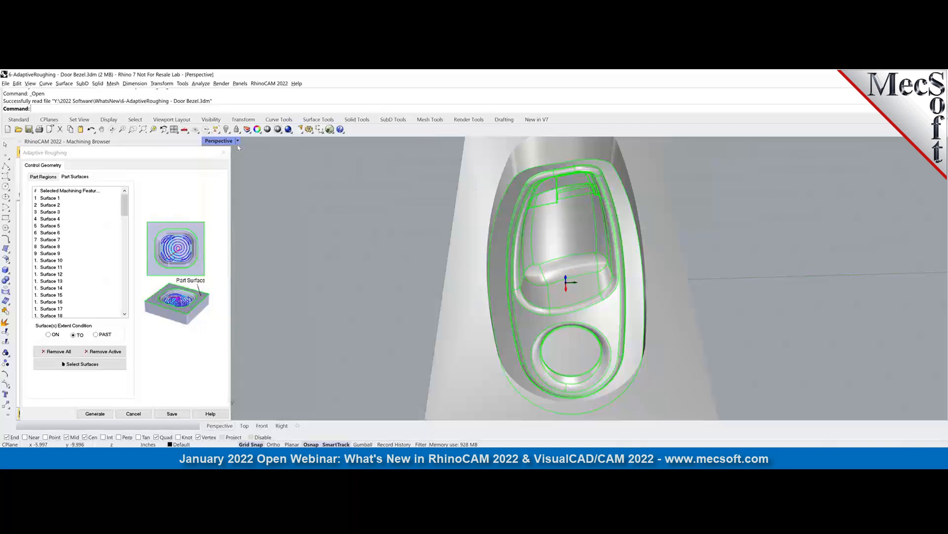
{"action": "left_click", "coordinate": [188, 131]}
{"action": "left_click", "coordinate": [204, 154]}
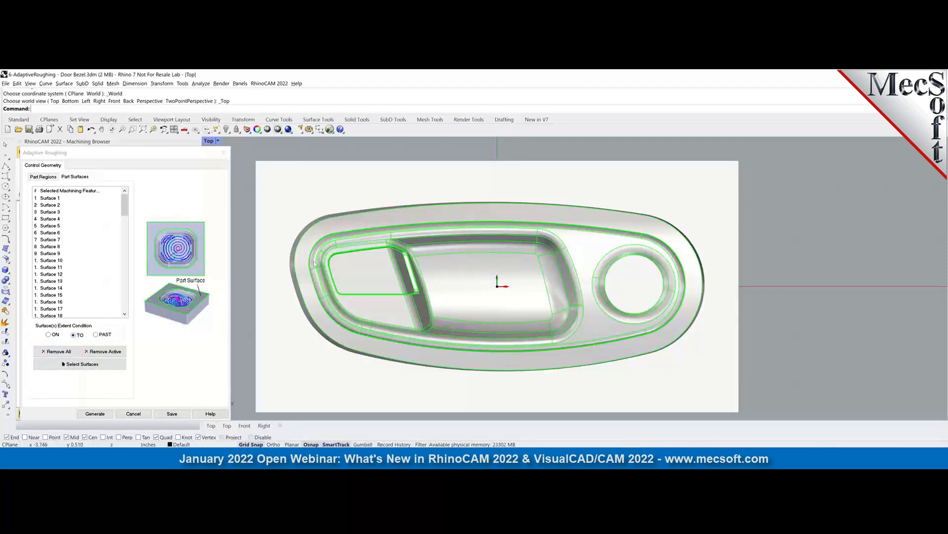
{"action": "left_click", "coordinate": [96, 415]}
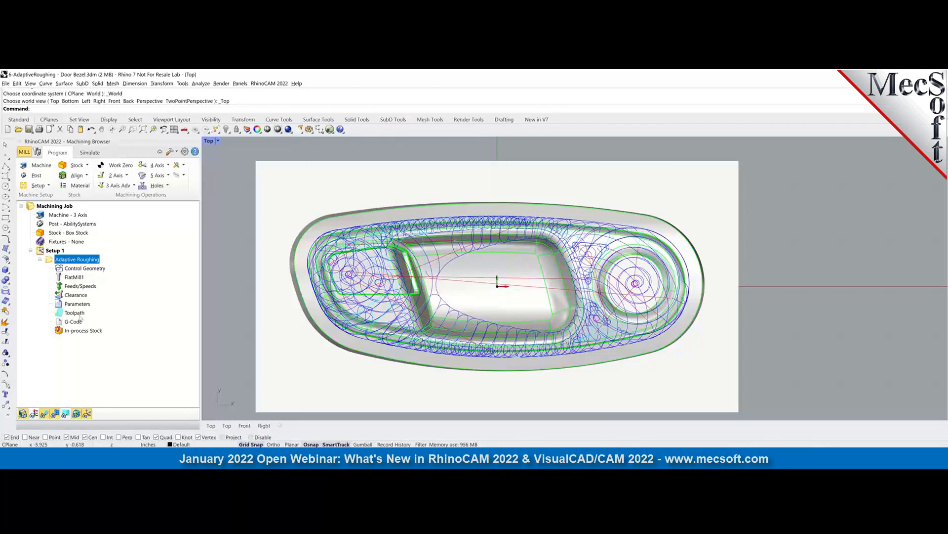
Inspect the door bezel's Adaptive Roughing toolpath one Z level at a time, from 1.9000 through 0.9000, and close the Z level display.
{"action": "left_click", "coordinate": [65, 415]}
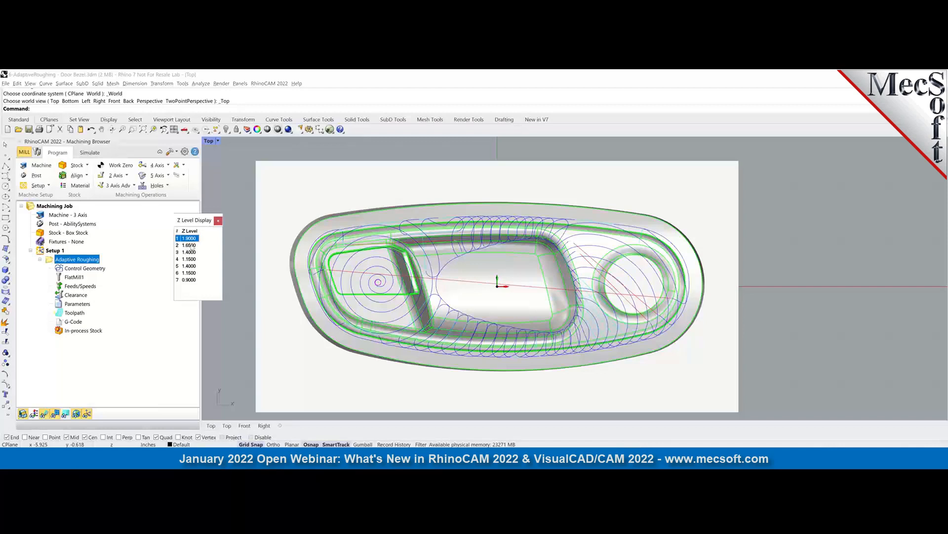
{"action": "left_click", "coordinate": [191, 245]}
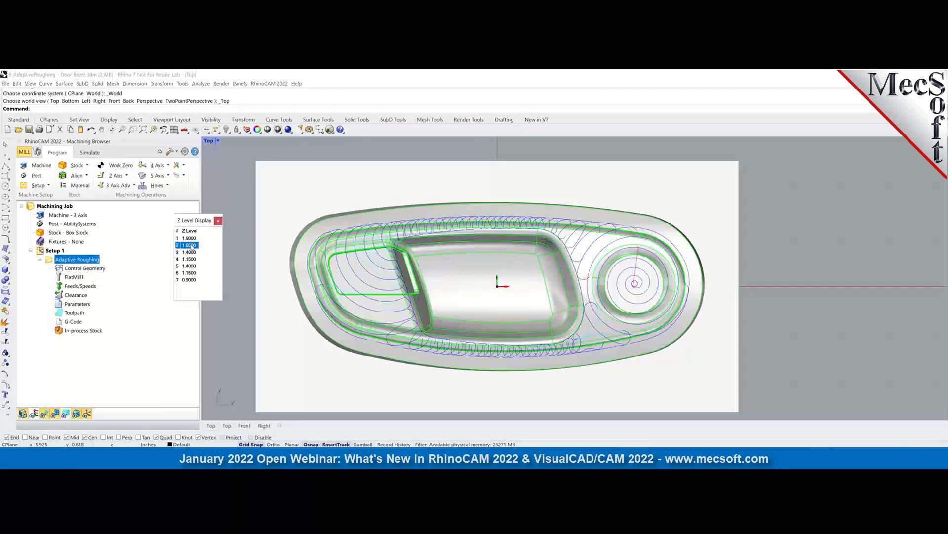
{"action": "key", "text": "Down"}
{"action": "key", "text": "Down"}
{"action": "key", "text": "Down"}
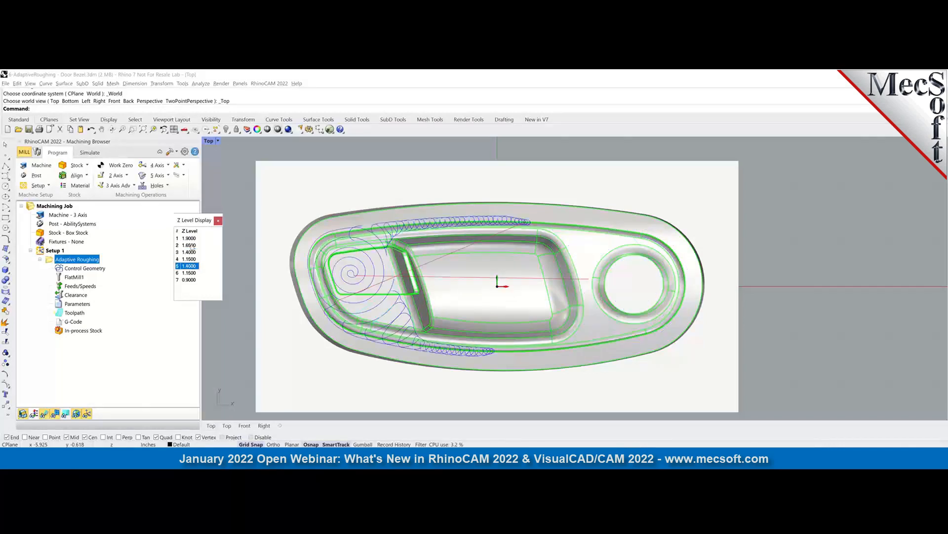
{"action": "key", "text": "Down"}
{"action": "key", "text": "Down"}
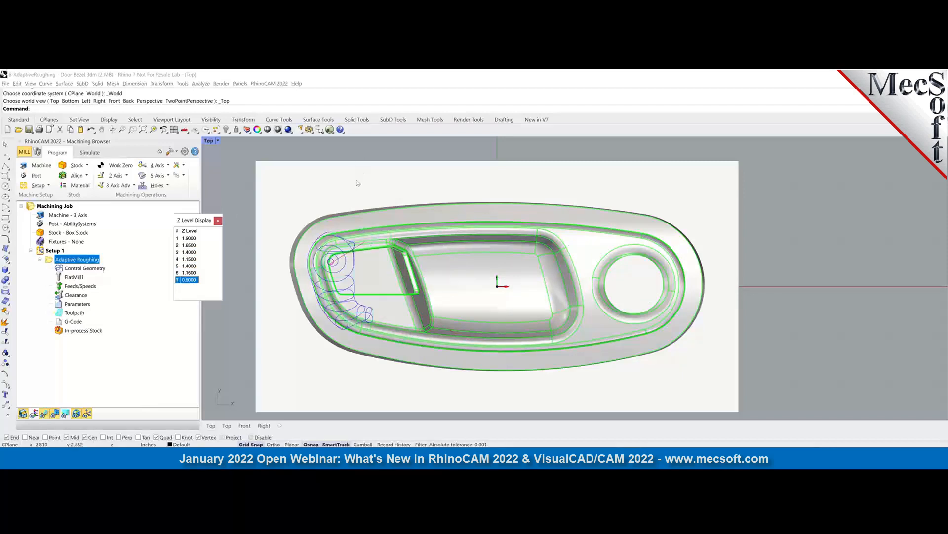
{"action": "left_click", "coordinate": [217, 220]}
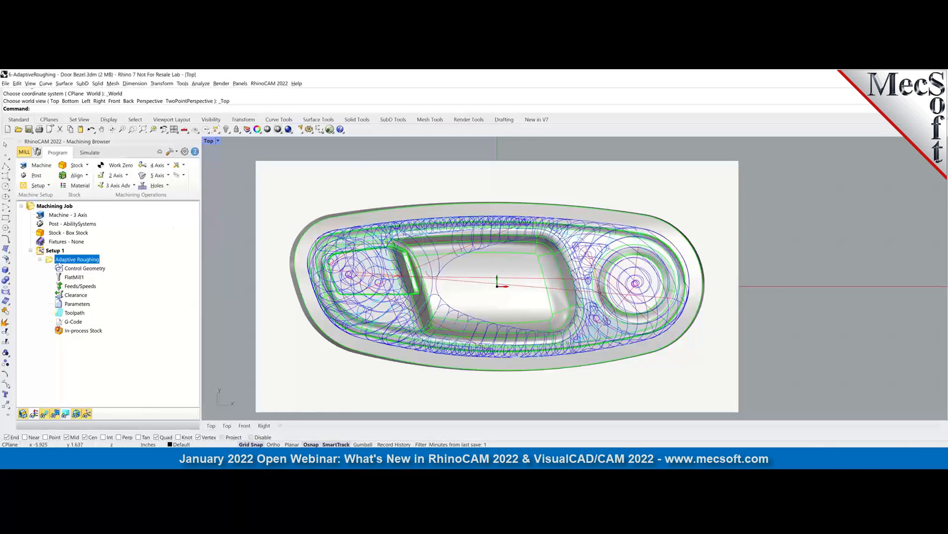
Simulate the door bezel's Adaptive Roughing operation and return to the programming mode.
{"action": "right_click", "coordinate": [60, 261]}
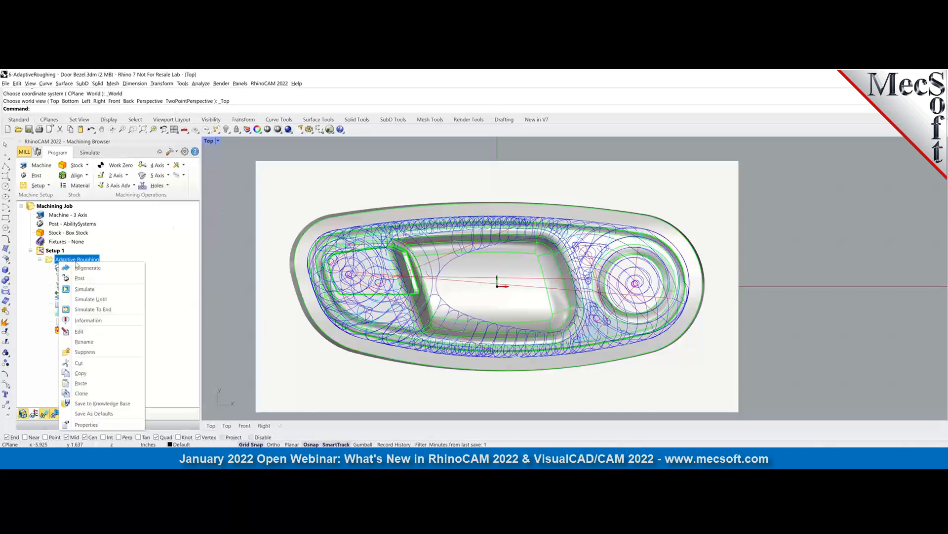
{"action": "left_click", "coordinate": [86, 290]}
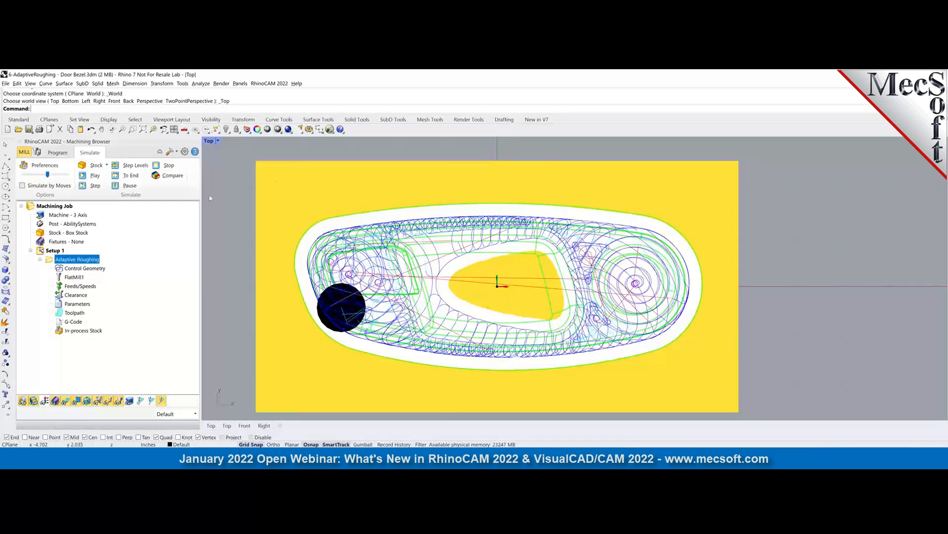
{"action": "left_click", "coordinate": [58, 152]}
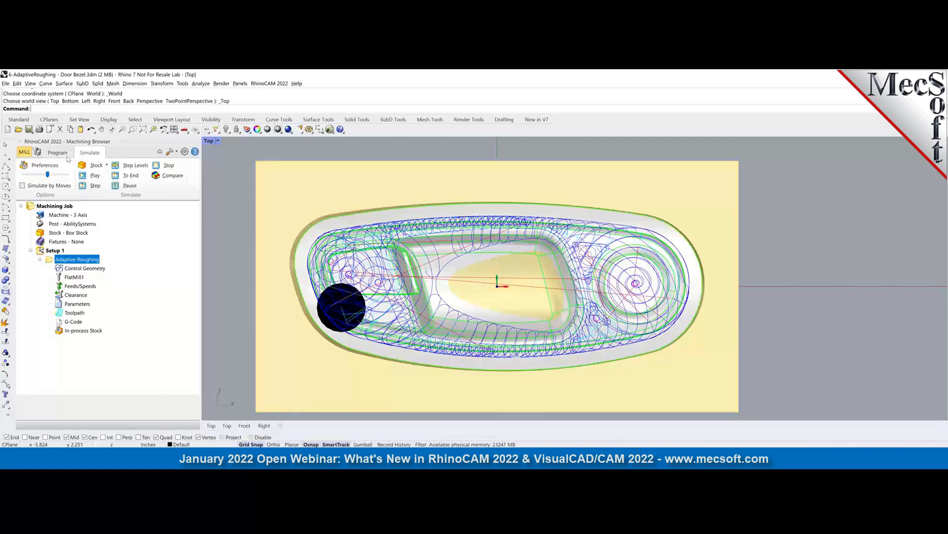
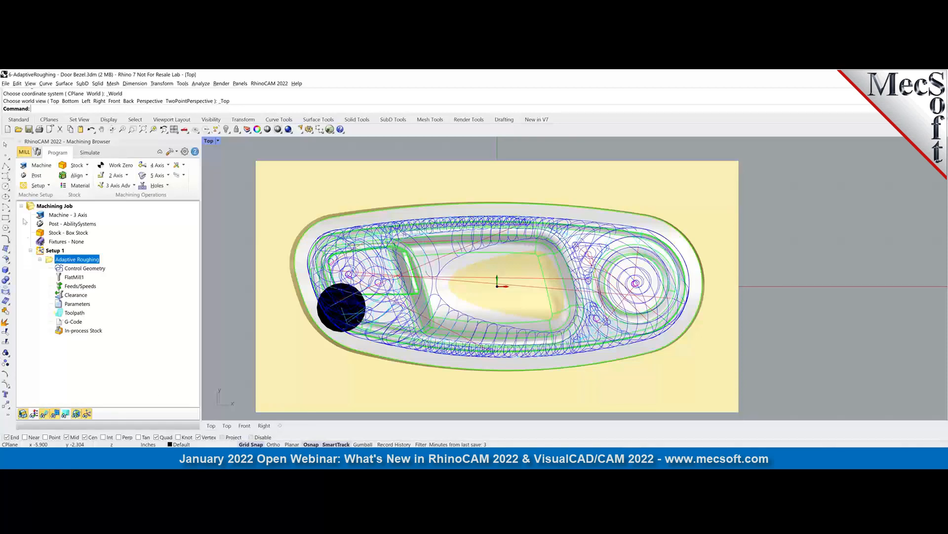
Open 7-SteppedTool_wavy_Toolpath.3dm from the WhatsNew folder without saving the door bezel example, and close the Machining Objects browser.
{"action": "left_click", "coordinate": [18, 129]}
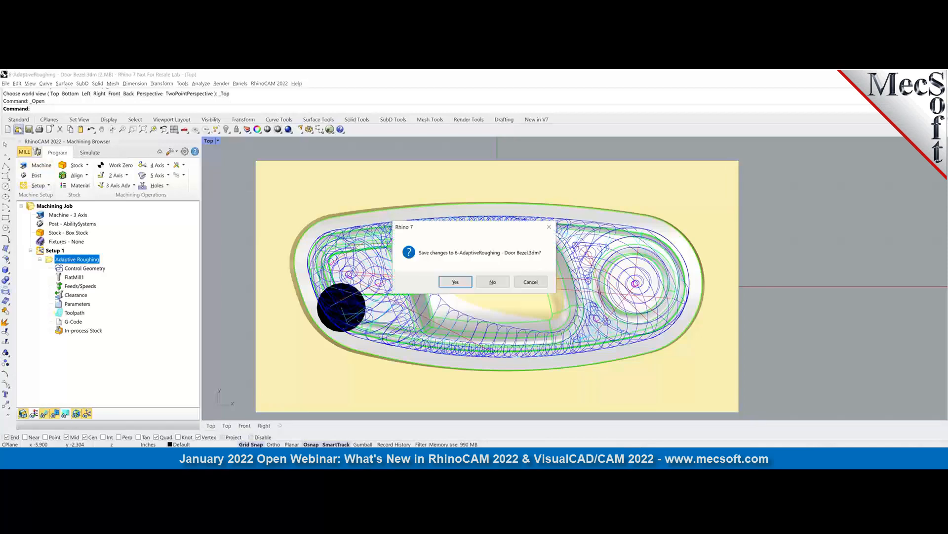
{"action": "left_click", "coordinate": [501, 284]}
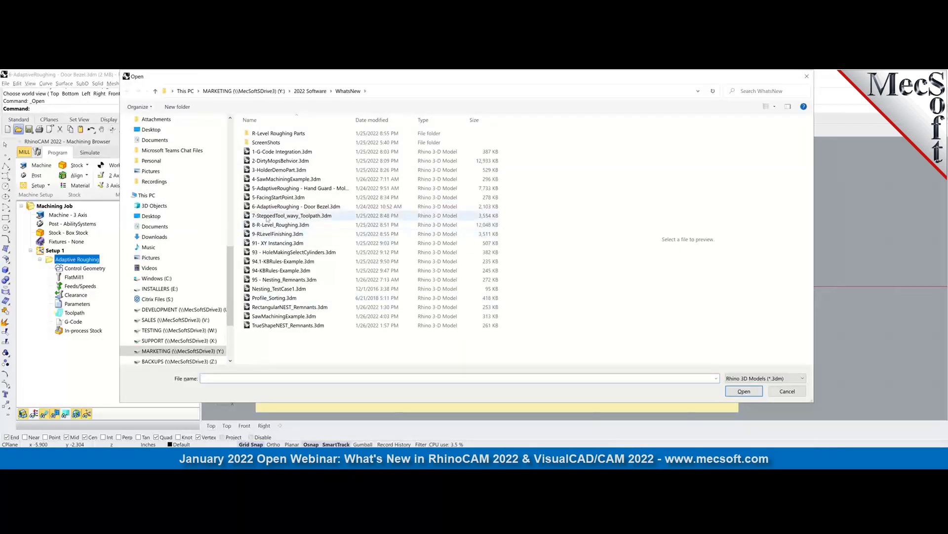
{"action": "left_click", "coordinate": [286, 215]}
{"action": "left_click", "coordinate": [741, 390]}
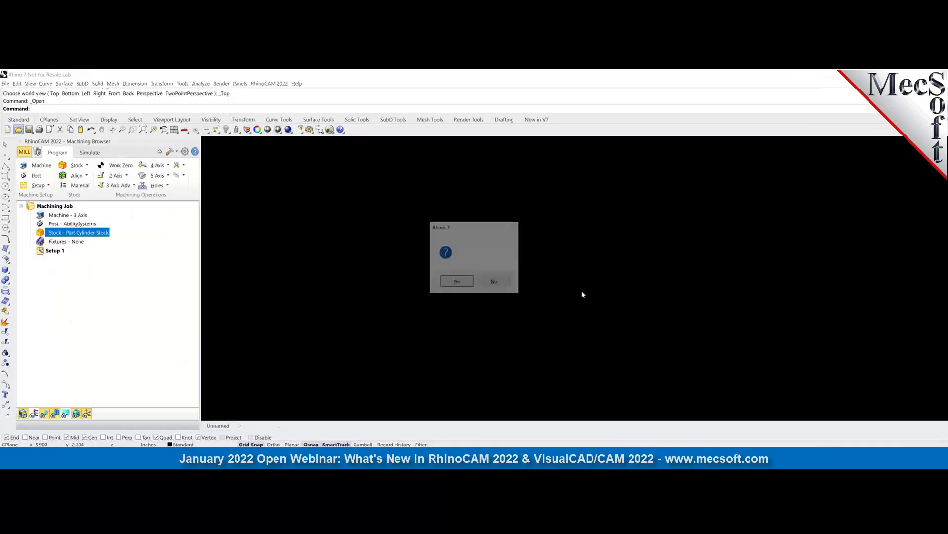
{"action": "left_click", "coordinate": [496, 283]}
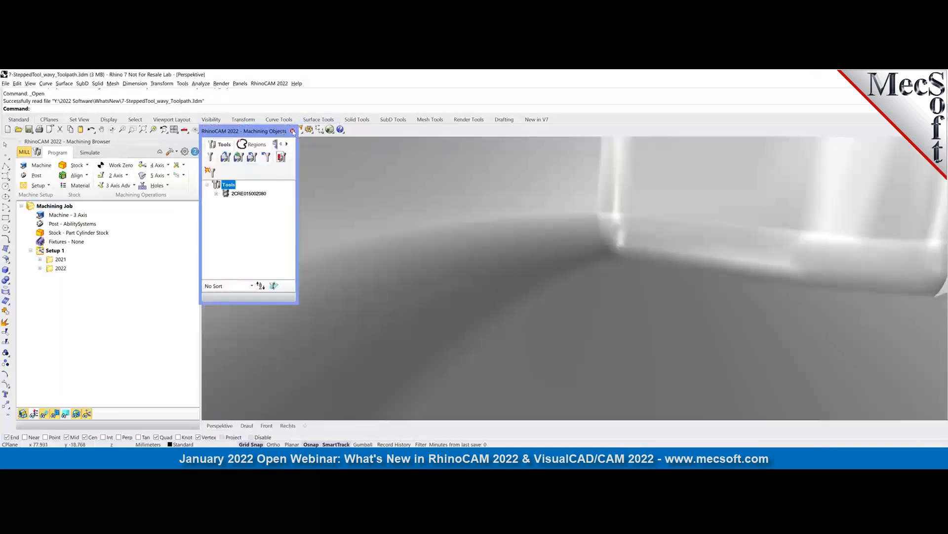
{"action": "left_click", "coordinate": [292, 131]}
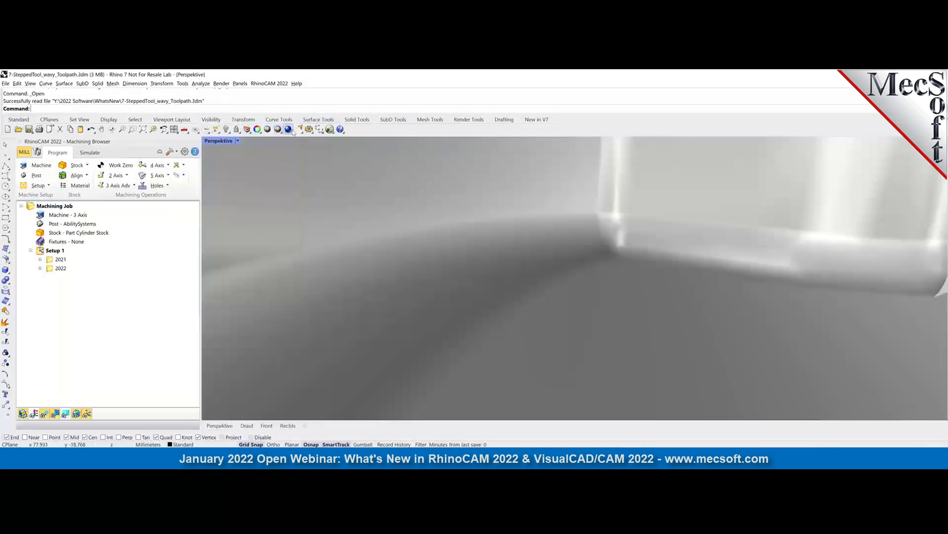
Display the 2021 operation's toolpath and examine its smoothness around the curved floor edge of the part.
{"action": "left_click", "coordinate": [59, 259]}
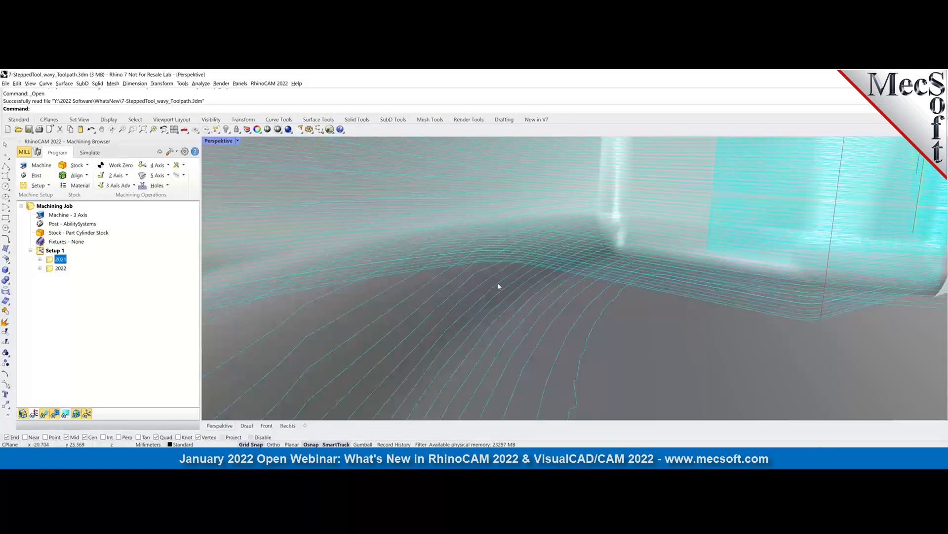
{"action": "scroll", "coordinate": [499, 284], "scroll_direction": "down", "scroll_amount": 1}
{"action": "scroll", "coordinate": [498, 286], "scroll_direction": "down", "scroll_amount": 2}
{"action": "scroll", "coordinate": [501, 319], "scroll_direction": "up", "scroll_amount": 2}
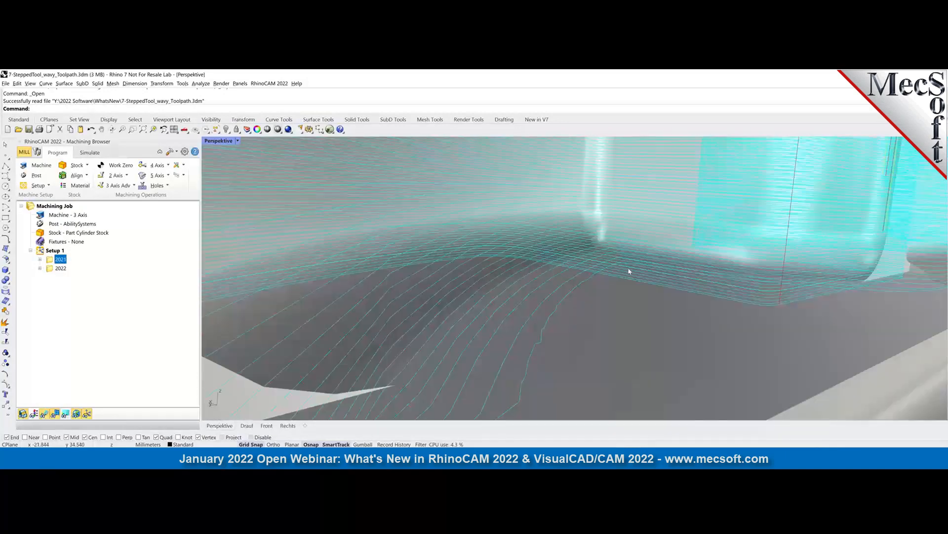
{"action": "scroll", "coordinate": [507, 329], "scroll_direction": "down", "scroll_amount": 1}
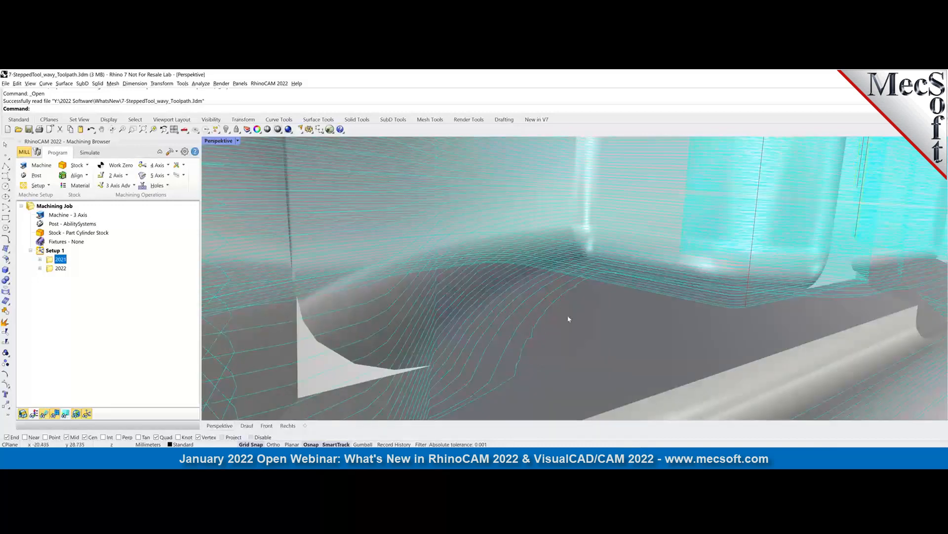
Display the 2022 operation's toolpath and examine the same floor edge area for comparison with the 2021 version.
{"action": "left_click", "coordinate": [60, 269]}
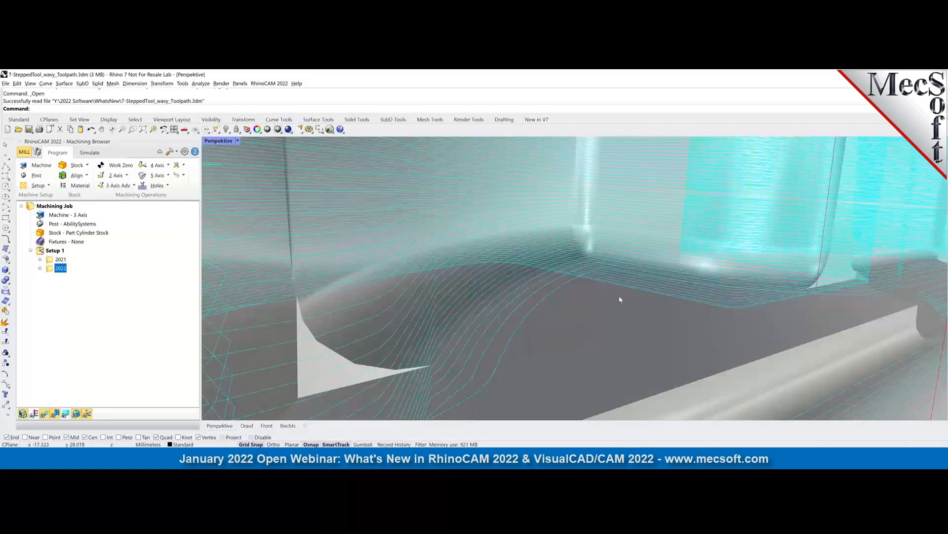
{"action": "scroll", "coordinate": [620, 301], "scroll_direction": "down", "scroll_amount": 3}
{"action": "scroll", "coordinate": [620, 300], "scroll_direction": "up", "scroll_amount": 5}
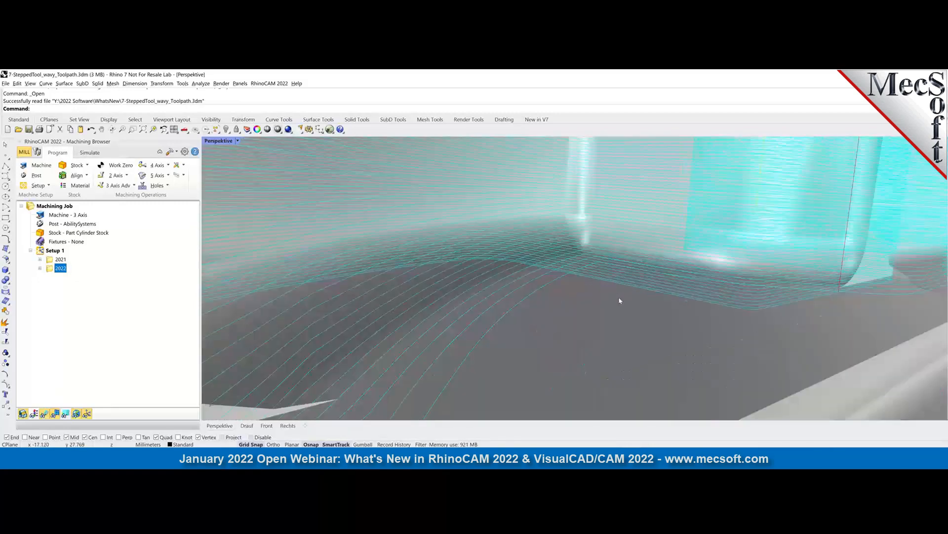
{"action": "scroll", "coordinate": [619, 301], "scroll_direction": "down", "scroll_amount": 1}
{"action": "scroll", "coordinate": [620, 301], "scroll_direction": "down", "scroll_amount": 2}
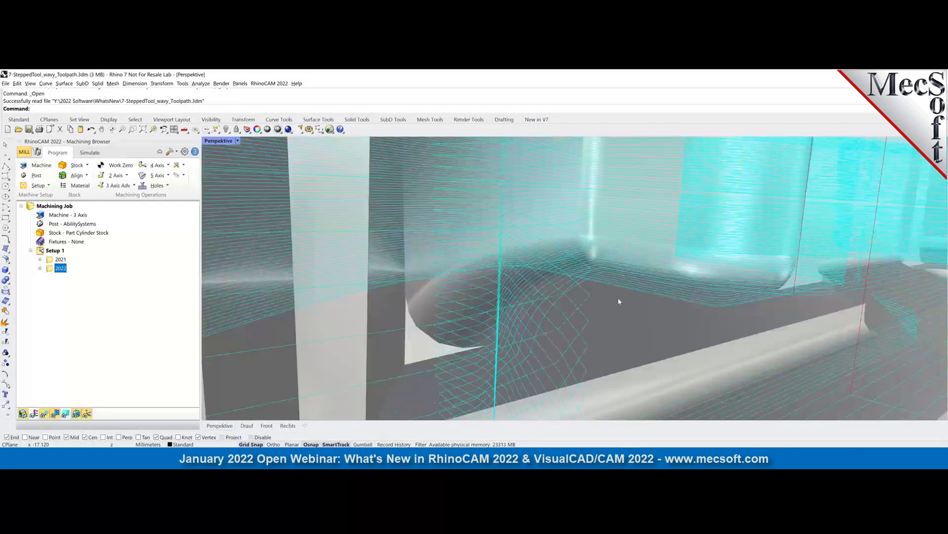
Inspect the definition of tool 2CRE015002080 used by the 2022 operation, leaving its settings as they are.
{"action": "scroll", "coordinate": [620, 300], "scroll_direction": "down", "scroll_amount": 5}
{"action": "scroll", "coordinate": [811, 272], "scroll_direction": "down", "scroll_amount": 6}
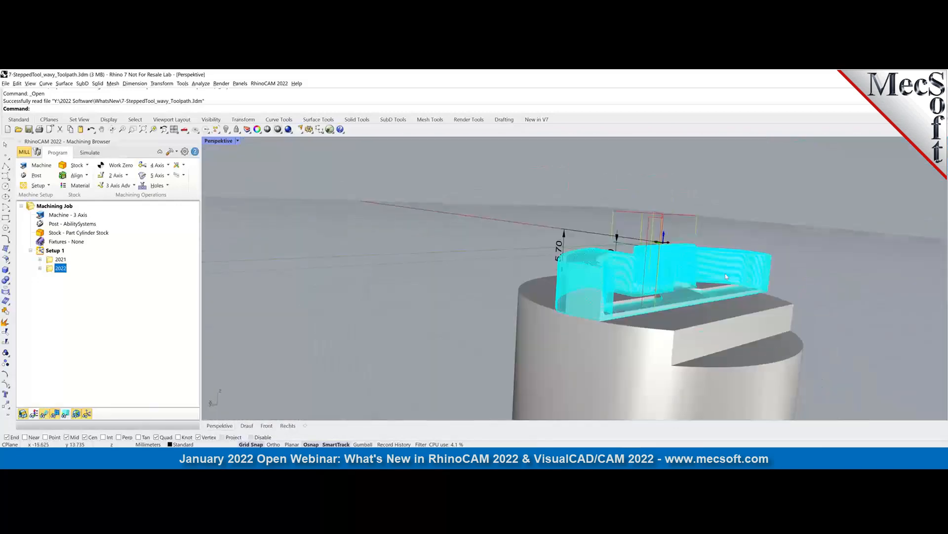
{"action": "right_click_drag", "start_coordinate": [685, 308], "coordinate": [665, 319]}
{"action": "scroll", "coordinate": [665, 316], "scroll_direction": "up", "scroll_amount": 4}
{"action": "left_click", "coordinate": [40, 267]}
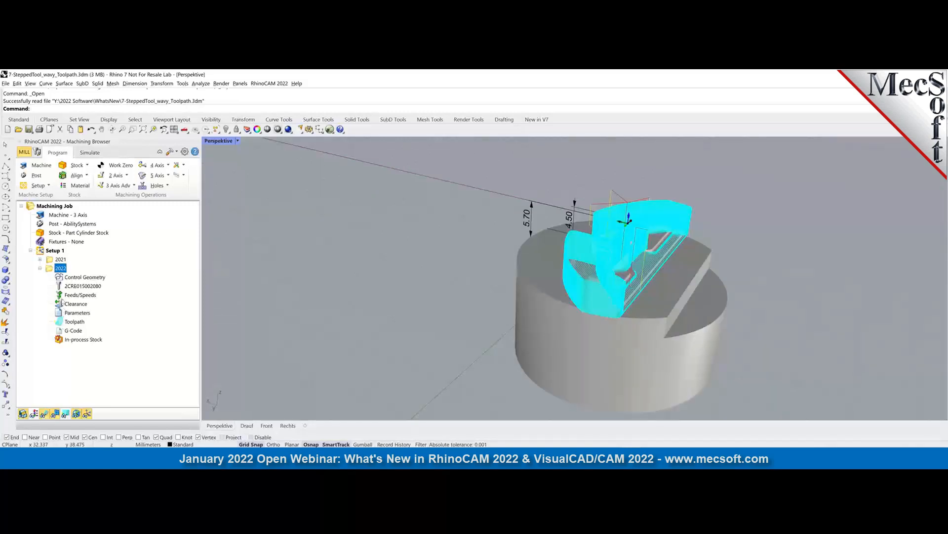
{"action": "left_click", "coordinate": [62, 287]}
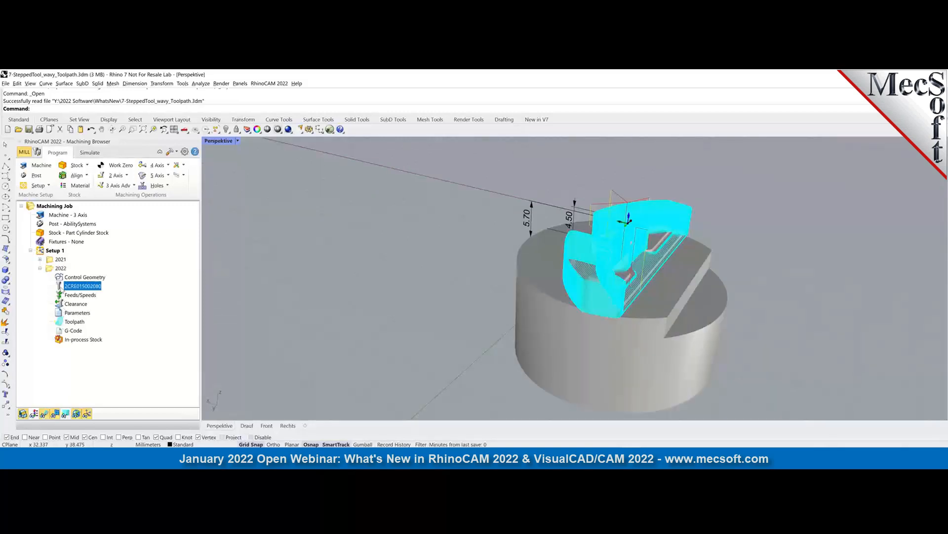
{"action": "double_click", "coordinate": [62, 287]}
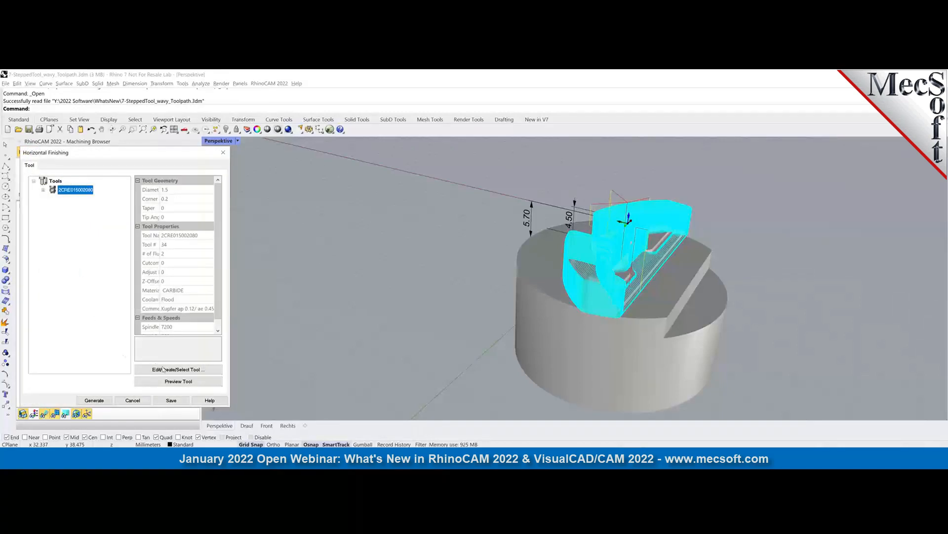
{"action": "left_click", "coordinate": [163, 369]}
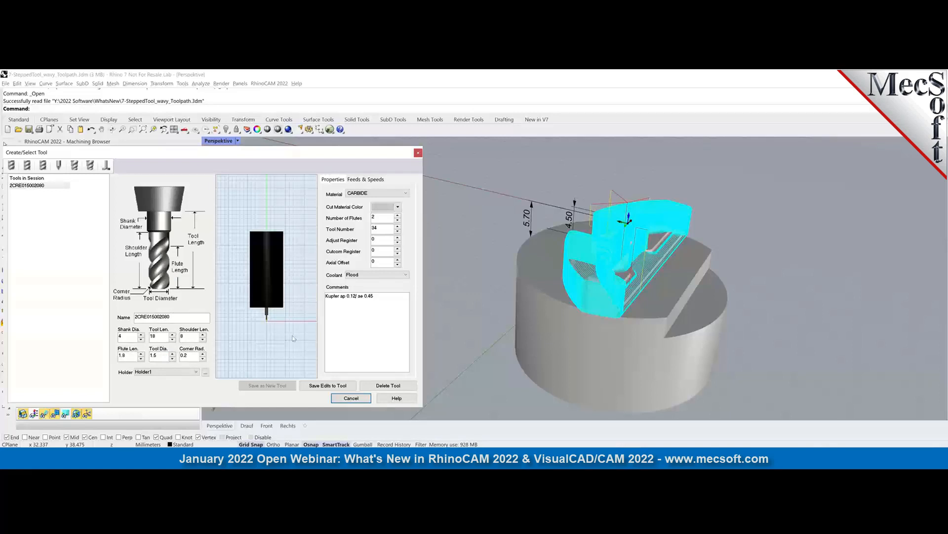
{"action": "left_click", "coordinate": [352, 399]}
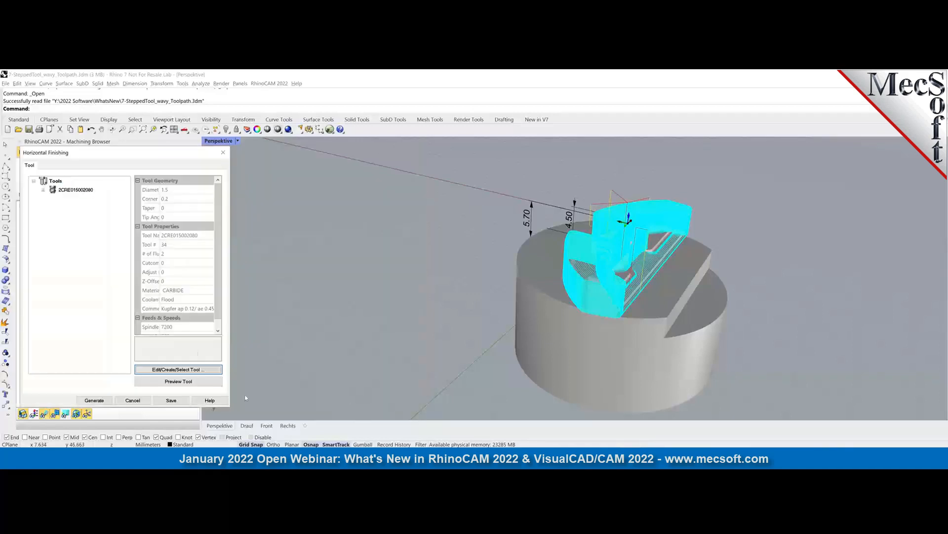
Preview the 2CRE015002080 tool with its holder above the part and close the Horizontal Finishing dialog.
{"action": "left_click", "coordinate": [179, 382]}
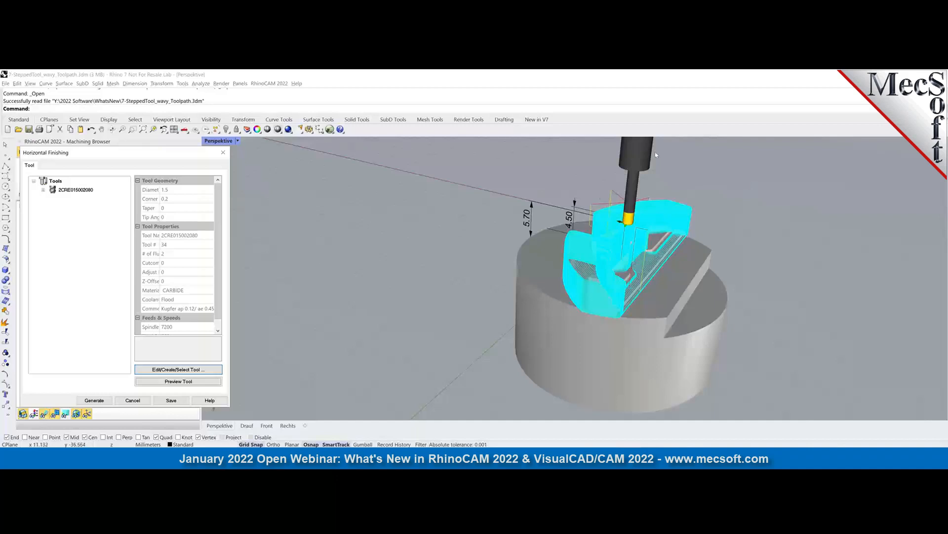
{"action": "scroll", "coordinate": [701, 216], "scroll_direction": "down", "scroll_amount": 2}
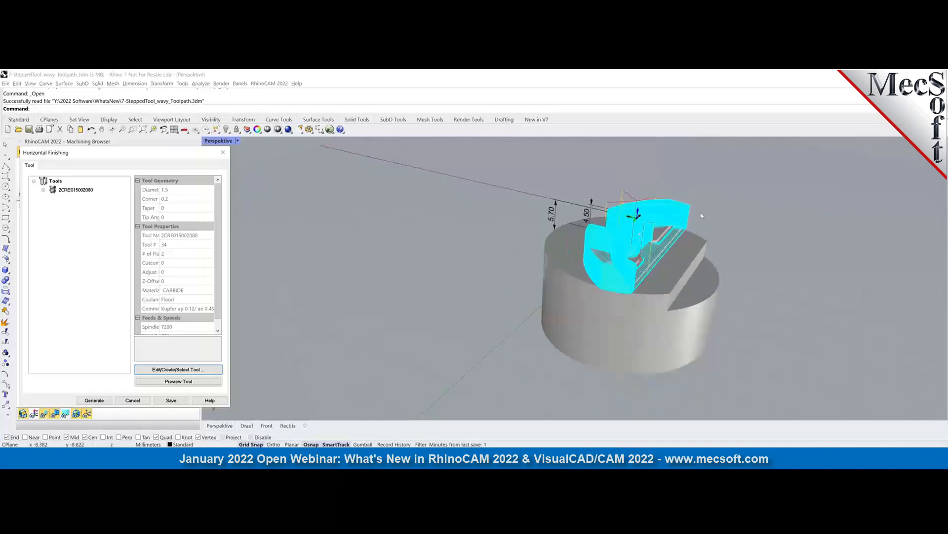
{"action": "scroll", "coordinate": [701, 215], "scroll_direction": "up", "scroll_amount": 2}
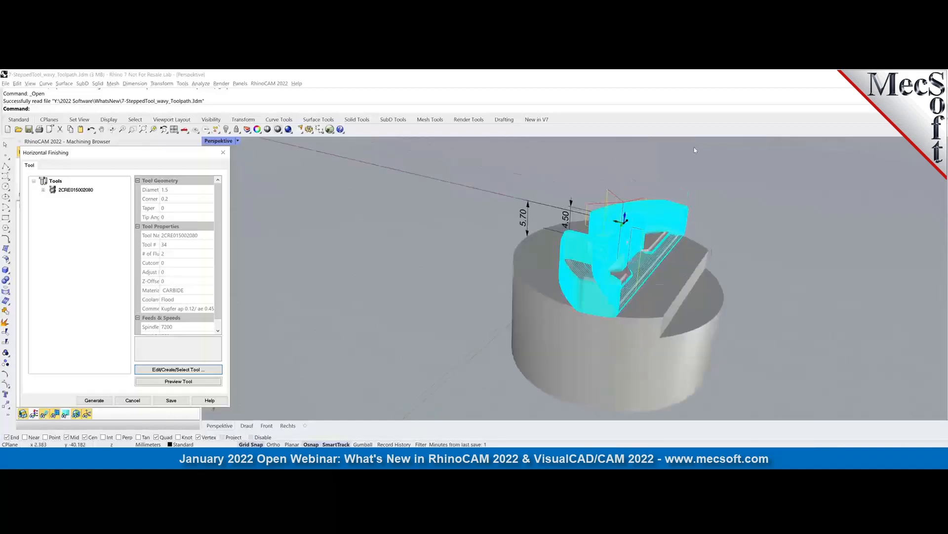
{"action": "scroll", "coordinate": [695, 150], "scroll_direction": "down", "scroll_amount": 4}
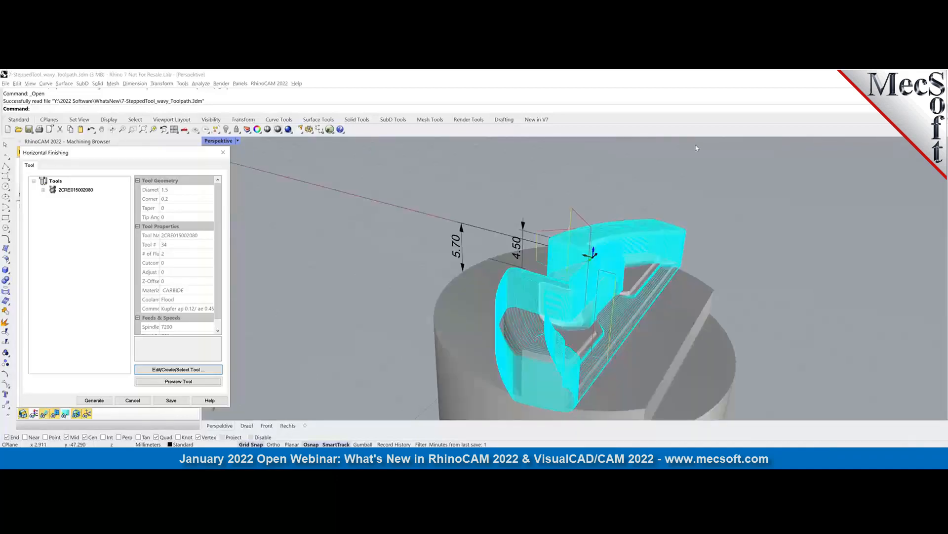
{"action": "left_click", "coordinate": [102, 129]}
{"action": "left_click_drag", "start_coordinate": [613, 231], "coordinate": [498, 303]}
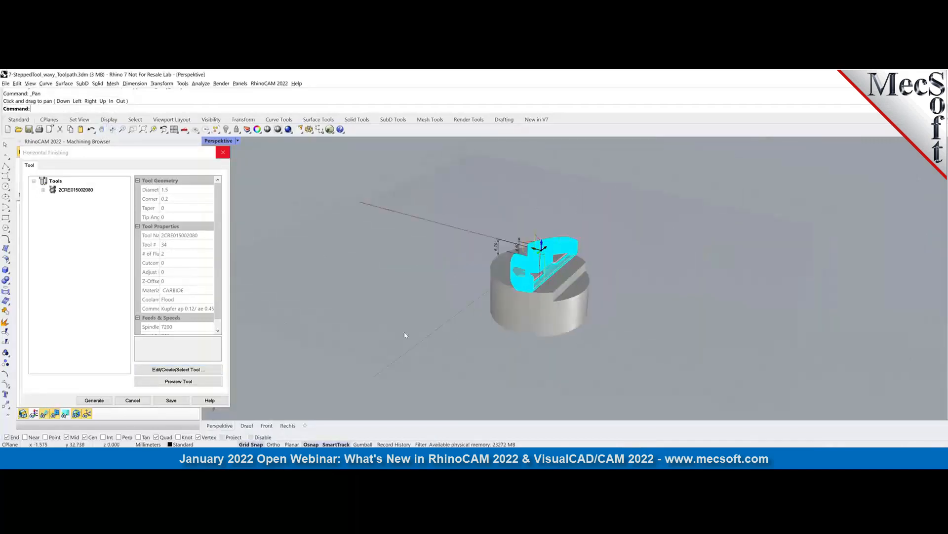
{"action": "left_click", "coordinate": [146, 383]}
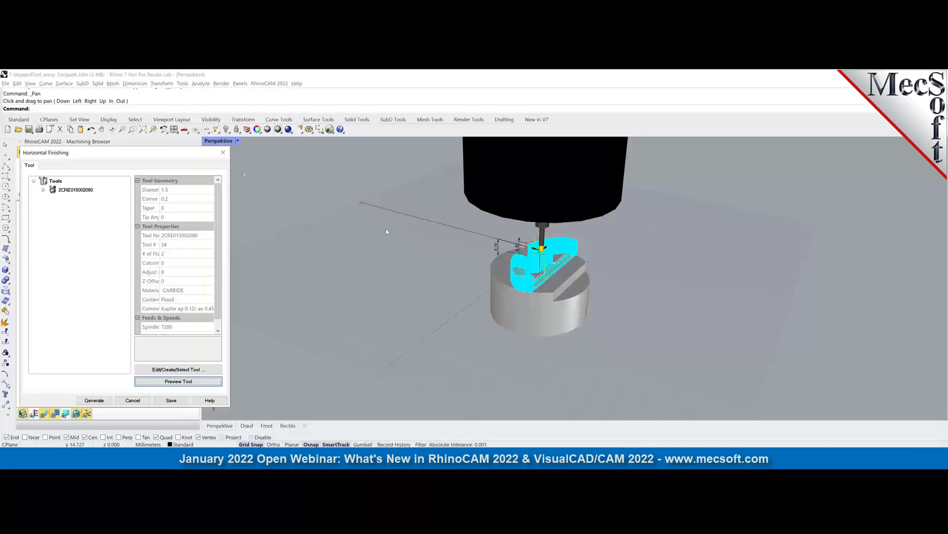
{"action": "left_click", "coordinate": [223, 154]}
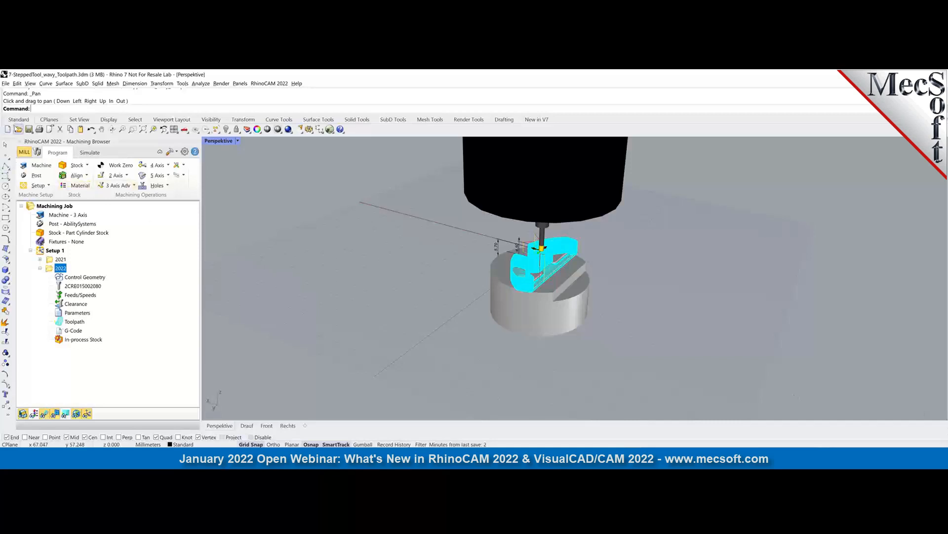
Open 8-R-Level_Roughing.3dm from the WhatsNew folder, discarding the changes to the current file.
{"action": "left_click", "coordinate": [18, 129]}
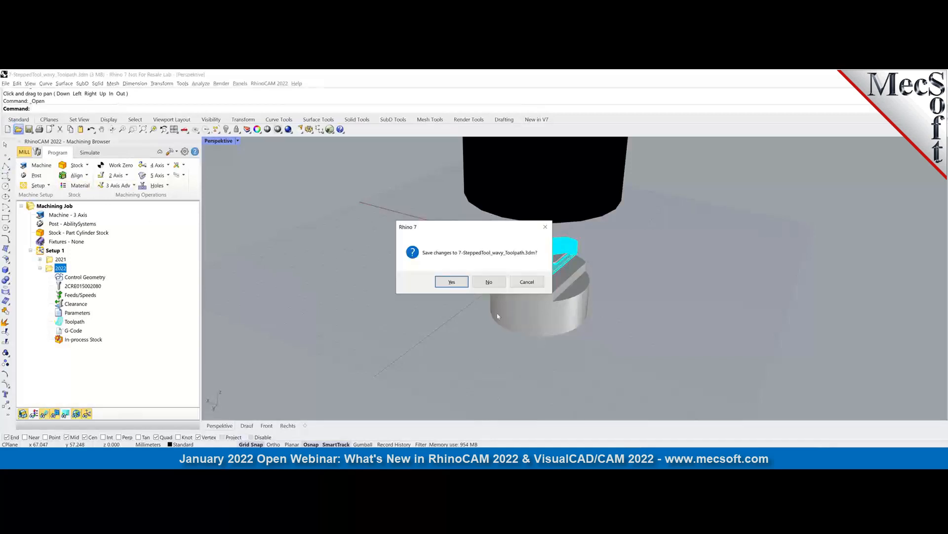
{"action": "left_click", "coordinate": [489, 282]}
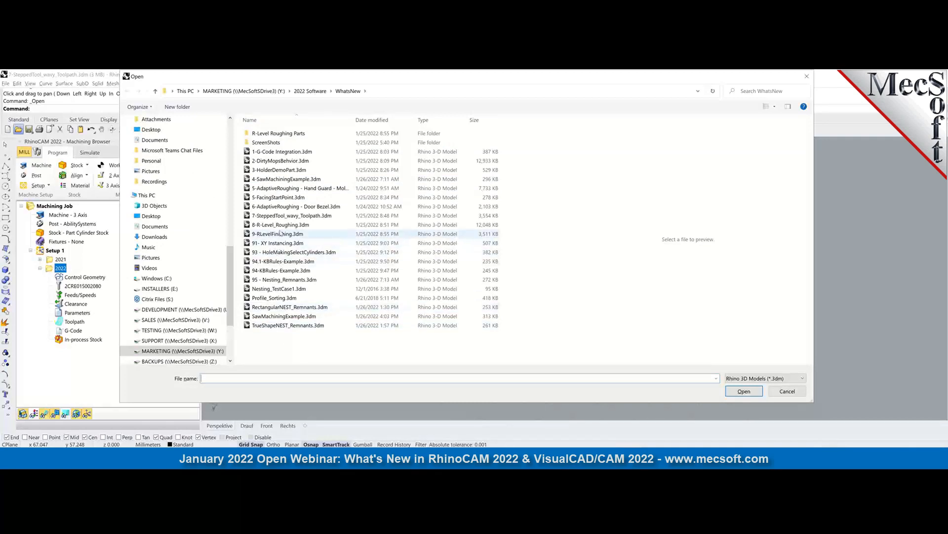
{"action": "left_click", "coordinate": [280, 225]}
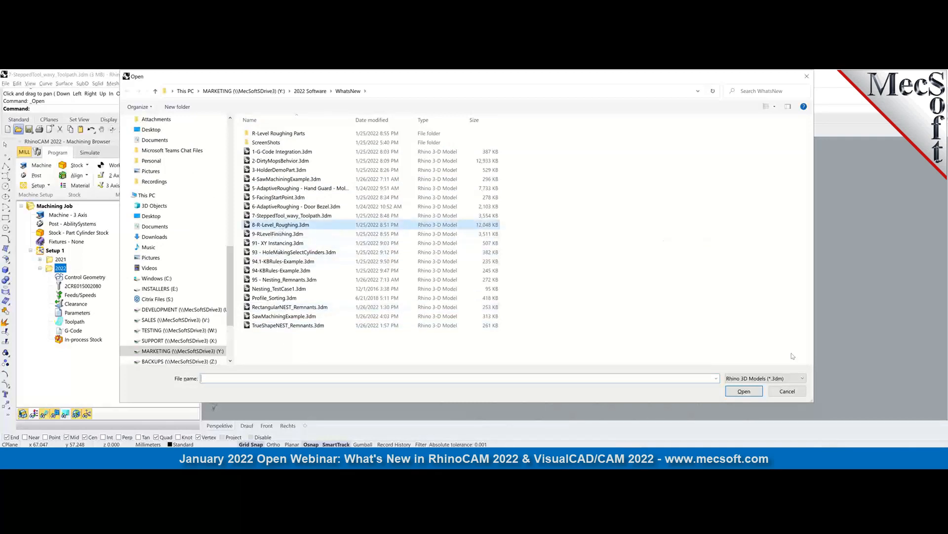
{"action": "left_click", "coordinate": [744, 392]}
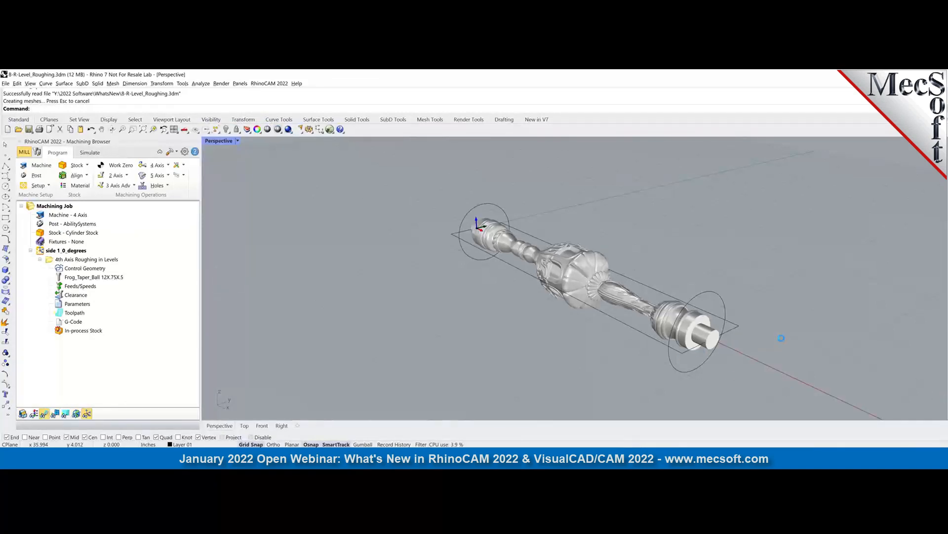
Display and examine the toolpath of the 4th Axis Roughing in Levels operation around the ornamental spindle.
{"action": "scroll", "coordinate": [781, 338], "scroll_direction": "up", "scroll_amount": 2}
{"action": "right_click_drag", "start_coordinate": [574, 348], "coordinate": [286, 203]}
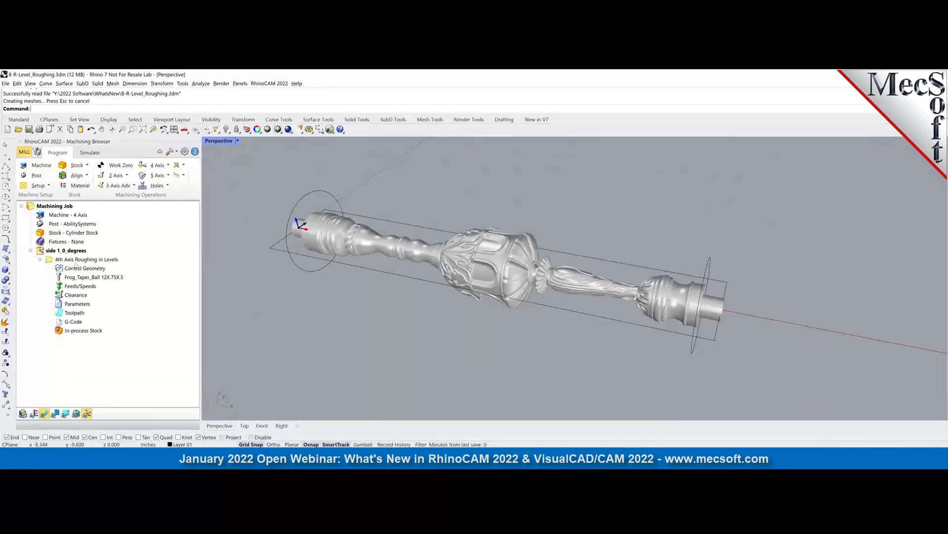
{"action": "left_click", "coordinate": [79, 260]}
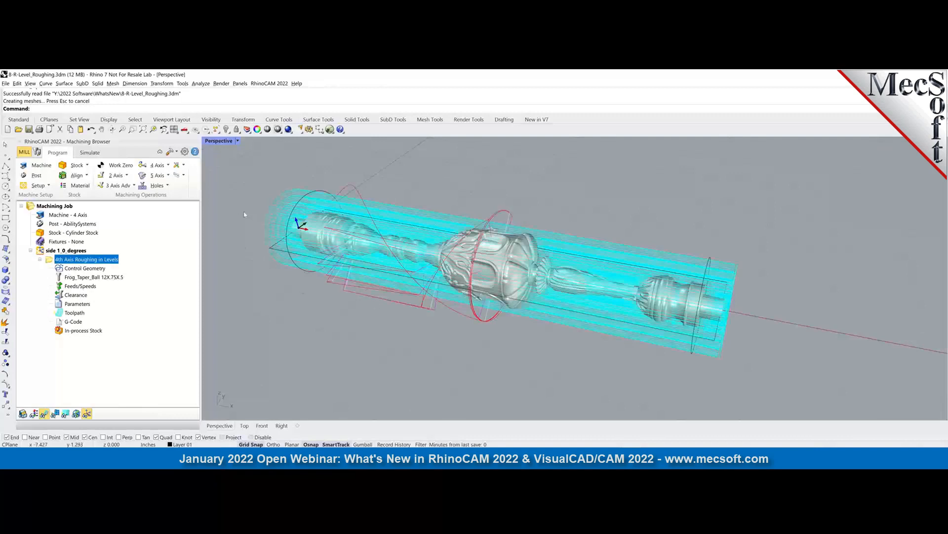
{"action": "mouse_move", "coordinate": [705, 326]}
{"action": "right_mouse_down"}
{"action": "mouse_move", "coordinate": [638, 289]}
{"action": "mouse_move", "coordinate": [698, 318]}
{"action": "right_mouse_up"}
{"action": "right_click_drag", "start_coordinate": [698, 318], "coordinate": [698, 316]}
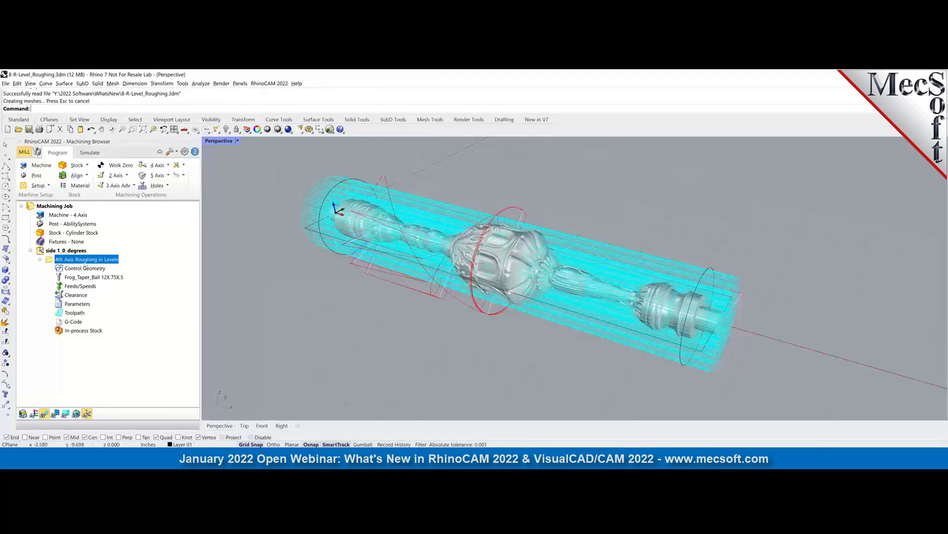
{"action": "right_click", "coordinate": [85, 264]}
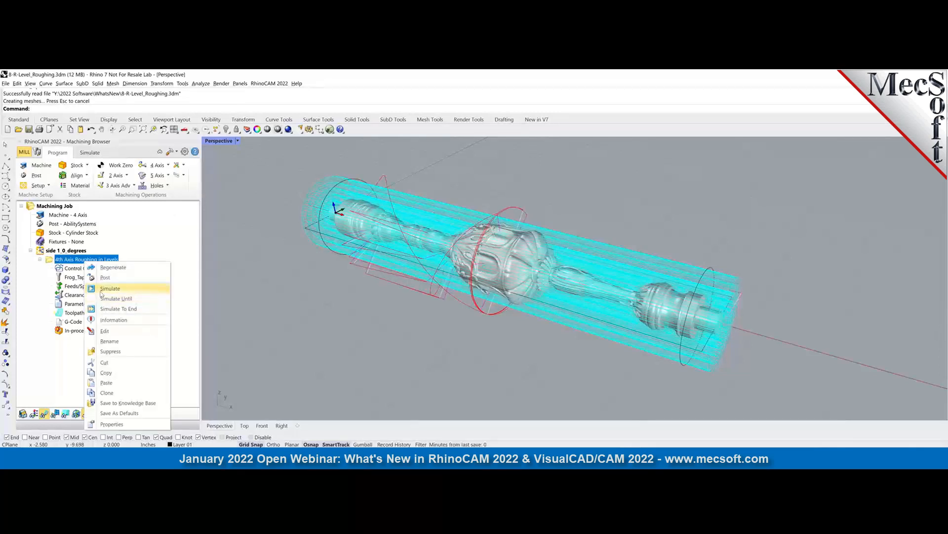
{"action": "left_click", "coordinate": [351, 288]}
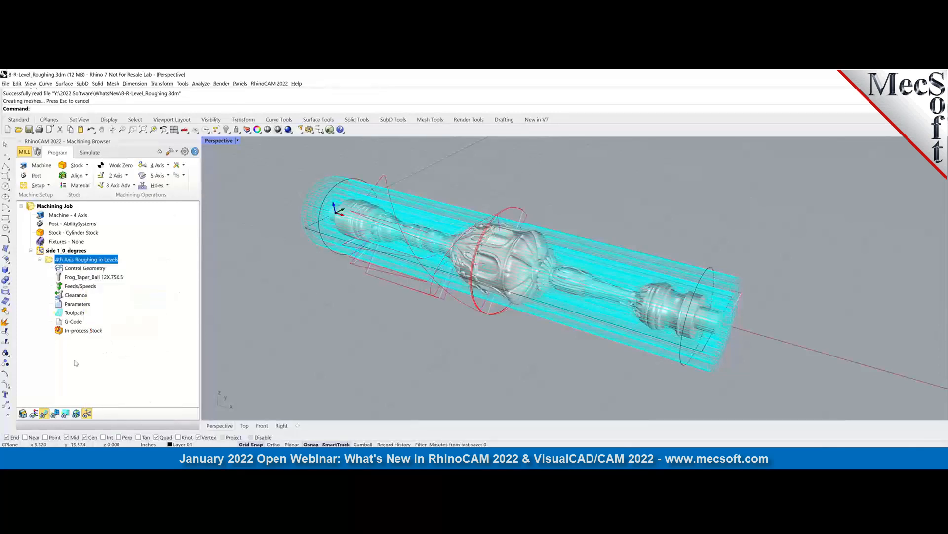
Review the 4th Axis Roughing in Levels toolpath one Z level at a time and return to the full toolpath display.
{"action": "left_click", "coordinate": [66, 413]}
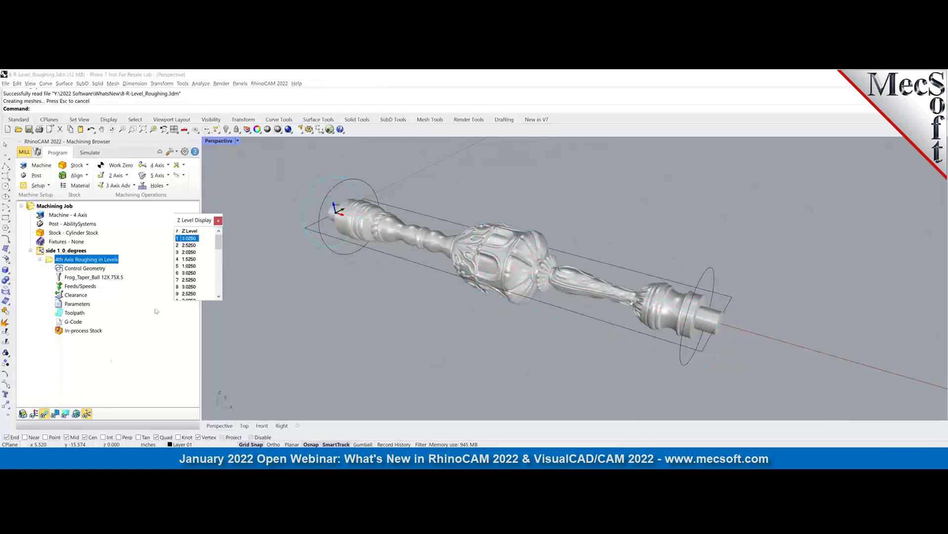
{"action": "left_click", "coordinate": [190, 246]}
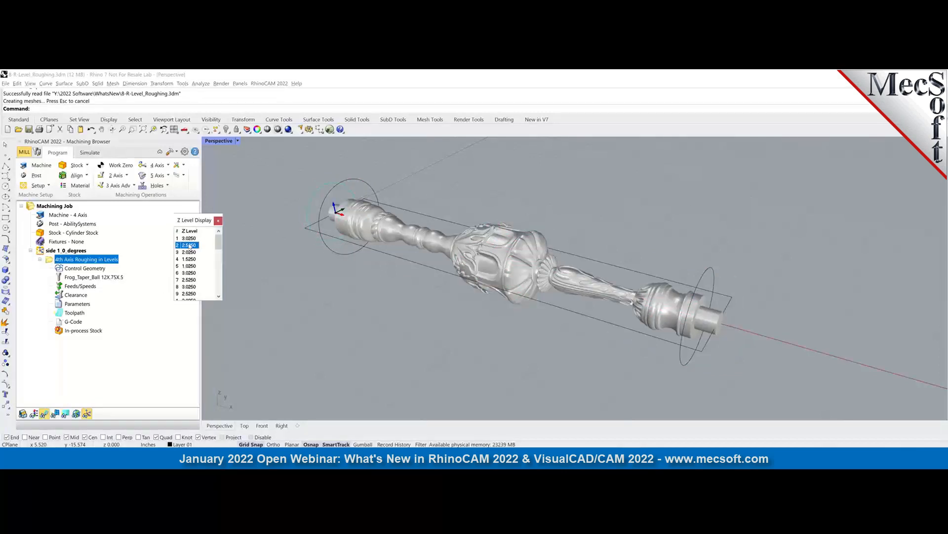
{"action": "key", "text": "Down"}
{"action": "key", "text": "Down"}
{"action": "key", "text": "Down"}
{"action": "key", "text": "Down"}
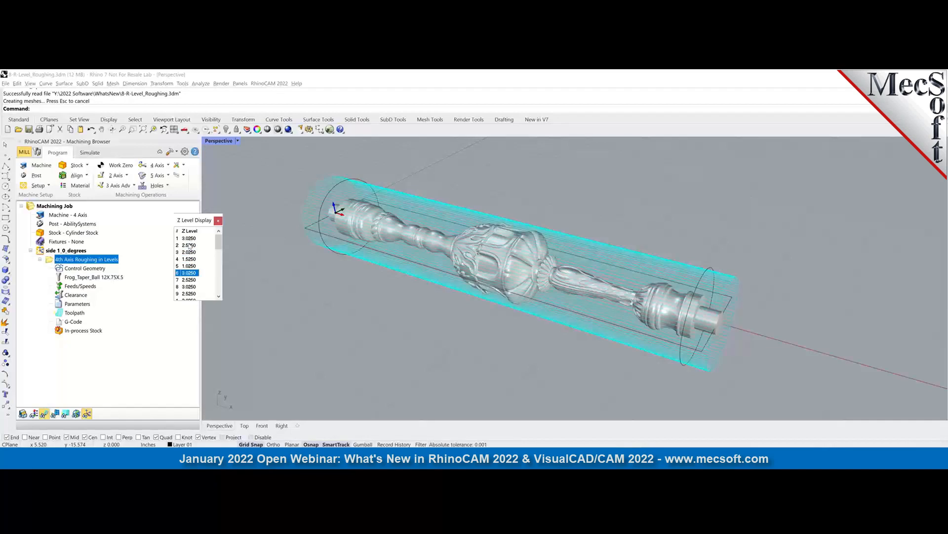
{"action": "key", "text": "Down"}
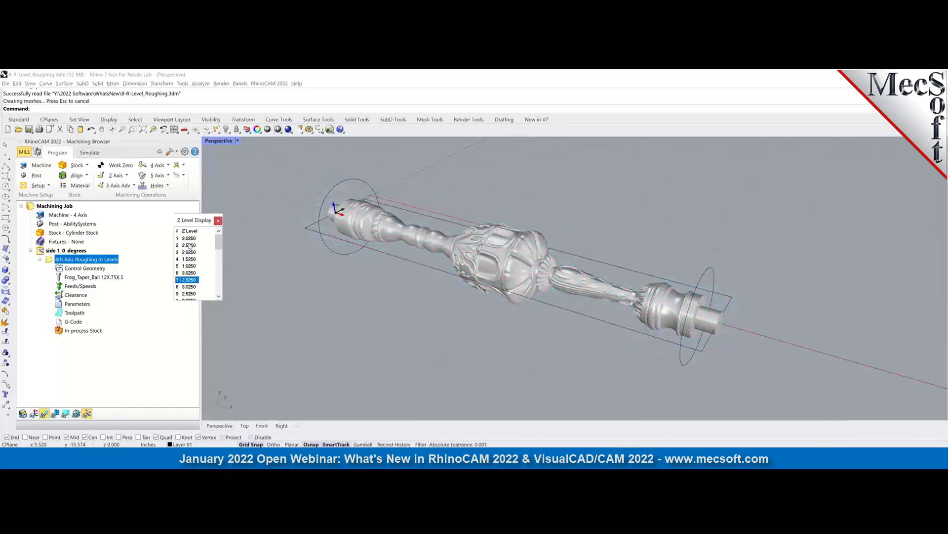
{"action": "key", "text": "Down"}
{"action": "key", "text": "Down"}
{"action": "key", "text": "Down"}
{"action": "key", "text": "Down"}
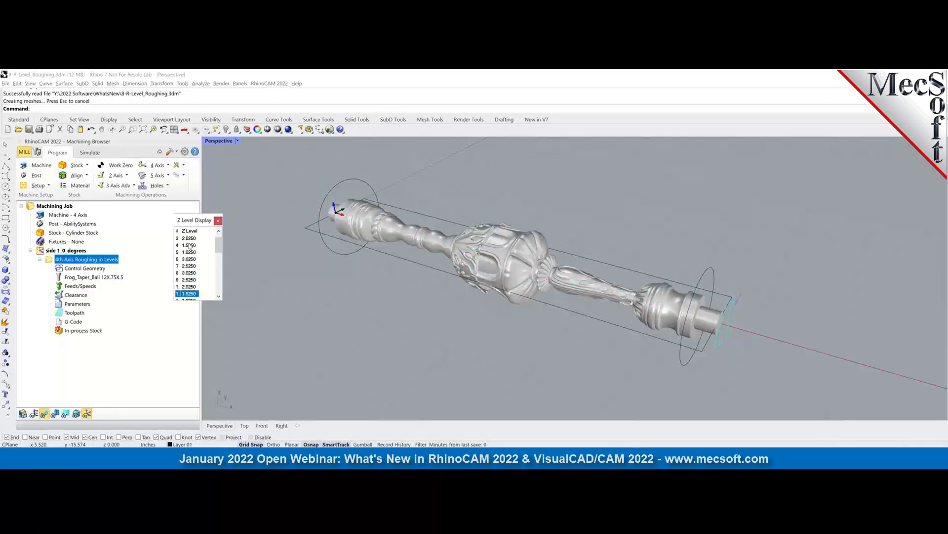
{"action": "key", "text": "Down"}
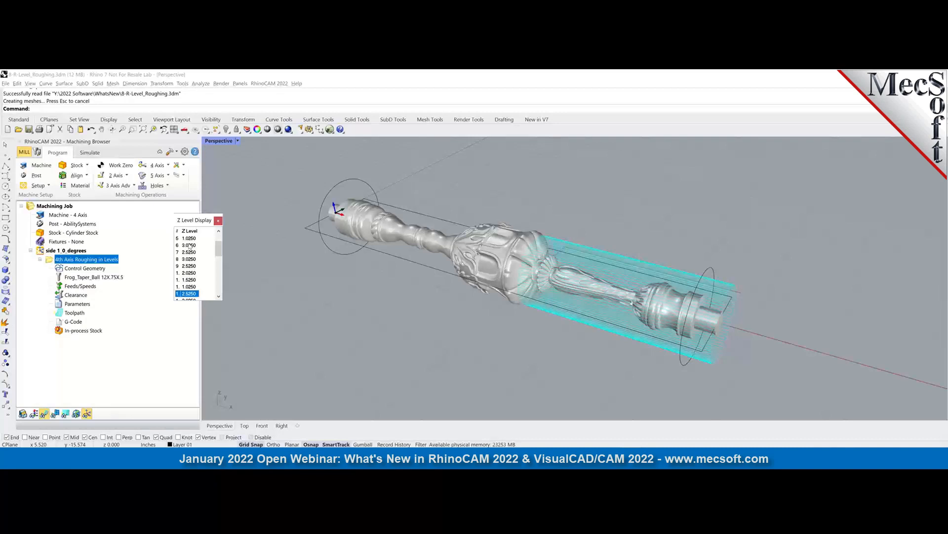
{"action": "key", "text": "Down"}
{"action": "key", "text": "Down"}
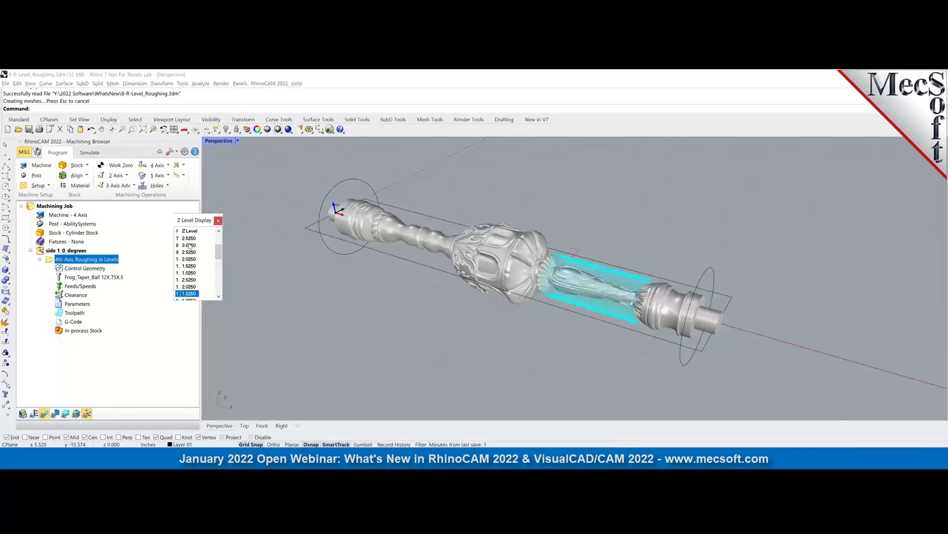
{"action": "key", "text": "Down"}
{"action": "key", "text": "Down"}
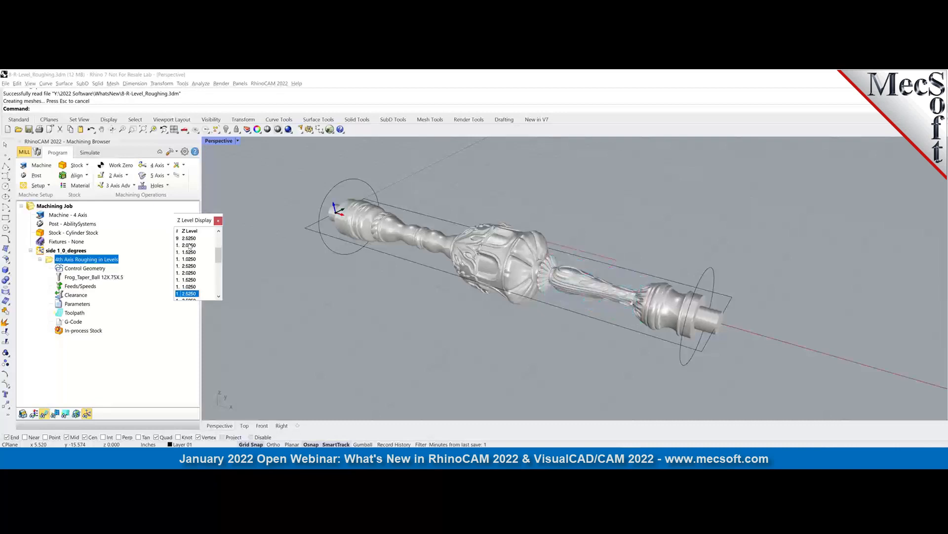
{"action": "key", "text": "Down"}
{"action": "key", "text": "Down"}
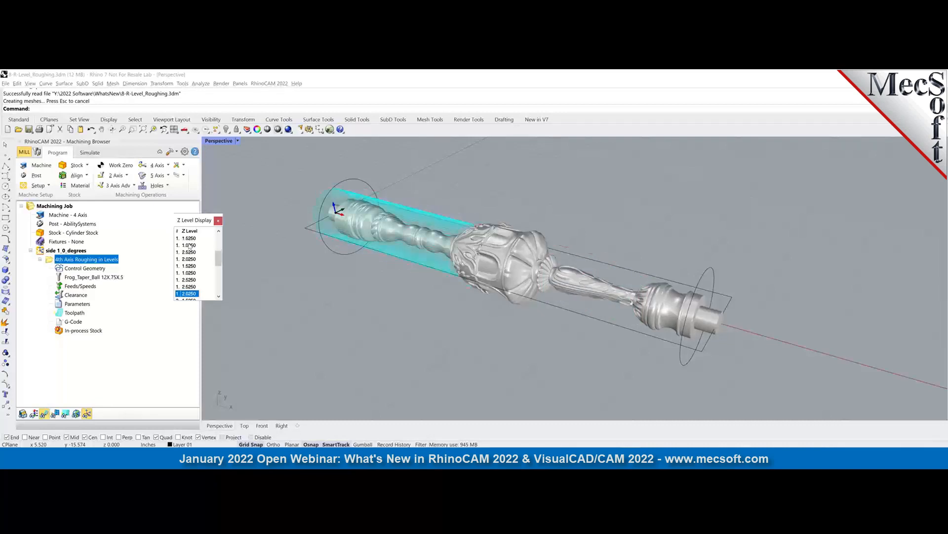
{"action": "key", "text": "Down"}
{"action": "key", "text": "Down"}
{"action": "key", "text": "Down"}
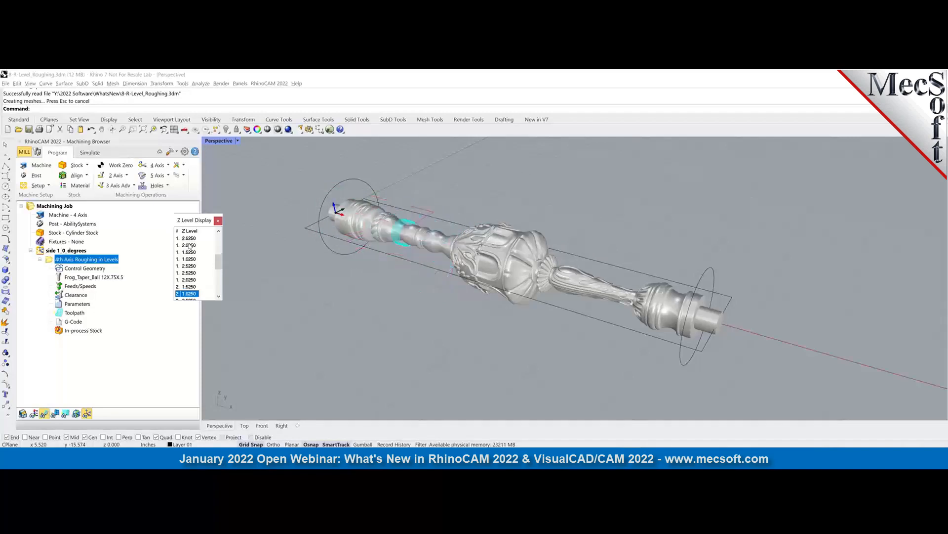
{"action": "key", "text": "Down"}
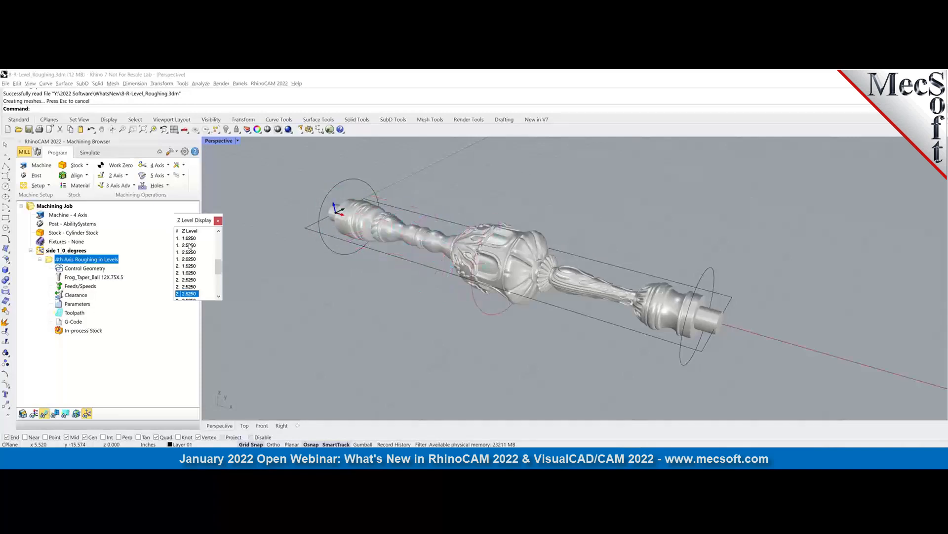
{"action": "key", "text": "Down"}
{"action": "key", "text": "Down"}
{"action": "key", "text": "Down"}
{"action": "key", "text": "Down"}
{"action": "key", "text": "Down"}
{"action": "left_click", "coordinate": [218, 221]}
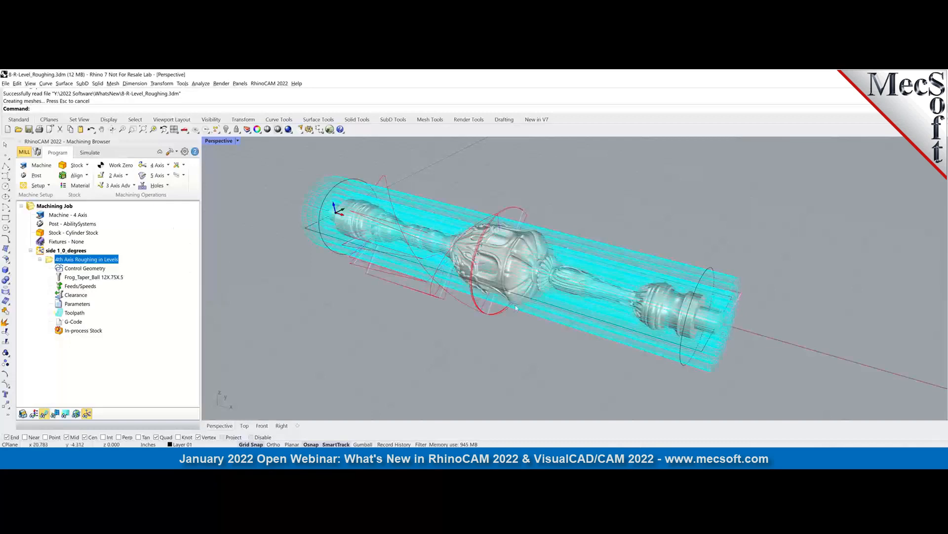
{"action": "right_click_drag", "start_coordinate": [522, 307], "coordinate": [497, 311]}
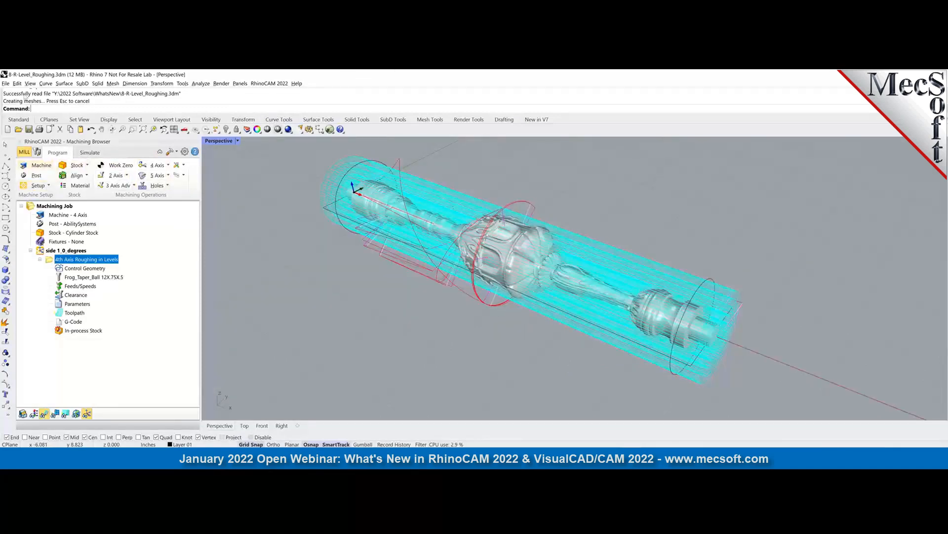
Open 9-RLevelFinishing.3dm from the WhatsNew folder, discarding the changes to the current file.
{"action": "left_click", "coordinate": [18, 129]}
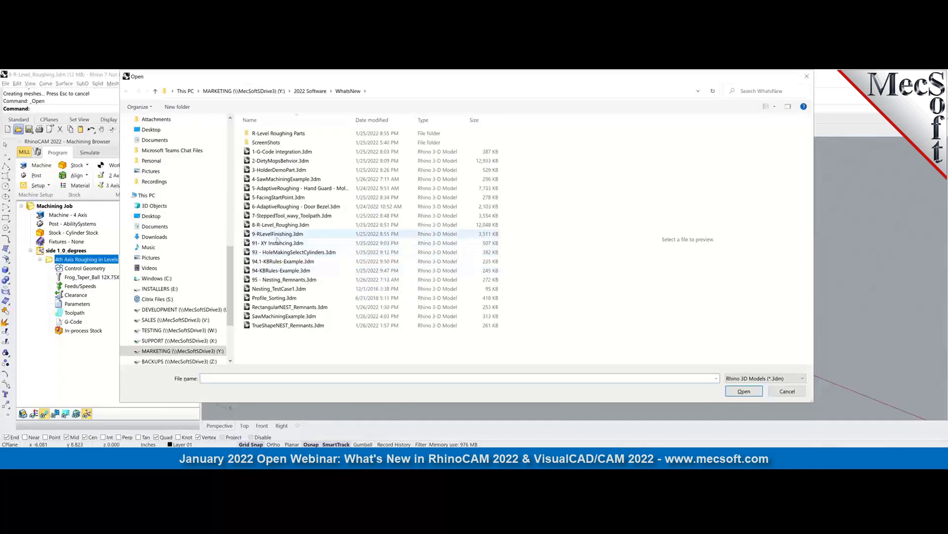
{"action": "left_click", "coordinate": [278, 234]}
{"action": "left_click", "coordinate": [744, 391]}
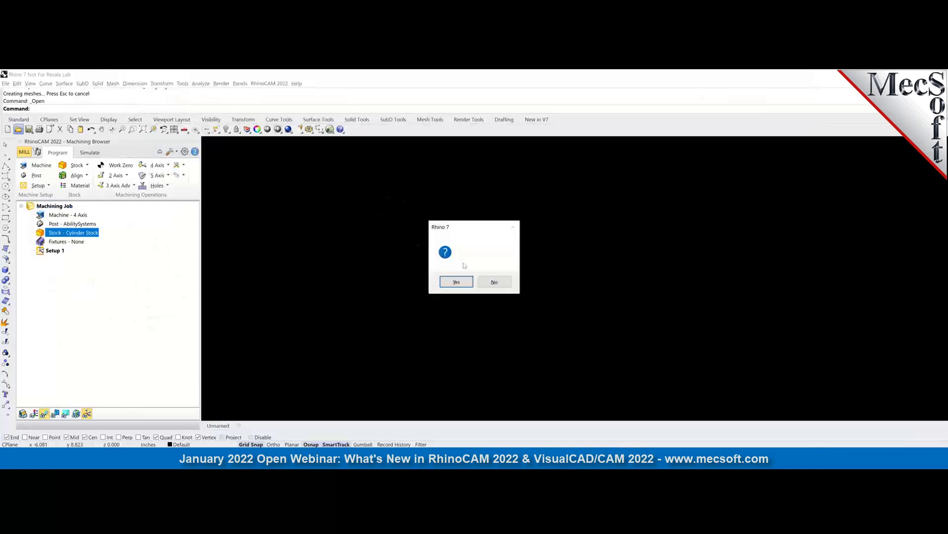
{"action": "left_click", "coordinate": [494, 281]}
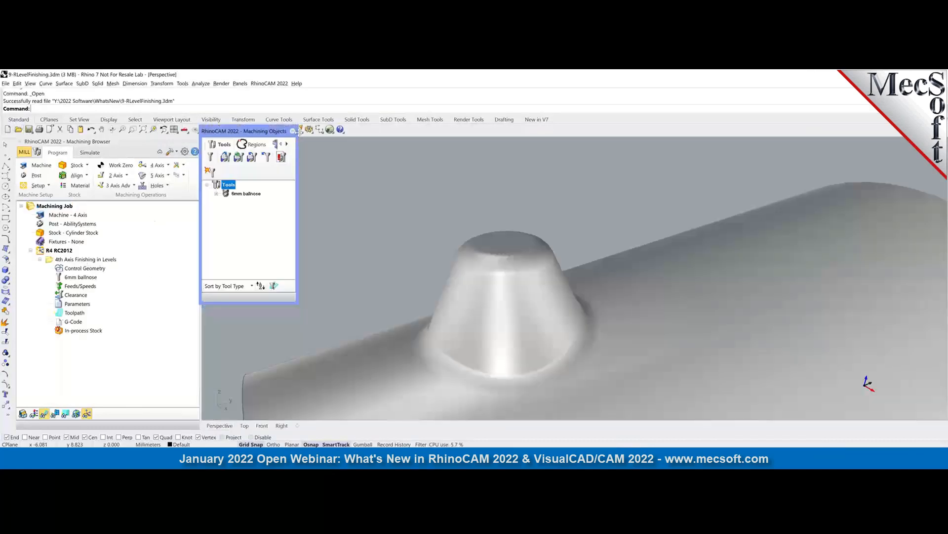
{"action": "left_click", "coordinate": [292, 131]}
Display and examine the toolpath of the 4th Axis Finishing in Levels operation around the tapered boss on the cylinder.
{"action": "left_click", "coordinate": [90, 325]}
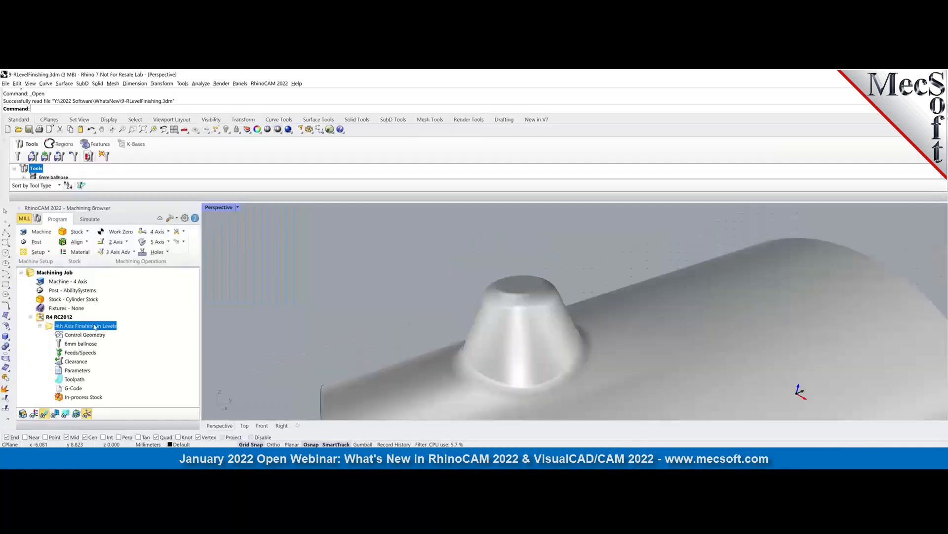
{"action": "right_click_drag", "start_coordinate": [505, 343], "coordinate": [601, 353]}
{"action": "scroll", "coordinate": [601, 354], "scroll_direction": "down", "scroll_amount": 4}
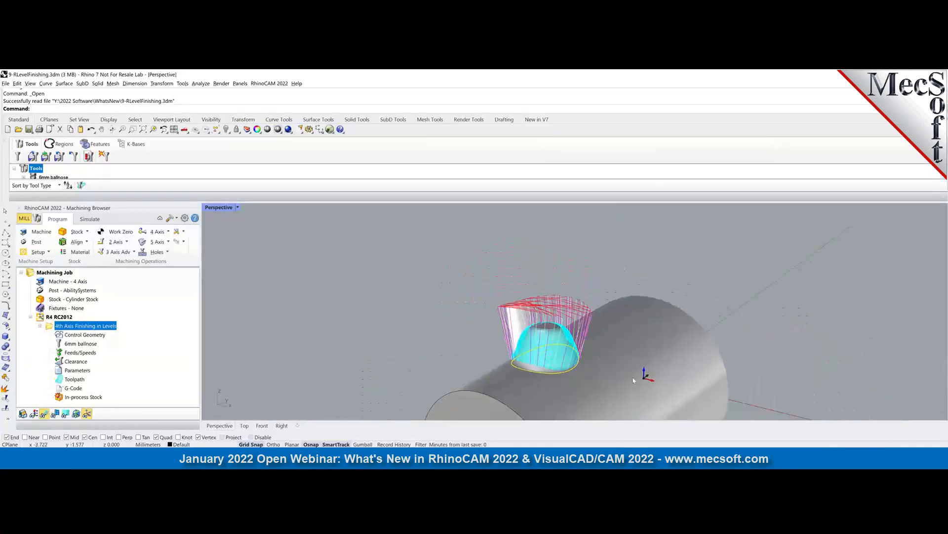
{"action": "scroll", "coordinate": [649, 378], "scroll_direction": "up", "scroll_amount": 3}
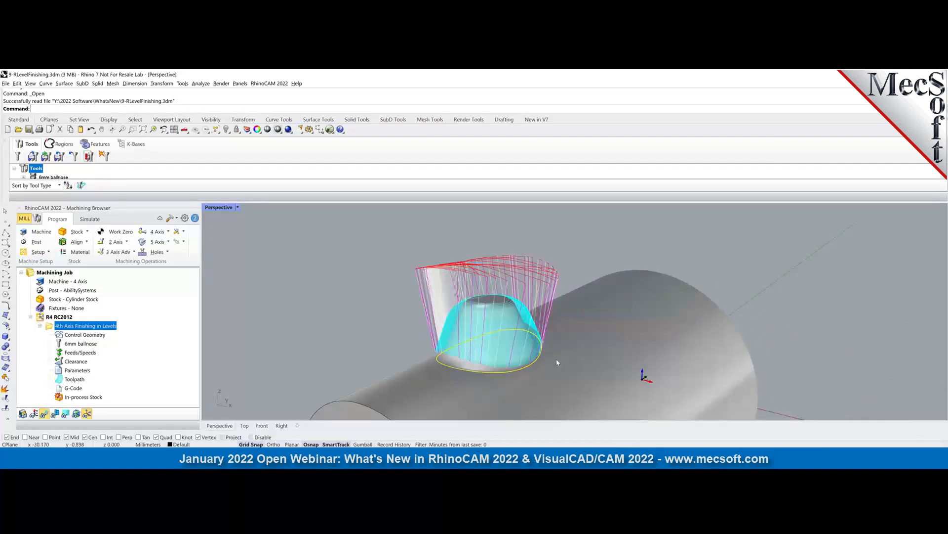
{"action": "scroll", "coordinate": [514, 327], "scroll_direction": "up", "scroll_amount": 3}
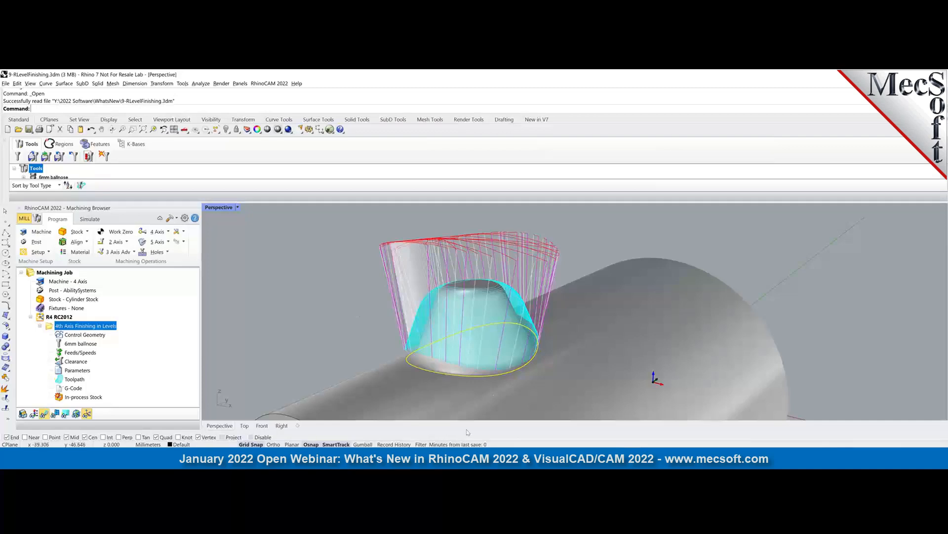
{"action": "scroll", "coordinate": [479, 351], "scroll_direction": "up", "scroll_amount": 3}
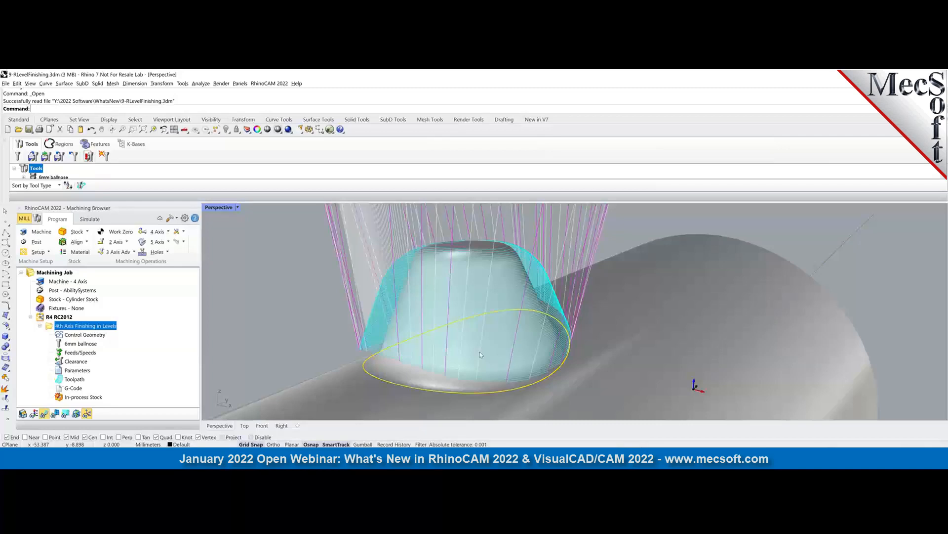
{"action": "scroll", "coordinate": [400, 347], "scroll_direction": "down", "scroll_amount": 4}
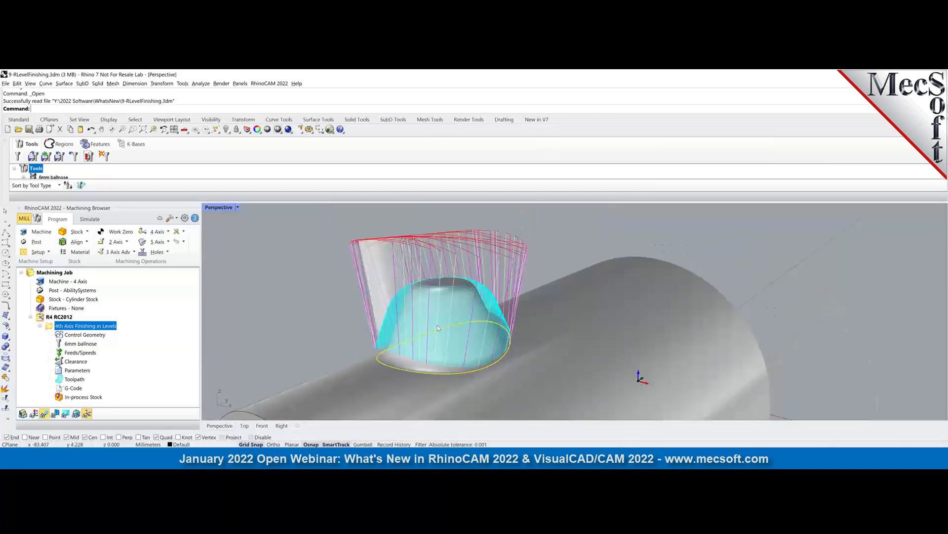
{"action": "right_click_drag", "start_coordinate": [475, 321], "coordinate": [469, 341]}
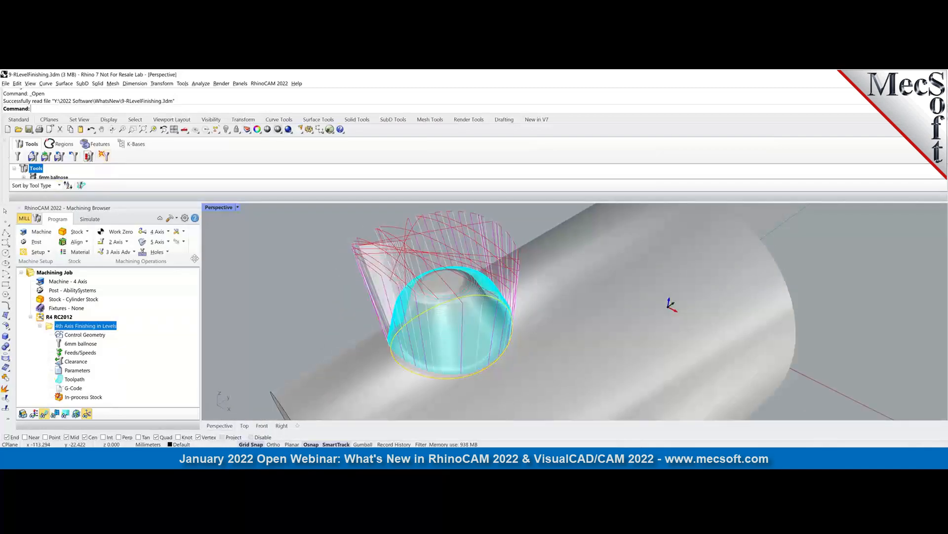
Open 91- XY Instancing.3dm from the WhatsNew folder, discarding the current file's changes, and close the Machining Objects window.
{"action": "left_click_drag", "start_coordinate": [6, 159], "coordinate": [352, 239]}
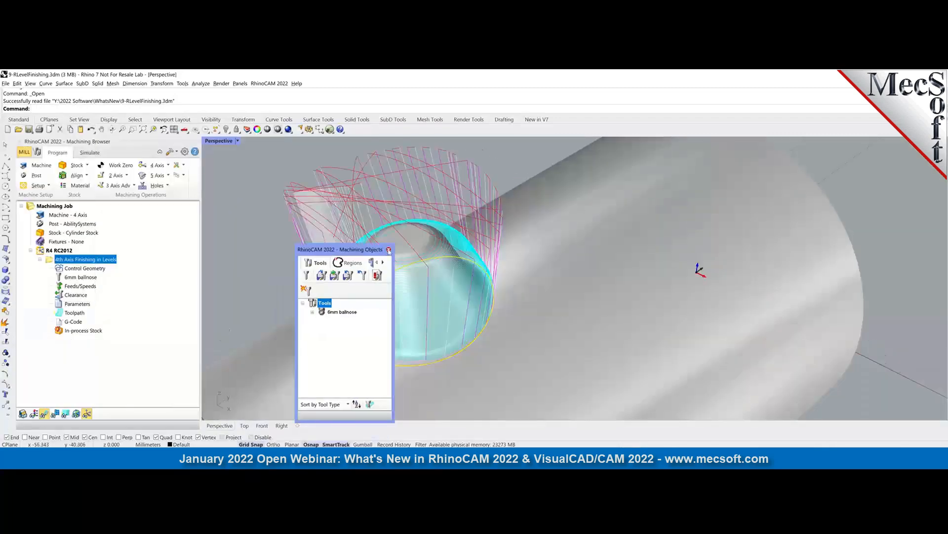
{"action": "left_click", "coordinate": [388, 250]}
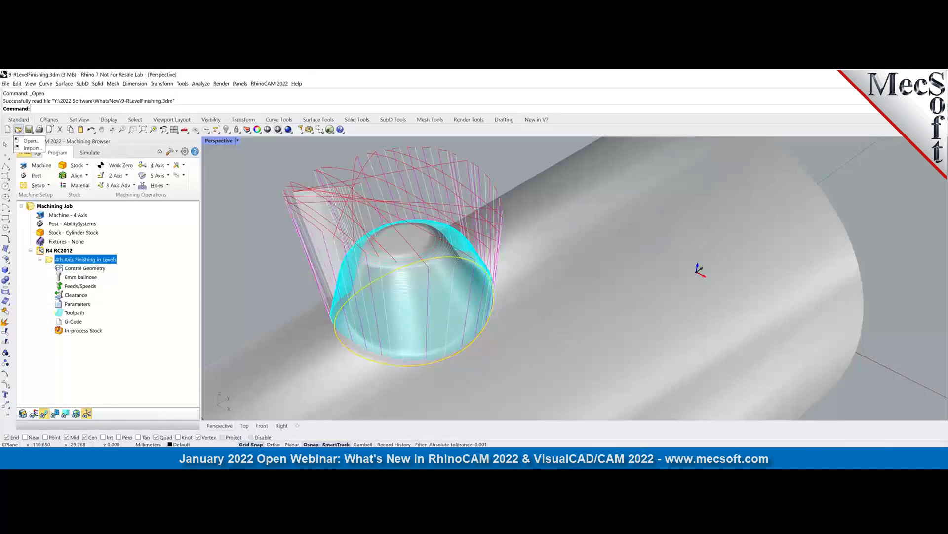
{"action": "left_click", "coordinate": [18, 130]}
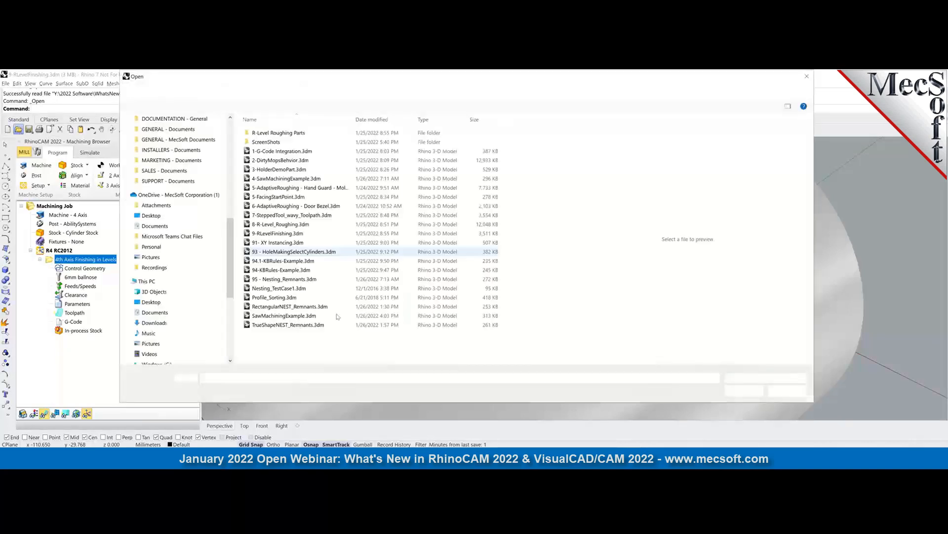
{"action": "left_click", "coordinate": [284, 243]}
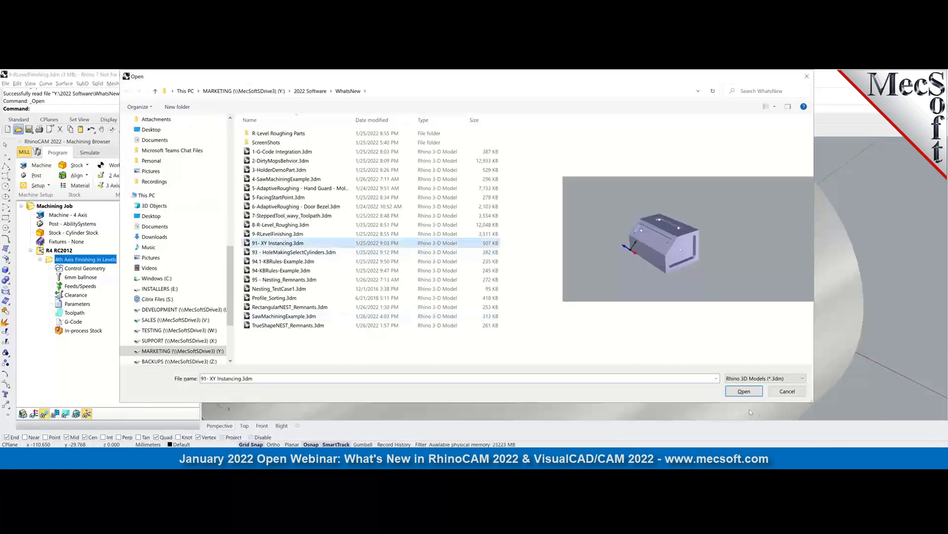
{"action": "left_click", "coordinate": [738, 392]}
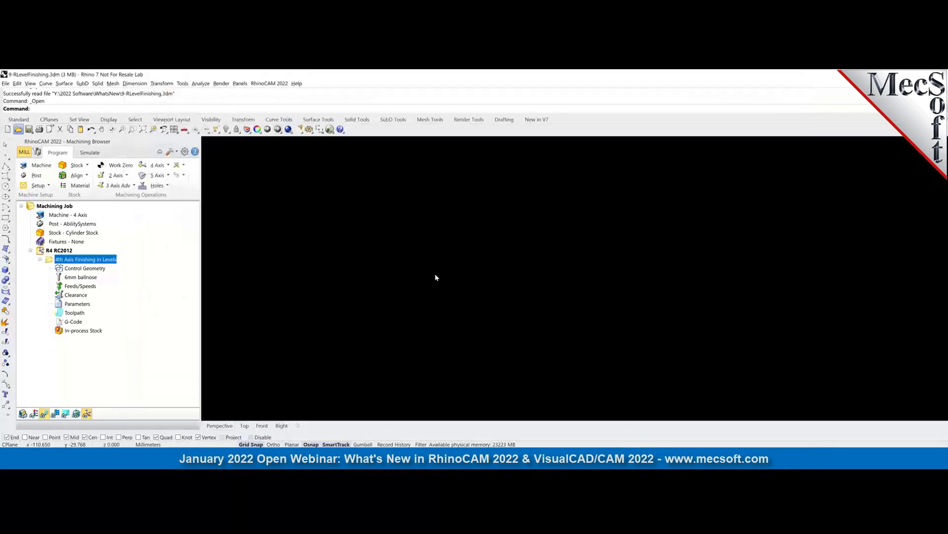
{"action": "left_click", "coordinate": [504, 284]}
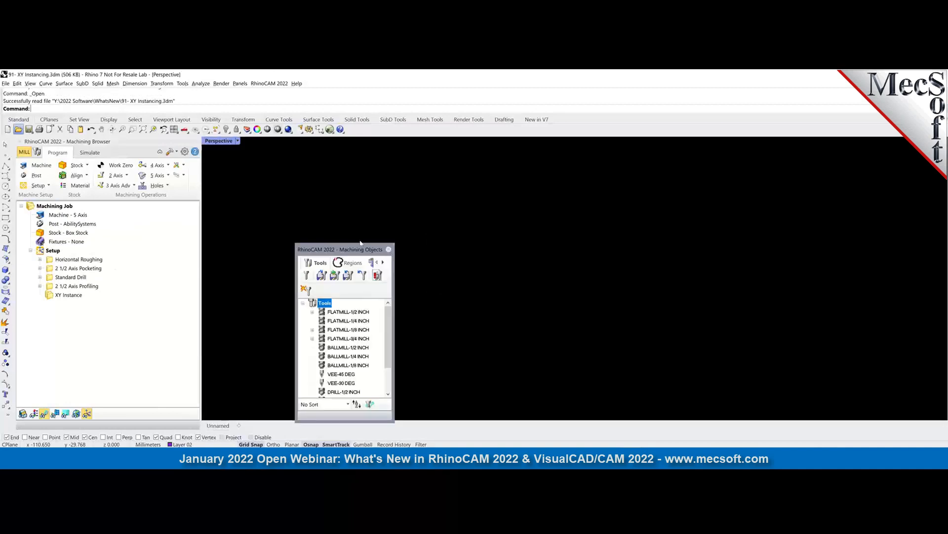
{"action": "left_click", "coordinate": [389, 249]}
Review the Setup orientation and the roughing, pocketing, drilling and profiling toolpaths on the block's angled face.
{"action": "scroll", "coordinate": [534, 287], "scroll_direction": "up", "scroll_amount": 1}
{"action": "right_click_drag", "start_coordinate": [518, 287], "coordinate": [529, 294]}
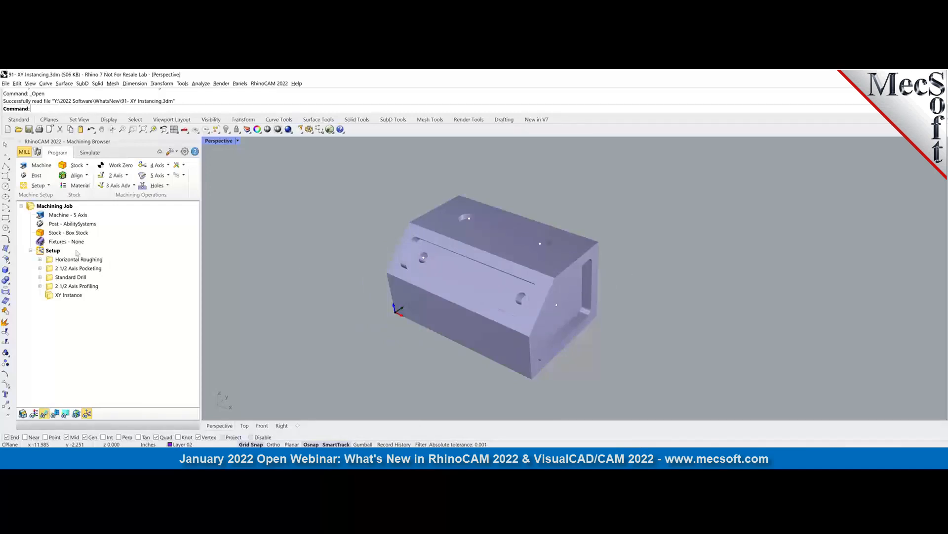
{"action": "left_click", "coordinate": [53, 250]}
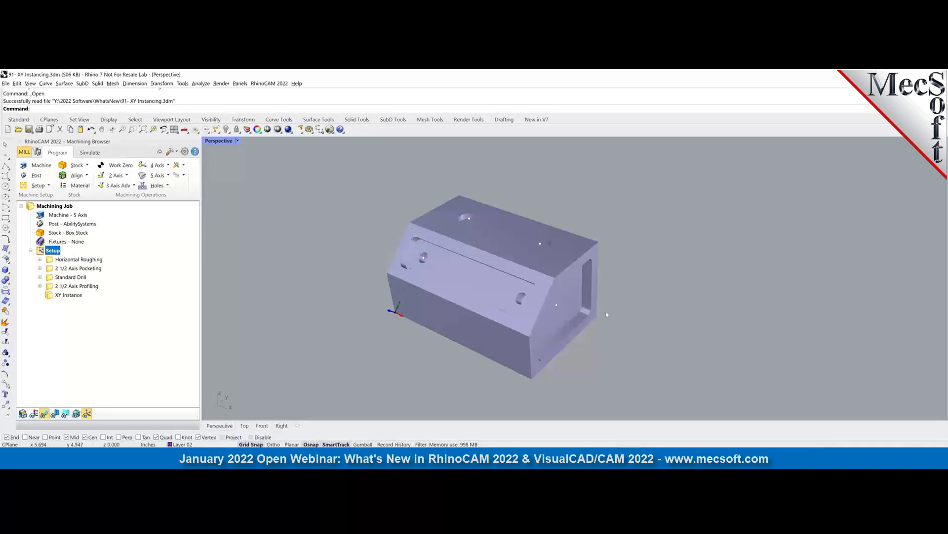
{"action": "scroll", "coordinate": [694, 324], "scroll_direction": "up", "scroll_amount": 1}
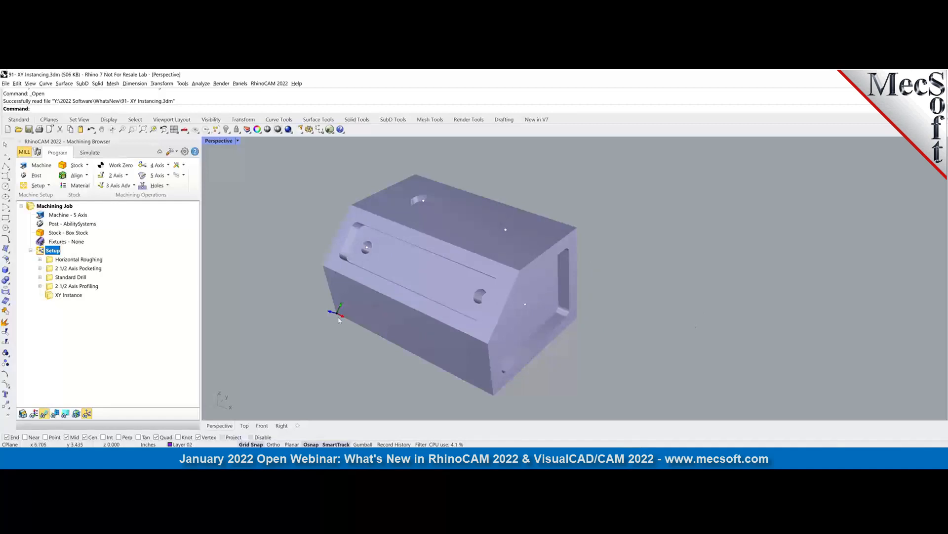
{"action": "left_click", "coordinate": [74, 261]}
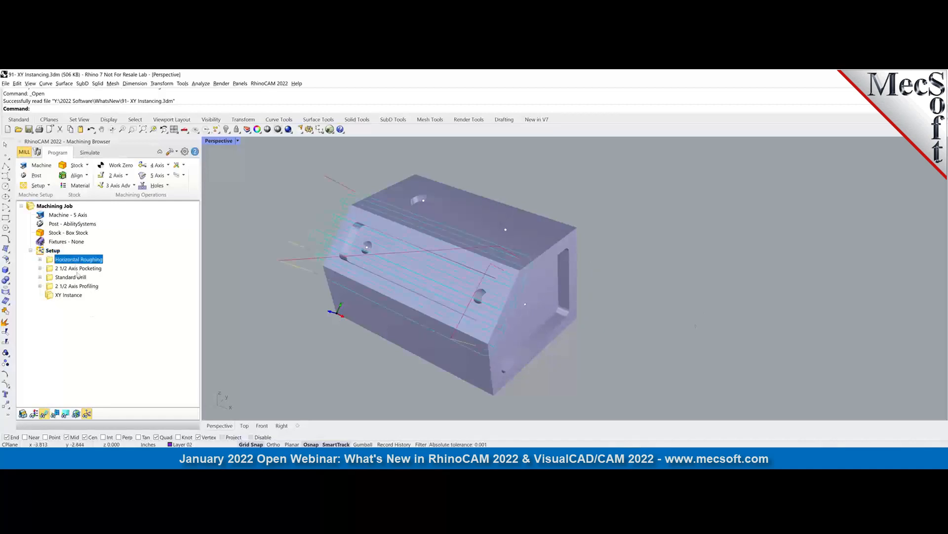
{"action": "left_click", "coordinate": [78, 270]}
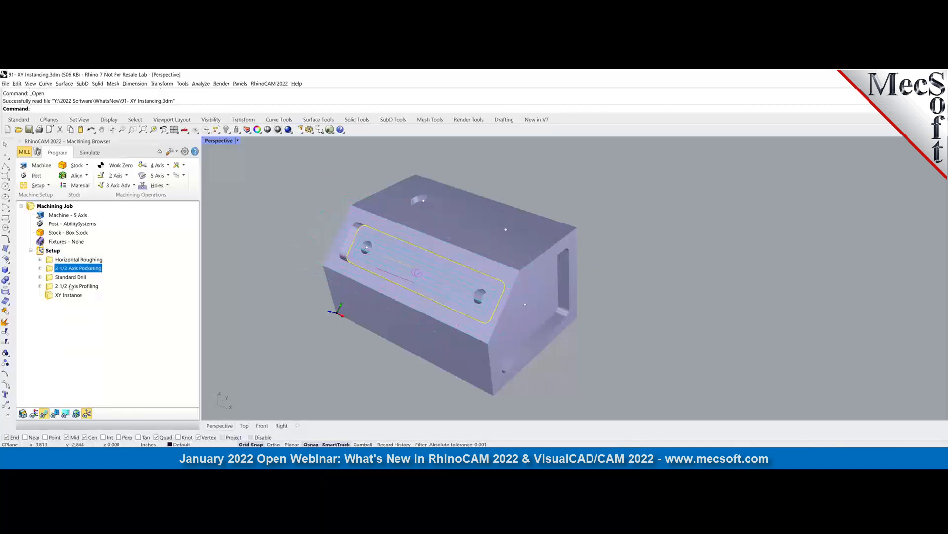
{"action": "left_click", "coordinate": [68, 277]}
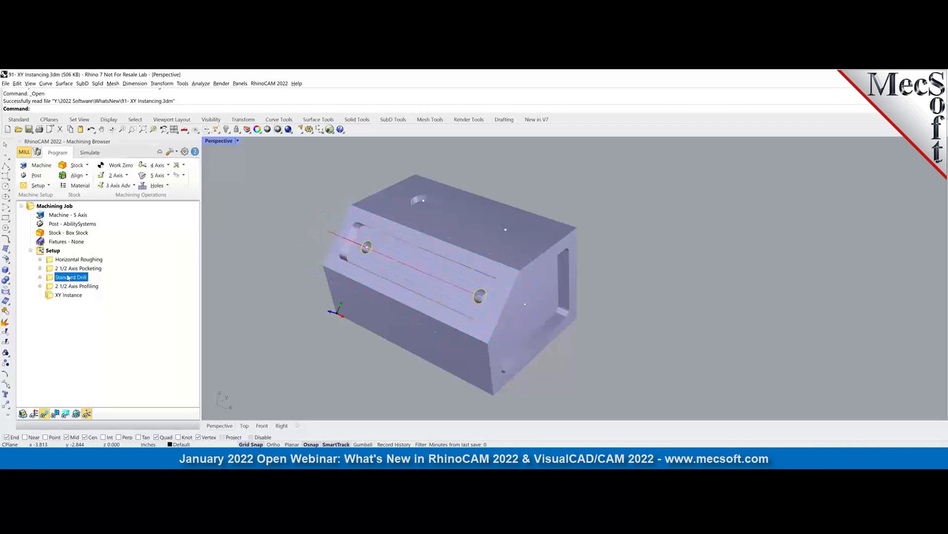
{"action": "left_click", "coordinate": [78, 287]}
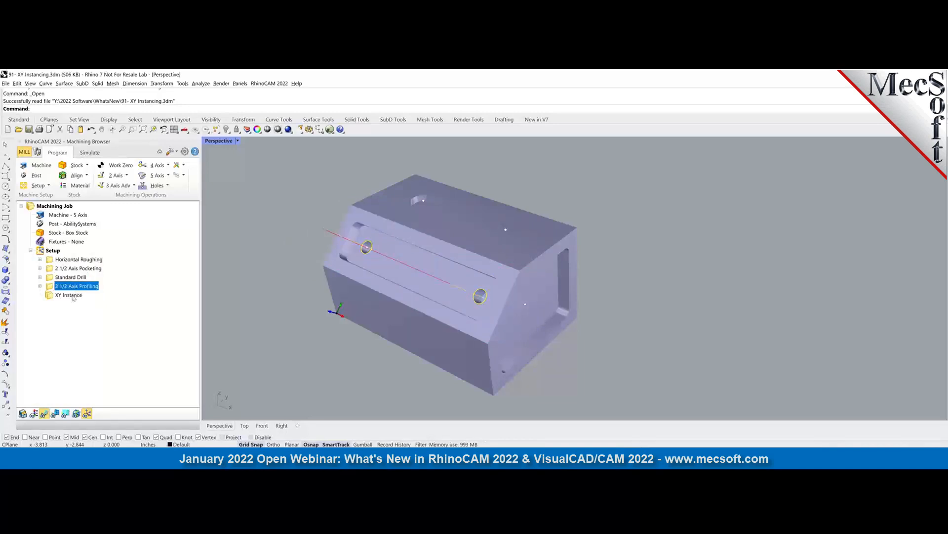
{"action": "left_click", "coordinate": [74, 295]}
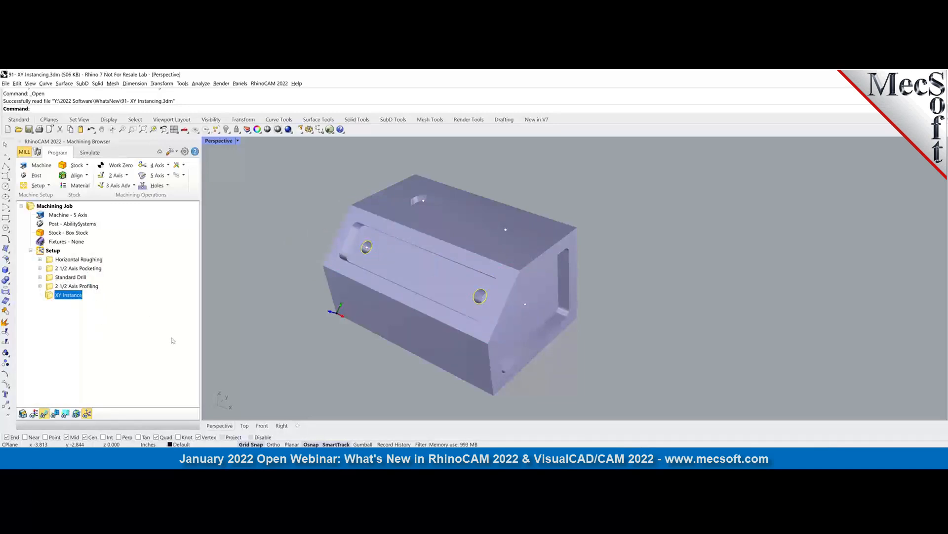
{"action": "left_click", "coordinate": [89, 288]}
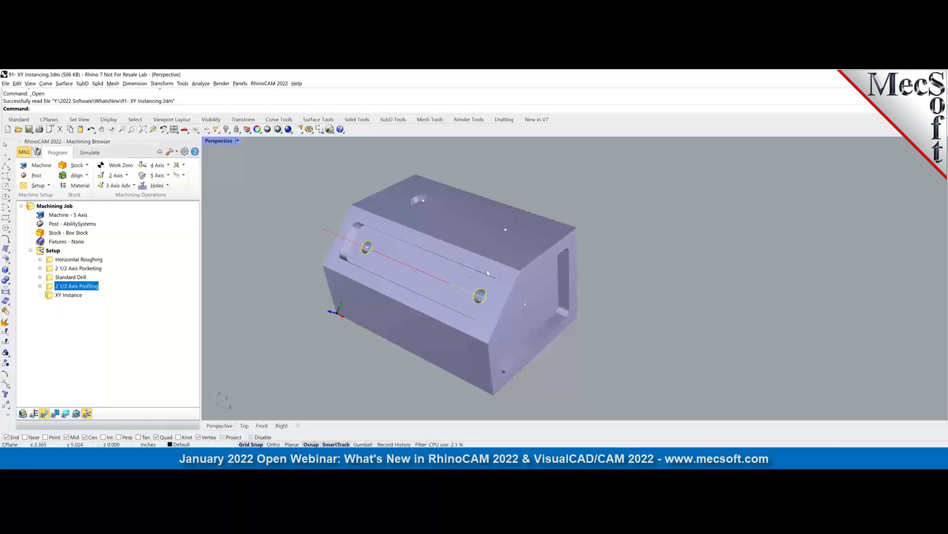
Check the linear spacing and copy settings of the XY Instance operation and generate it.
{"action": "left_click", "coordinate": [50, 298]}
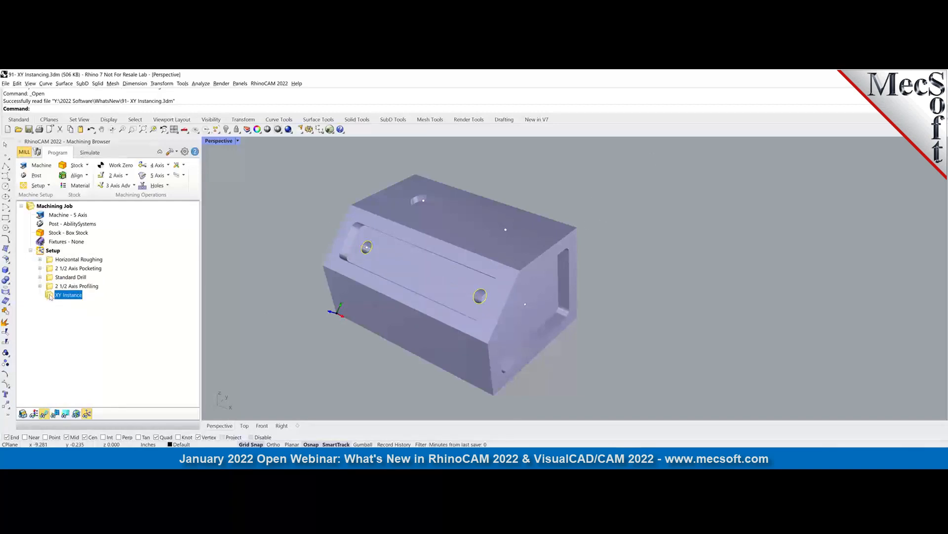
{"action": "double_click", "coordinate": [50, 297]}
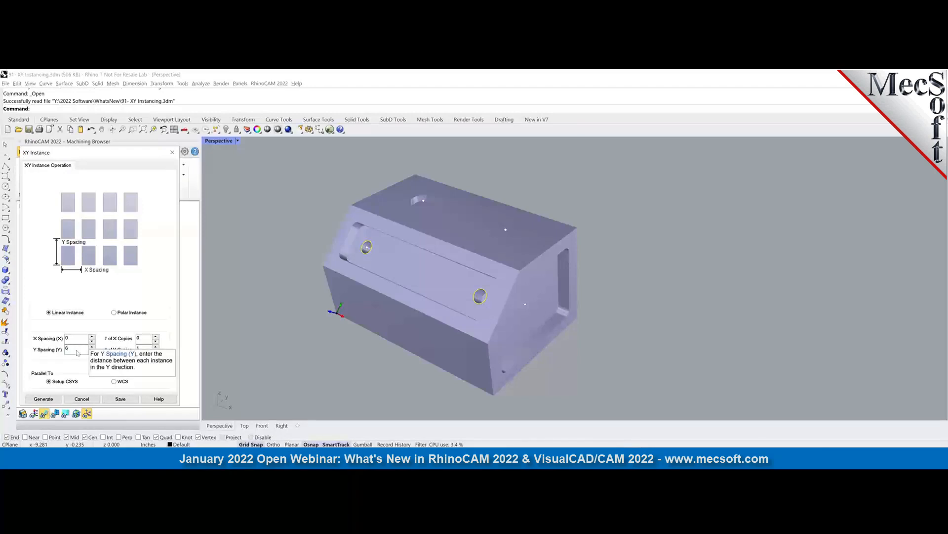
{"action": "left_click", "coordinate": [45, 398]}
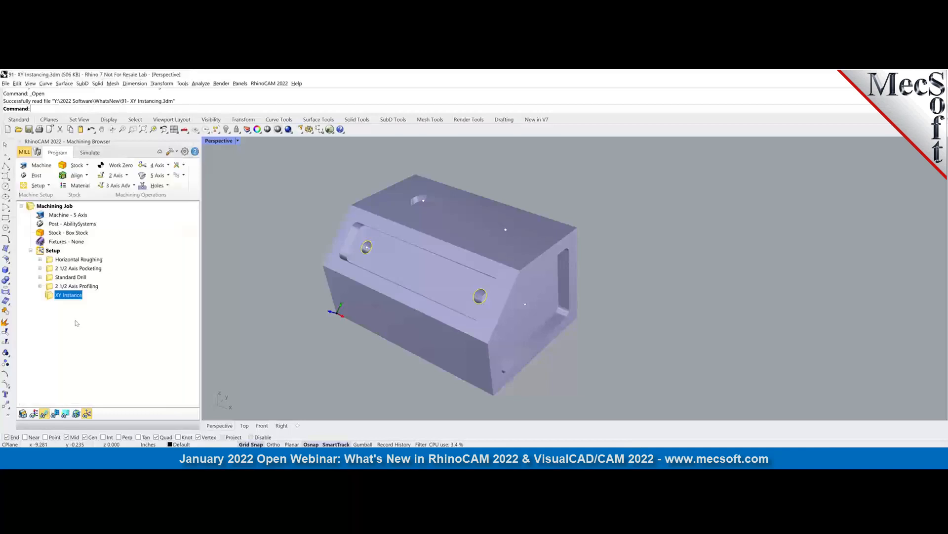
Place XY Instance first in the Setup and nest Horizontal Roughing, 2 1/2 Axis Pocketing, Standard Drill and 2 1/2 Axis Profiling inside it.
{"action": "left_click_drag", "start_coordinate": [52, 293], "coordinate": [38, 257]}
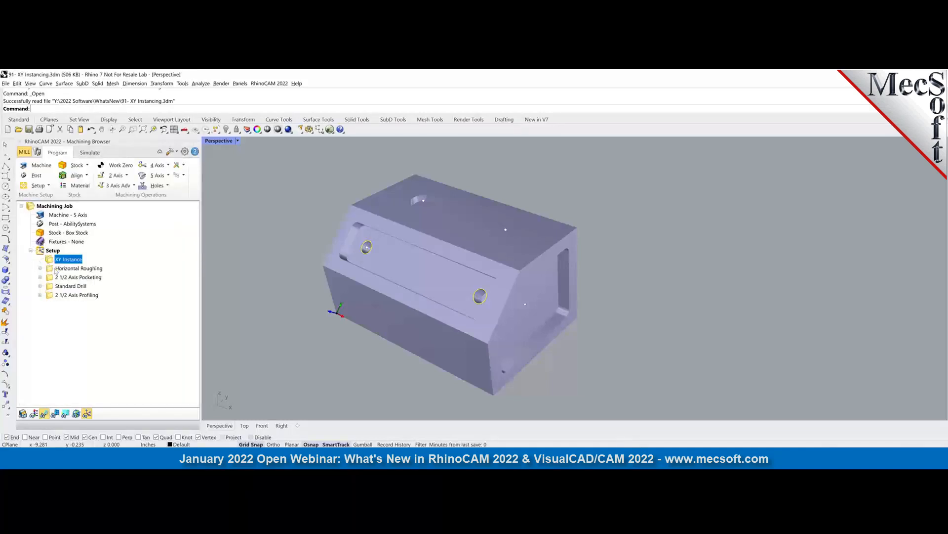
{"action": "left_click", "coordinate": [55, 270]}
{"action": "left_click", "coordinate": [61, 277], "text": "ctrl"}
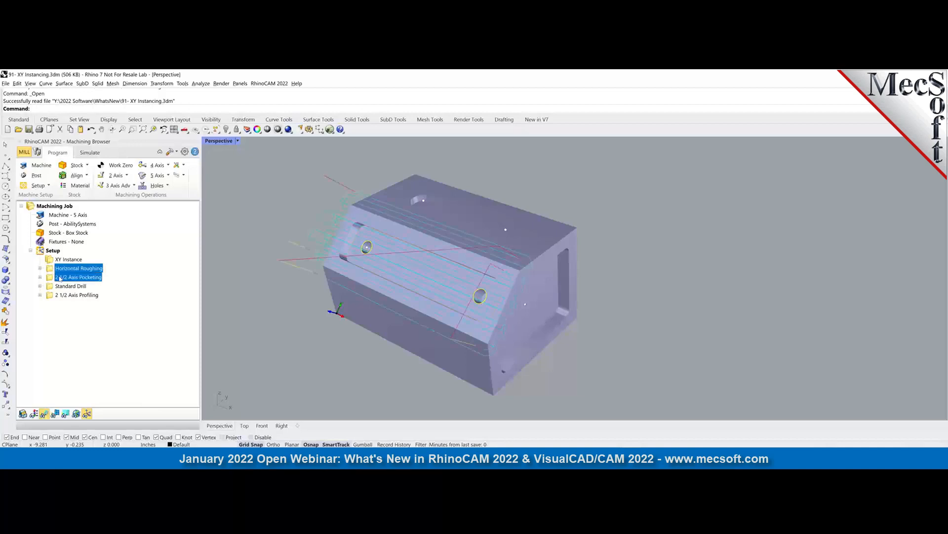
{"action": "left_click", "coordinate": [64, 286], "text": "ctrl"}
{"action": "left_click", "coordinate": [68, 295], "text": "ctrl"}
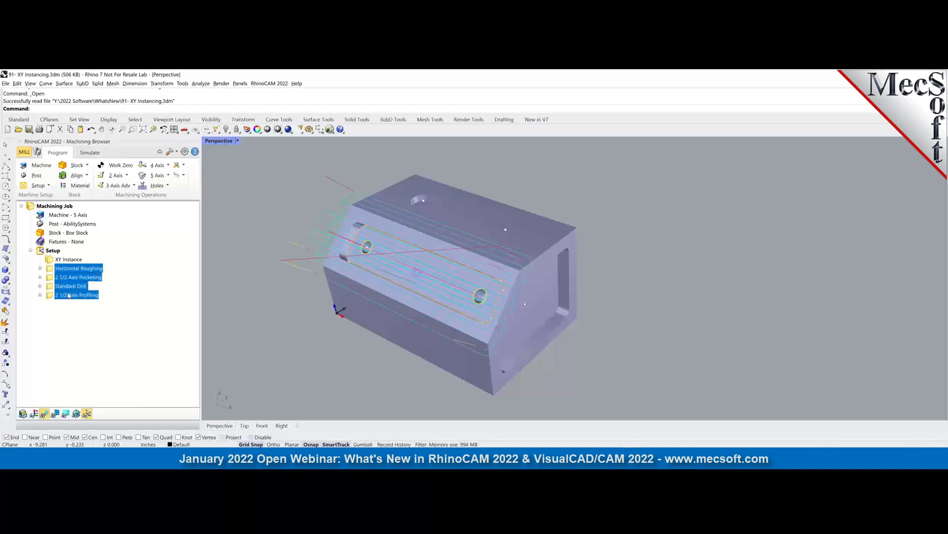
{"action": "left_click", "coordinate": [59, 259]}
{"action": "left_click_drag", "start_coordinate": [57, 262], "coordinate": [58, 261]}
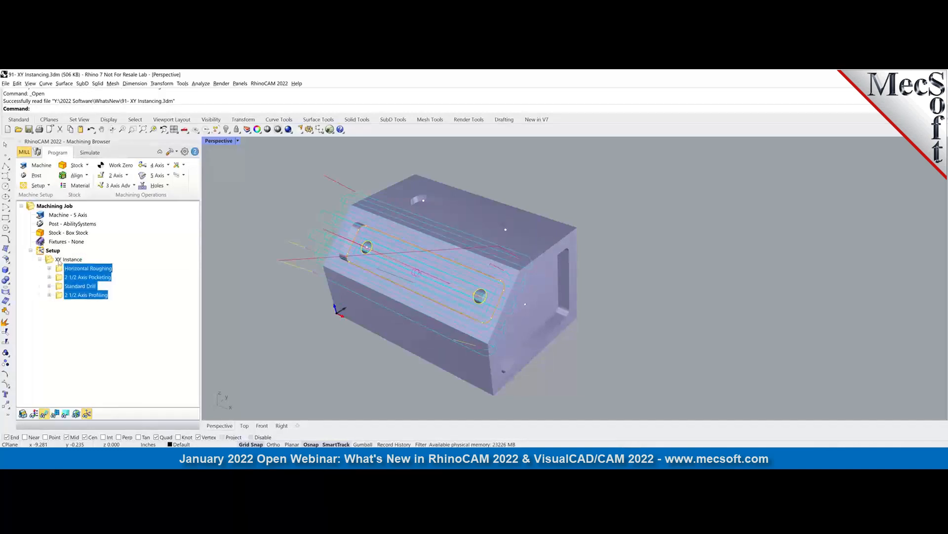
Display the XY Instance toolpaths and examine the original and the copied instance around the block.
{"action": "left_click", "coordinate": [68, 259]}
{"action": "scroll", "coordinate": [490, 169], "scroll_direction": "down", "scroll_amount": 5}
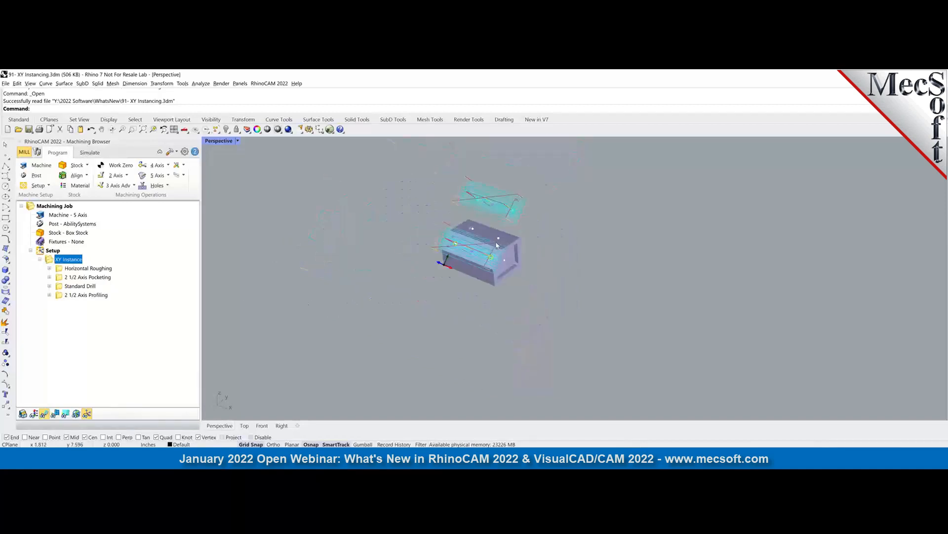
{"action": "scroll", "coordinate": [489, 169], "scroll_direction": "up", "scroll_amount": 2}
{"action": "mouse_move", "coordinate": [432, 260]}
{"action": "right_mouse_down"}
{"action": "mouse_move", "coordinate": [387, 244]}
{"action": "mouse_move", "coordinate": [422, 248]}
{"action": "right_mouse_up"}
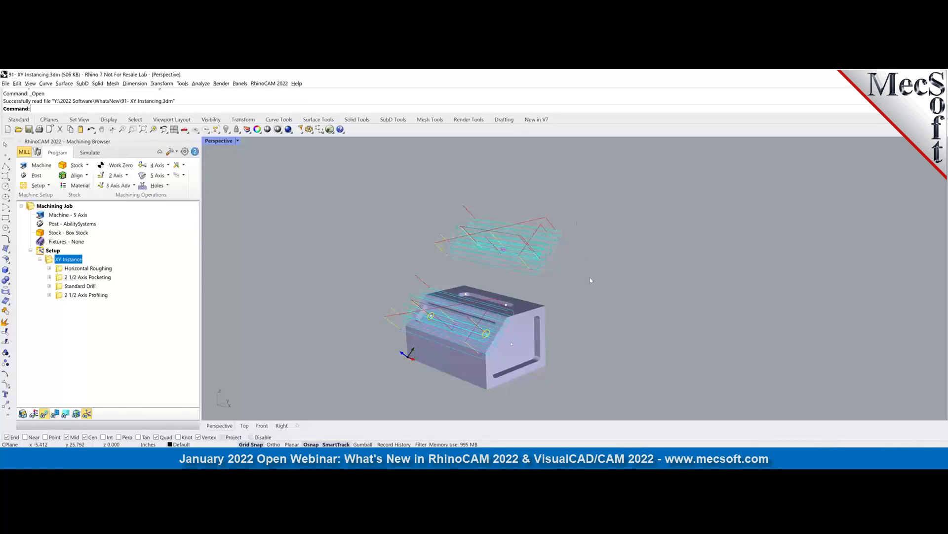
{"action": "scroll", "coordinate": [590, 281], "scroll_direction": "up", "scroll_amount": 2}
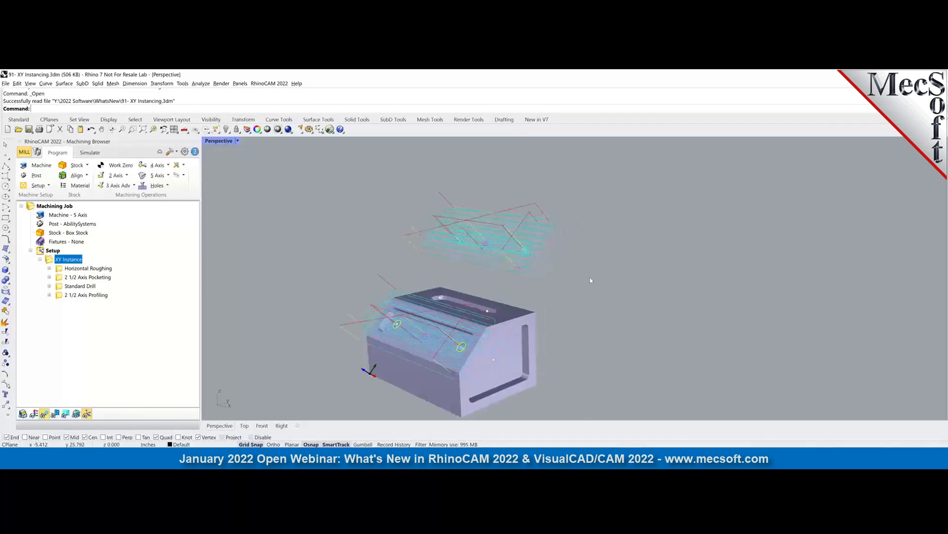
Set the XY Instance operation parallel to WCS, regenerate it, and examine the copied toolpaths around the block.
{"action": "scroll", "coordinate": [590, 280], "scroll_direction": "down", "scroll_amount": 1}
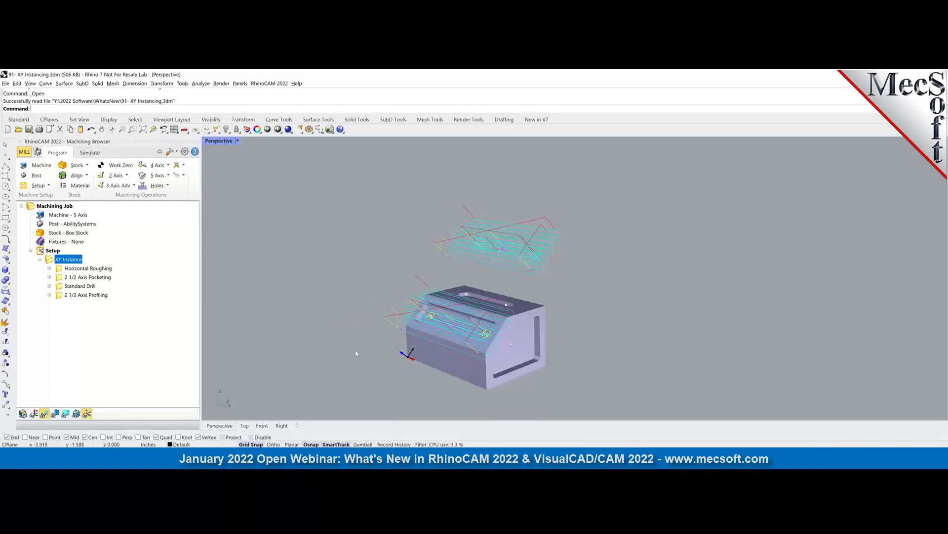
{"action": "double_click", "coordinate": [49, 259]}
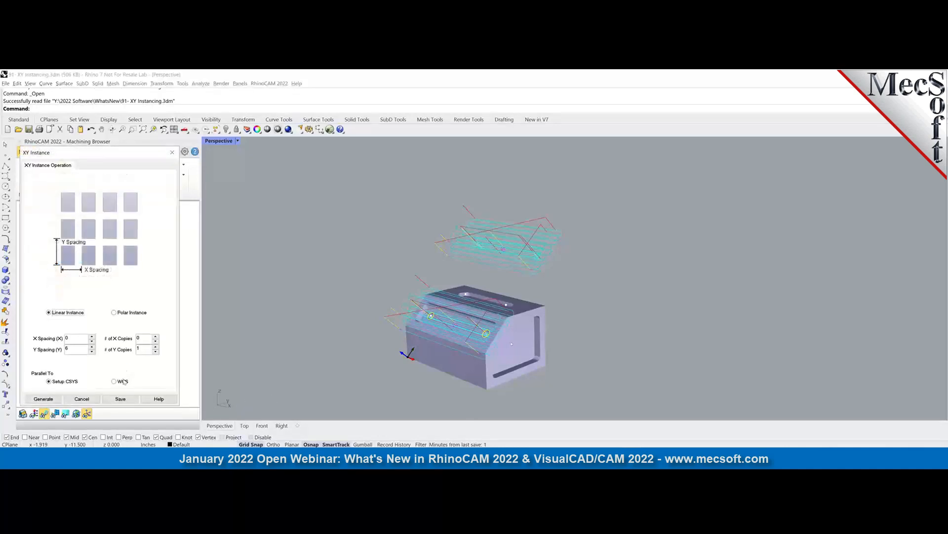
{"action": "left_click", "coordinate": [114, 381]}
{"action": "left_click", "coordinate": [44, 399]}
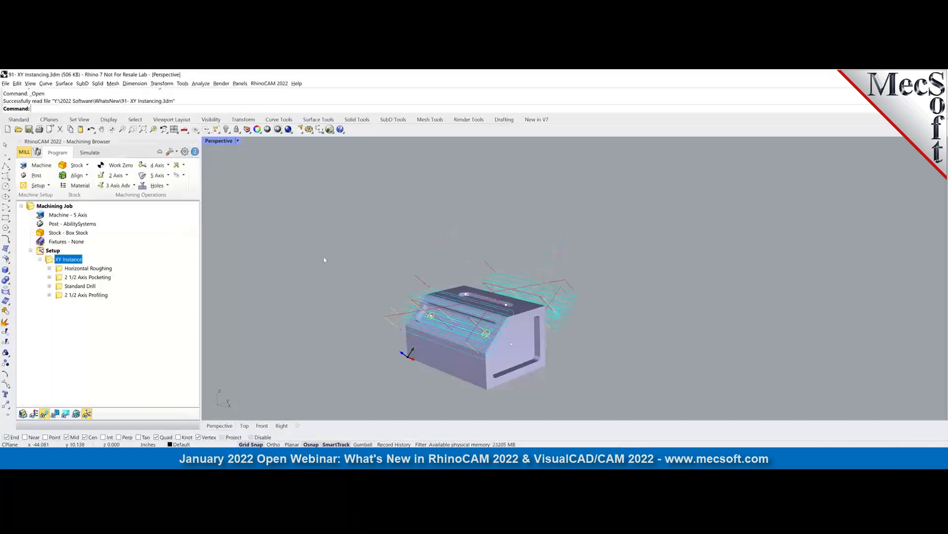
{"action": "right_click_drag", "start_coordinate": [623, 340], "coordinate": [544, 314]}
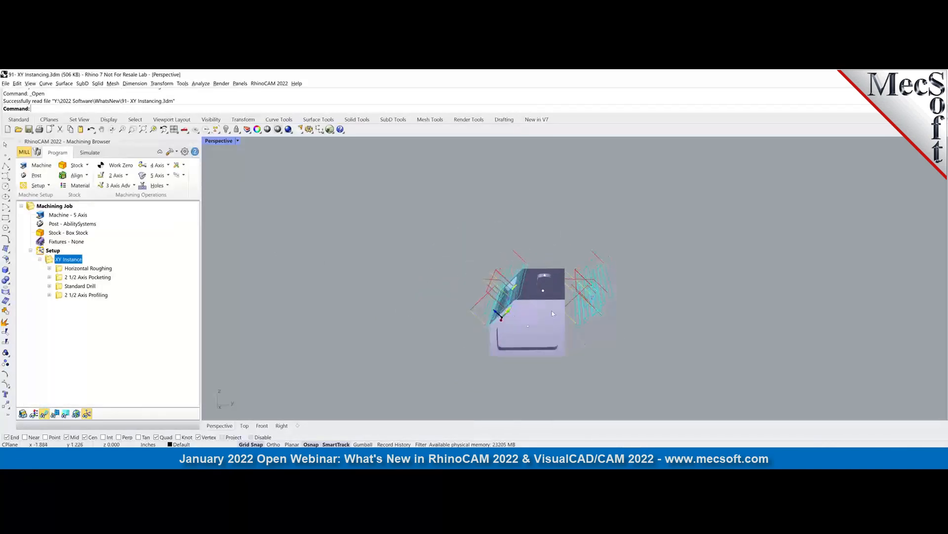
{"action": "right_click_drag", "start_coordinate": [650, 322], "coordinate": [554, 322]}
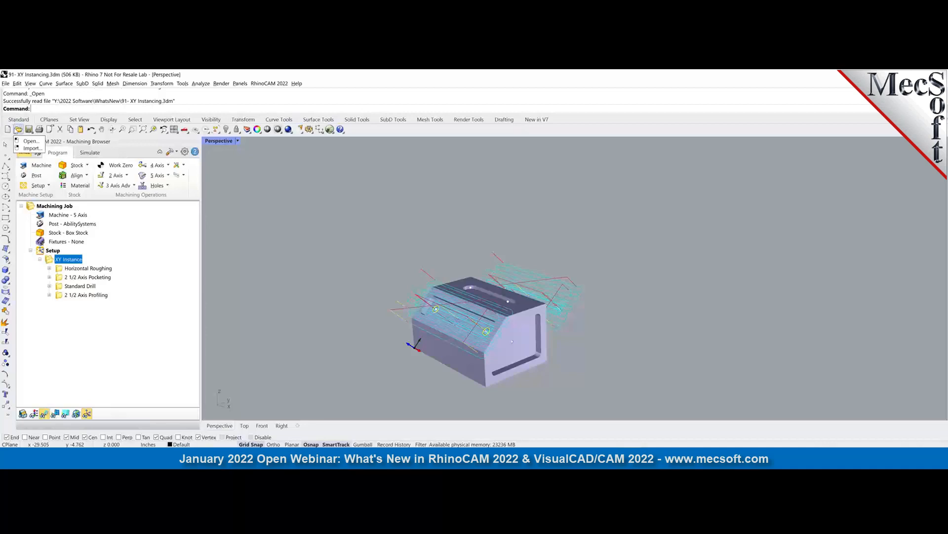
Open 93 - HoleMakingSelectCylinders.3dm without saving the XY Instancing file, and inspect the green holes in the curved surface.
{"action": "left_click", "coordinate": [18, 130]}
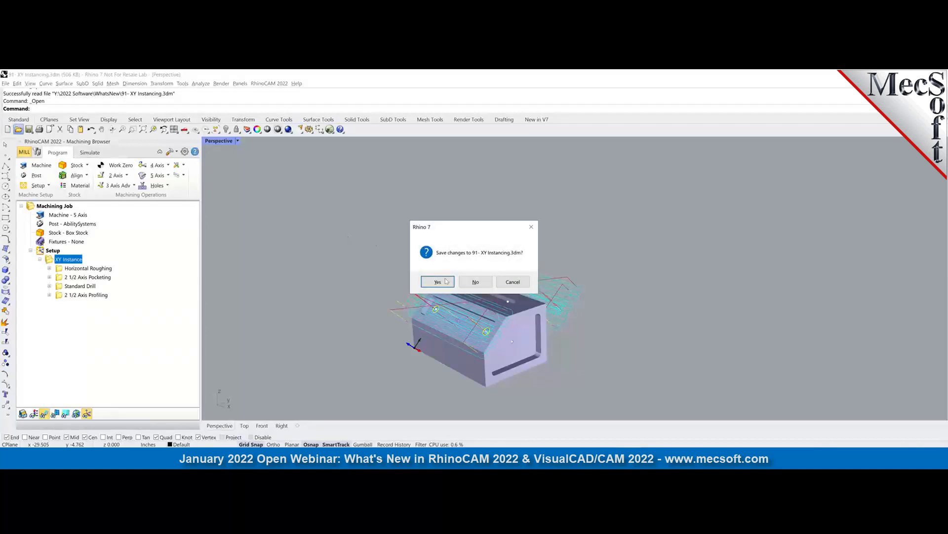
{"action": "left_click", "coordinate": [475, 281]}
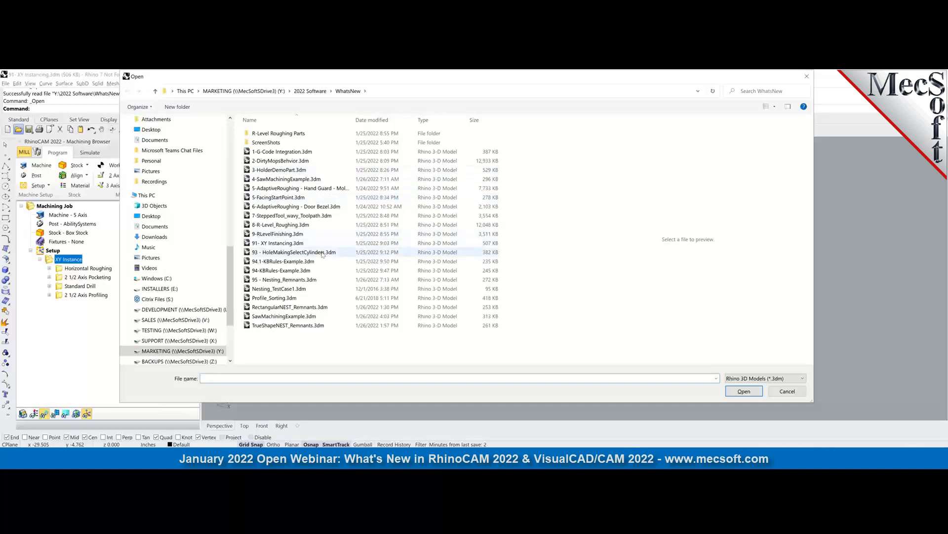
{"action": "left_click", "coordinate": [294, 252]}
{"action": "left_click", "coordinate": [744, 391]}
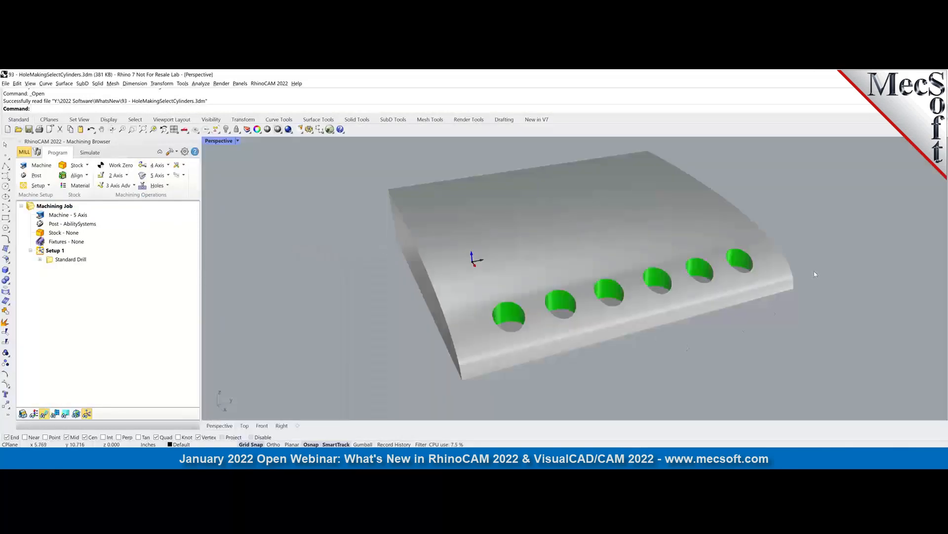
{"action": "scroll", "coordinate": [815, 273], "scroll_direction": "up", "scroll_amount": 2}
{"action": "right_click_drag", "start_coordinate": [616, 368], "coordinate": [637, 374]}
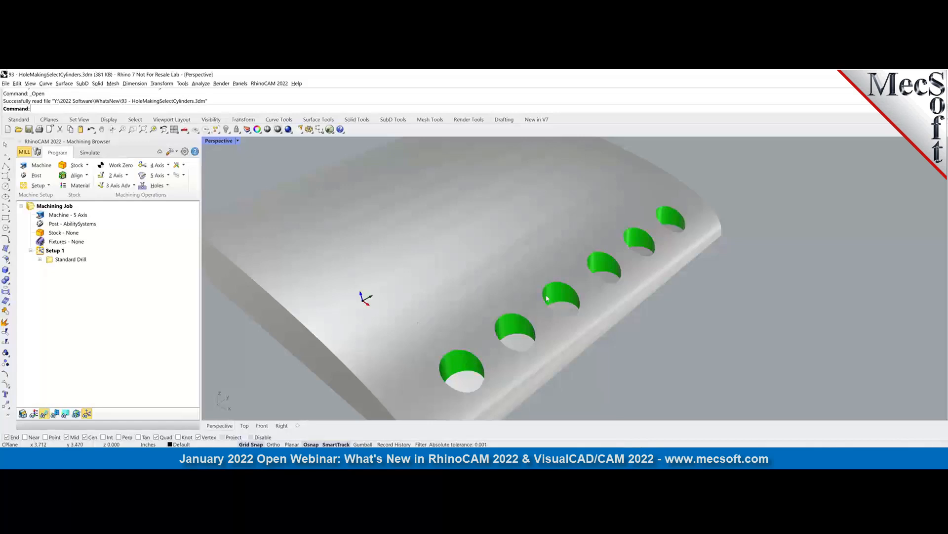
{"action": "right_click_drag", "start_coordinate": [391, 317], "coordinate": [331, 319]}
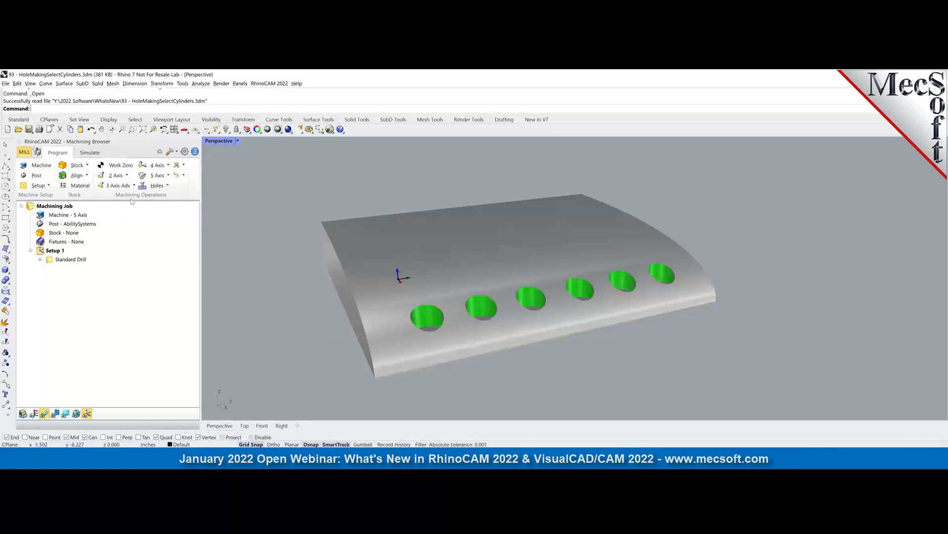
{"action": "left_click", "coordinate": [167, 186]}
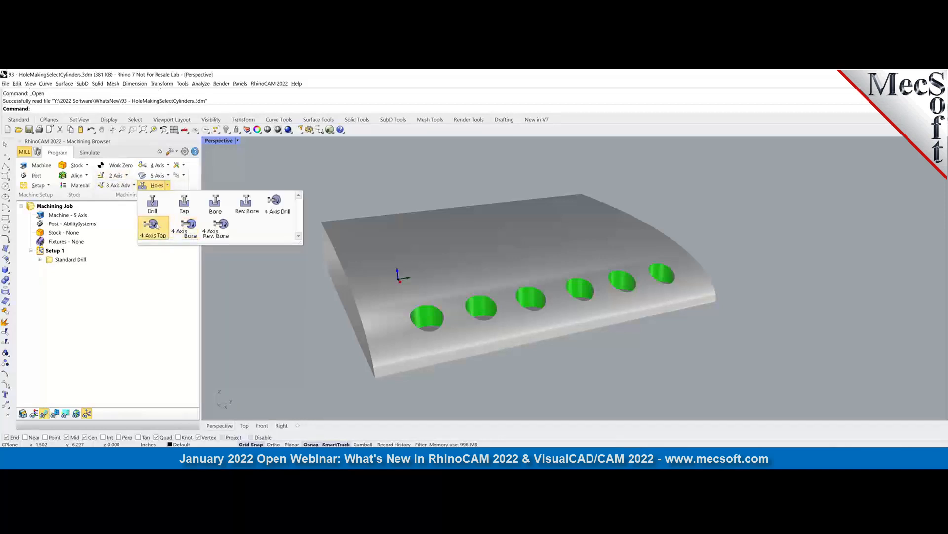
{"action": "left_click", "coordinate": [153, 226]}
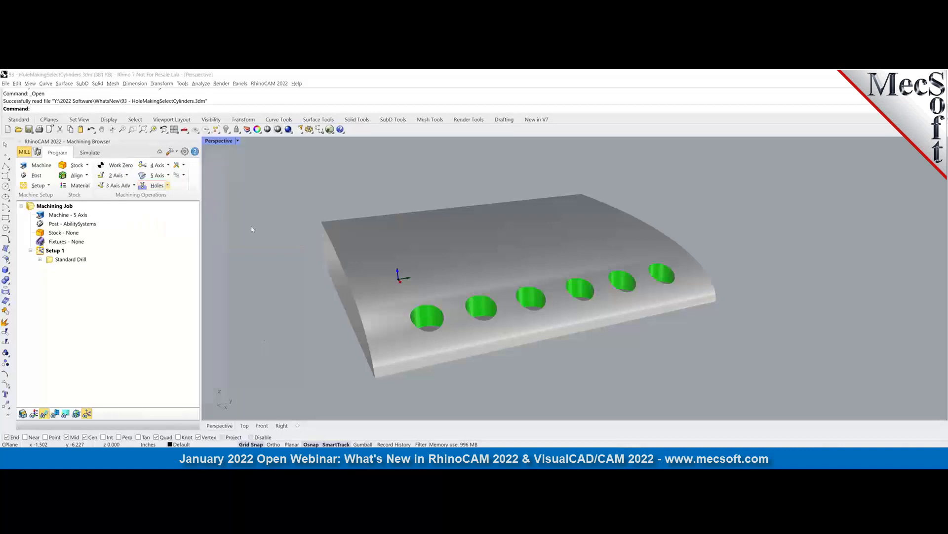
{"action": "left_click", "coordinate": [223, 153]}
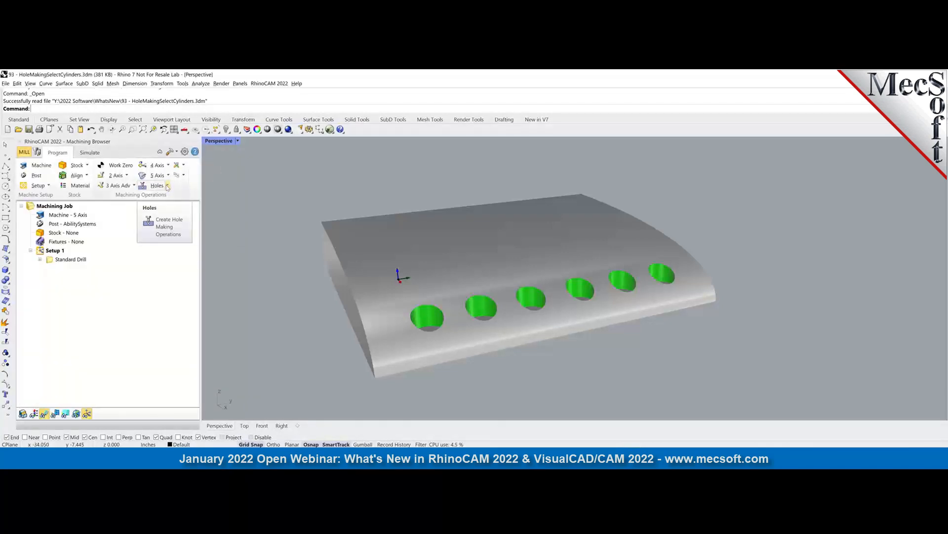
Start a Drill operation and select the cylindrical surfaces of all six green holes as its hole features.
{"action": "left_click", "coordinate": [167, 187]}
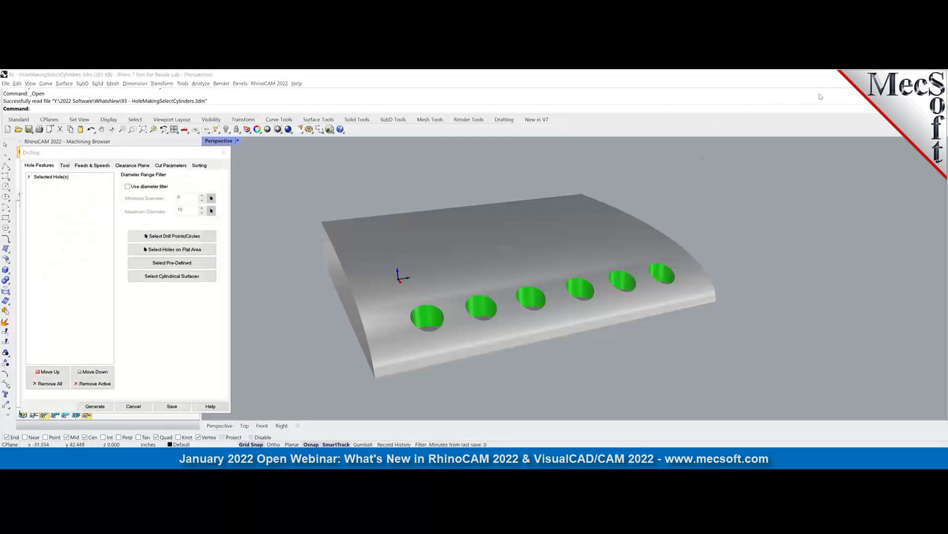
{"action": "left_click", "coordinate": [162, 279]}
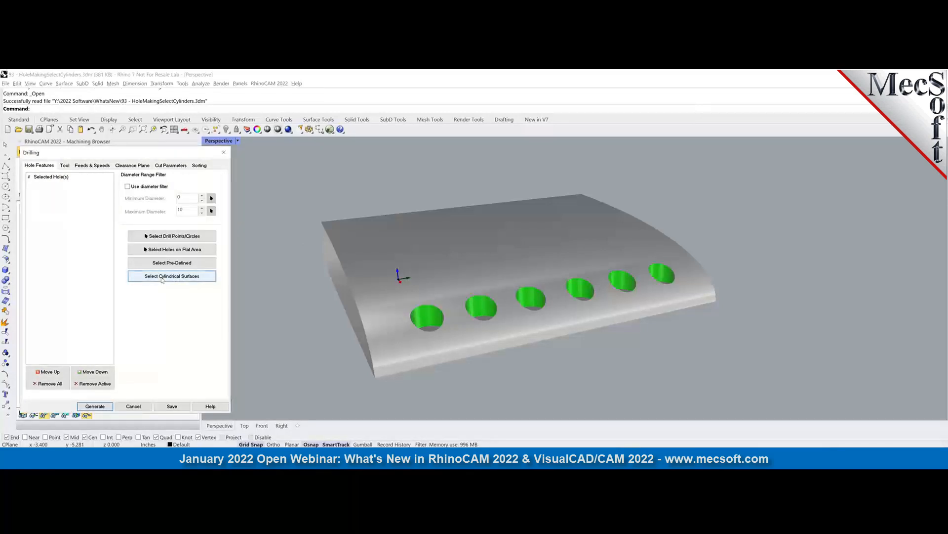
{"action": "left_click", "coordinate": [429, 321]}
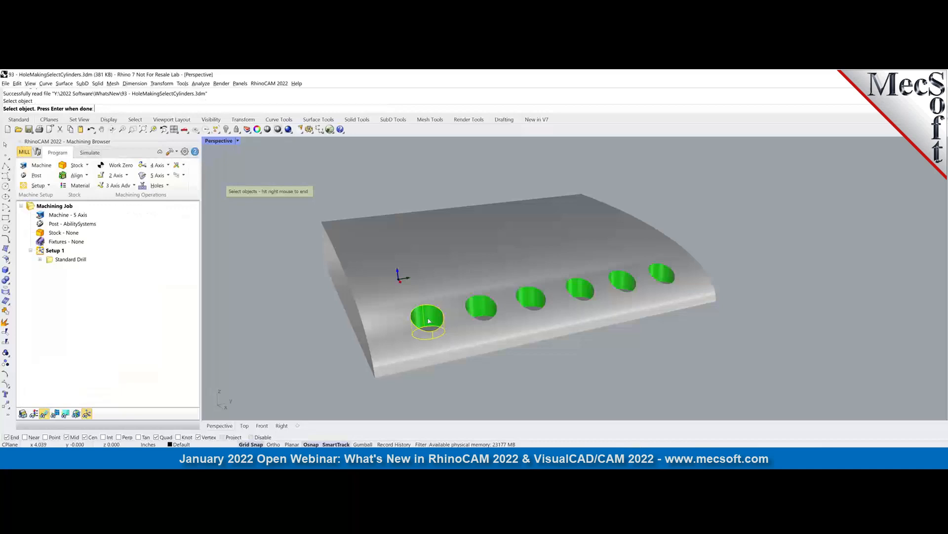
{"action": "left_click", "coordinate": [483, 311]}
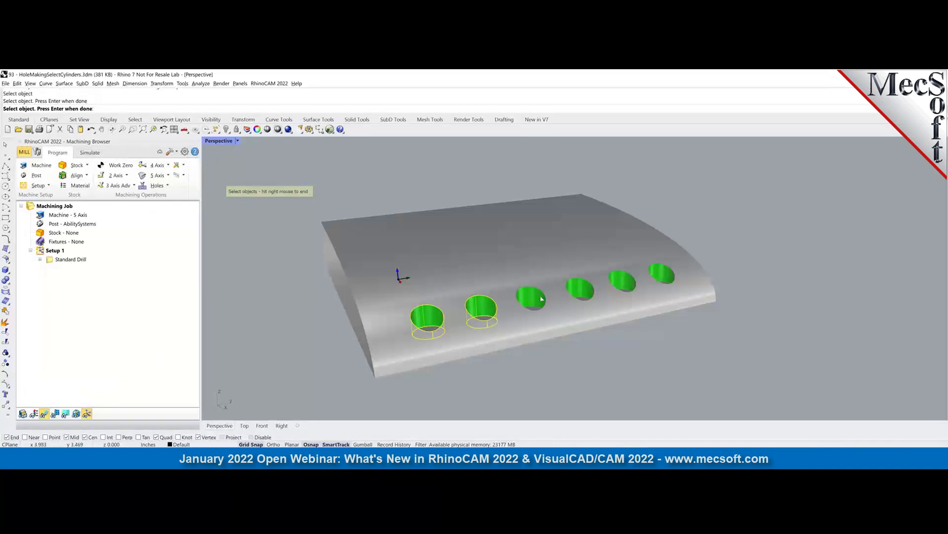
{"action": "left_click", "coordinate": [582, 287]}
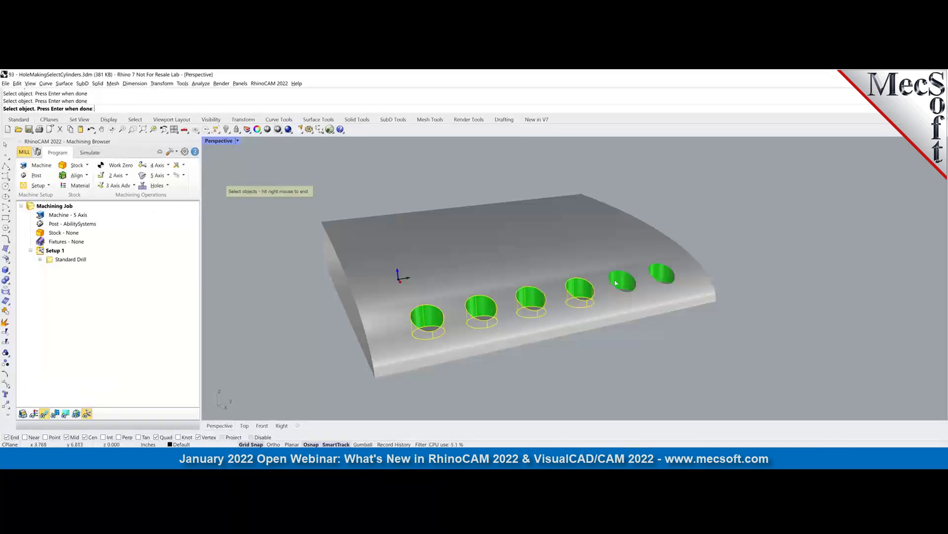
{"action": "left_click", "coordinate": [617, 282]}
{"action": "left_click", "coordinate": [664, 276]}
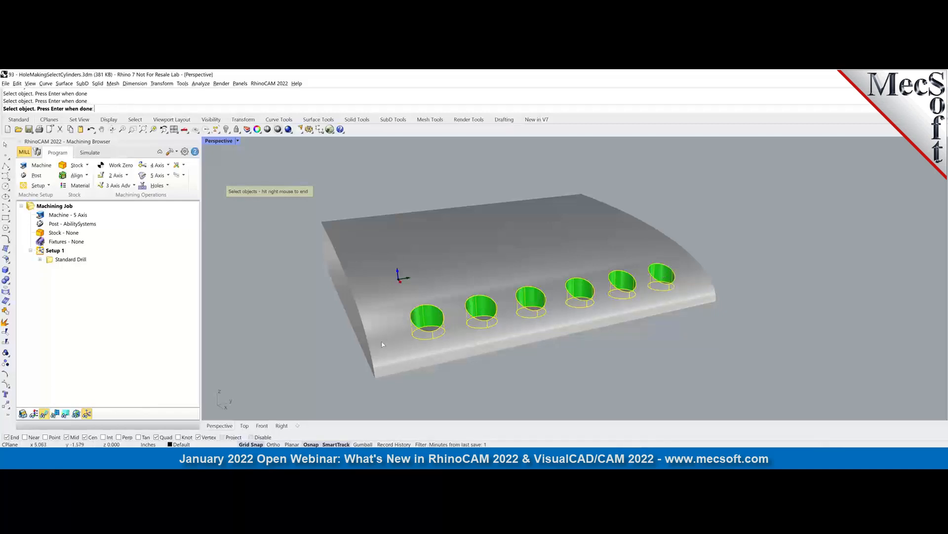
{"action": "right_click_drag", "start_coordinate": [398, 271], "coordinate": [413, 345]}
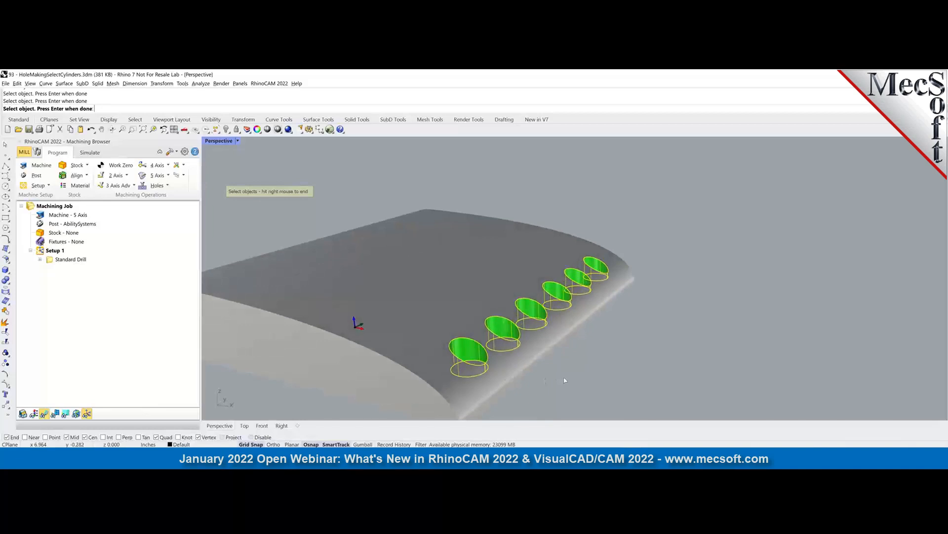
{"action": "right_click", "coordinate": [565, 381]}
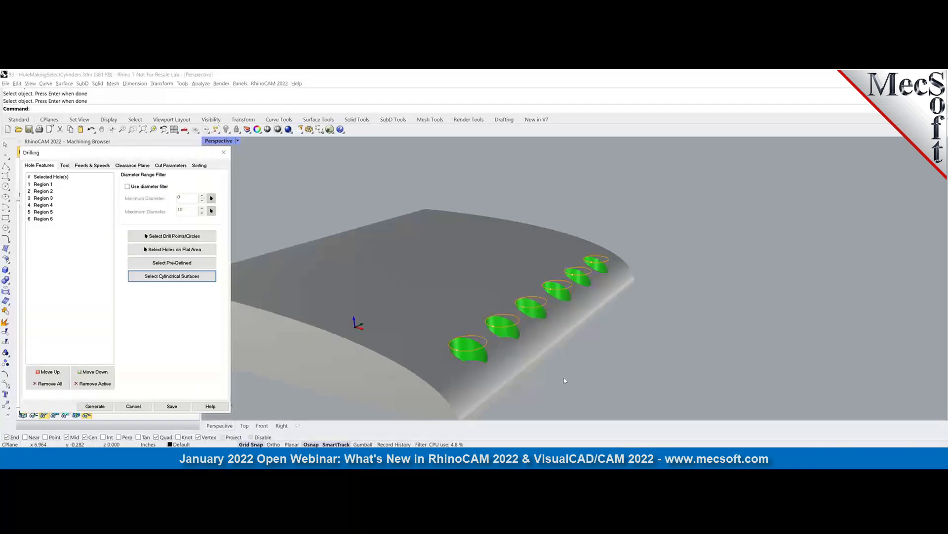
Check the drill tool and its feeds and speeds, generate the drilling operation, and examine its toolpath over the six holes.
{"action": "right_click_drag", "start_coordinate": [420, 367], "coordinate": [432, 368]}
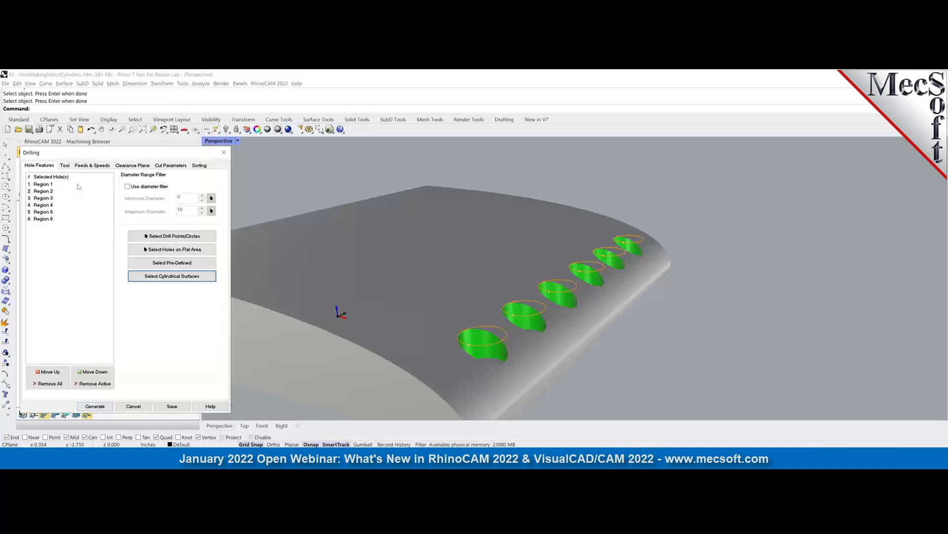
{"action": "left_click", "coordinate": [65, 167]}
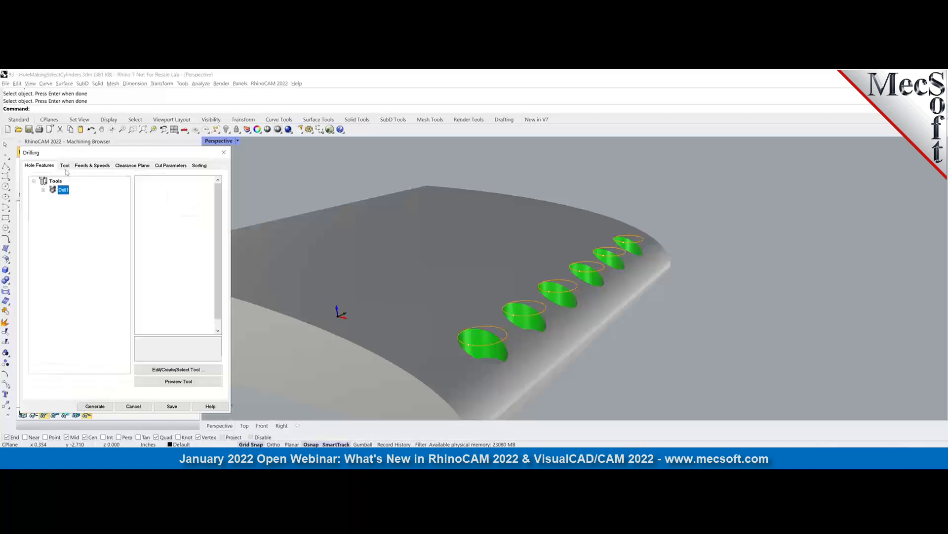
{"action": "left_click", "coordinate": [92, 166]}
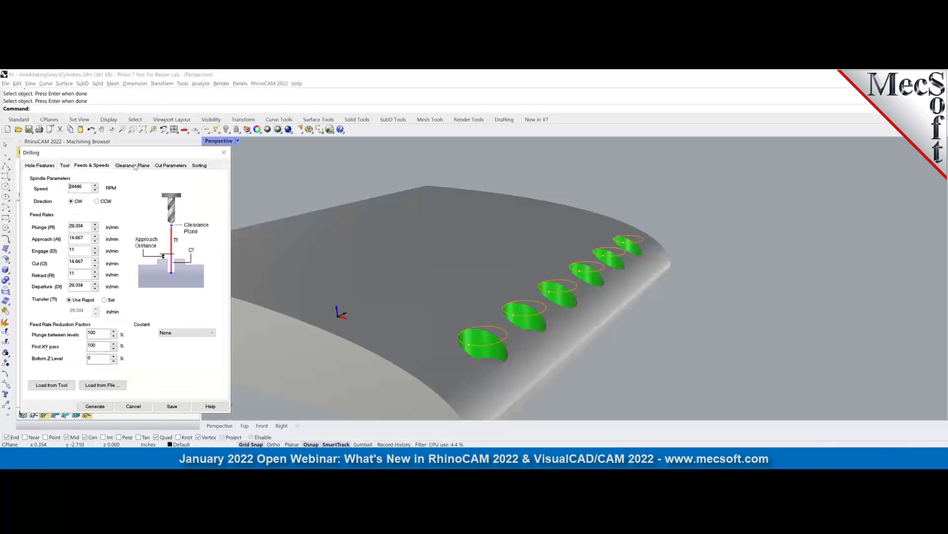
{"action": "left_click", "coordinate": [97, 406]}
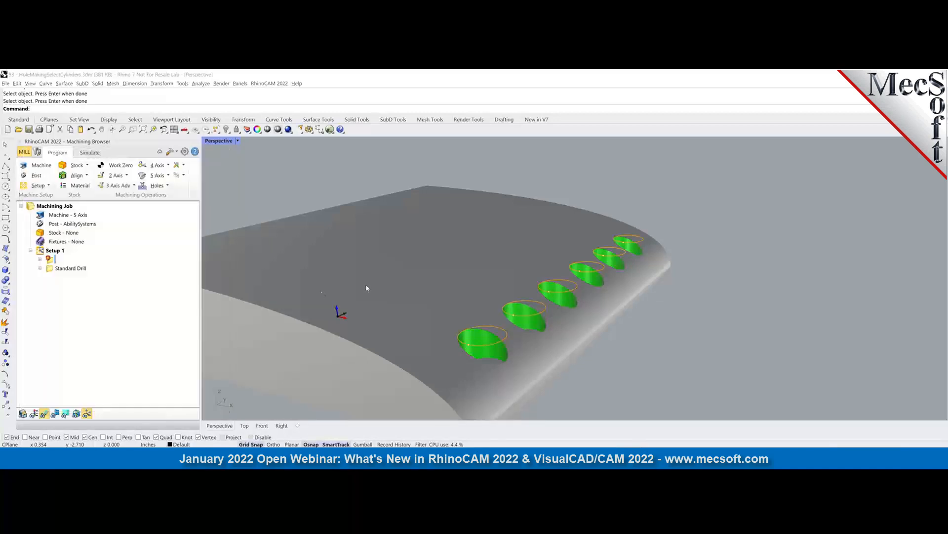
{"action": "right_click_drag", "start_coordinate": [600, 291], "coordinate": [569, 374]}
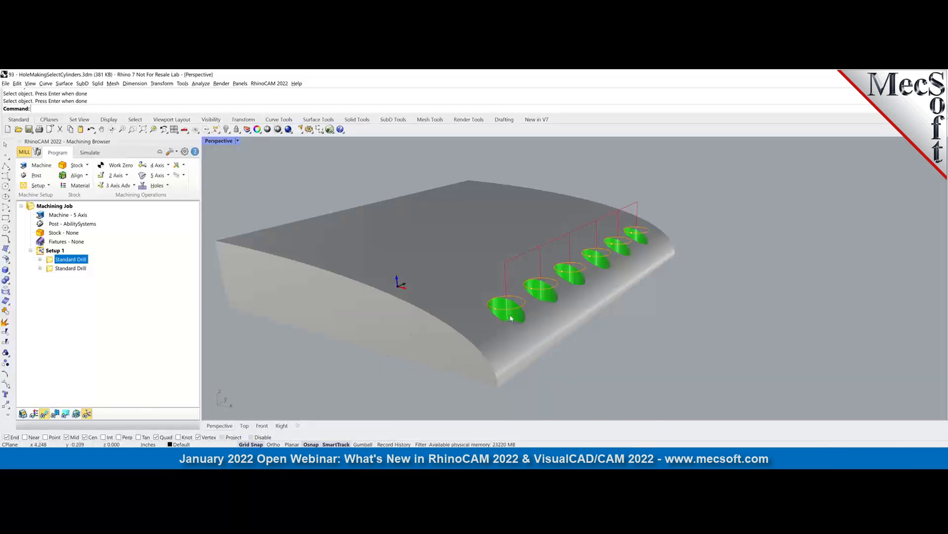
{"action": "right_click_drag", "start_coordinate": [539, 327], "coordinate": [529, 346]}
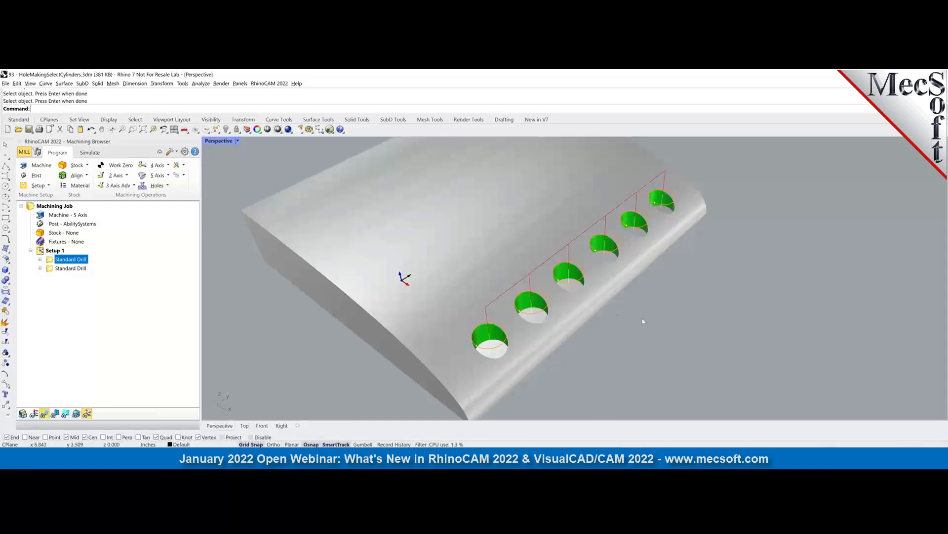
{"action": "right_click_drag", "start_coordinate": [572, 363], "coordinate": [385, 357]}
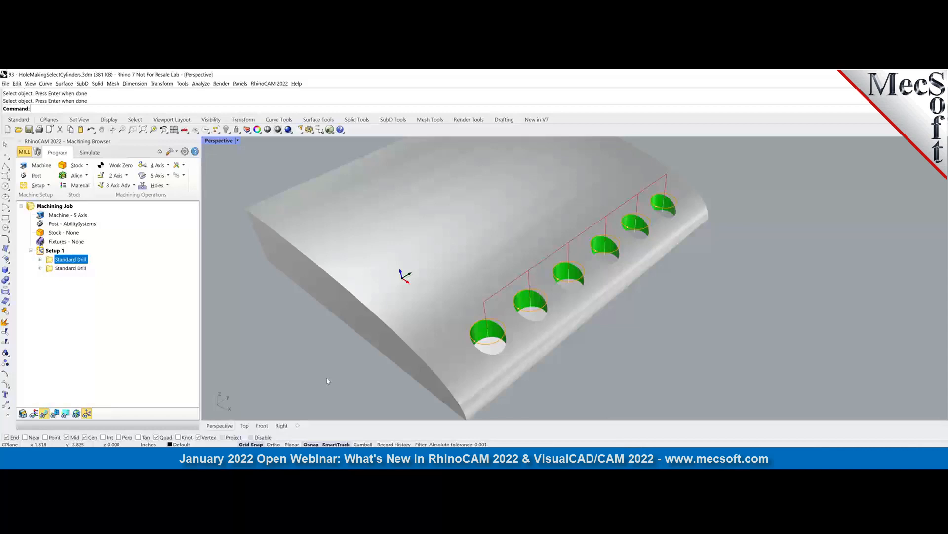
{"action": "mouse_move", "coordinate": [270, 274]}
{"action": "right_mouse_down"}
{"action": "mouse_move", "coordinate": [272, 251]}
{"action": "mouse_move", "coordinate": [271, 269]}
{"action": "right_mouse_up"}
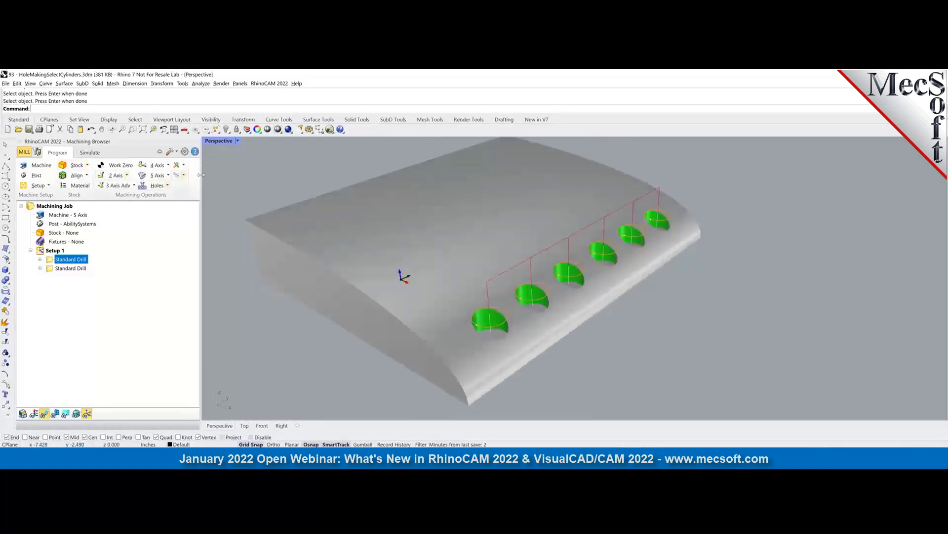
{"action": "scroll", "coordinate": [277, 186], "scroll_direction": "up", "scroll_amount": 2}
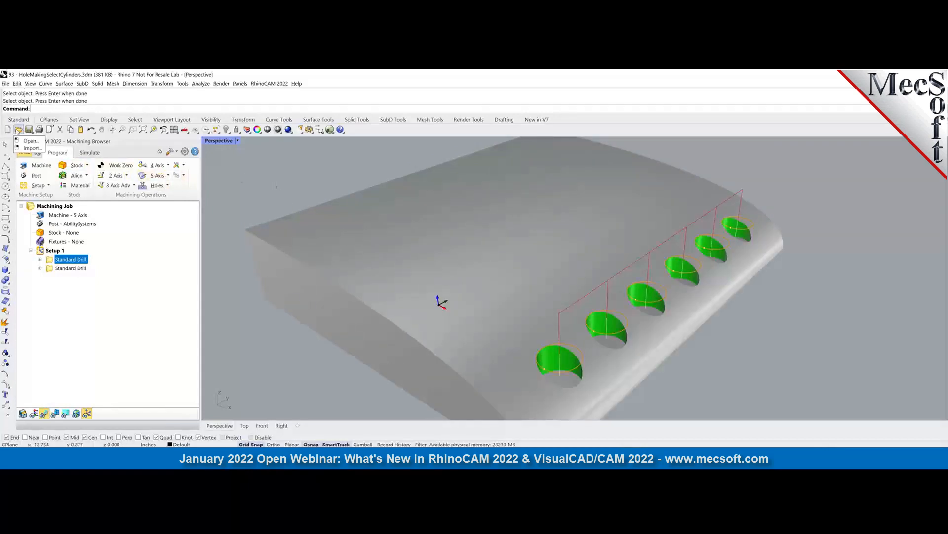
Open 94-KBRules-Example.3dm without saving the changes to the hole-making file.
{"action": "left_click", "coordinate": [18, 129]}
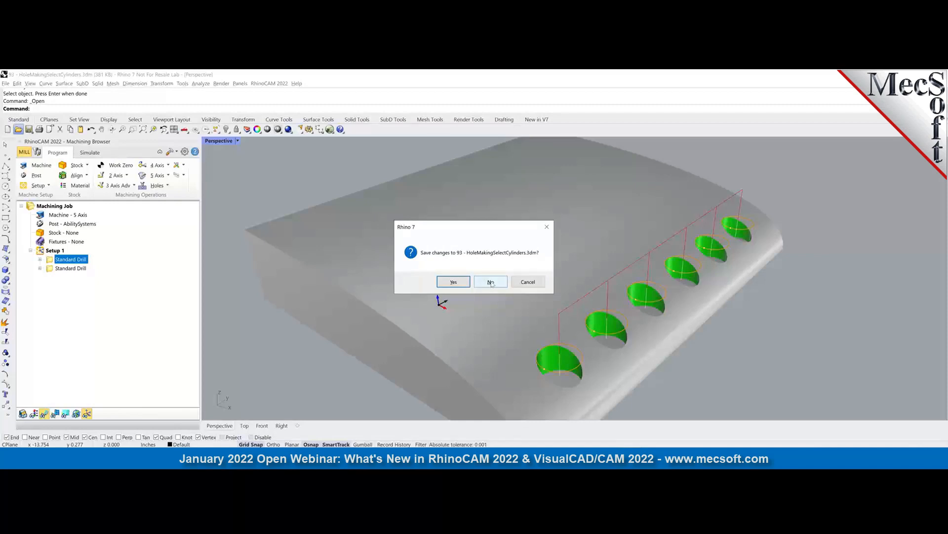
{"action": "left_click", "coordinate": [491, 282]}
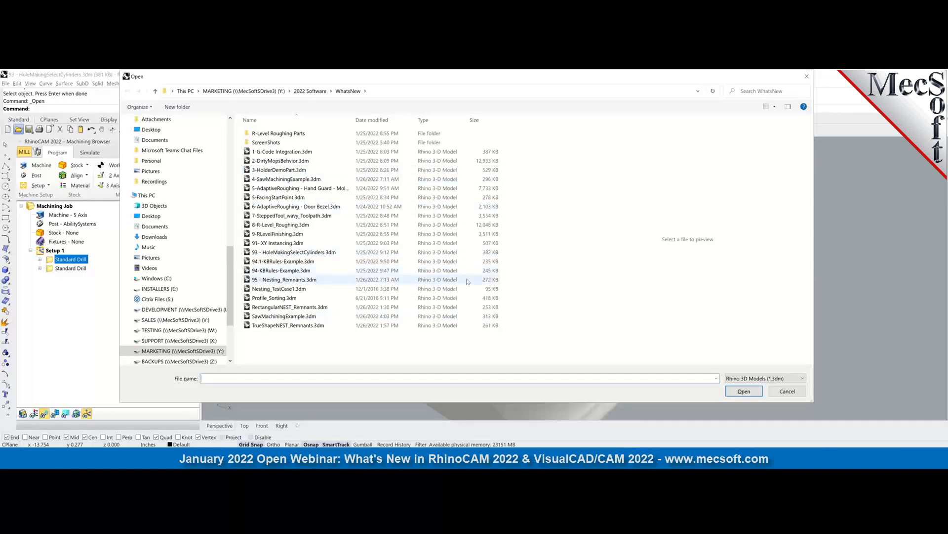
{"action": "left_click", "coordinate": [279, 262]}
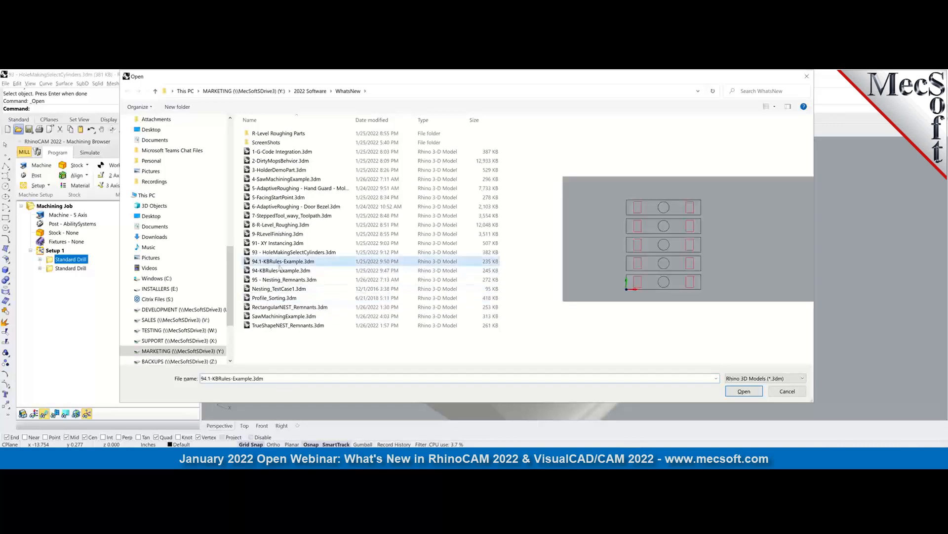
{"action": "left_click", "coordinate": [282, 271]}
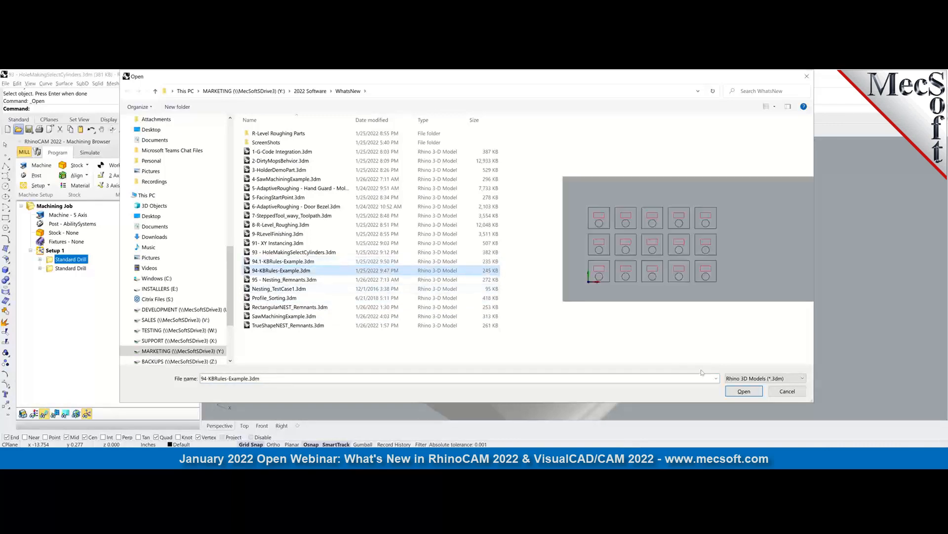
{"action": "left_click", "coordinate": [744, 391]}
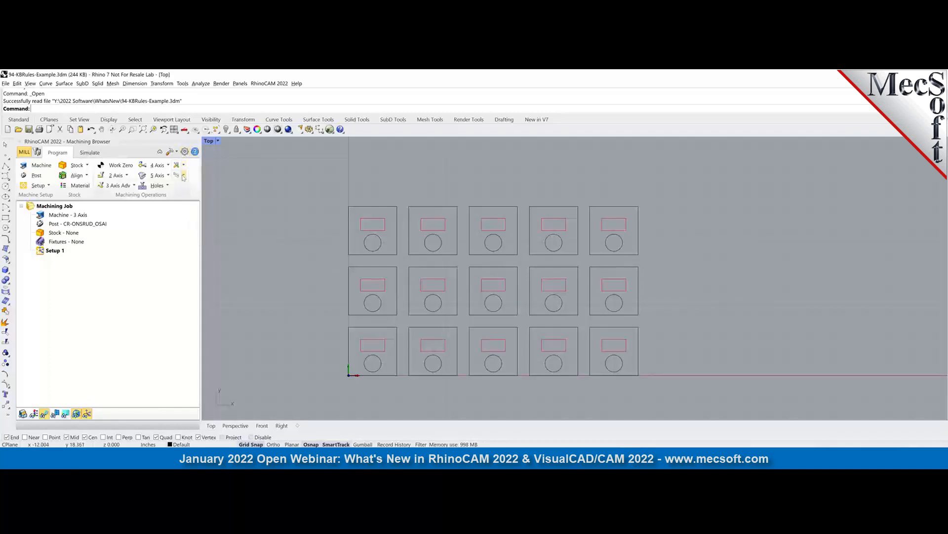
Load the knowledge base file WidgetWithRules.vkb into the machining job.
{"action": "left_click", "coordinate": [183, 176]}
{"action": "left_click", "coordinate": [188, 192]}
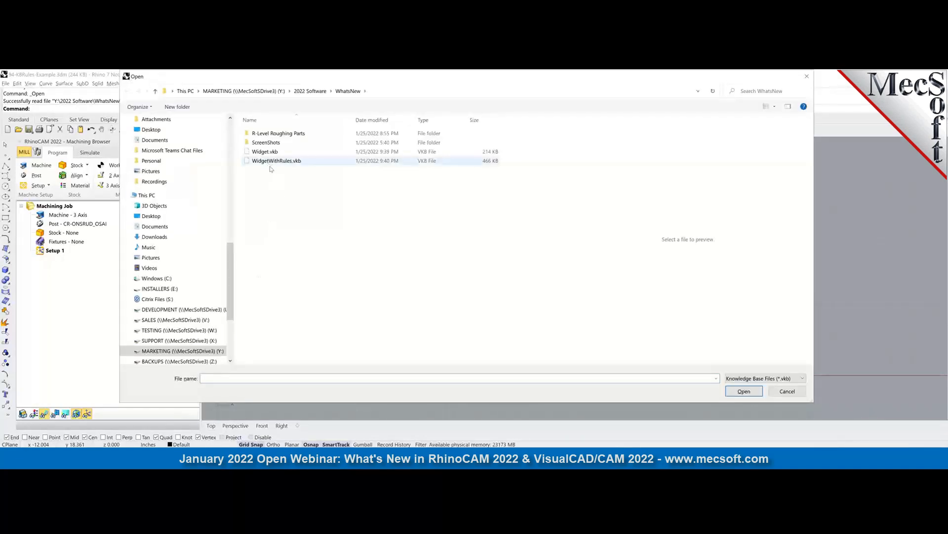
{"action": "left_click", "coordinate": [270, 163]}
{"action": "left_click", "coordinate": [741, 391]}
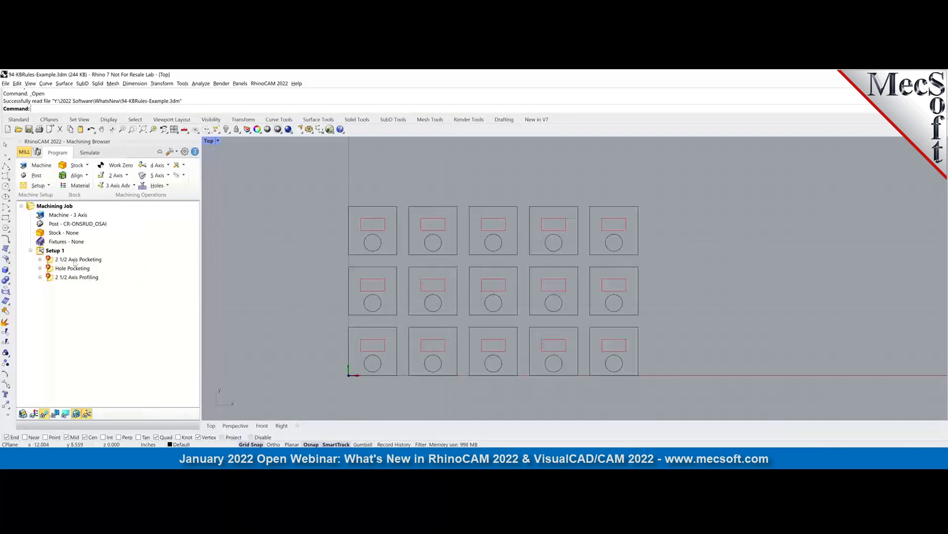
Examine which part geometry is assigned to the 2 1/2 Axis Pocketing, Hole Pocketing and 2 1/2 Axis Profiling operations.
{"action": "left_click", "coordinate": [74, 259]}
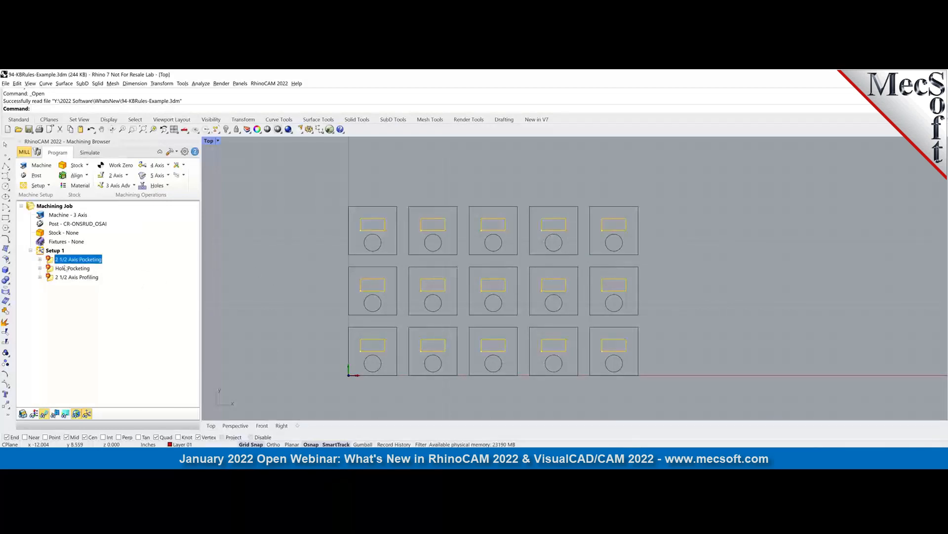
{"action": "left_click", "coordinate": [65, 268]}
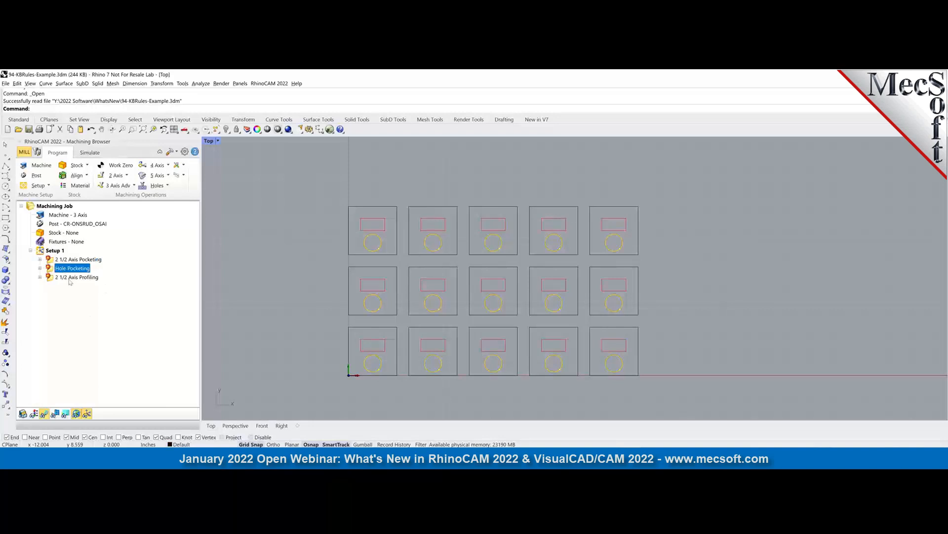
{"action": "left_click", "coordinate": [66, 259]}
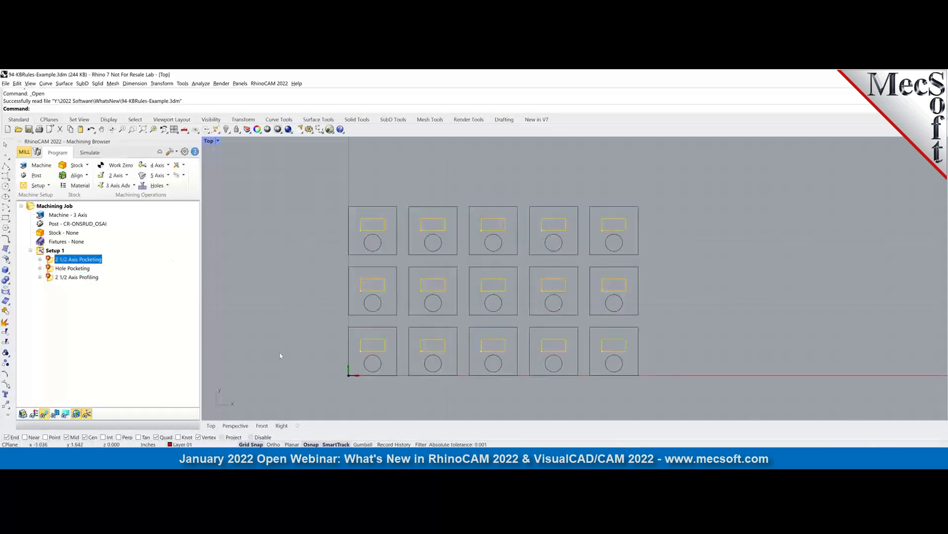
{"action": "left_click", "coordinate": [76, 270]}
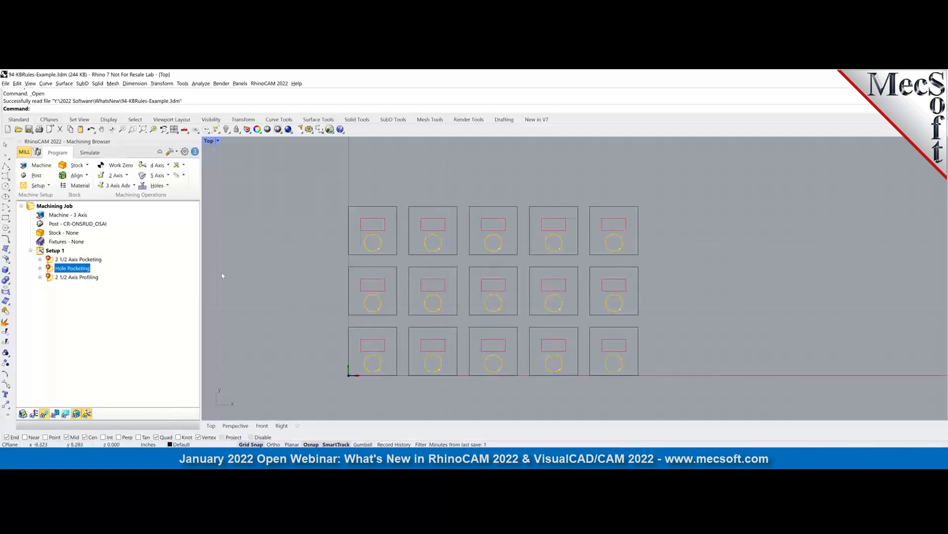
{"action": "left_click", "coordinate": [76, 277]}
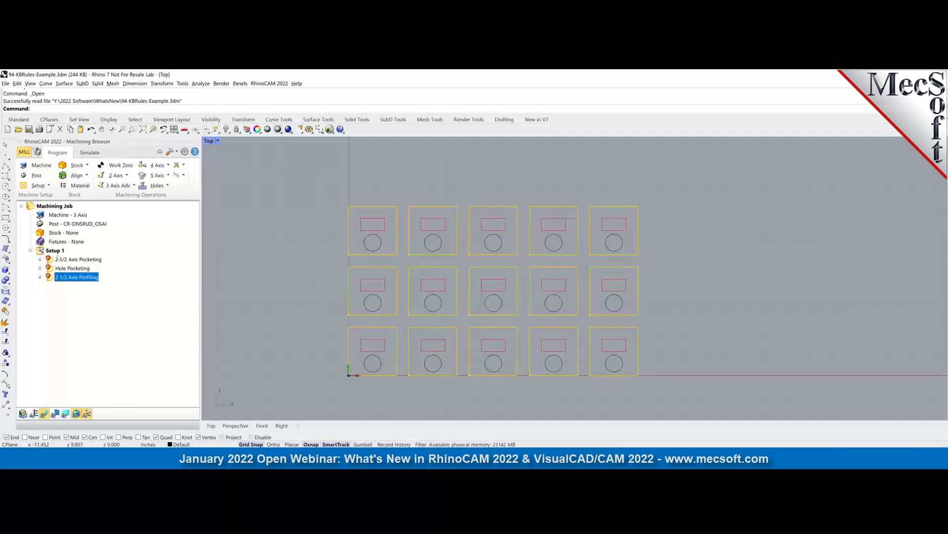
Regenerate the toolpaths of the 2 1/2 Axis Pocketing, Hole Pocketing and 2 1/2 Axis Profiling operations in Setup 1.
{"action": "left_click", "coordinate": [69, 260]}
{"action": "right_click", "coordinate": [58, 259]}
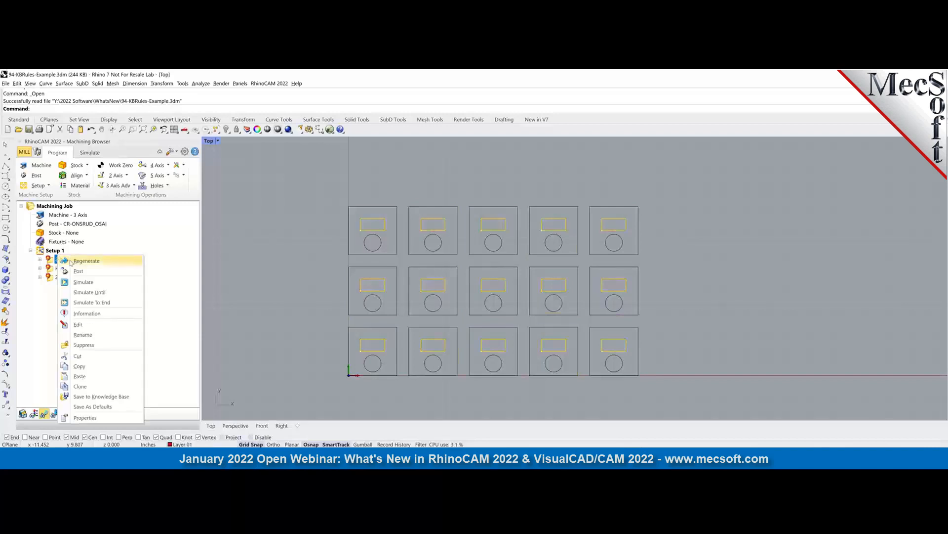
{"action": "left_click", "coordinate": [71, 261]}
{"action": "left_click", "coordinate": [72, 268]}
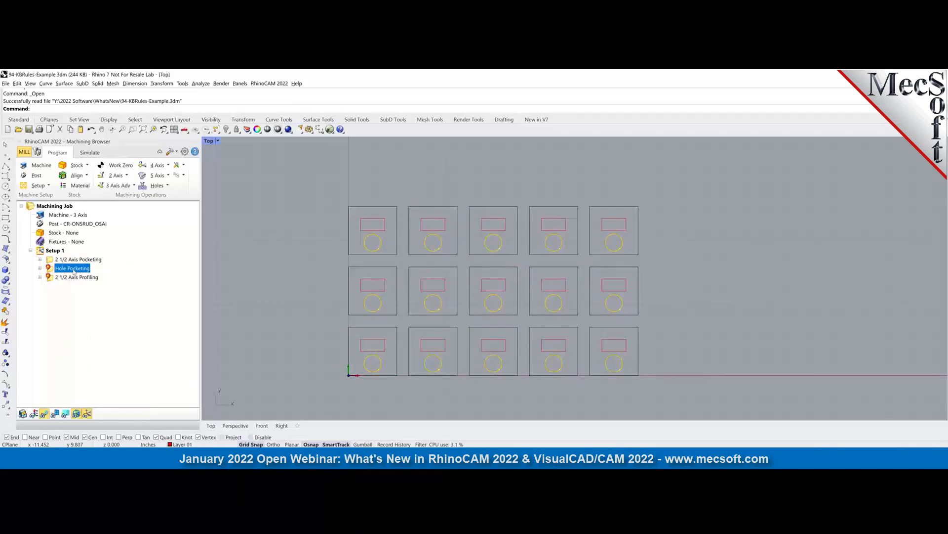
{"action": "right_click", "coordinate": [73, 270]}
{"action": "left_click", "coordinate": [79, 276]}
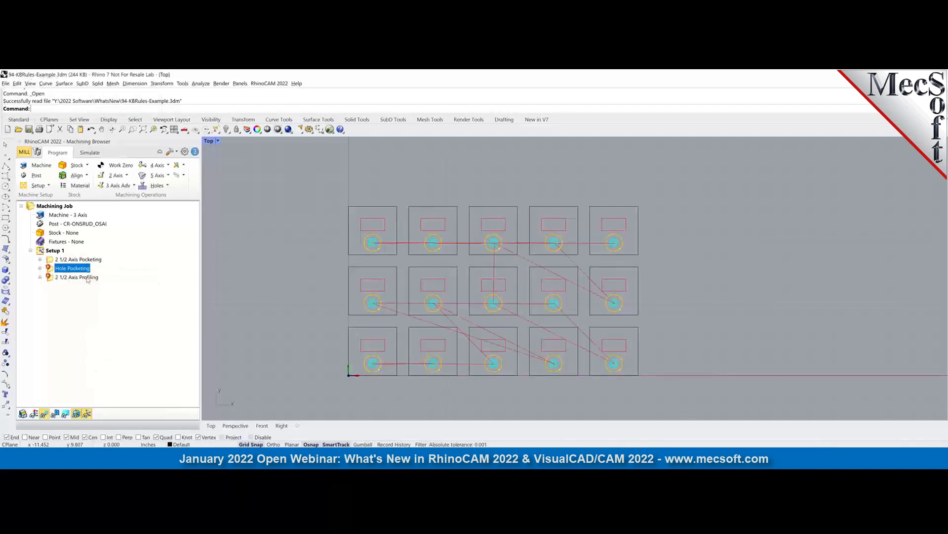
{"action": "left_click", "coordinate": [73, 277]}
{"action": "right_click", "coordinate": [73, 277]}
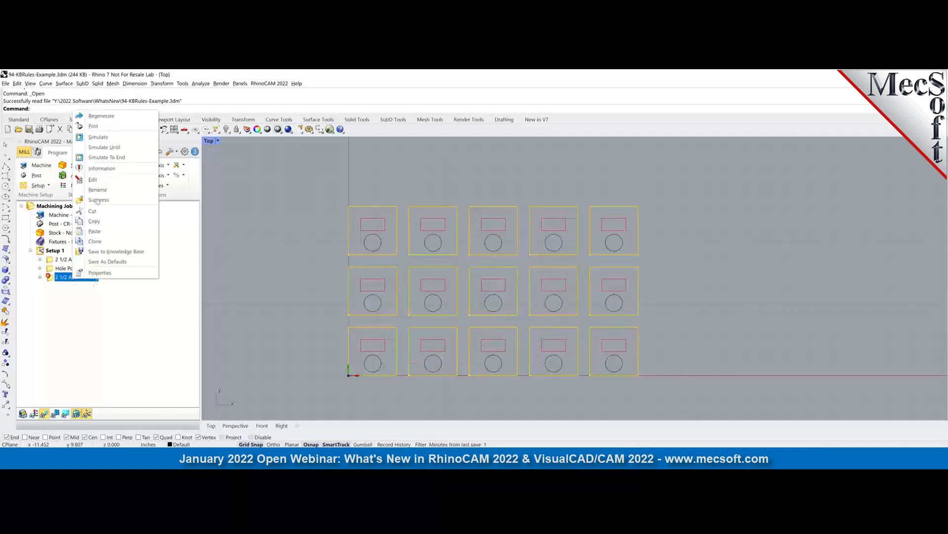
{"action": "left_click", "coordinate": [102, 117]}
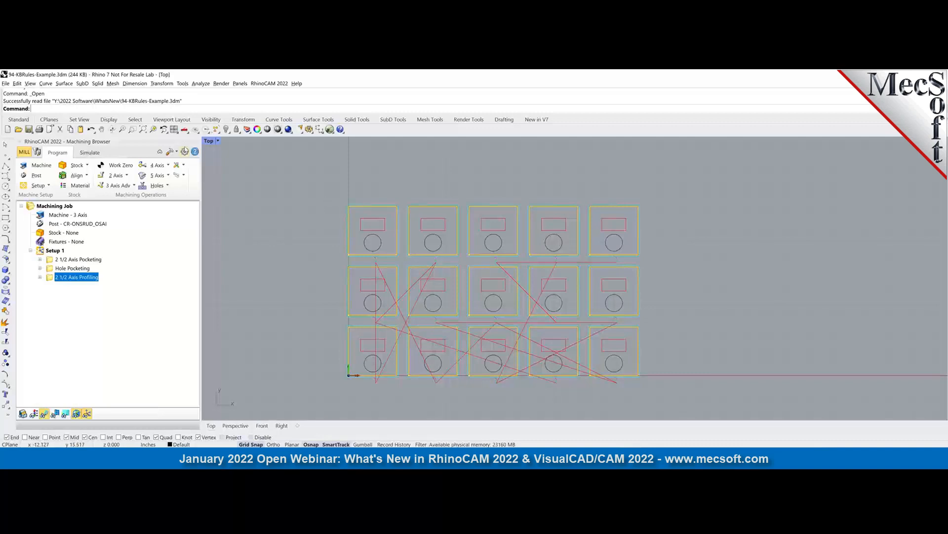
Display an enlarged Machining Objects browser with its K-Bases and load WidgetWithRules.vkb there.
{"action": "left_click", "coordinate": [37, 152]}
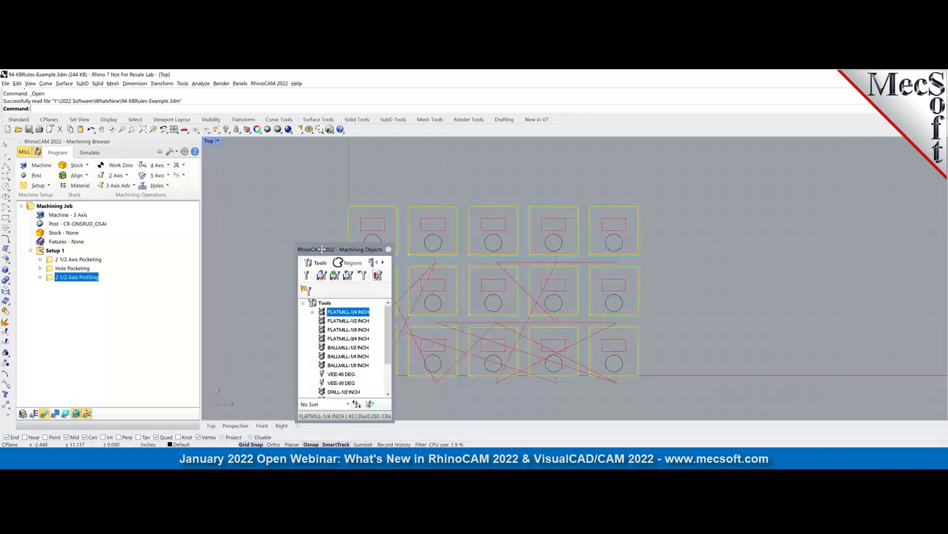
{"action": "left_click_drag", "start_coordinate": [321, 249], "coordinate": [229, 156]}
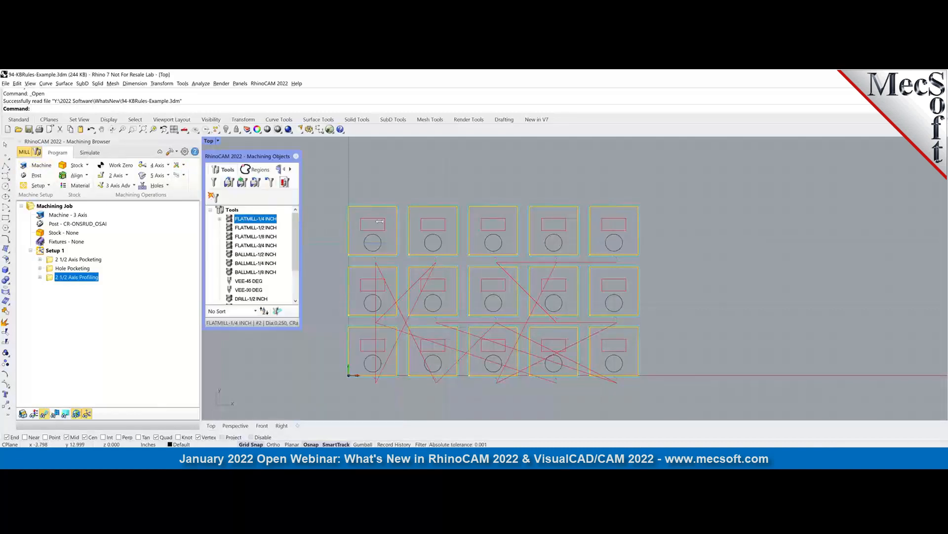
{"action": "left_click_drag", "start_coordinate": [379, 221], "coordinate": [400, 221]}
{"action": "left_click", "coordinate": [294, 170]}
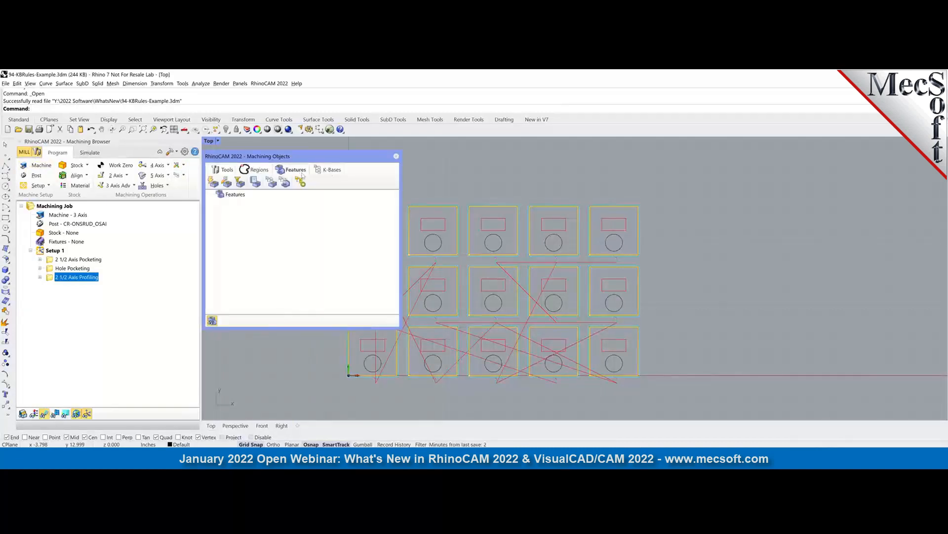
{"action": "left_click", "coordinate": [330, 170]}
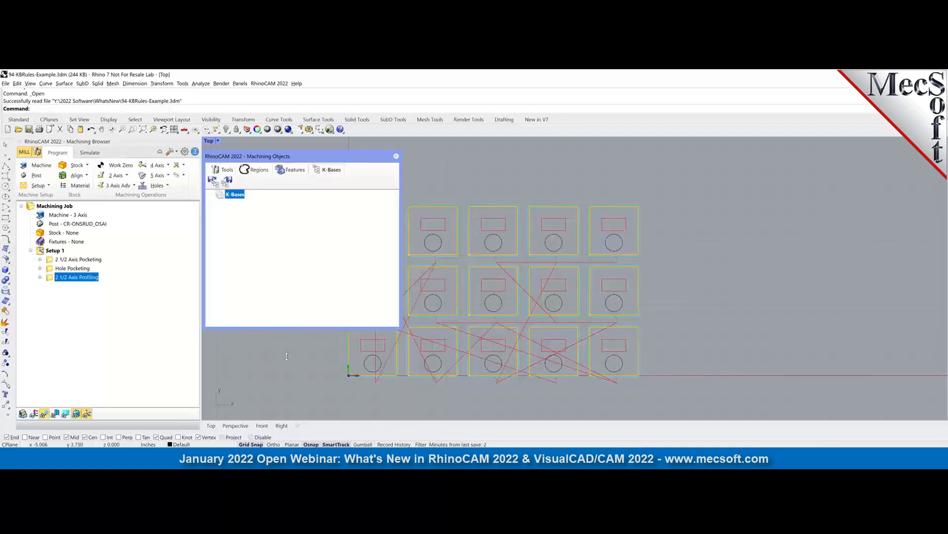
{"action": "left_click_drag", "start_coordinate": [289, 357], "coordinate": [289, 376]}
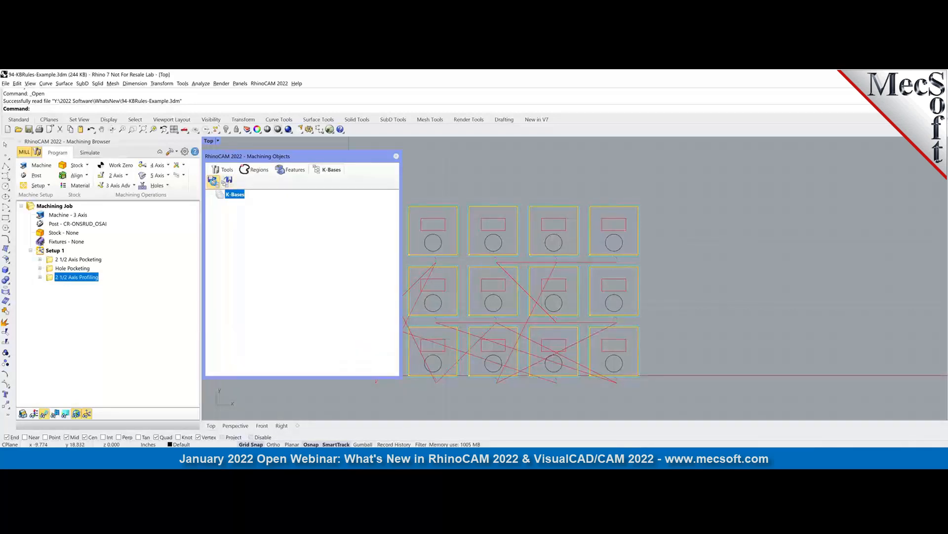
{"action": "left_click", "coordinate": [213, 181]}
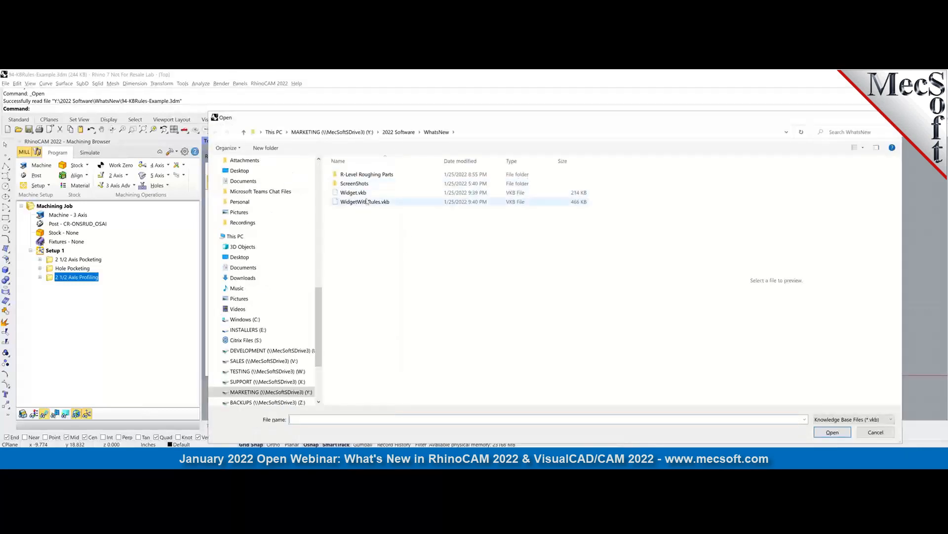
{"action": "left_click", "coordinate": [832, 432]}
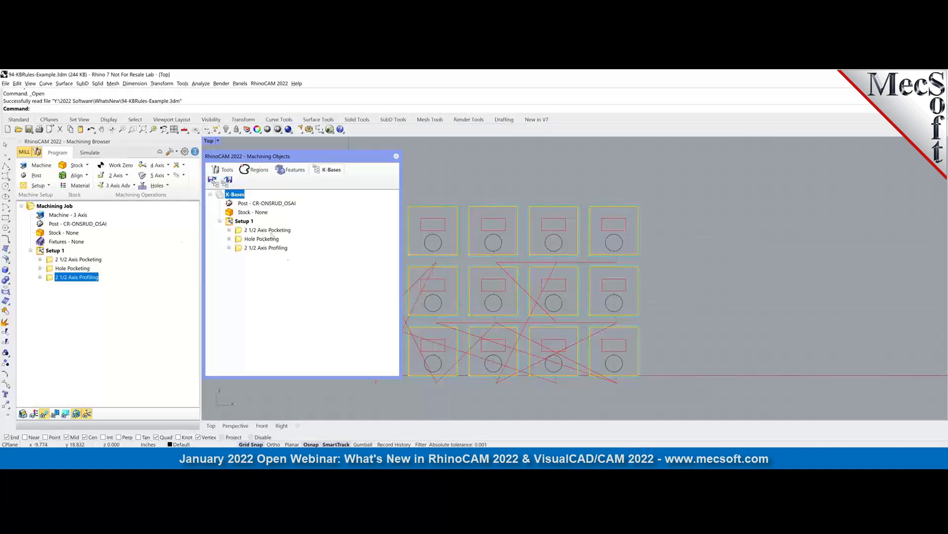
Review the geometry type, color filter and filter logic settings in the knowledge base's 2 1/2 Axis Pocketing selection rules.
{"action": "left_click", "coordinate": [228, 230]}
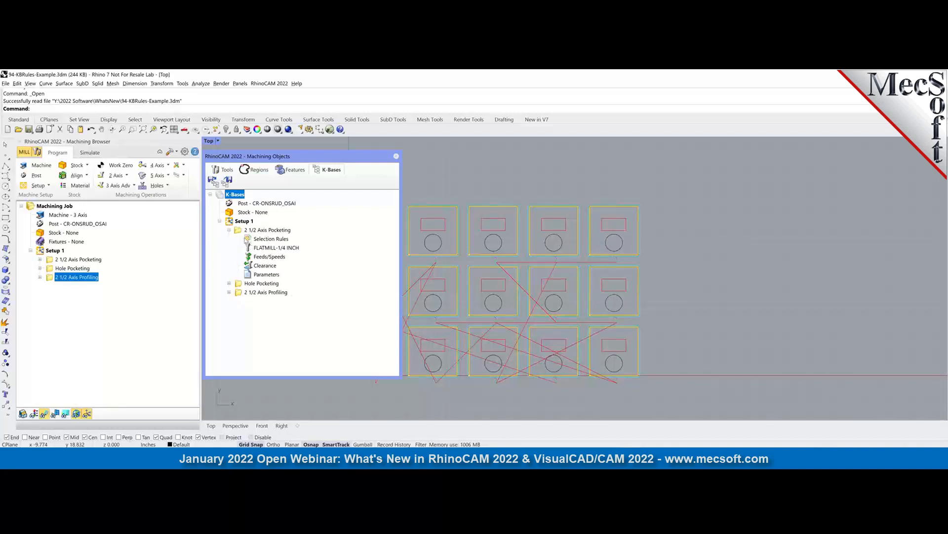
{"action": "left_click", "coordinate": [250, 240]}
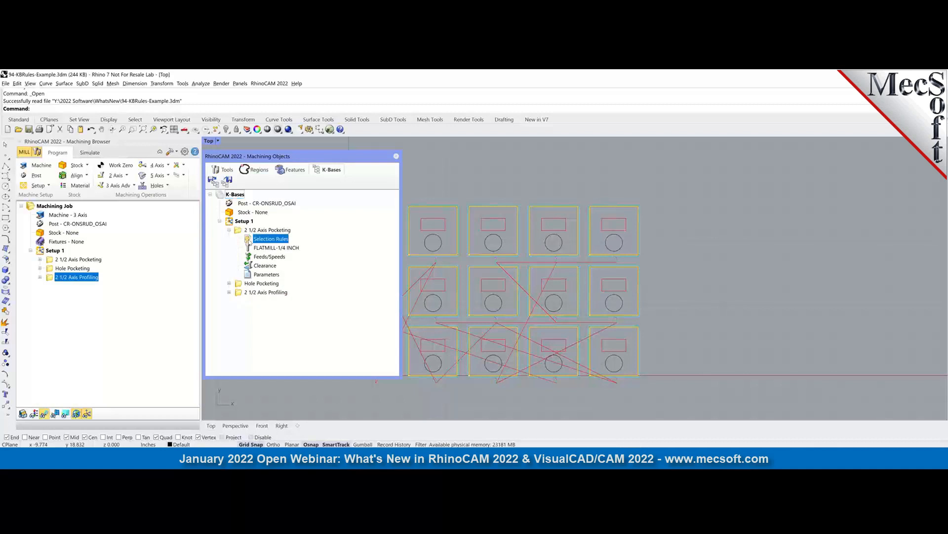
{"action": "double_click", "coordinate": [250, 239]}
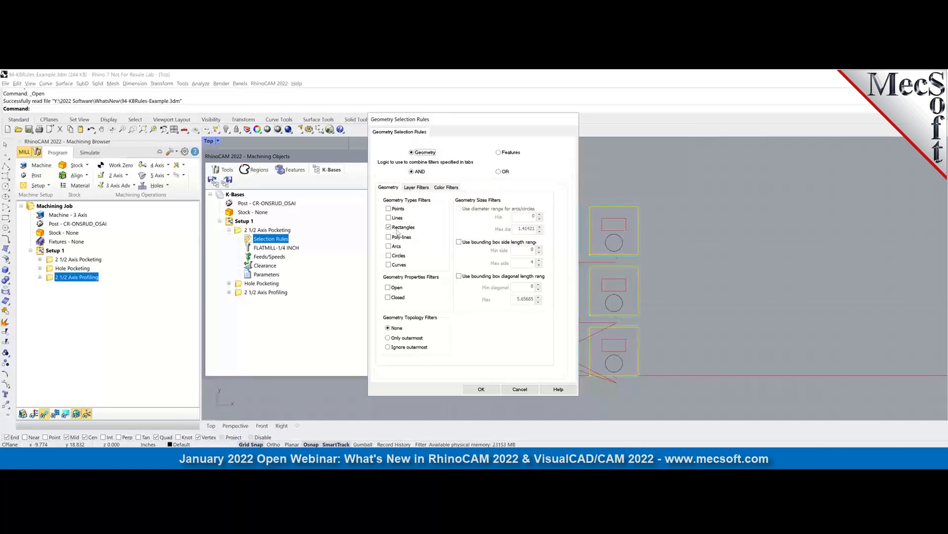
{"action": "mouse_move", "coordinate": [401, 230]}
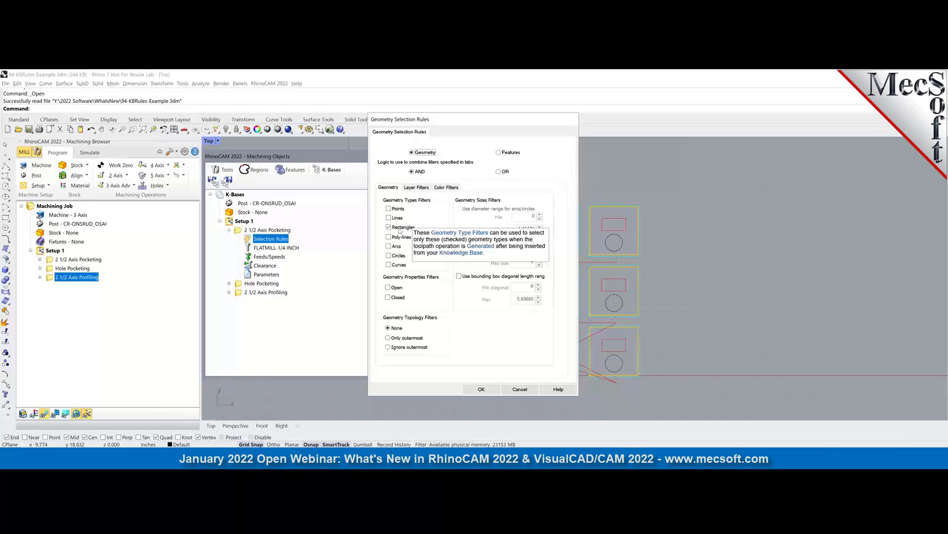
{"action": "left_click", "coordinate": [446, 187]}
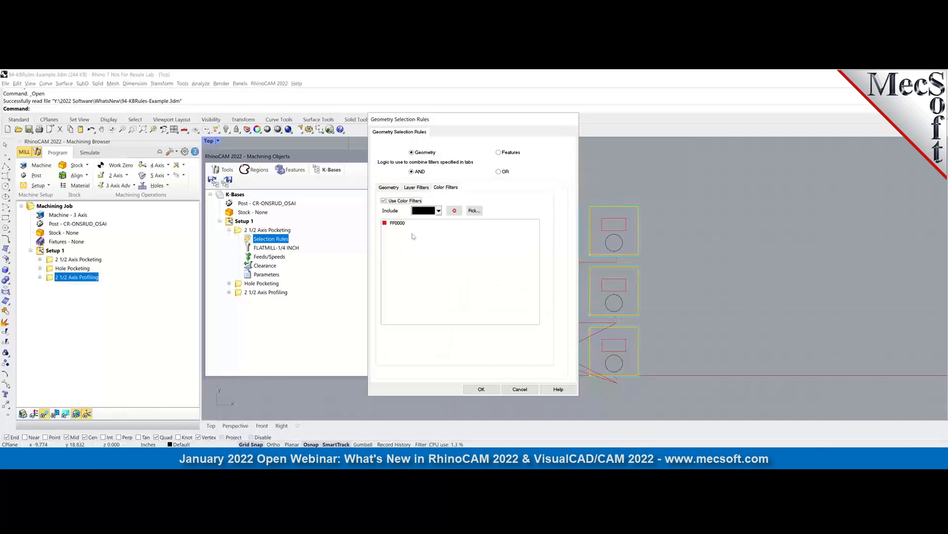
{"action": "mouse_move", "coordinate": [390, 228]}
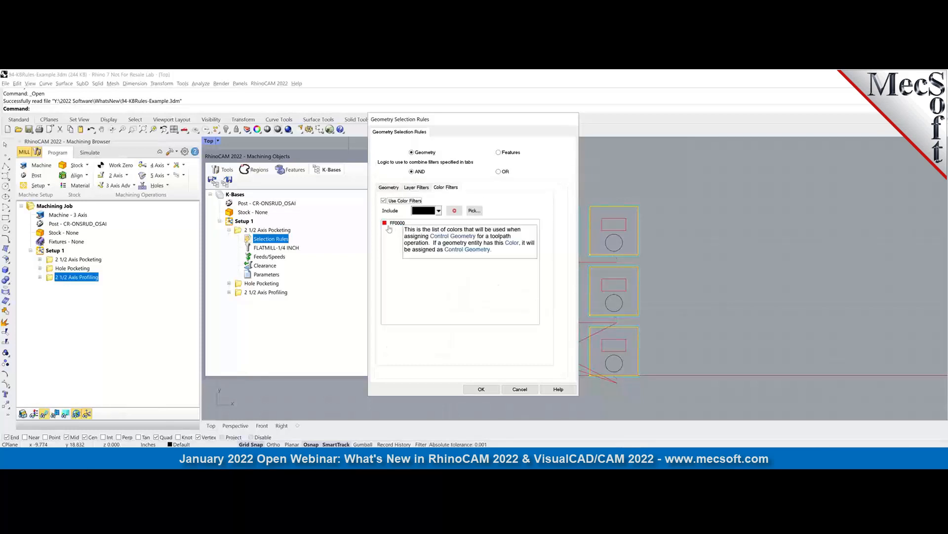
{"action": "left_click", "coordinate": [389, 188]}
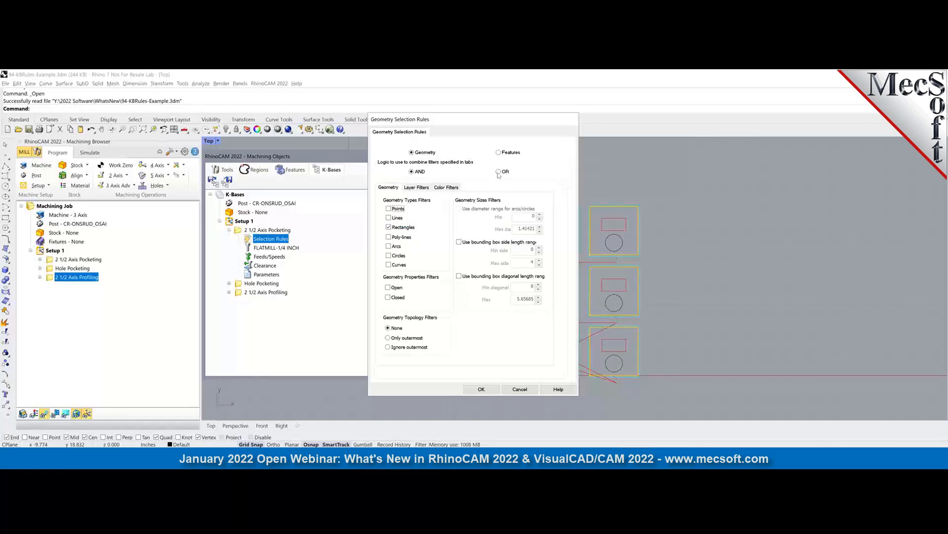
{"action": "mouse_move", "coordinate": [422, 347]}
{"action": "left_click", "coordinate": [489, 390]}
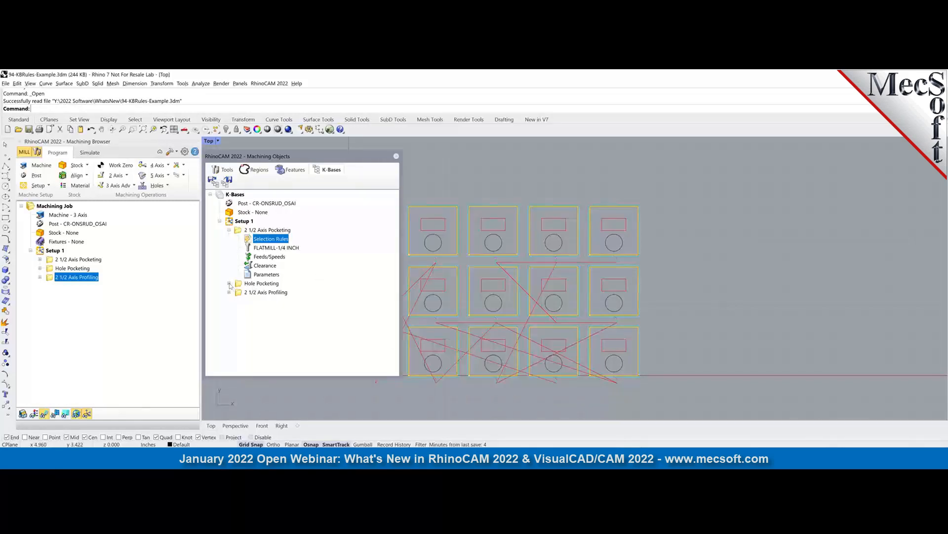
Review the geometry type filters in the selection rules of the knowledge base's Hole Pocketing operation.
{"action": "left_click", "coordinate": [229, 283]}
{"action": "left_click", "coordinate": [251, 294]}
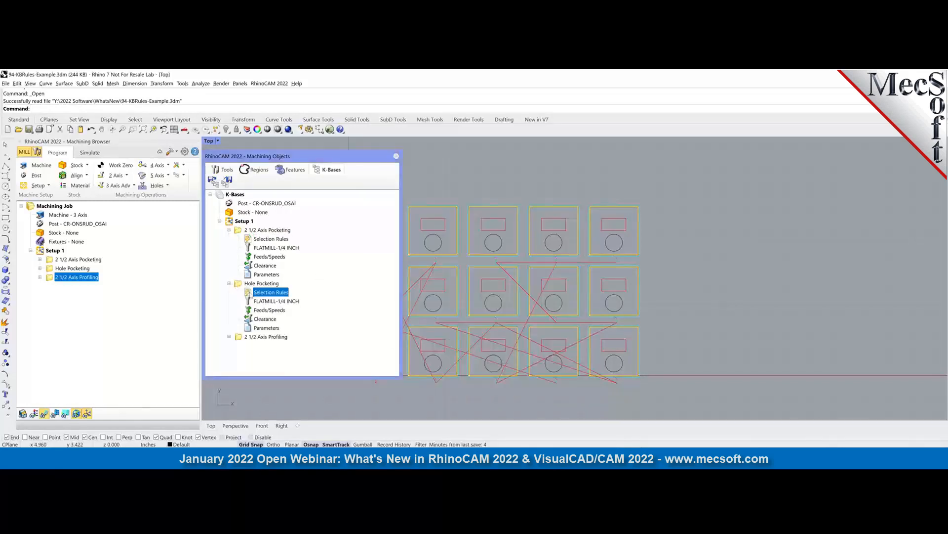
{"action": "double_click", "coordinate": [256, 291]}
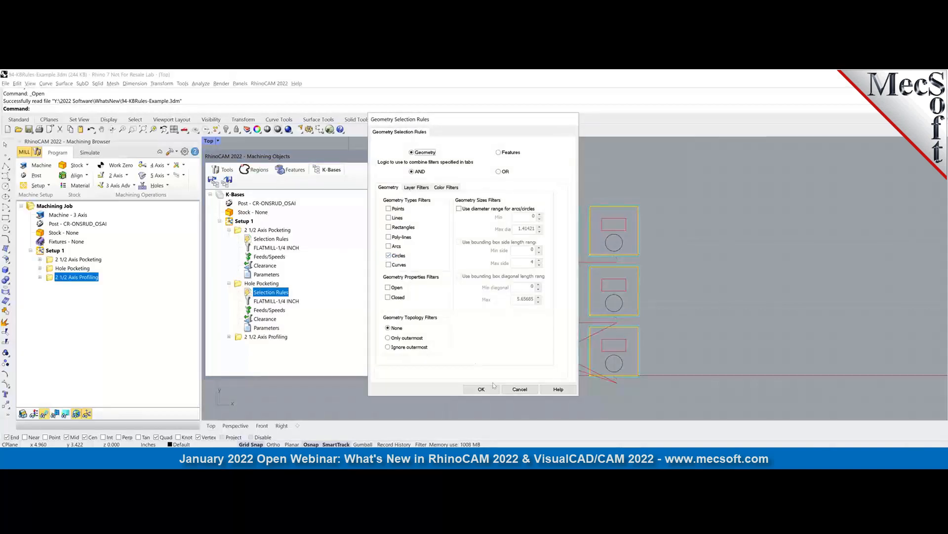
{"action": "left_click", "coordinate": [481, 389]}
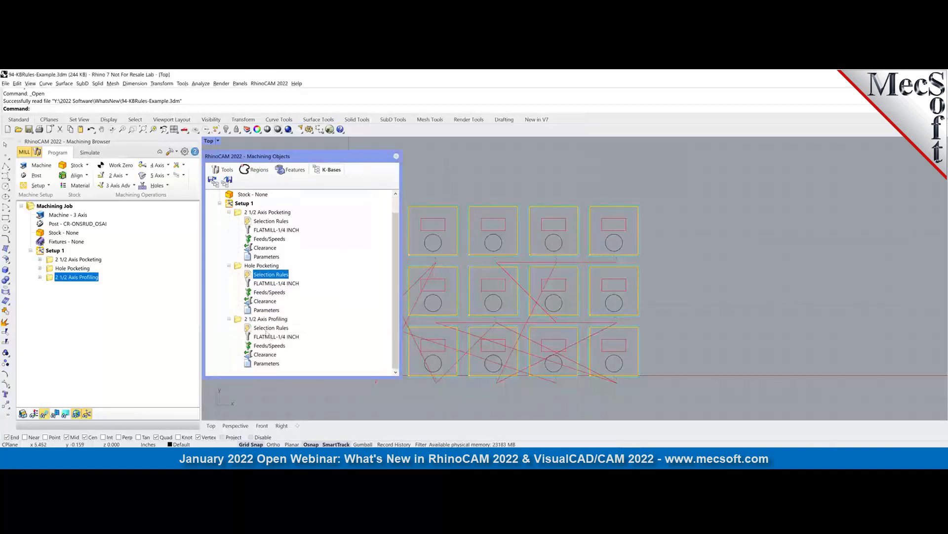
Review the geometry, layer and color filters in the knowledge base's 2 1/2 Axis Profiling selection rules, then close the Machining Objects browser.
{"action": "left_click", "coordinate": [266, 328]}
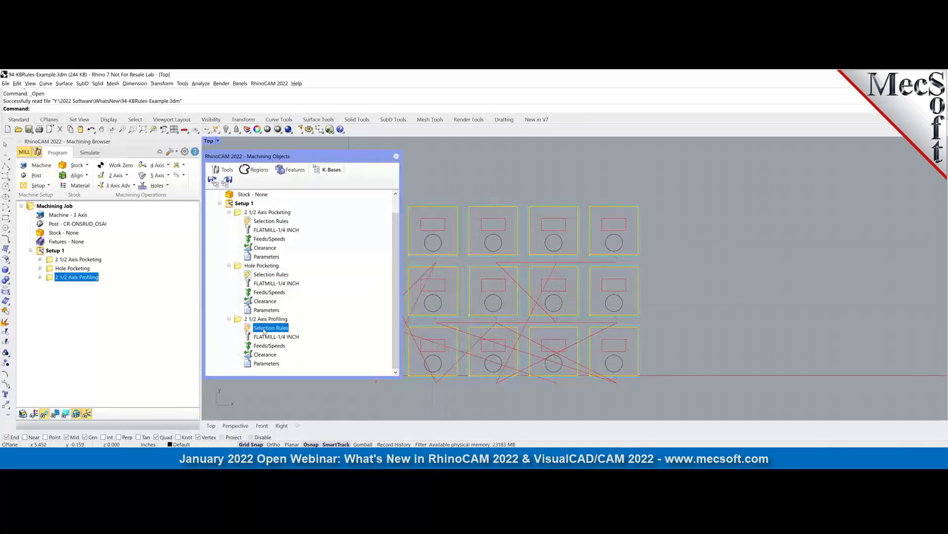
{"action": "double_click", "coordinate": [265, 329]}
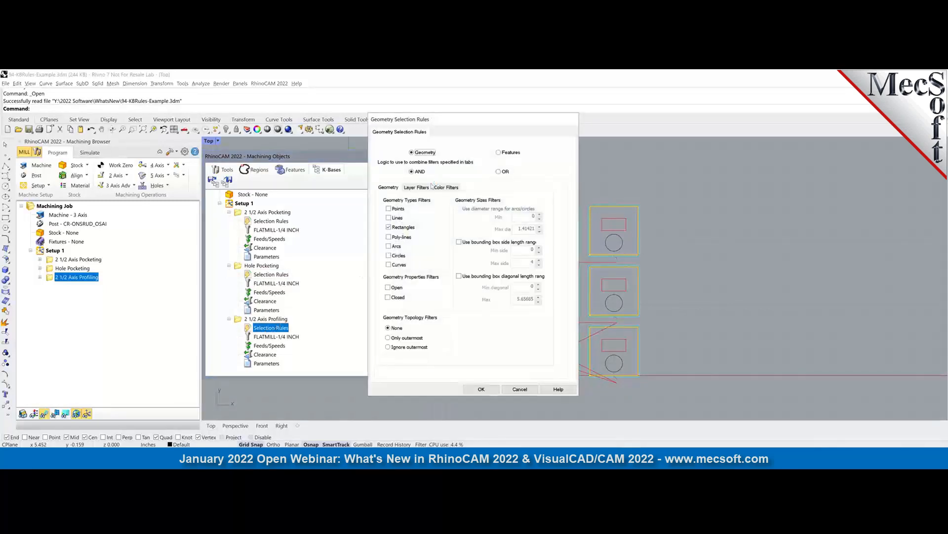
{"action": "left_click", "coordinate": [443, 188]}
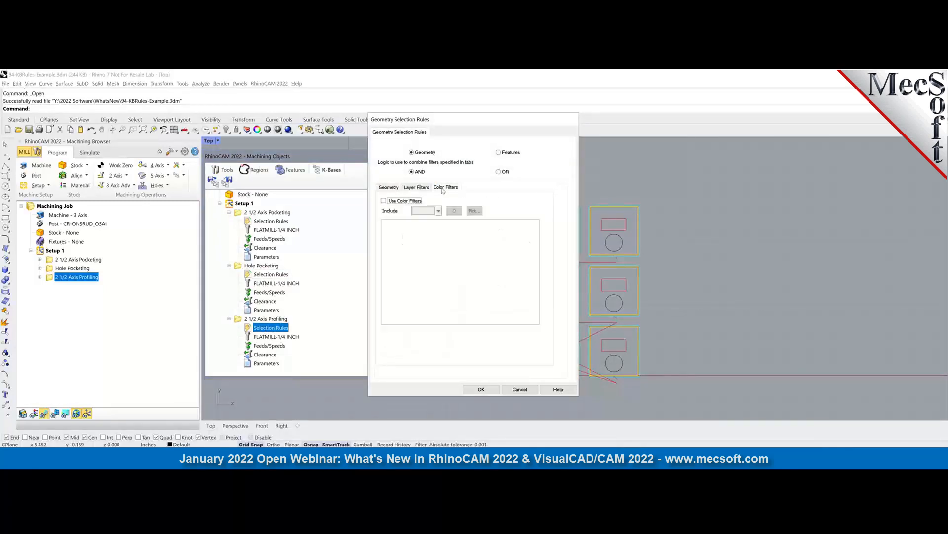
{"action": "left_click", "coordinate": [427, 188]}
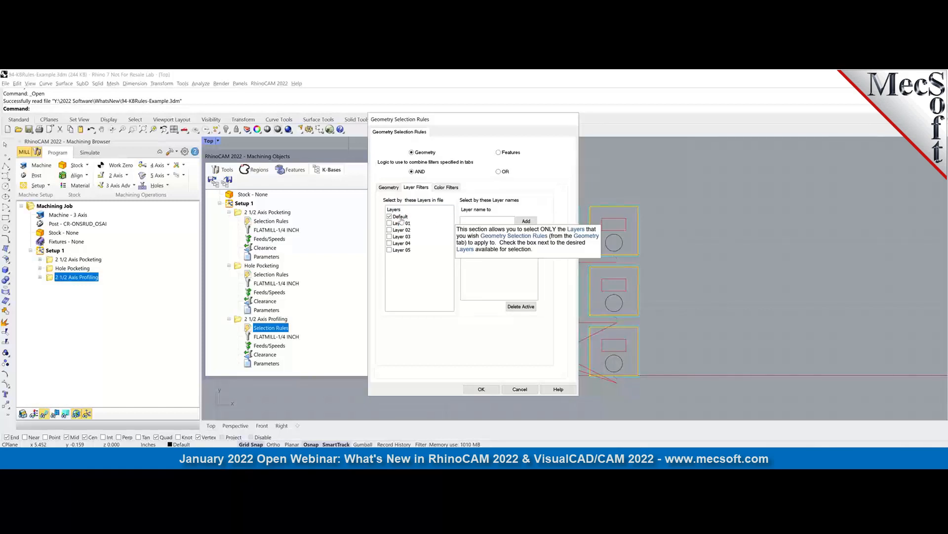
{"action": "left_click", "coordinate": [388, 188]}
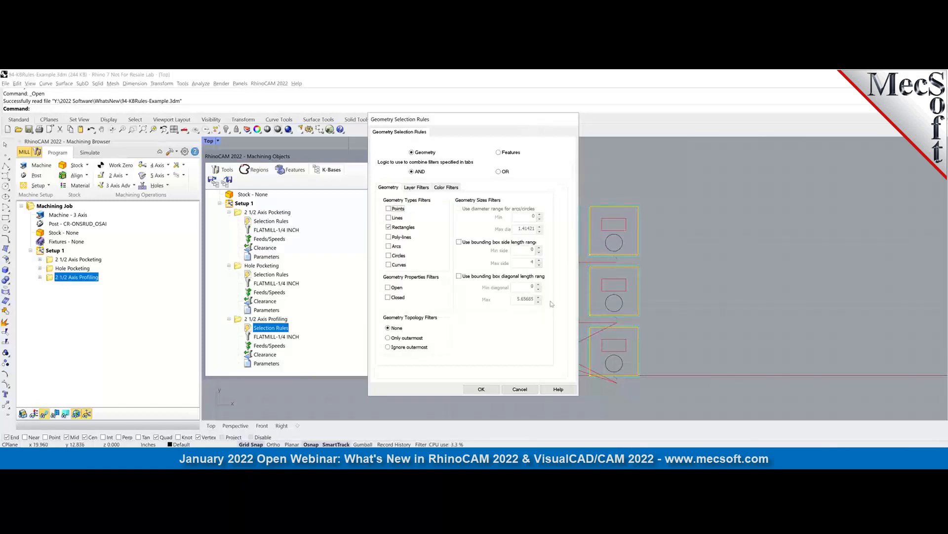
{"action": "left_click", "coordinate": [516, 389]}
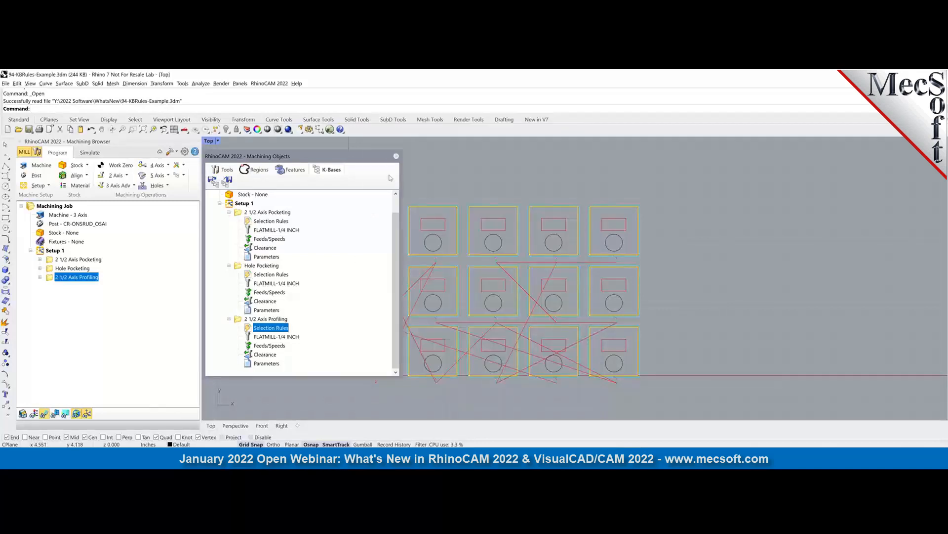
{"action": "left_click", "coordinate": [396, 157]}
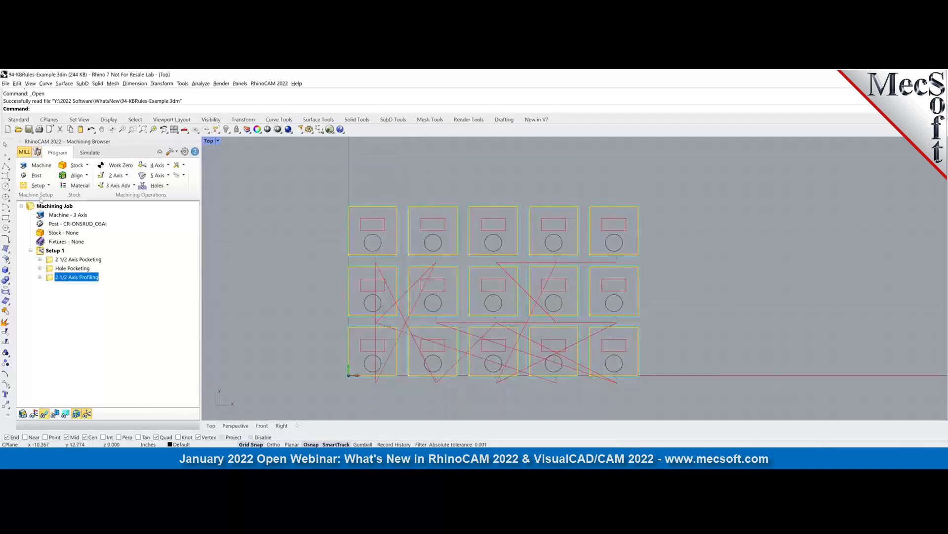
Open 94.1-KBRules-Example.3dm from the WhatsNew folder without saving the changes to the current model.
{"action": "left_click", "coordinate": [21, 129]}
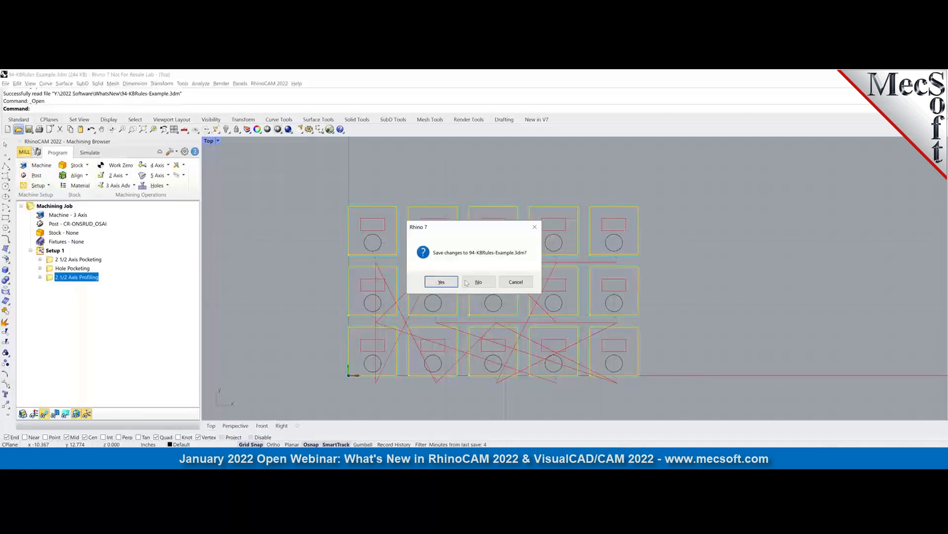
{"action": "left_click", "coordinate": [478, 283]}
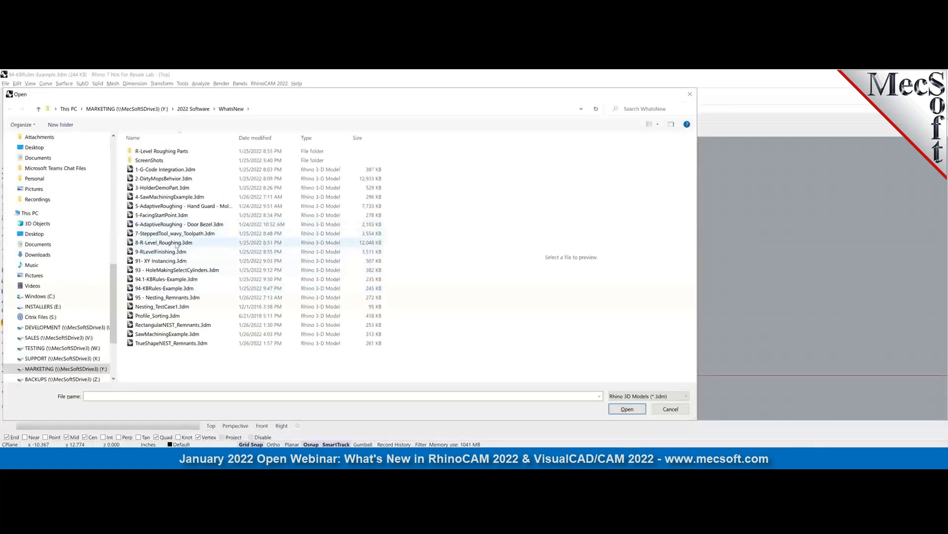
{"action": "left_click", "coordinate": [172, 291]}
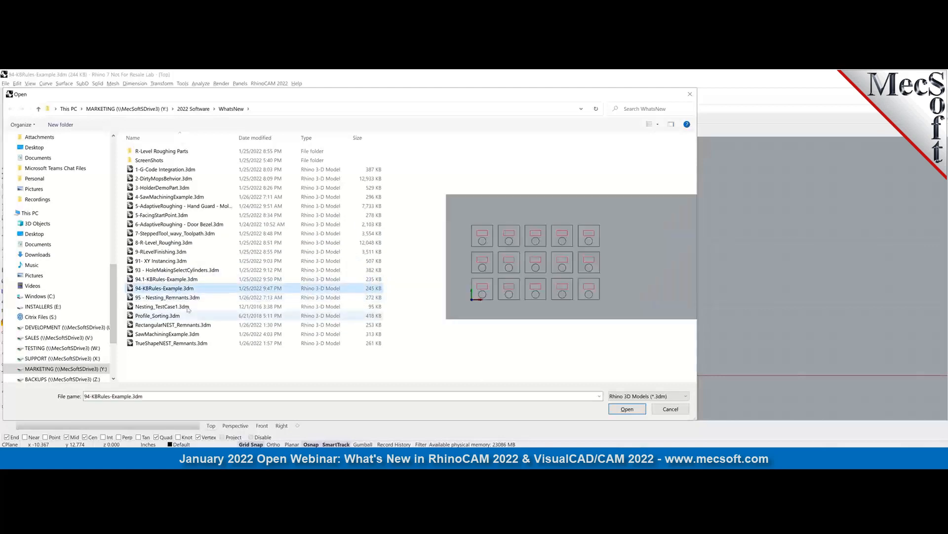
{"action": "left_click", "coordinate": [182, 280]}
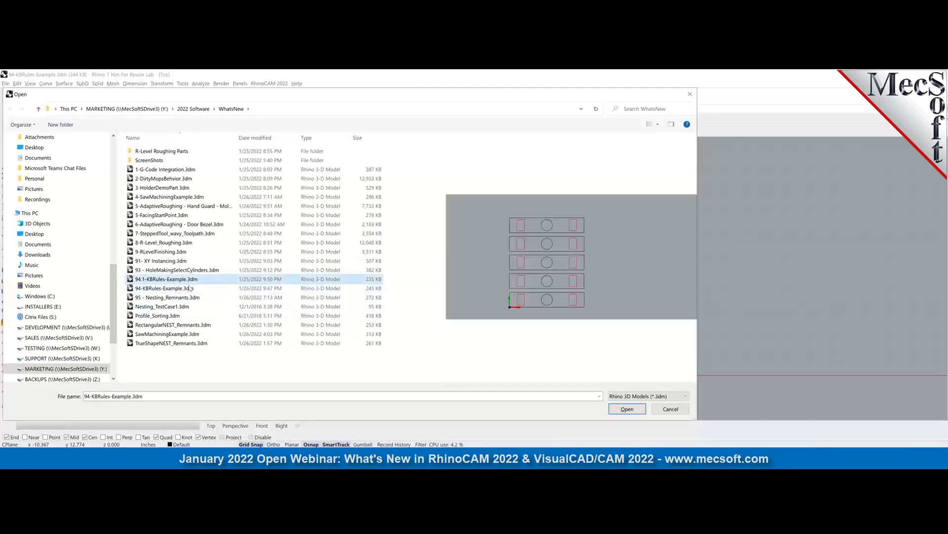
{"action": "left_click", "coordinate": [629, 410]}
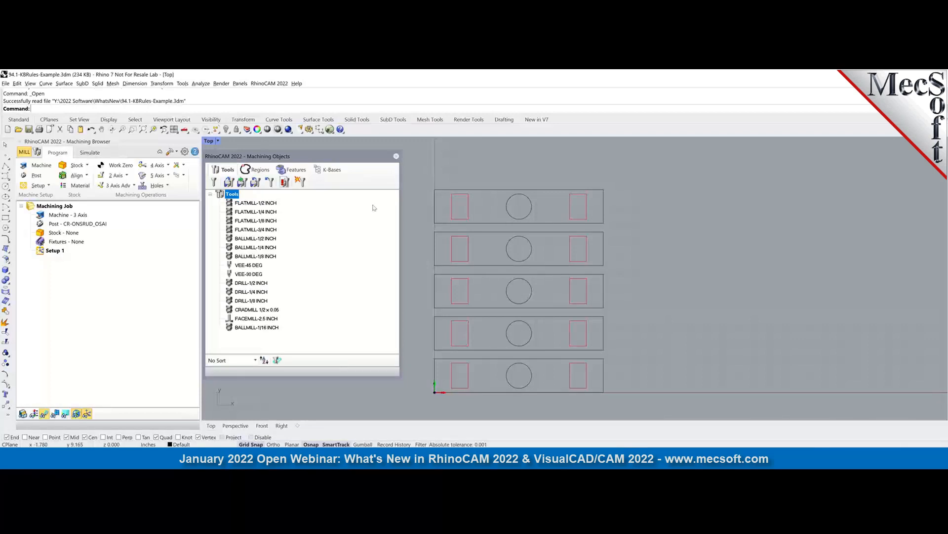
Close the Machining Objects browser and load the knowledge base WidgetWithRules.vkb into the machining job.
{"action": "left_click", "coordinate": [396, 156]}
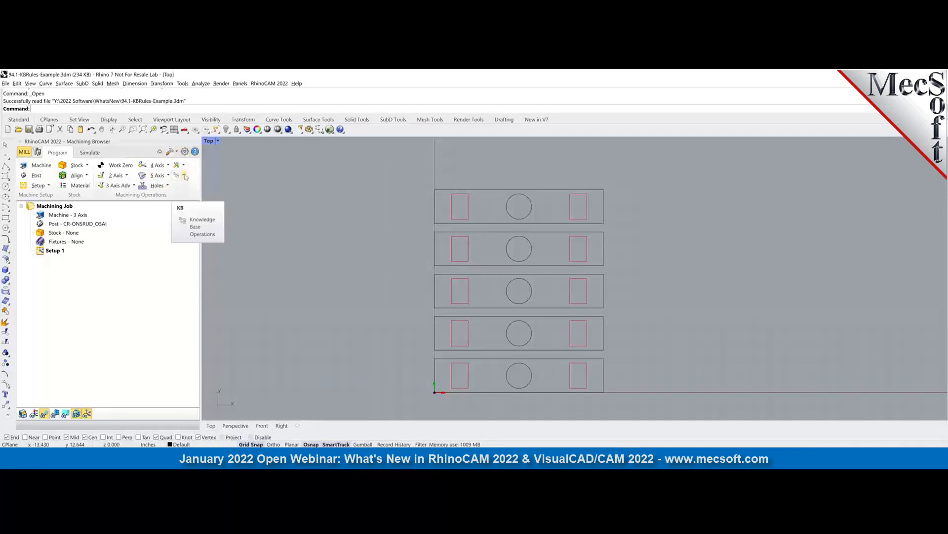
{"action": "left_click", "coordinate": [184, 176]}
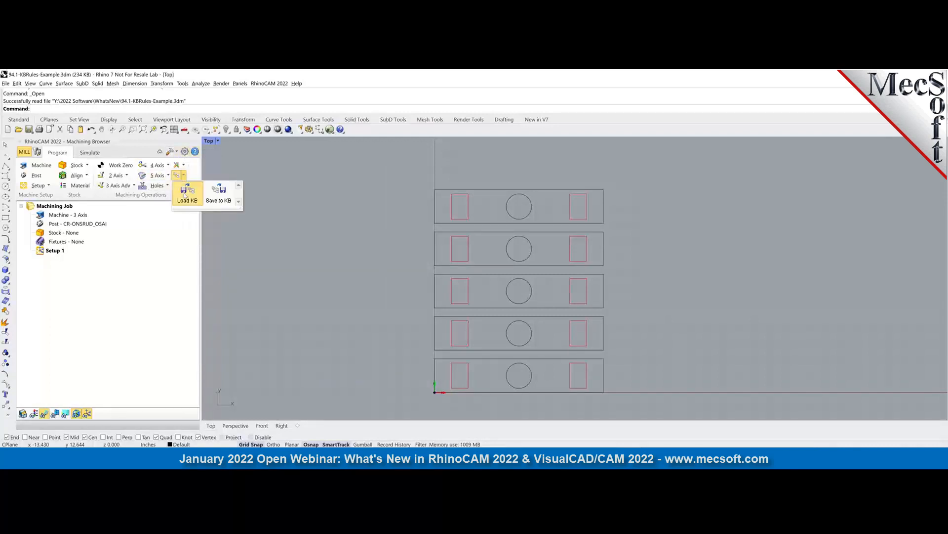
{"action": "left_click", "coordinate": [186, 194]}
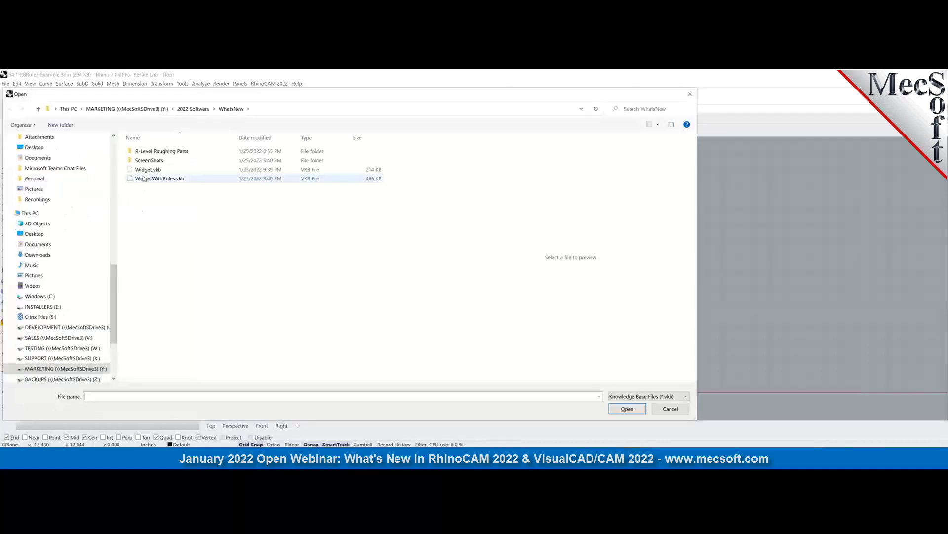
{"action": "left_click", "coordinate": [157, 179]}
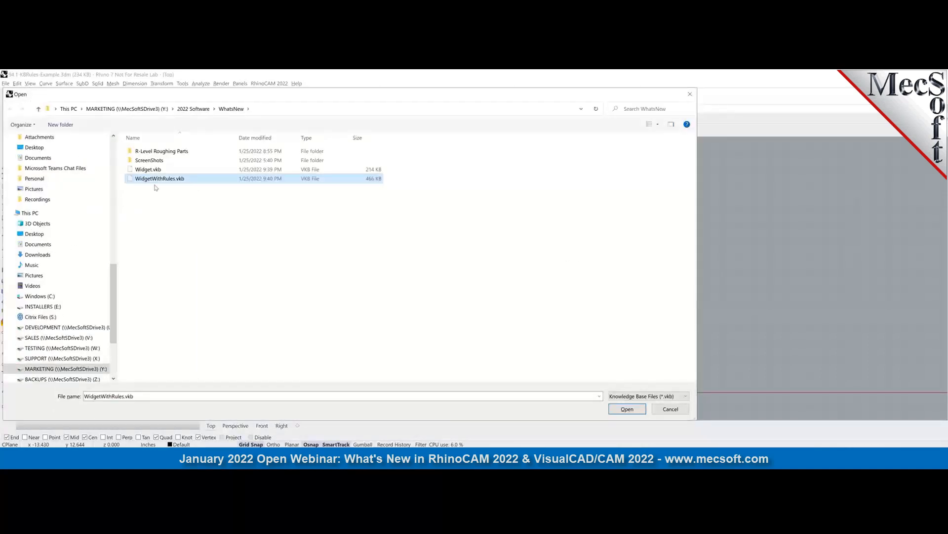
{"action": "left_click", "coordinate": [617, 409]}
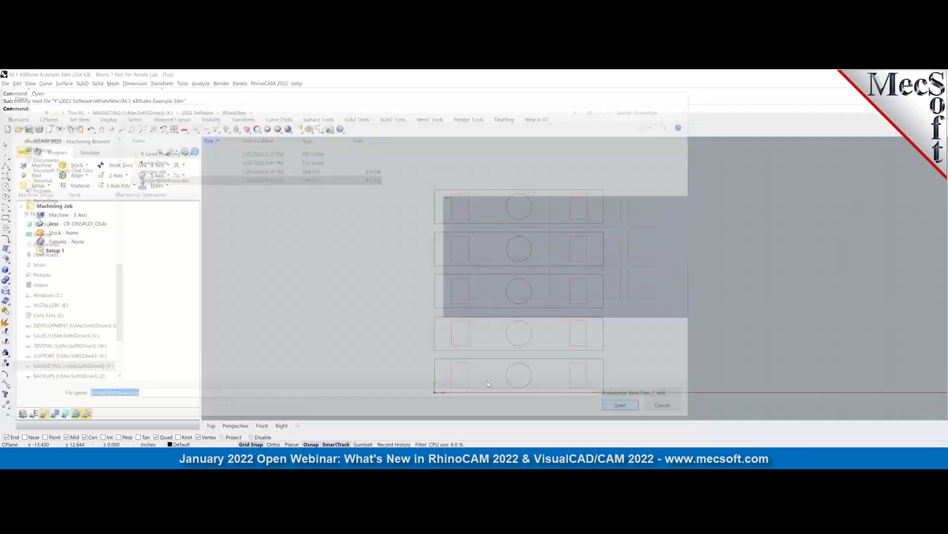
Regenerate the loaded 2 1/2 Axis Pocketing, Hole Pocketing and 2 1/2 Axis Profiling operations for the new part layout.
{"action": "left_click", "coordinate": [56, 261]}
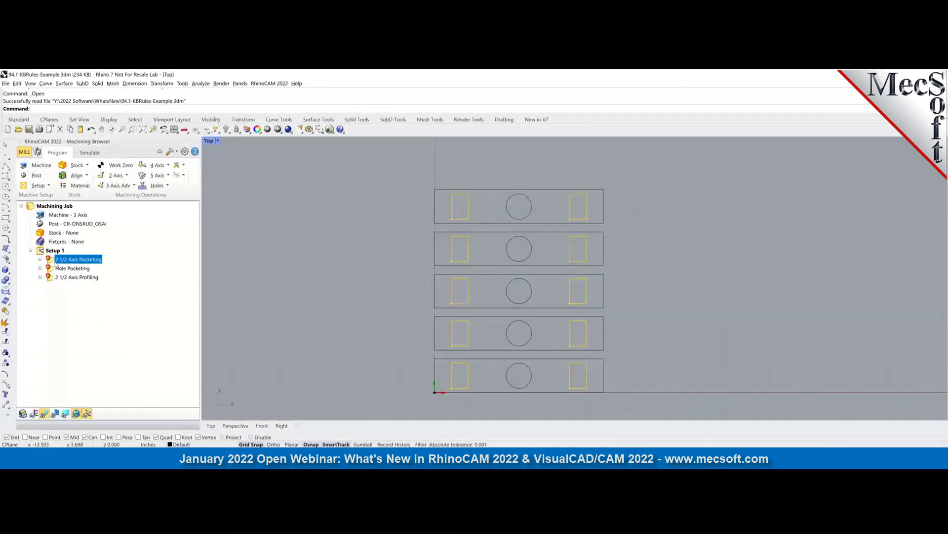
{"action": "right_click", "coordinate": [56, 262]}
{"action": "left_click", "coordinate": [74, 269]}
{"action": "right_click", "coordinate": [75, 269]}
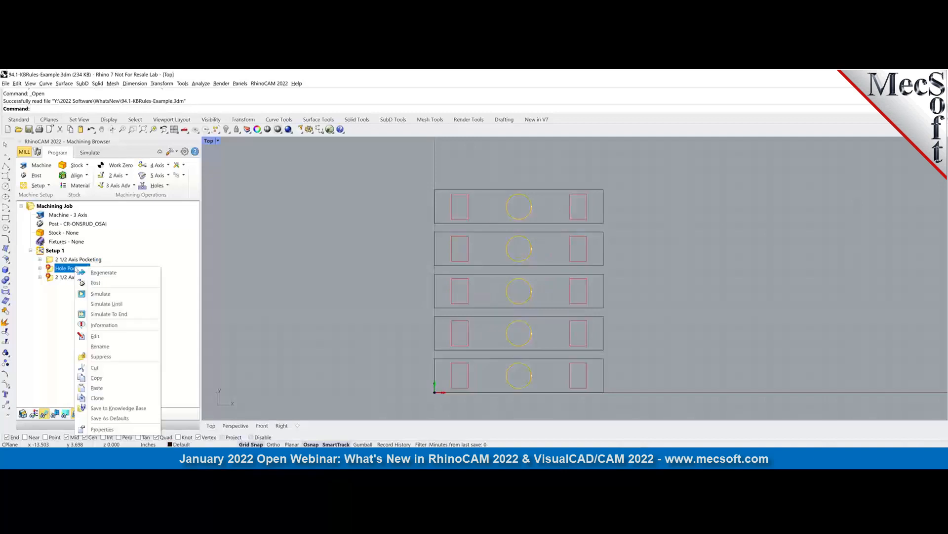
{"action": "left_click", "coordinate": [99, 272]}
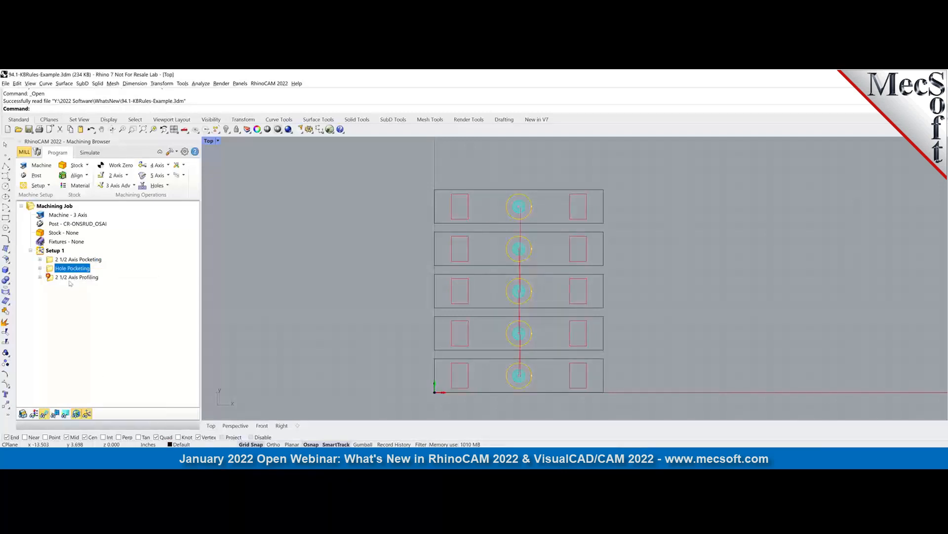
{"action": "left_click", "coordinate": [71, 279]}
{"action": "right_click", "coordinate": [71, 280]}
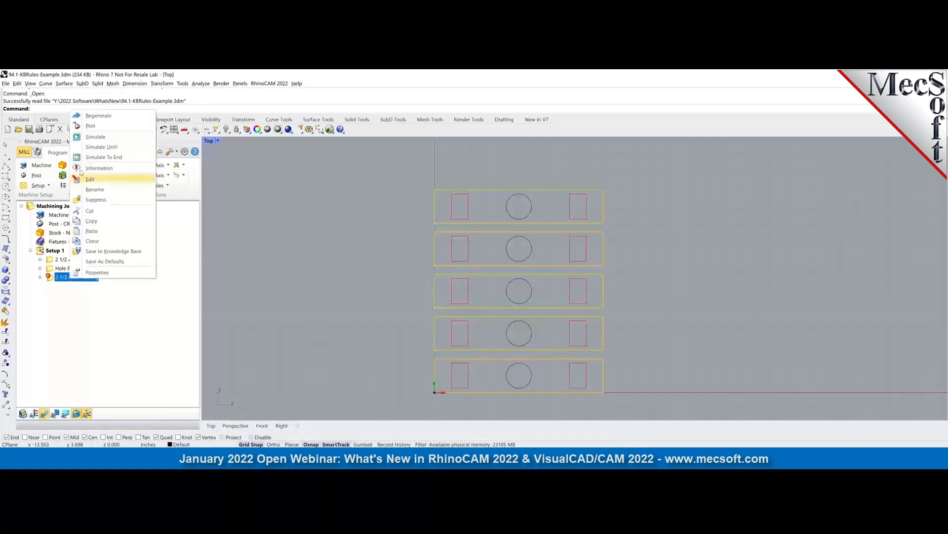
{"action": "left_click", "coordinate": [101, 117]}
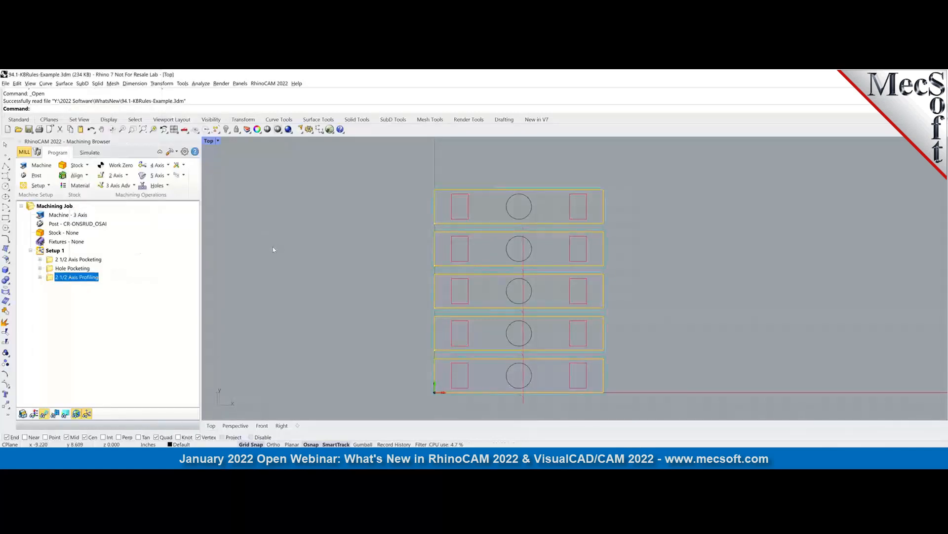
Inspect the toolpaths of Setup 1's pocketing, hole pocketing and profiling operations one after another.
{"action": "left_click", "coordinate": [53, 251]}
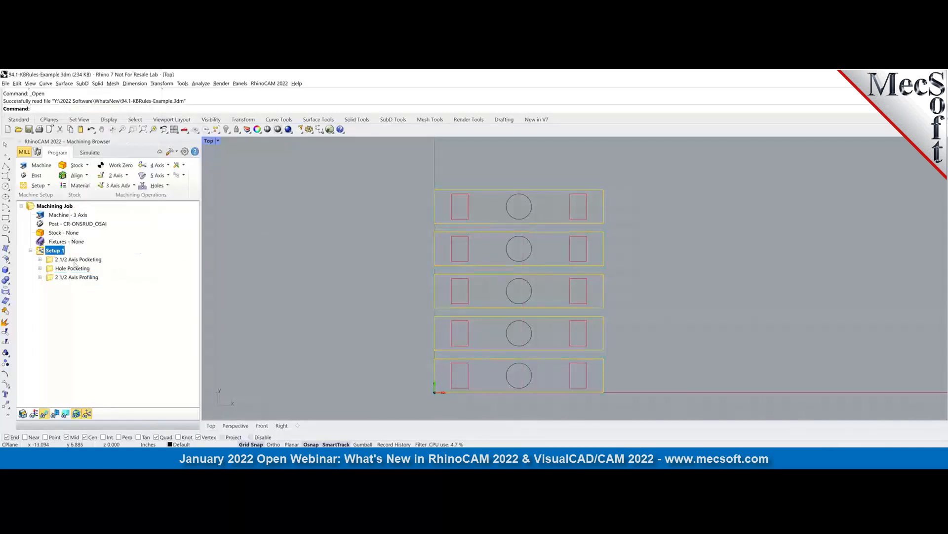
{"action": "left_click", "coordinate": [75, 260]}
{"action": "left_click", "coordinate": [73, 268]}
{"action": "left_click", "coordinate": [77, 277]}
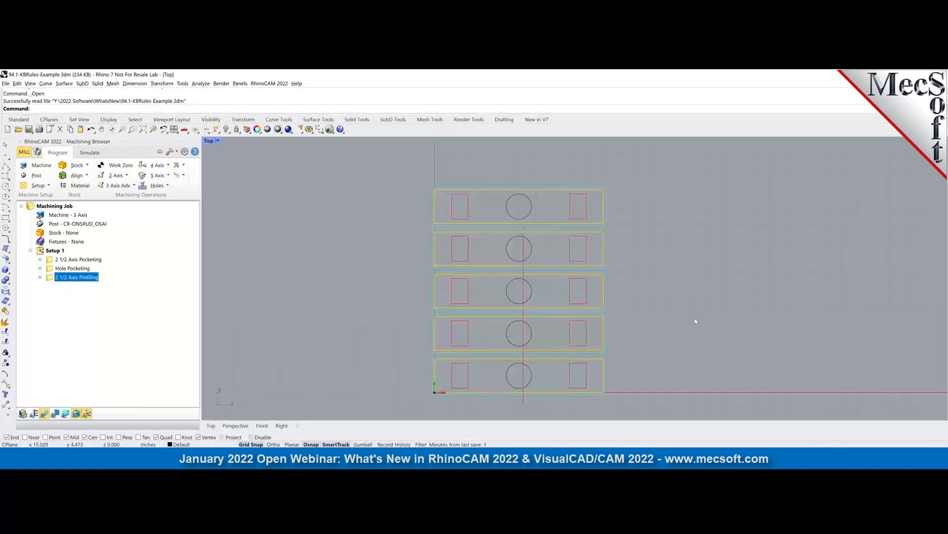
Switch to the TURN module and review its Machining preferences without changing them.
{"action": "left_click", "coordinate": [21, 153]}
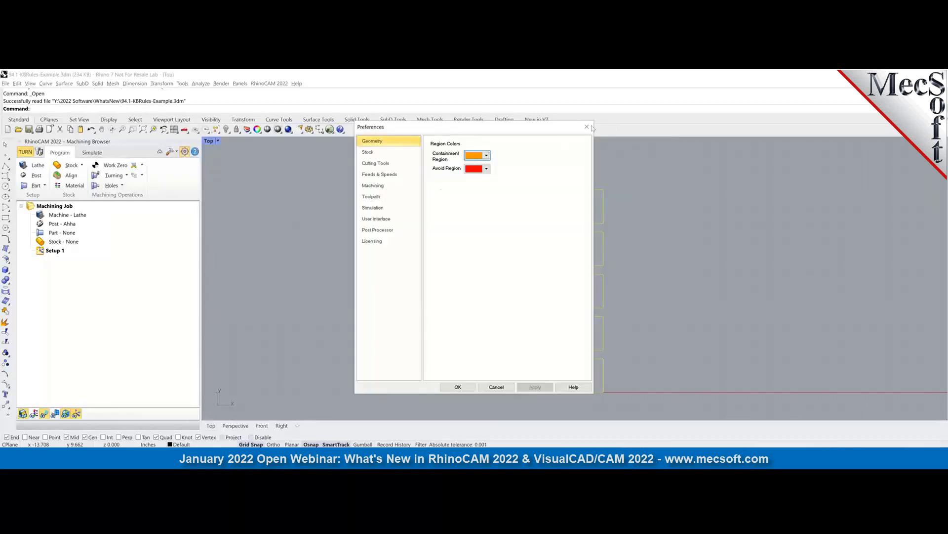
{"action": "left_click", "coordinate": [367, 187]}
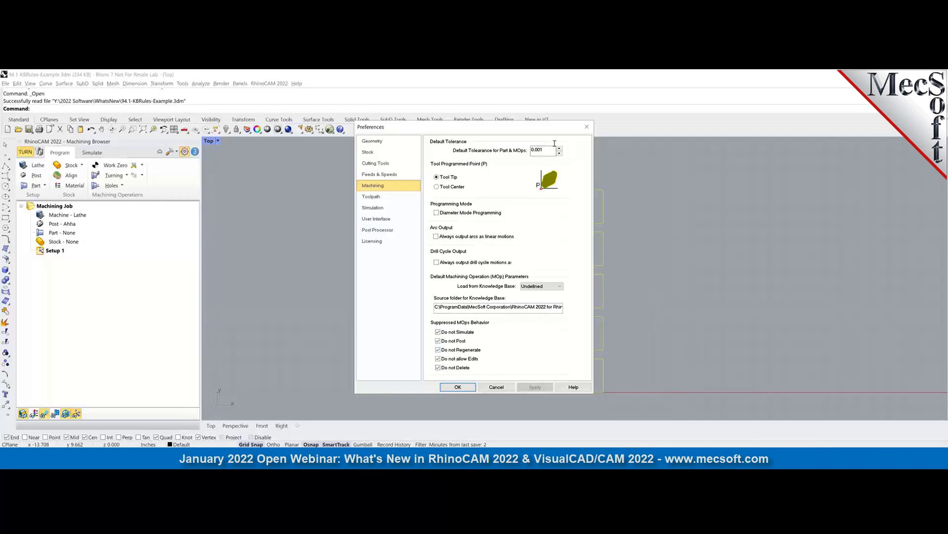
{"action": "left_click", "coordinate": [497, 387]}
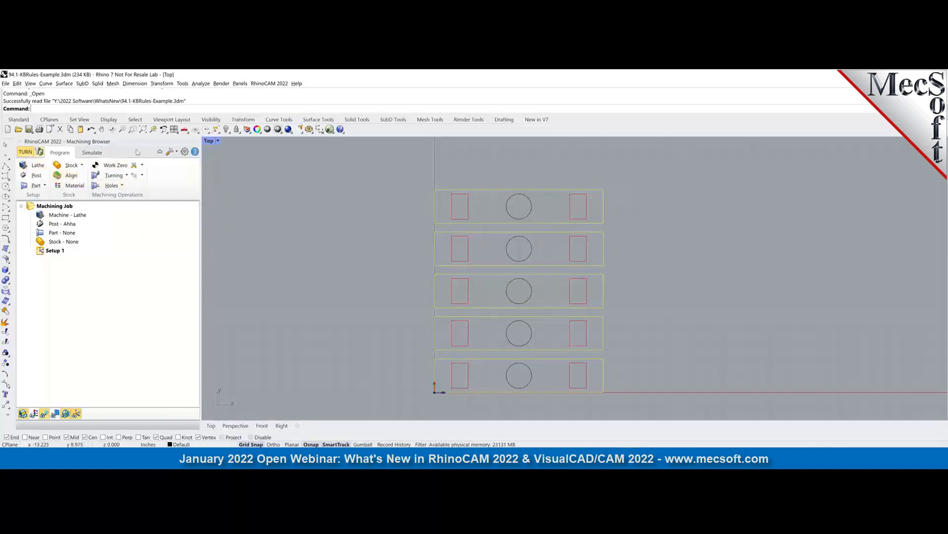
Switch to the NEST module and widen the Nesting Browser to show both nesting types.
{"action": "left_click", "coordinate": [269, 83]}
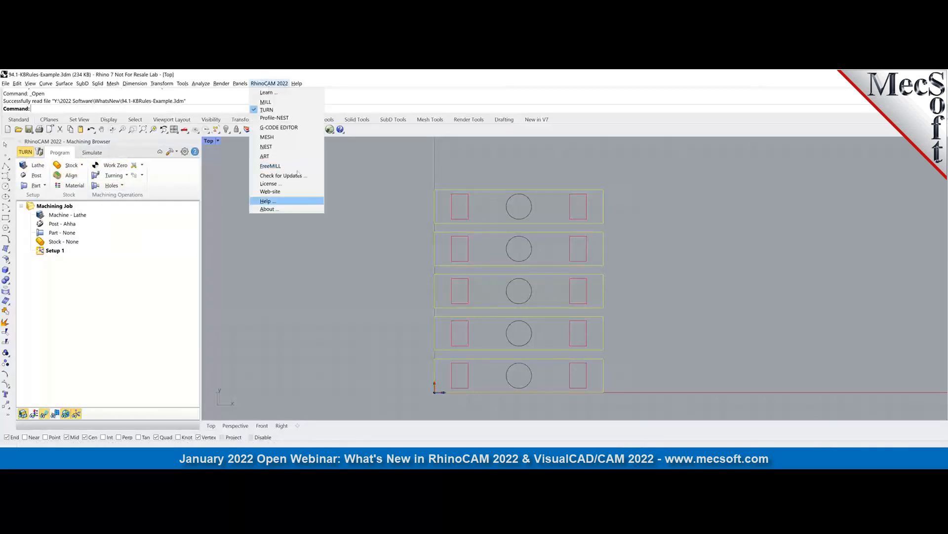
{"action": "left_click", "coordinate": [287, 147]}
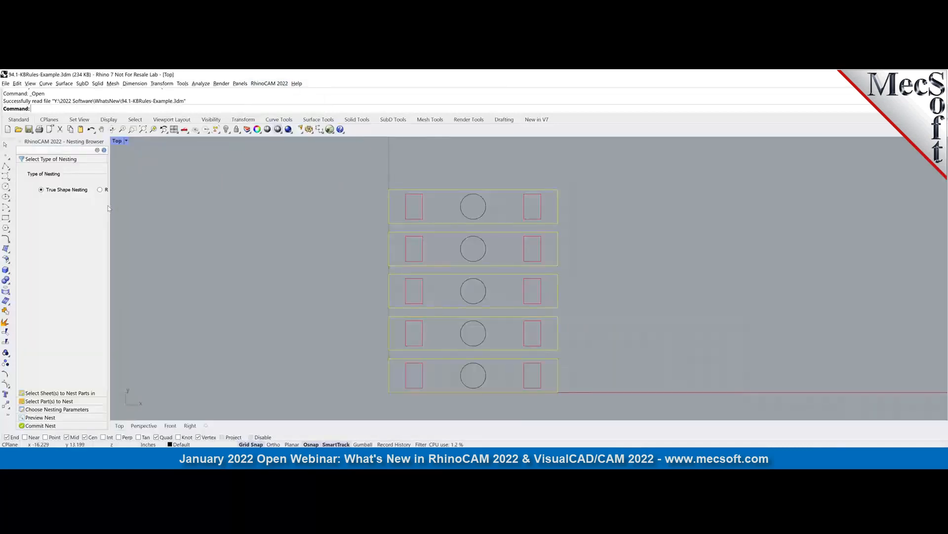
{"action": "left_click_drag", "start_coordinate": [108, 208], "coordinate": [161, 210]}
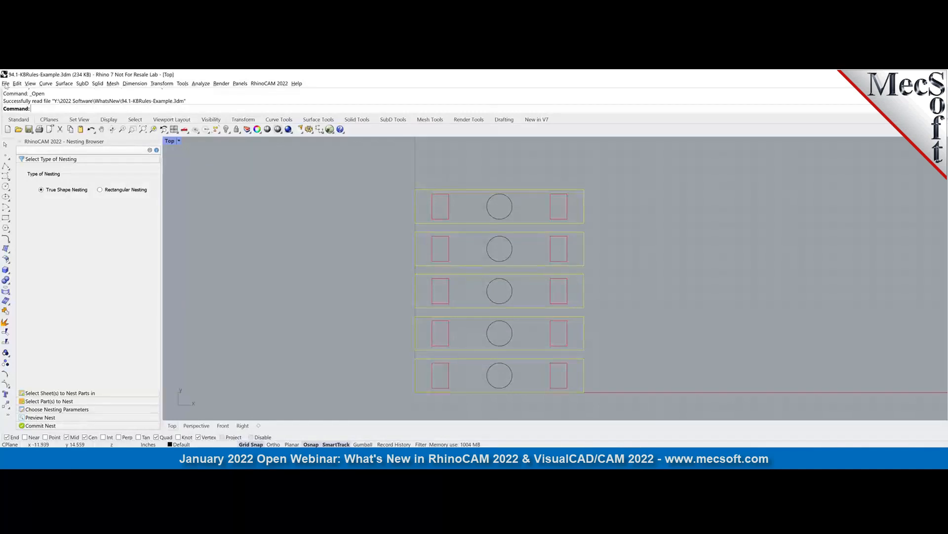
Open the model file 95 - Nesting_Remnants.3dm from the WhatsNew folder.
{"action": "left_click", "coordinate": [6, 84]}
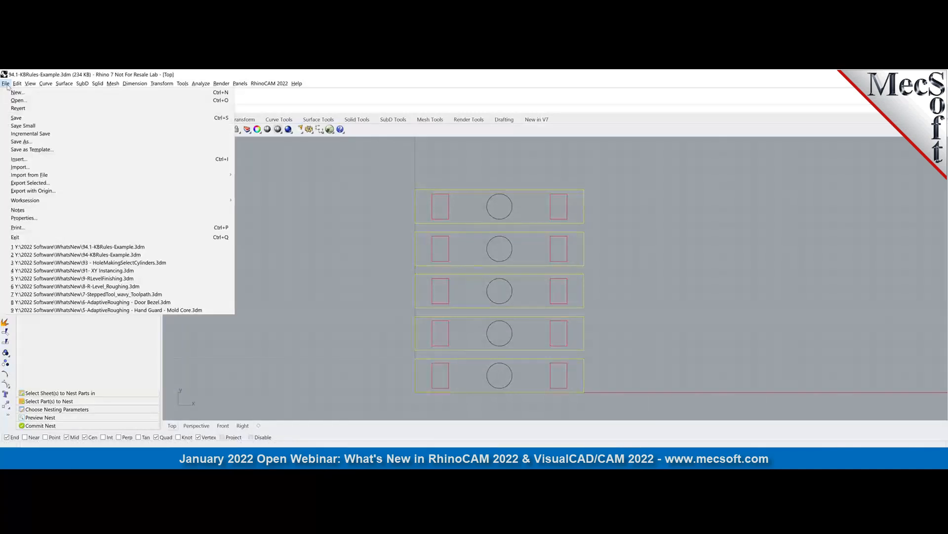
{"action": "left_click", "coordinate": [17, 100]}
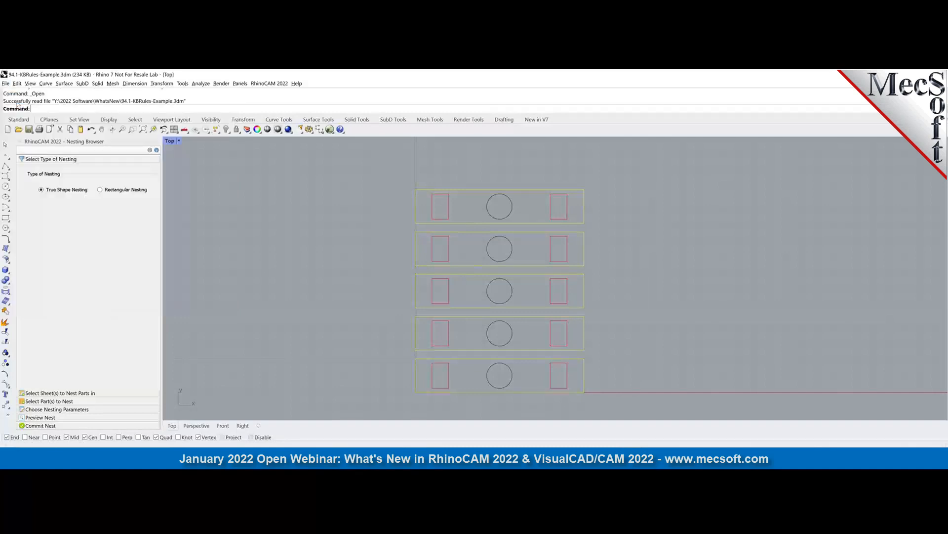
{"action": "left_click", "coordinate": [481, 282]}
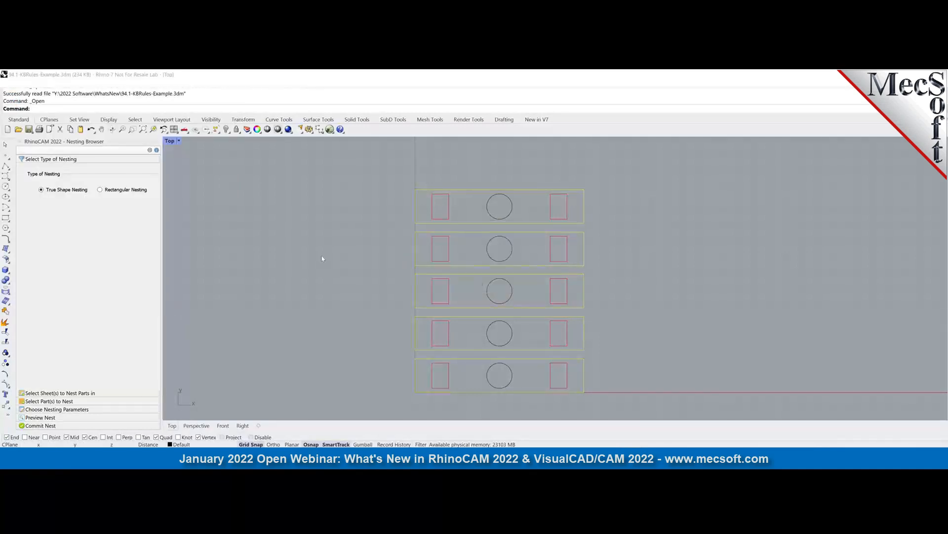
{"action": "key", "text": "ctrl+o"}
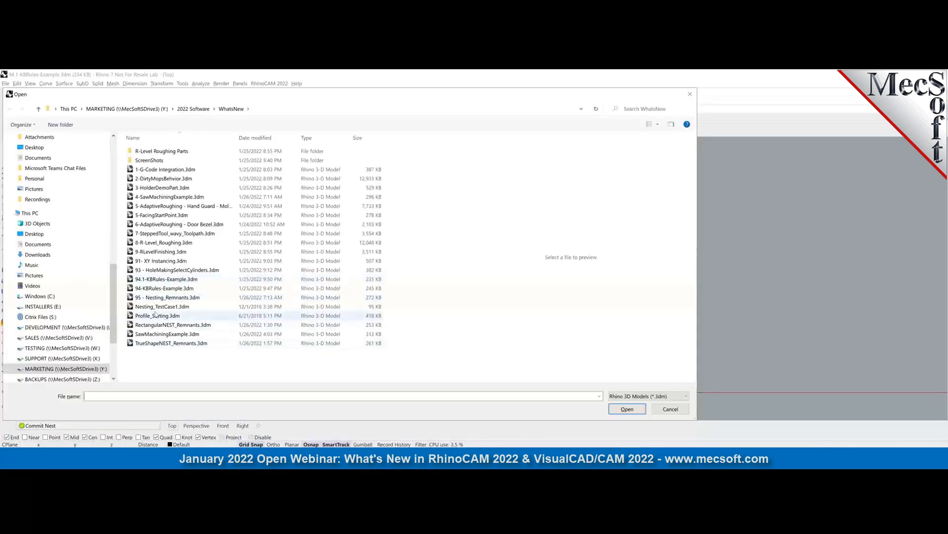
{"action": "left_click", "coordinate": [158, 298]}
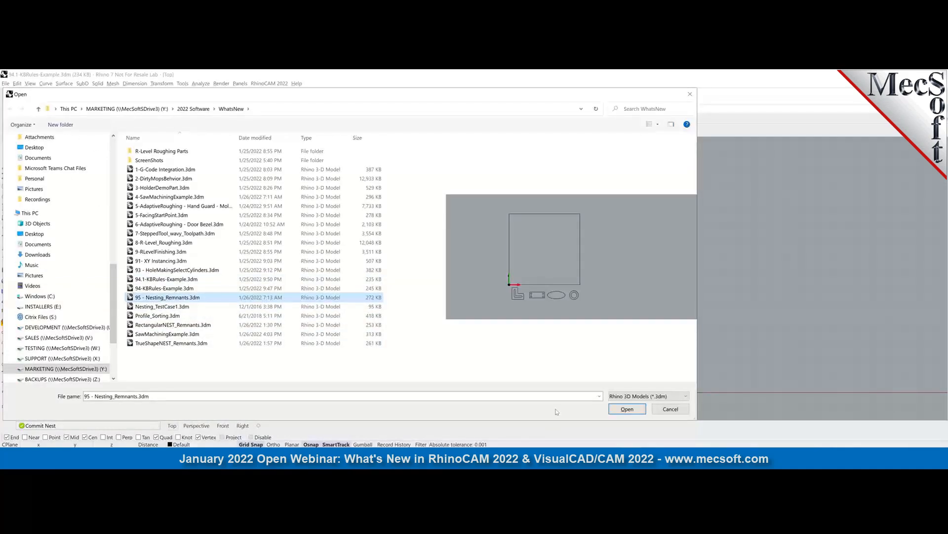
{"action": "left_click", "coordinate": [627, 410]}
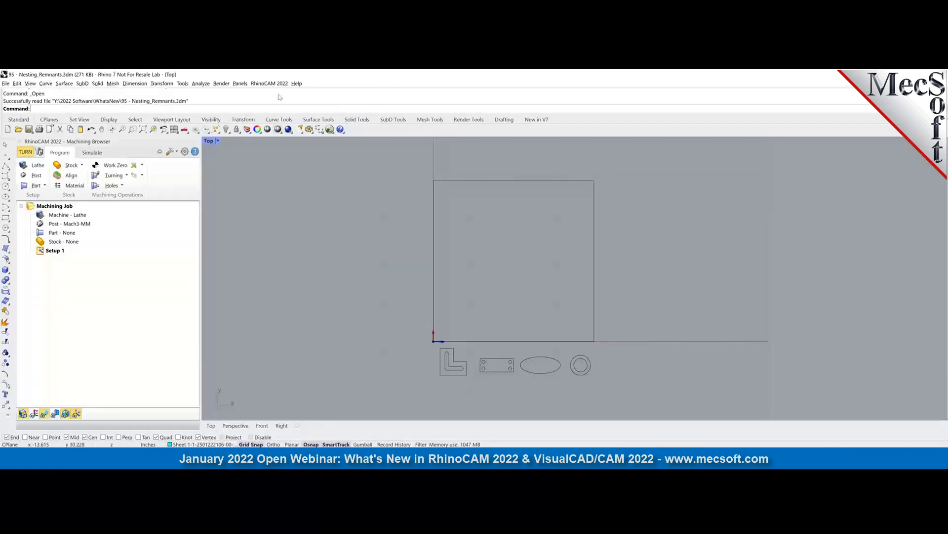
Switch to the NEST module for this file and widen the Nesting Browser.
{"action": "left_click", "coordinate": [270, 84]}
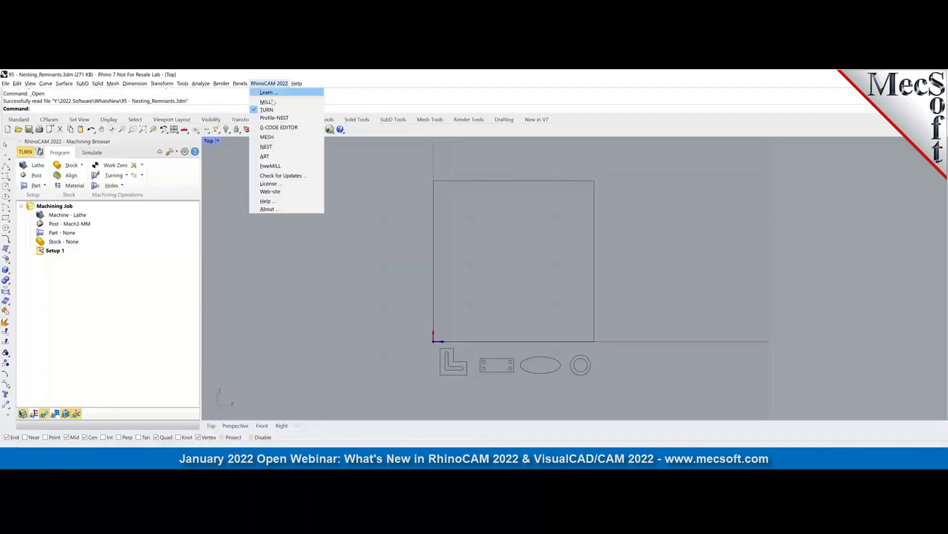
{"action": "left_click", "coordinate": [273, 146]}
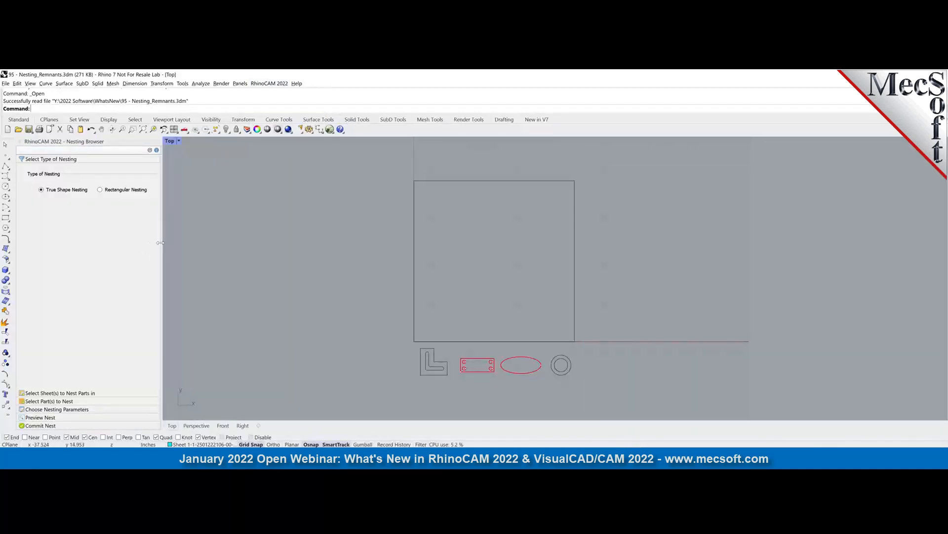
{"action": "left_click_drag", "start_coordinate": [163, 244], "coordinate": [214, 247]}
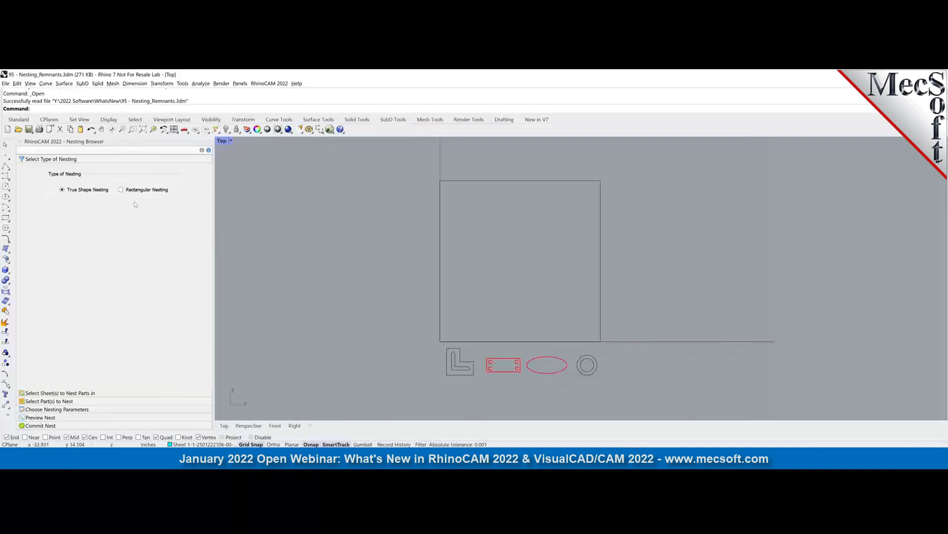
Add the large square curve above the parts as the sheet to nest parts in.
{"action": "left_click", "coordinate": [49, 393]}
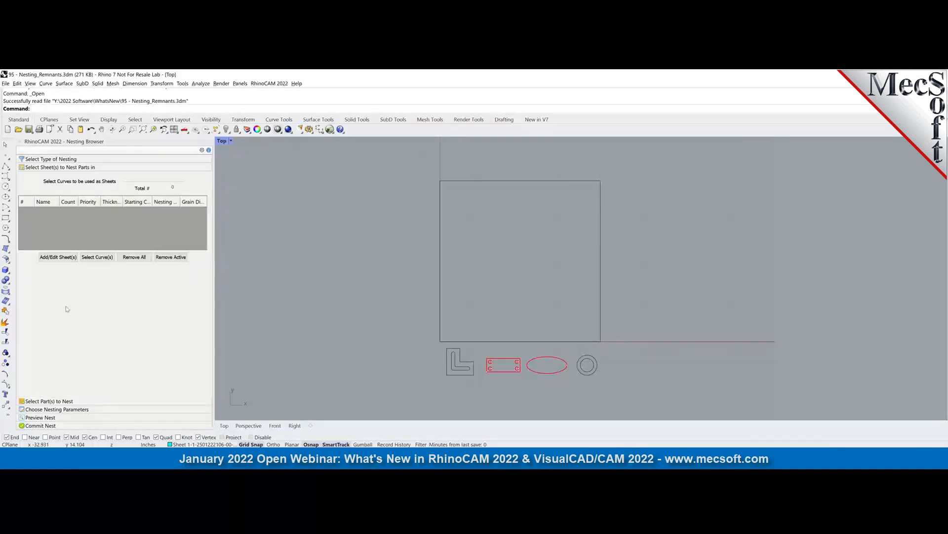
{"action": "left_click", "coordinate": [97, 256]}
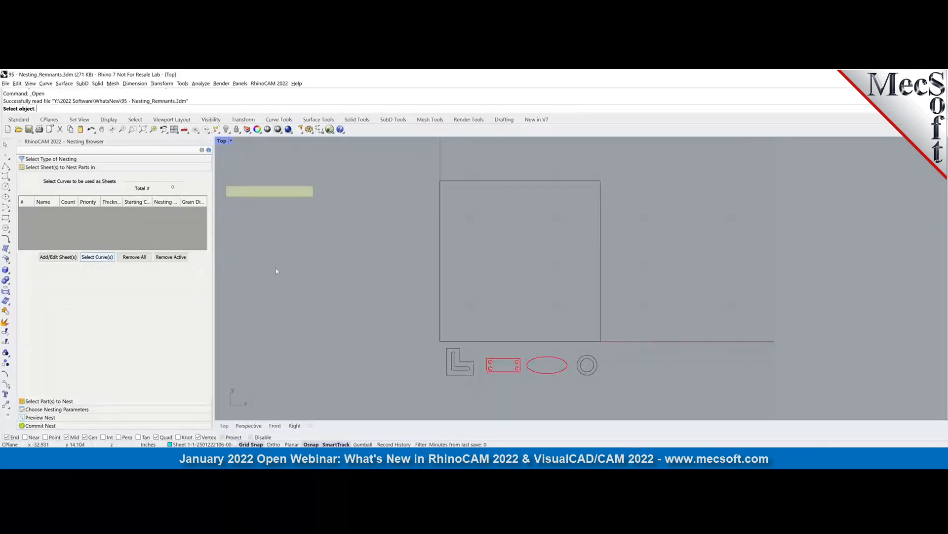
{"action": "left_click", "coordinate": [440, 256]}
{"action": "right_click", "coordinate": [409, 266]}
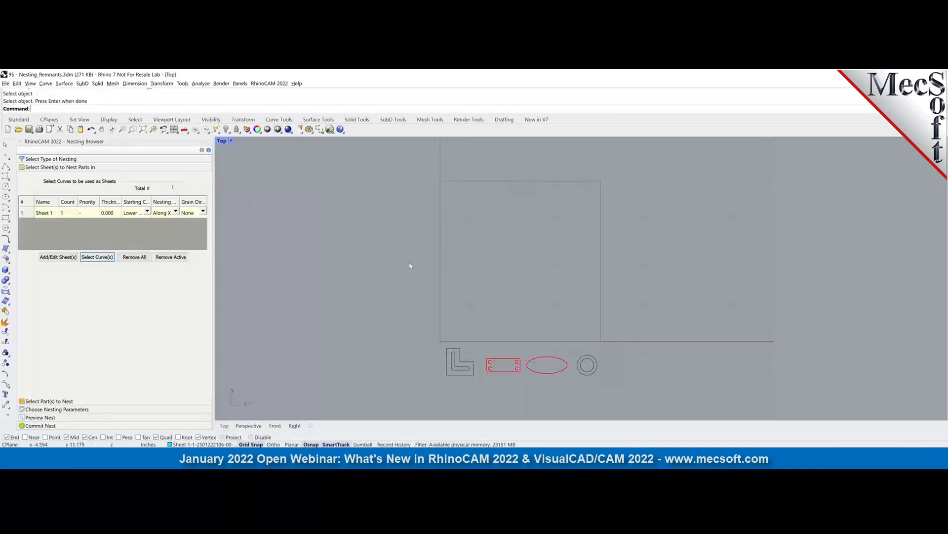
Review the list of parts to nest, highlighting Part 1 and Part 2 in the model.
{"action": "left_click", "coordinate": [44, 401]}
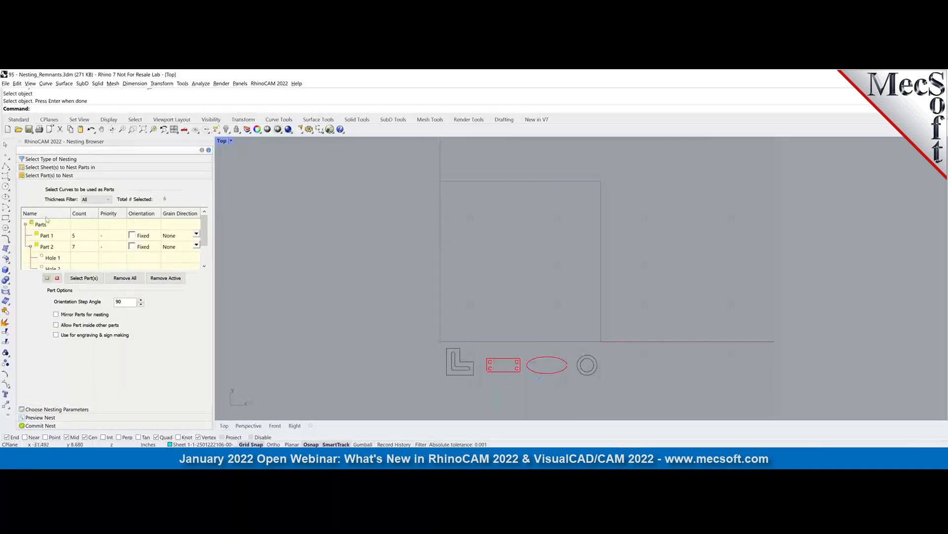
{"action": "left_click", "coordinate": [42, 235]}
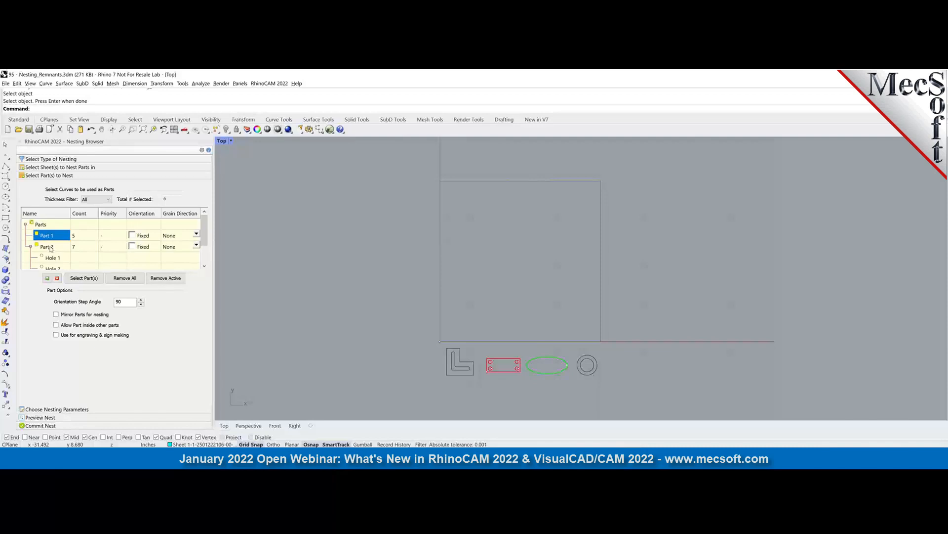
{"action": "left_click", "coordinate": [46, 246]}
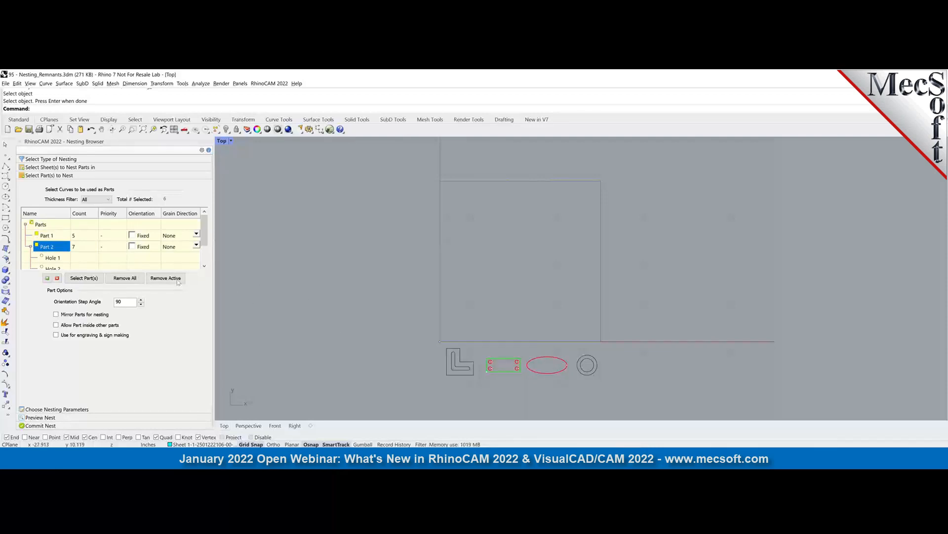
Go to the nesting parameters and check the Generate Remnants option in the nesting preferences.
{"action": "left_click", "coordinate": [62, 410]}
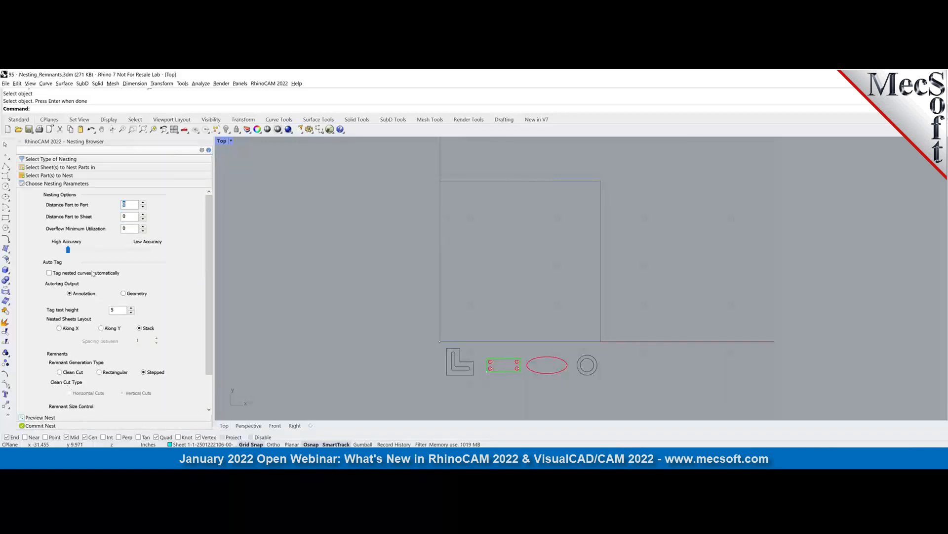
{"action": "left_click", "coordinate": [202, 150]}
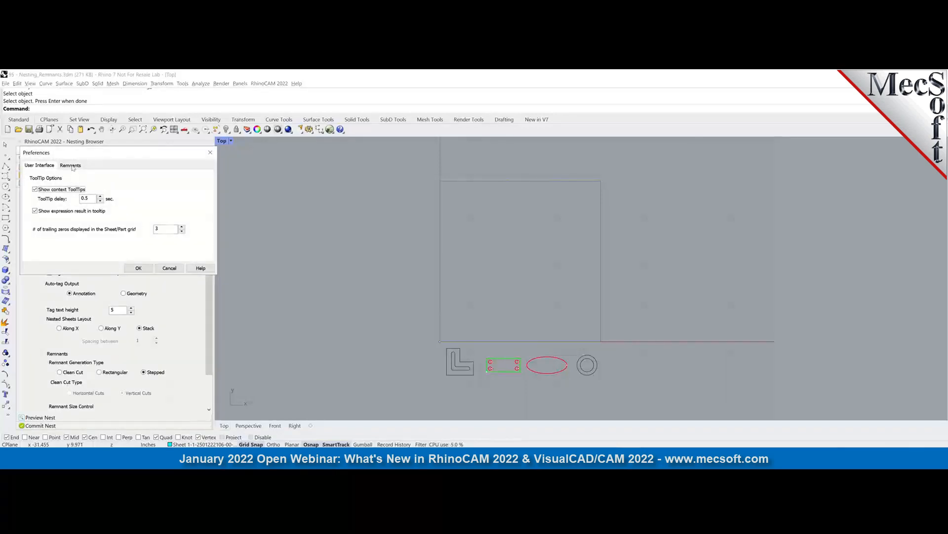
{"action": "left_click", "coordinate": [70, 166]}
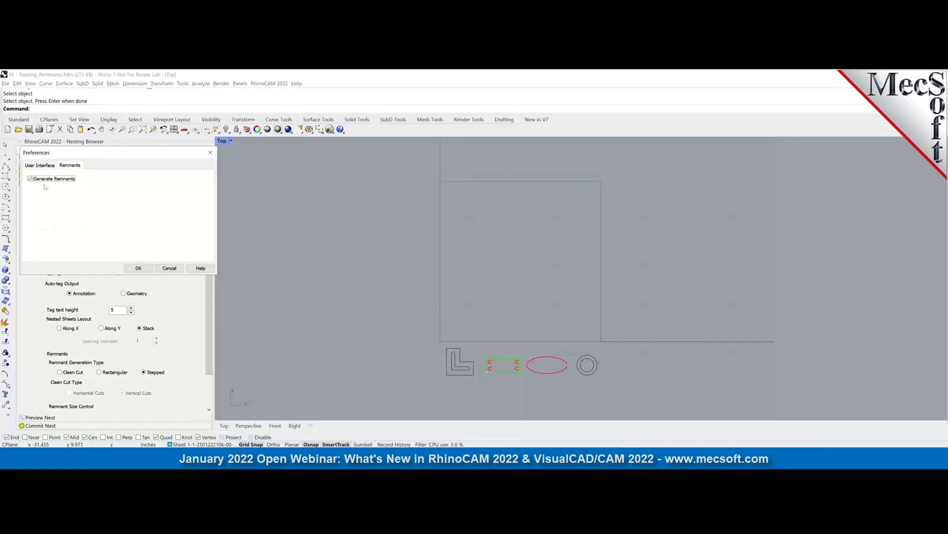
{"action": "left_click", "coordinate": [138, 268]}
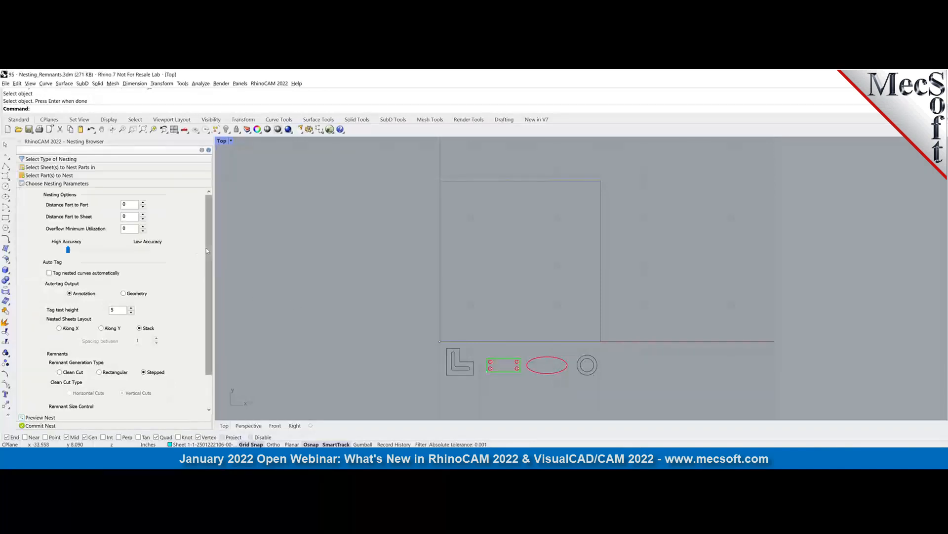
Execute the True Shape nest with Stepped remnants and inspect the nested sheet and the remnant sheet in the preview.
{"action": "left_click_drag", "start_coordinate": [206, 248], "coordinate": [206, 278]}
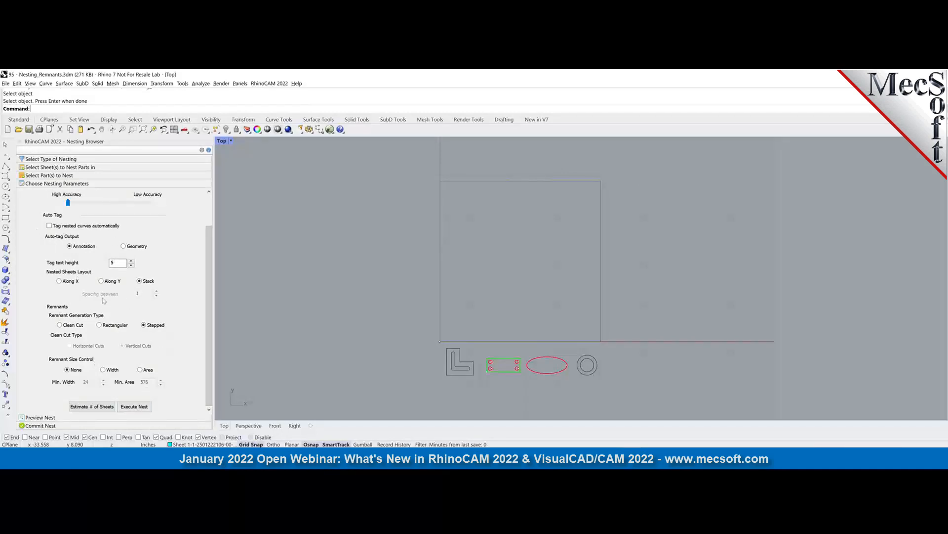
{"action": "left_click", "coordinate": [125, 406]}
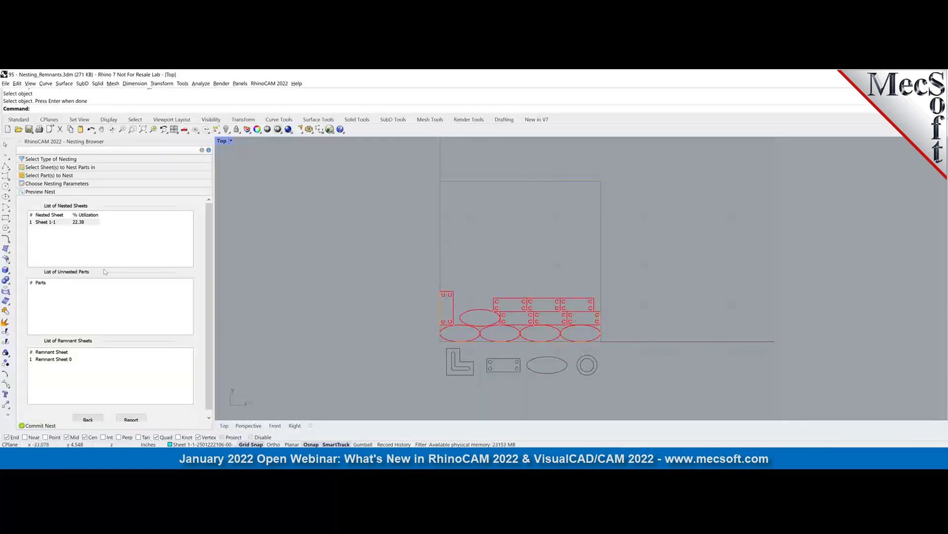
{"action": "left_click", "coordinate": [44, 223]}
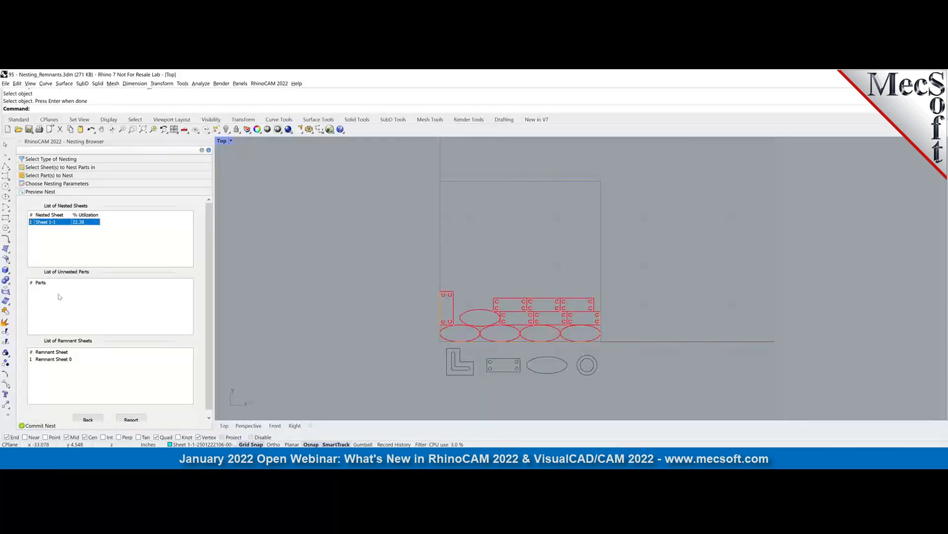
{"action": "left_click", "coordinate": [58, 361]}
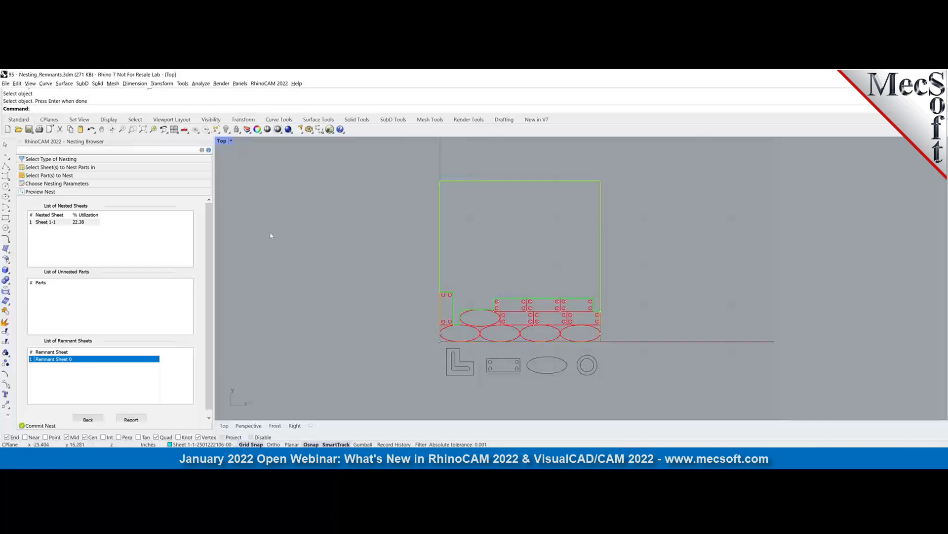
{"action": "left_click", "coordinate": [129, 420]}
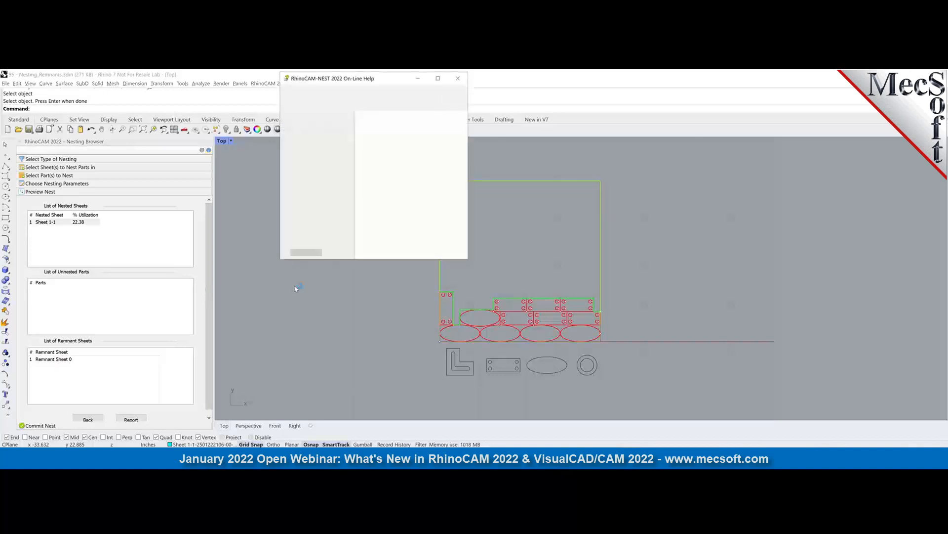
{"action": "left_click", "coordinate": [459, 78]}
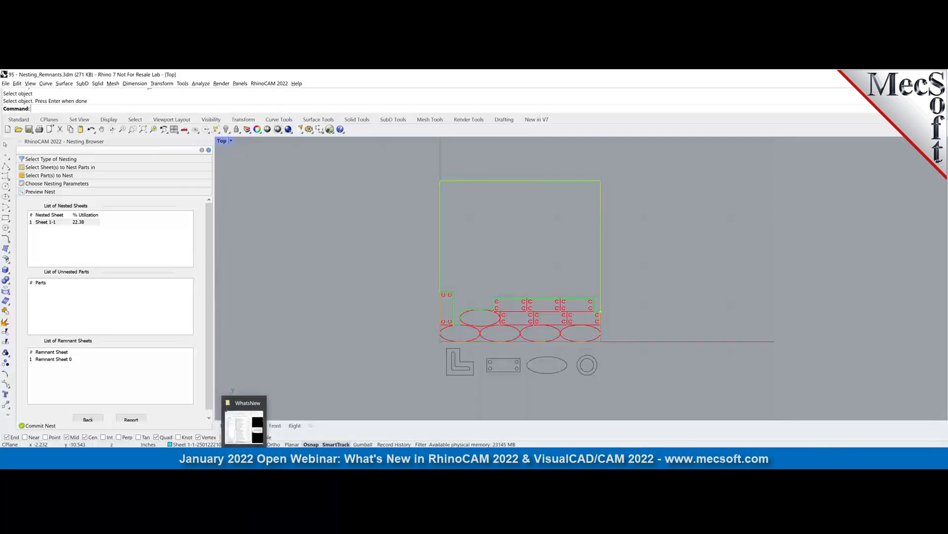
Switch to the WhatsNew folder in File Explorer and open WhatsNewInRhinoCAM2022.pdf in Adobe Acrobat.
{"action": "left_click", "coordinate": [242, 436]}
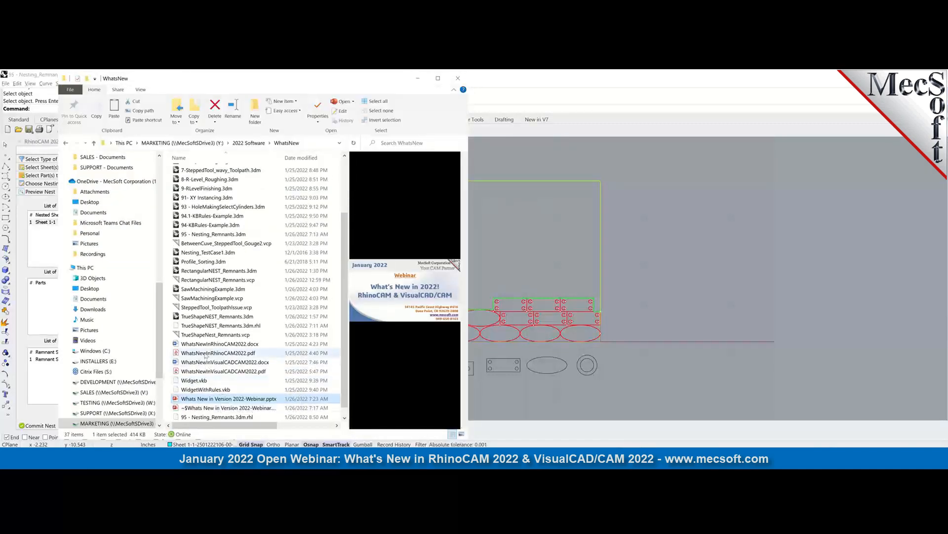
{"action": "left_click", "coordinate": [206, 353]}
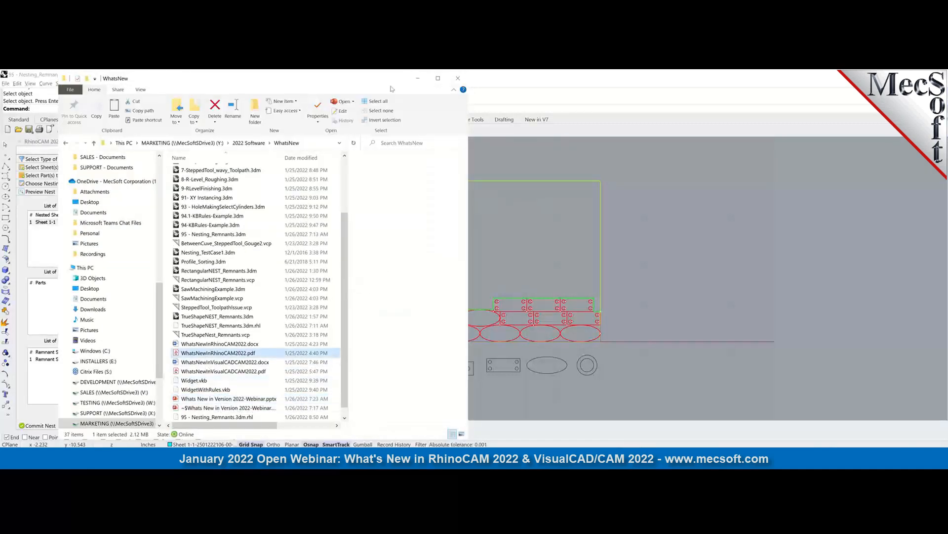
{"action": "left_click", "coordinate": [458, 79]}
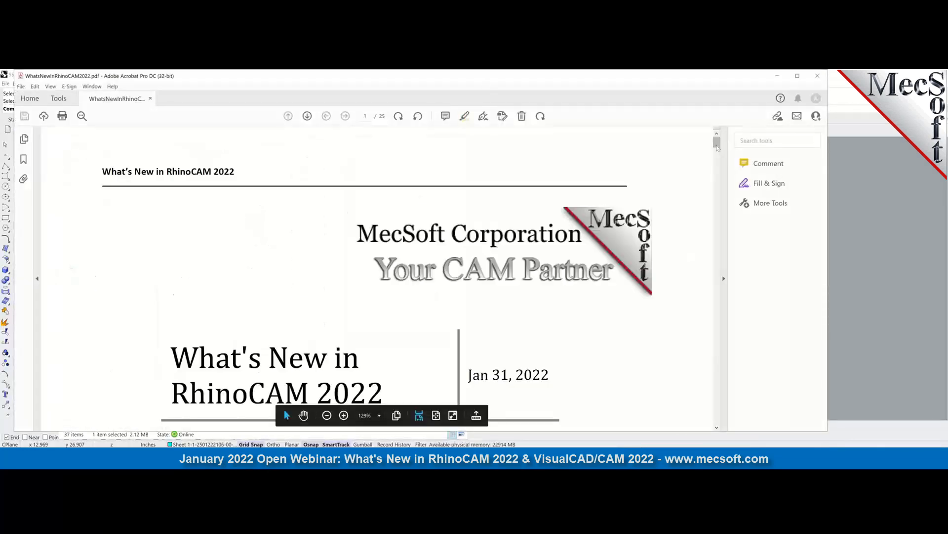
Skim the What's New PDF from the 3 Axis stepped tooling notes through the Toolpath Editor, Simulation and Knowledge Base enhancements.
{"action": "left_click_drag", "start_coordinate": [717, 143], "coordinate": [716, 285]}
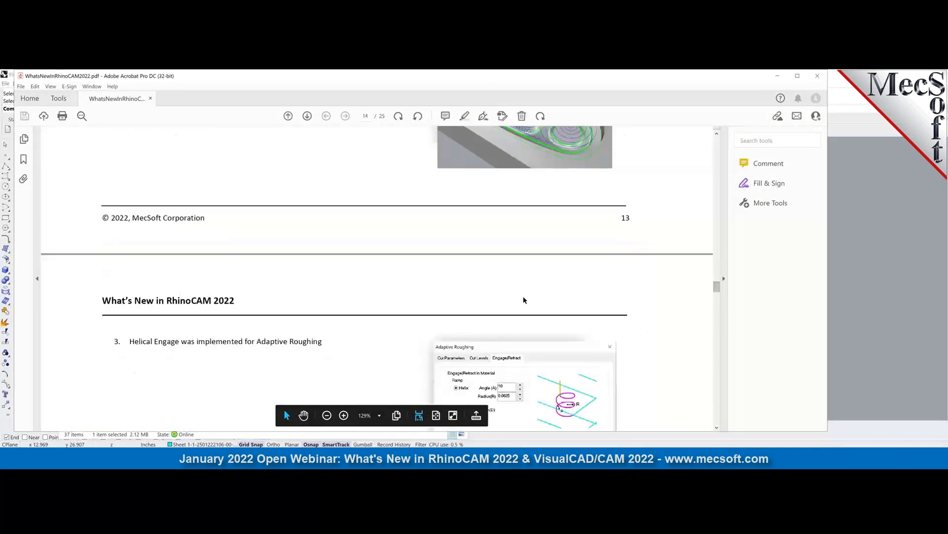
{"action": "scroll", "coordinate": [524, 299], "scroll_direction": "up", "scroll_amount": 1}
{"action": "scroll", "coordinate": [524, 300], "scroll_direction": "down", "scroll_amount": 8}
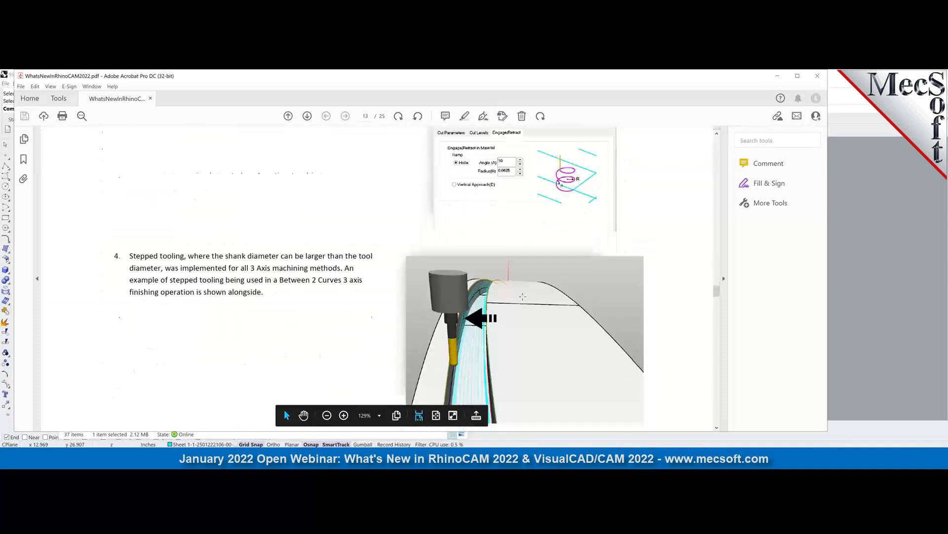
{"action": "scroll", "coordinate": [637, 306], "scroll_direction": "down", "scroll_amount": 4}
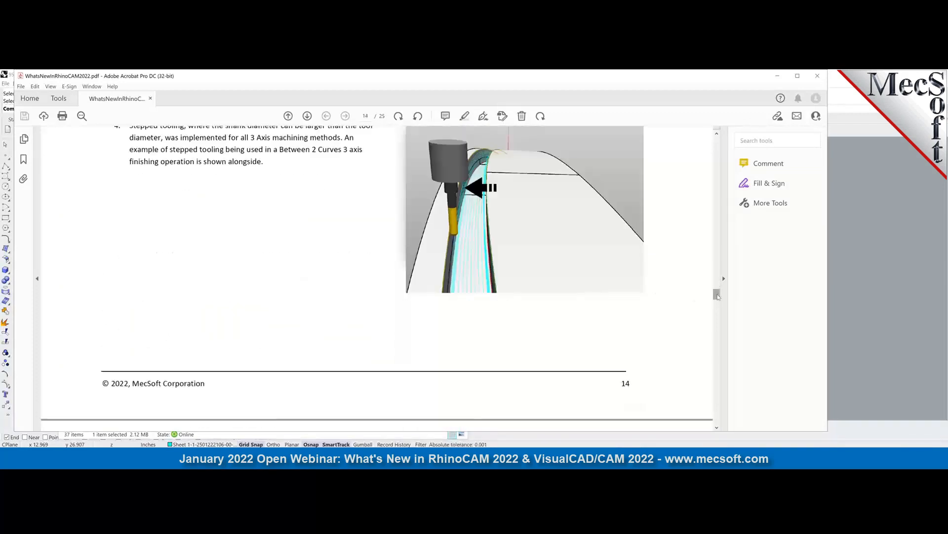
{"action": "left_click_drag", "start_coordinate": [718, 309], "coordinate": [713, 349]}
{"action": "scroll", "coordinate": [608, 362], "scroll_direction": "down", "scroll_amount": 4}
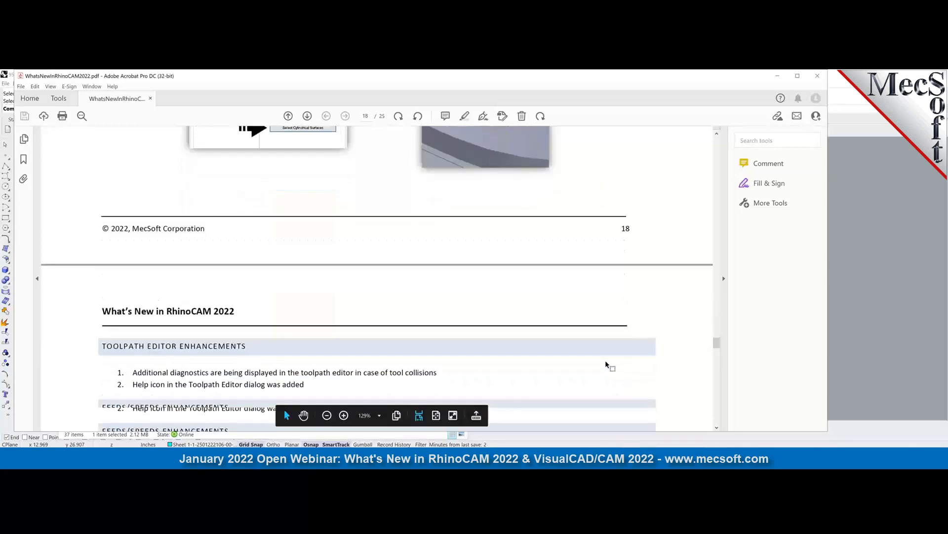
{"action": "scroll", "coordinate": [504, 316], "scroll_direction": "down", "scroll_amount": 8}
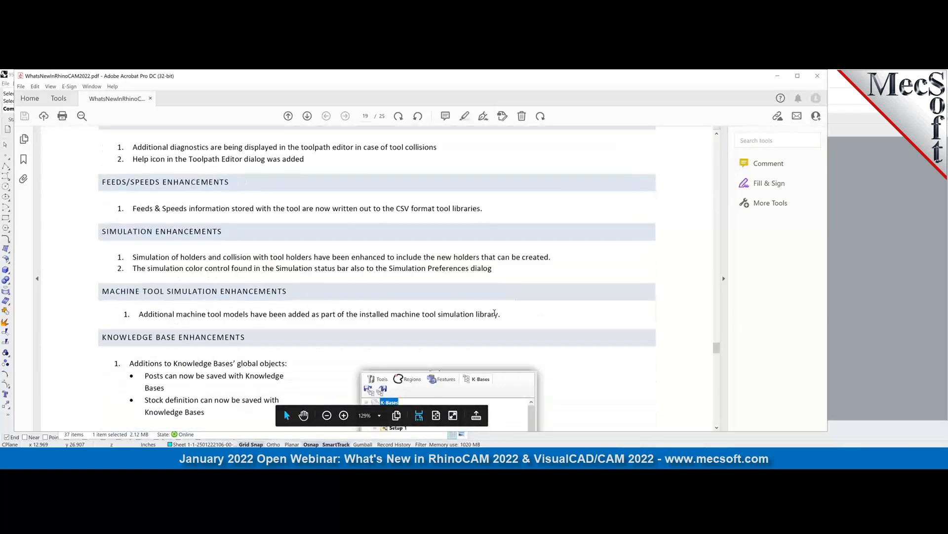
{"action": "scroll", "coordinate": [567, 318], "scroll_direction": "down", "scroll_amount": 10}
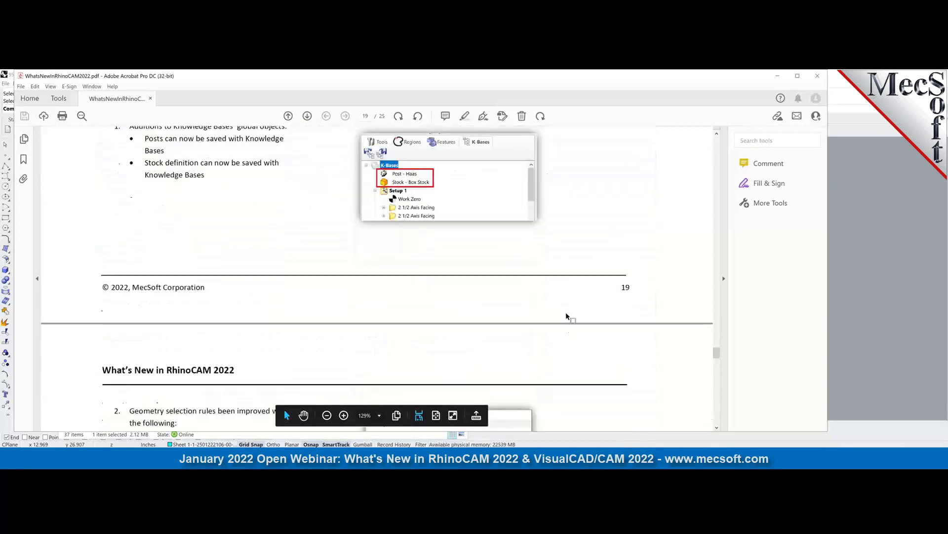
{"action": "scroll", "coordinate": [595, 305], "scroll_direction": "down", "scroll_amount": 10}
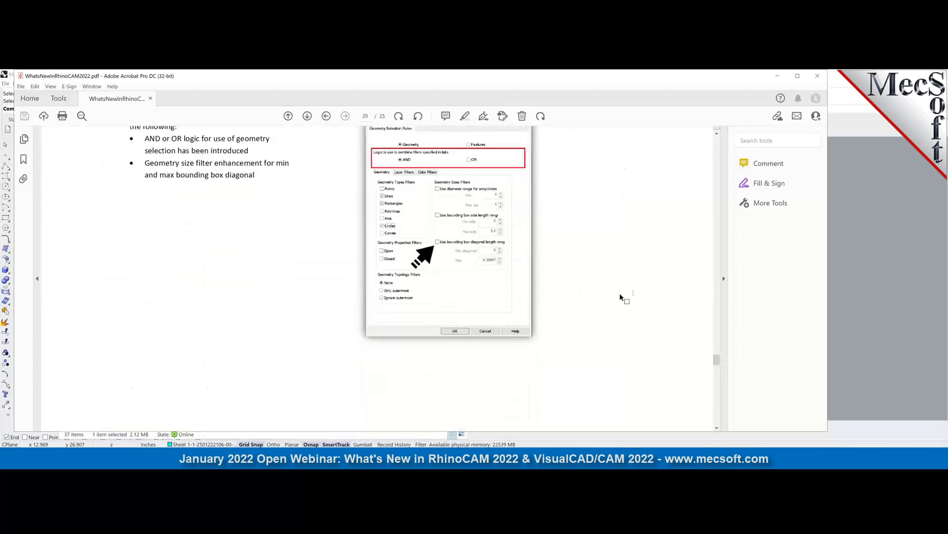
Read the Post Processor Enhancements on page 21, covering the coolant codes and the numbered list of other post changes.
{"action": "scroll", "coordinate": [591, 347], "scroll_direction": "down", "scroll_amount": 10}
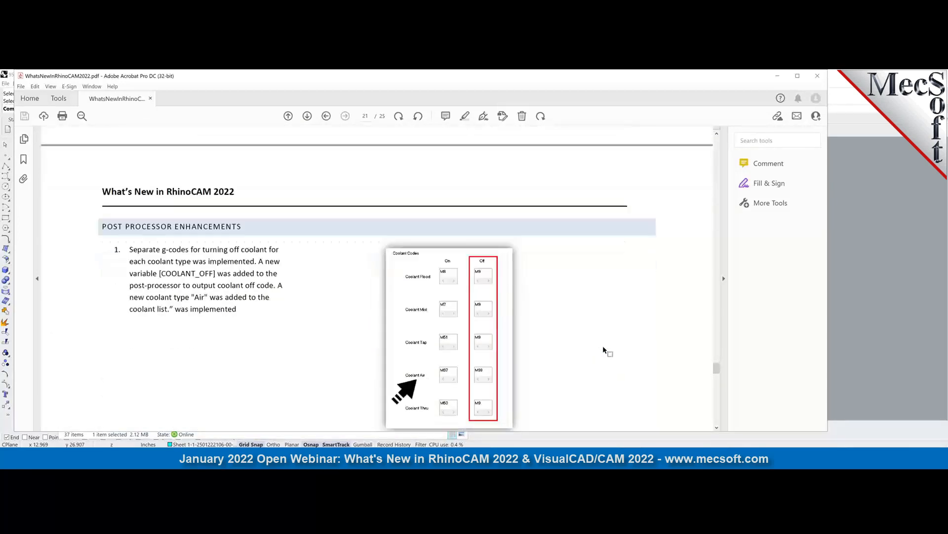
{"action": "scroll", "coordinate": [587, 332], "scroll_direction": "up", "scroll_amount": 1}
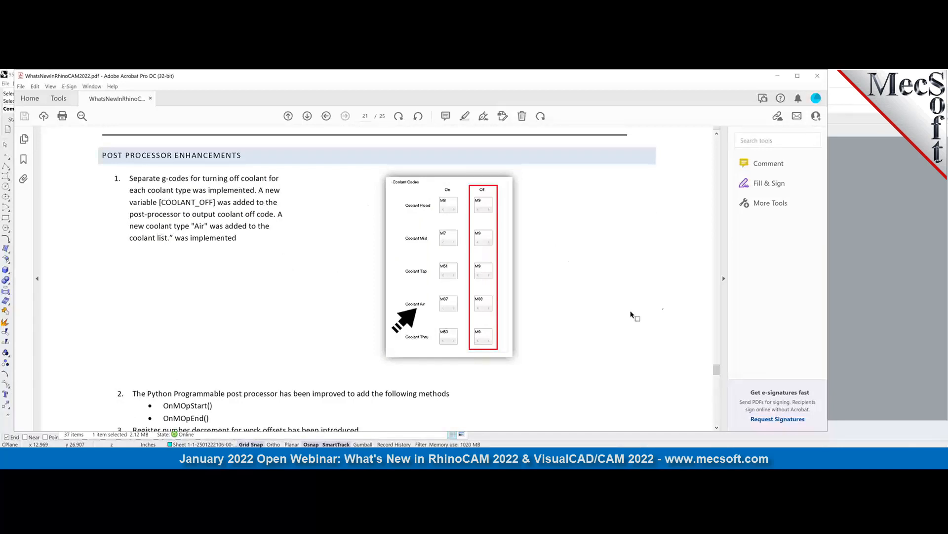
{"action": "scroll", "coordinate": [584, 338], "scroll_direction": "up", "scroll_amount": 1}
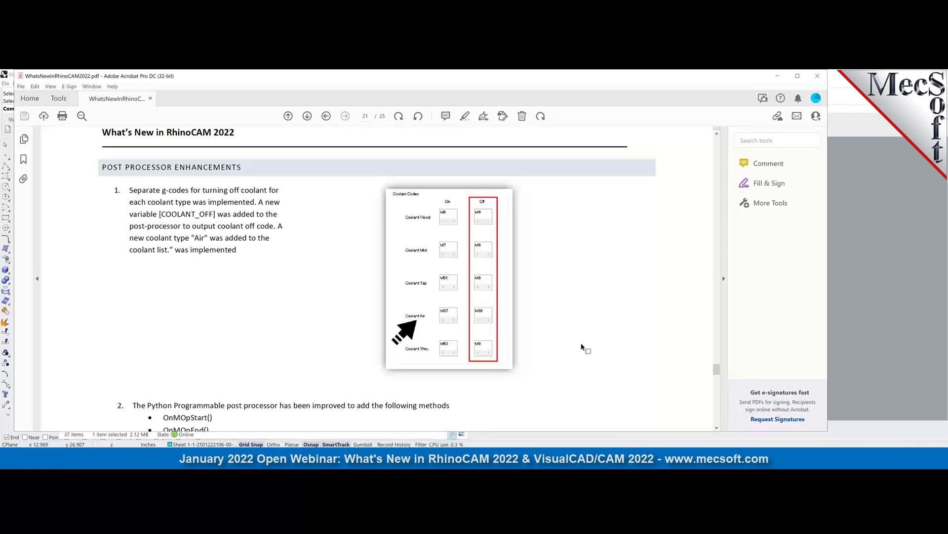
{"action": "scroll", "coordinate": [582, 346], "scroll_direction": "down", "scroll_amount": 3}
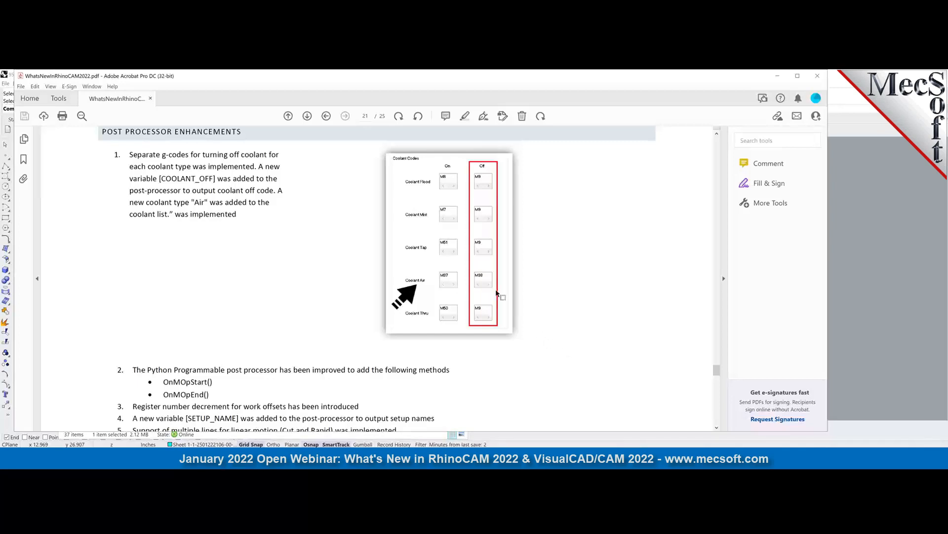
{"action": "scroll", "coordinate": [594, 354], "scroll_direction": "down", "scroll_amount": 5}
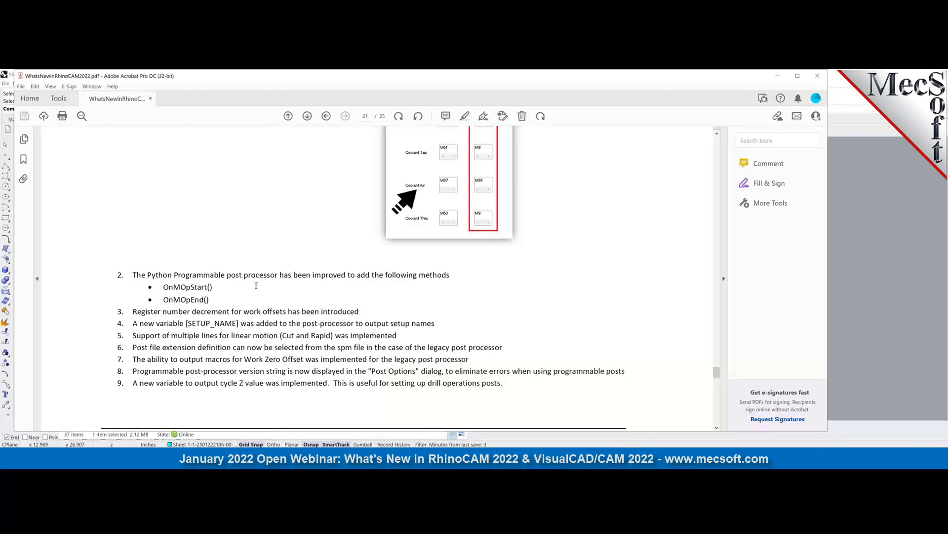
{"action": "scroll", "coordinate": [285, 324], "scroll_direction": "down", "scroll_amount": 2}
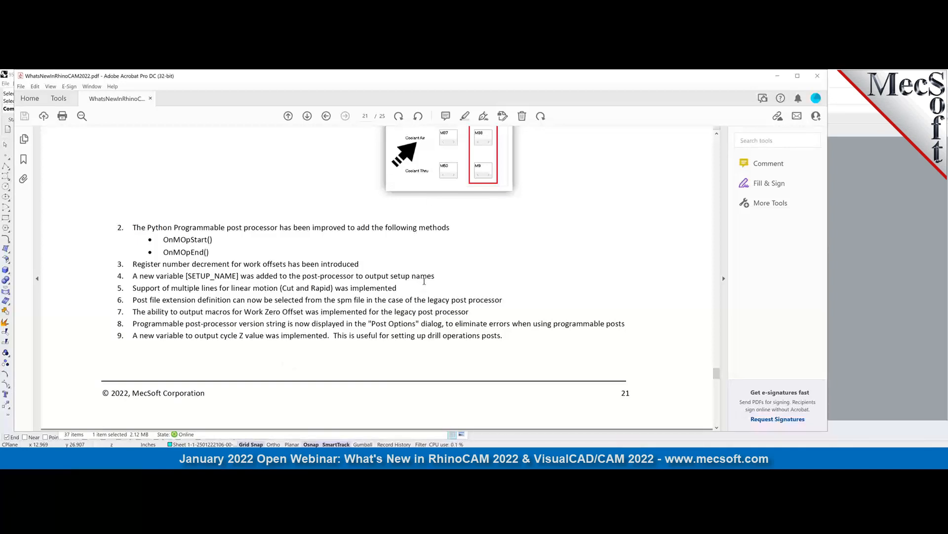
{"action": "scroll", "coordinate": [278, 286], "scroll_direction": "down", "scroll_amount": 1}
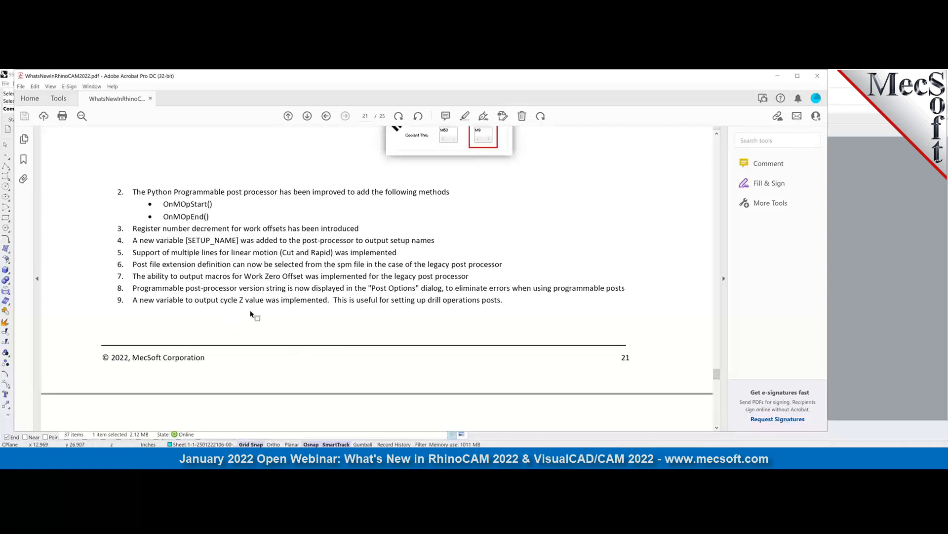
{"action": "scroll", "coordinate": [280, 327], "scroll_direction": "down", "scroll_amount": 1}
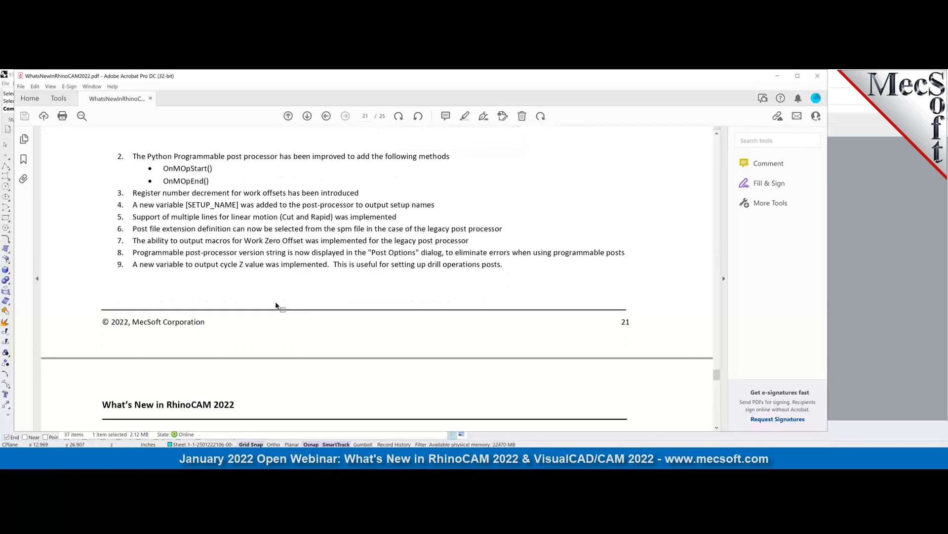
{"action": "scroll", "coordinate": [276, 305], "scroll_direction": "up", "scroll_amount": 3}
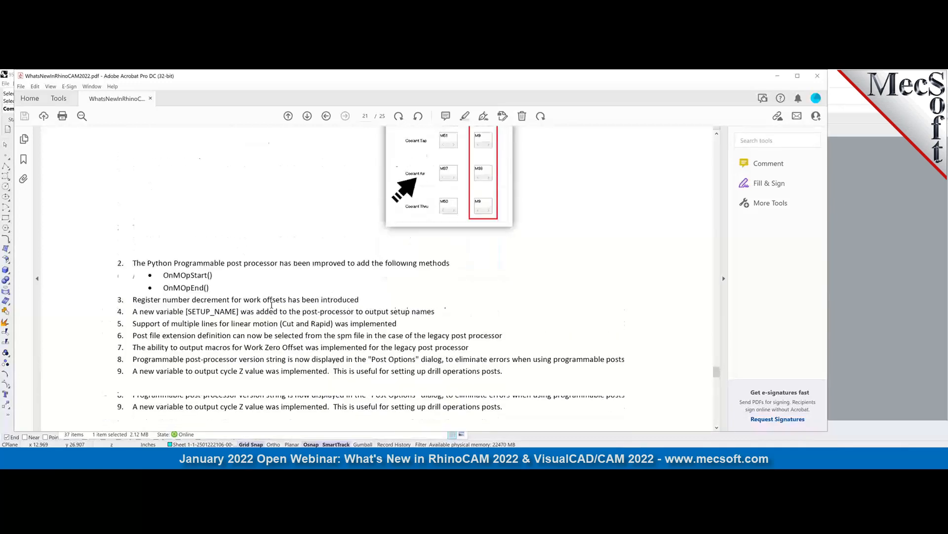
Read the RhinoCAM Software Development Kit (SDK) Enhancements on page 22.
{"action": "scroll", "coordinate": [269, 303], "scroll_direction": "down", "scroll_amount": 6}
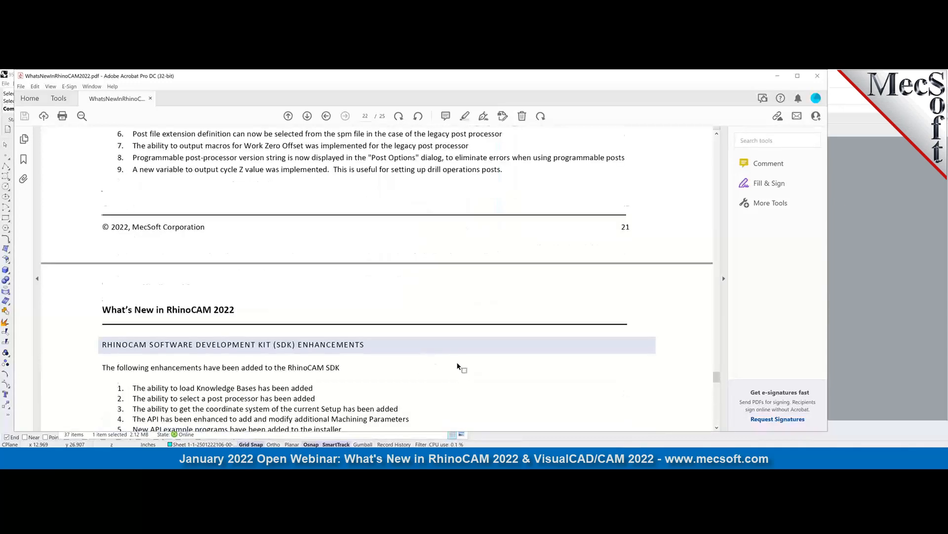
{"action": "scroll", "coordinate": [462, 366], "scroll_direction": "down", "scroll_amount": 3}
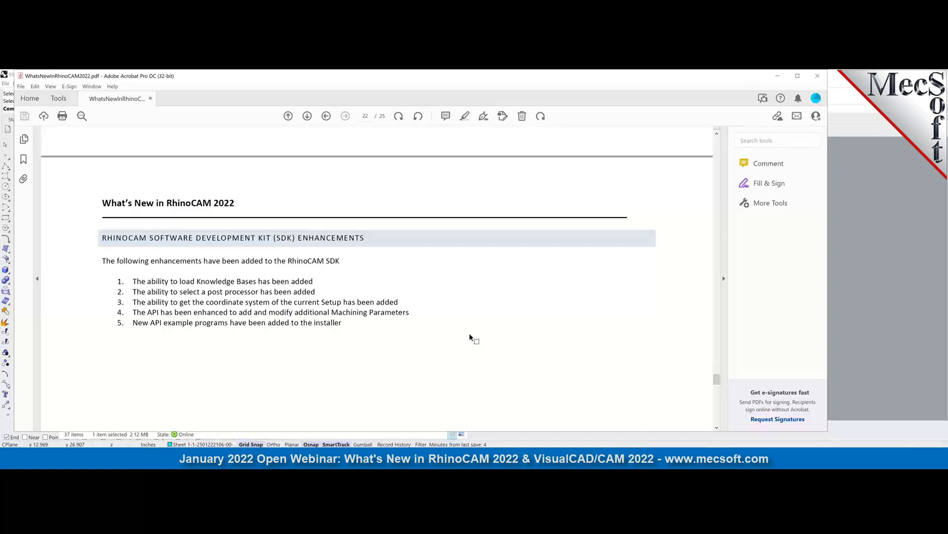
{"action": "scroll", "coordinate": [470, 337], "scroll_direction": "down", "scroll_amount": 2}
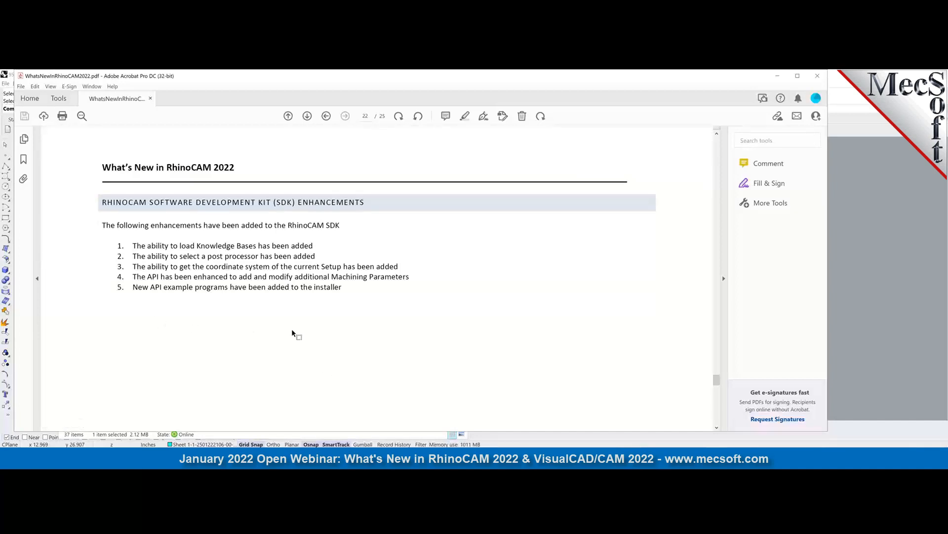
{"action": "scroll", "coordinate": [291, 328], "scroll_direction": "down", "scroll_amount": 2}
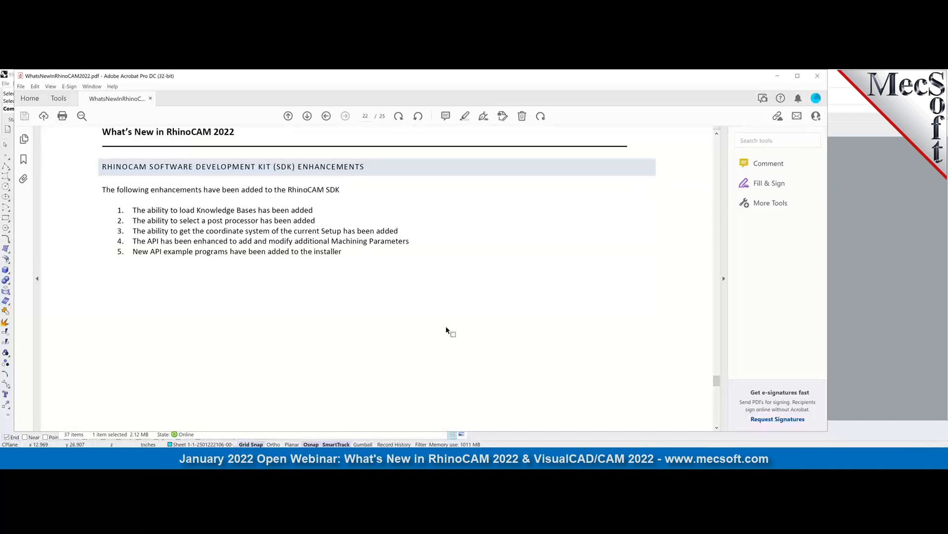
Skim the TURN, G-code Editor, NEST, Profile-NEST, ART and MESH module sections through to the Bugs Fixed list.
{"action": "scroll", "coordinate": [446, 327], "scroll_direction": "down", "scroll_amount": 5}
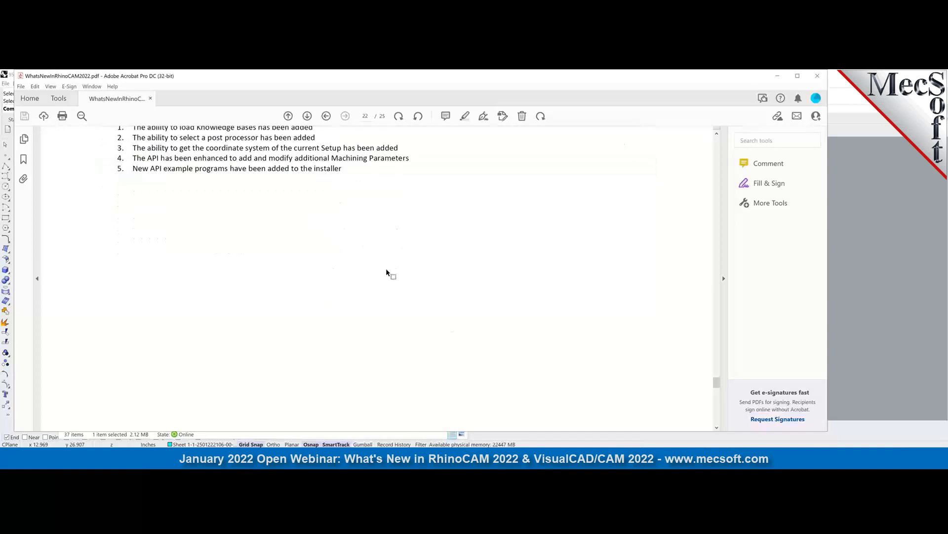
{"action": "scroll", "coordinate": [546, 333], "scroll_direction": "down", "scroll_amount": 12}
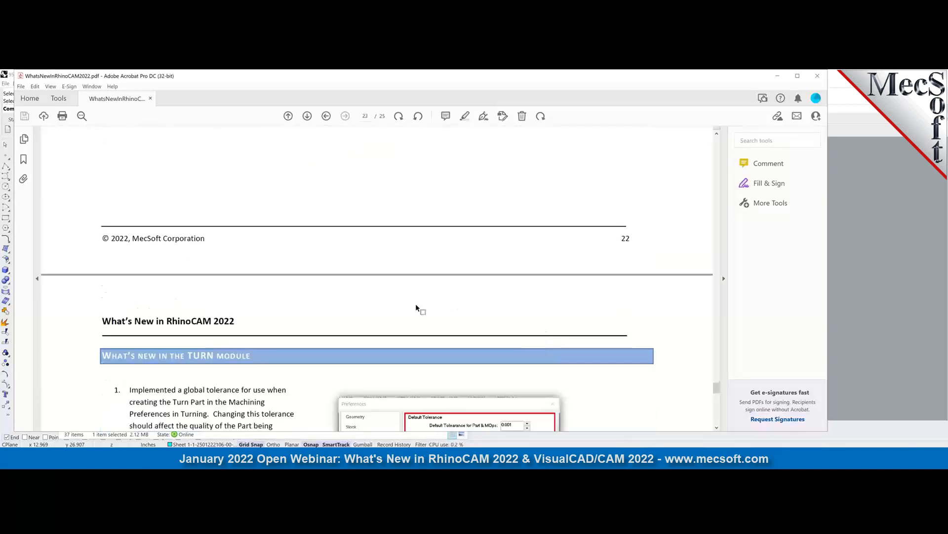
{"action": "scroll", "coordinate": [417, 307], "scroll_direction": "down", "scroll_amount": 12}
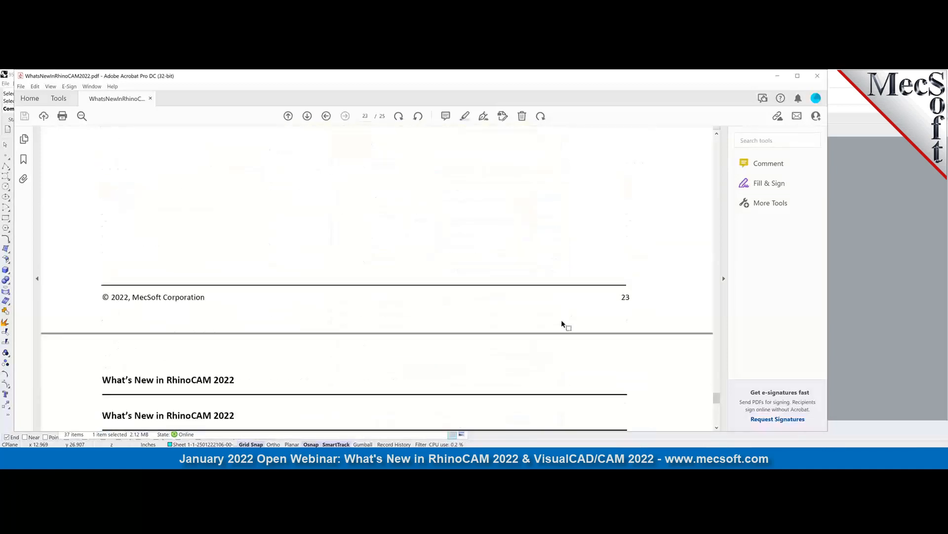
{"action": "scroll", "coordinate": [562, 322], "scroll_direction": "down", "scroll_amount": 12}
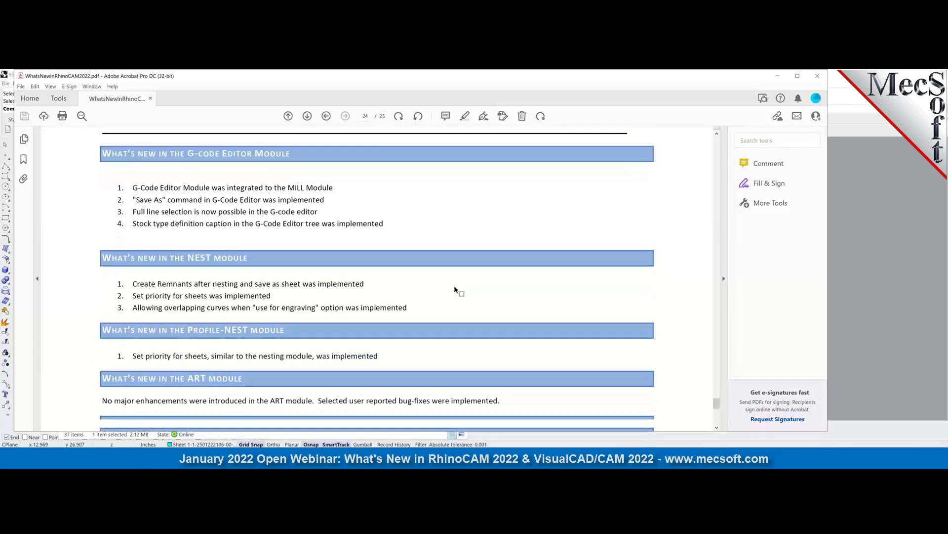
{"action": "scroll", "coordinate": [453, 287], "scroll_direction": "down", "scroll_amount": 5}
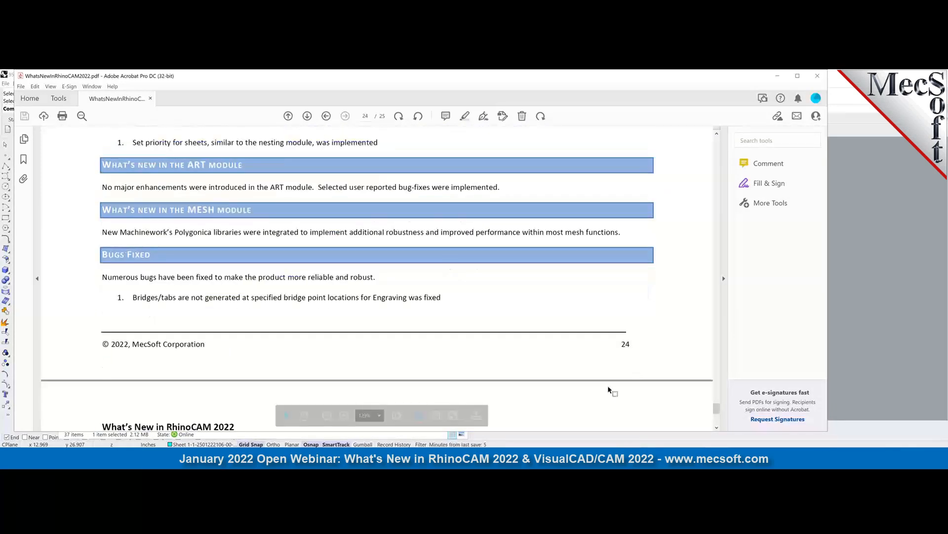
{"action": "scroll", "coordinate": [609, 389], "scroll_direction": "down", "scroll_amount": 5}
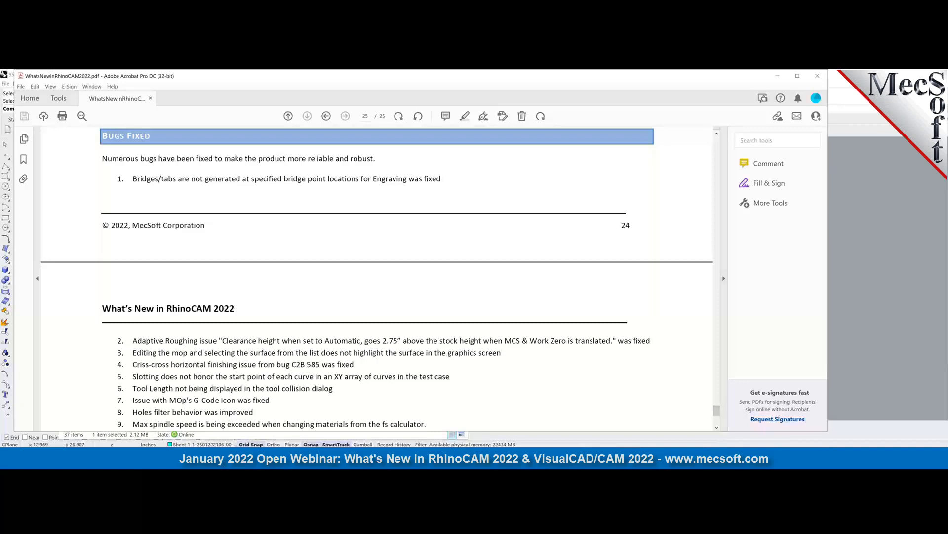
Switch to Rhino, view the RhinoCAM 2022 license information and close the License Dialog.
{"action": "key", "text": "alt+Tab"}
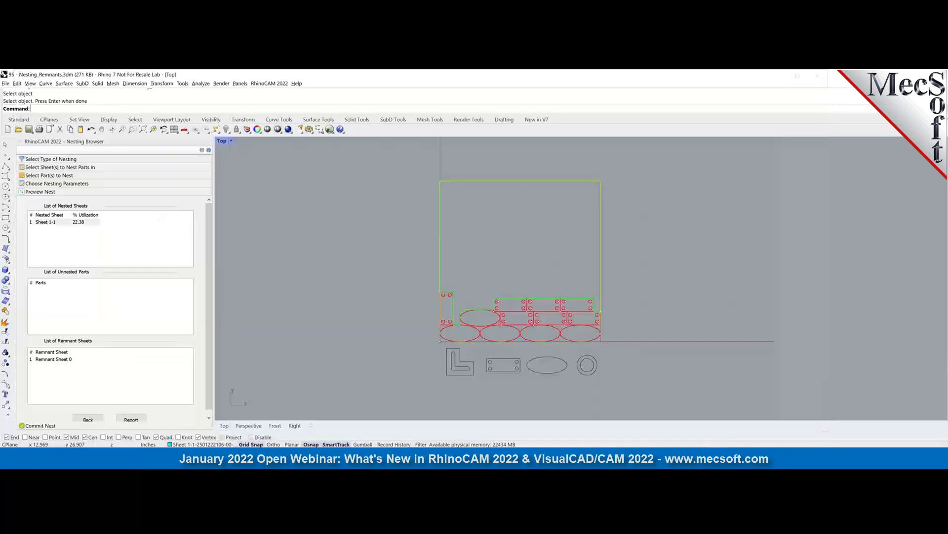
{"action": "left_click", "coordinate": [269, 83]}
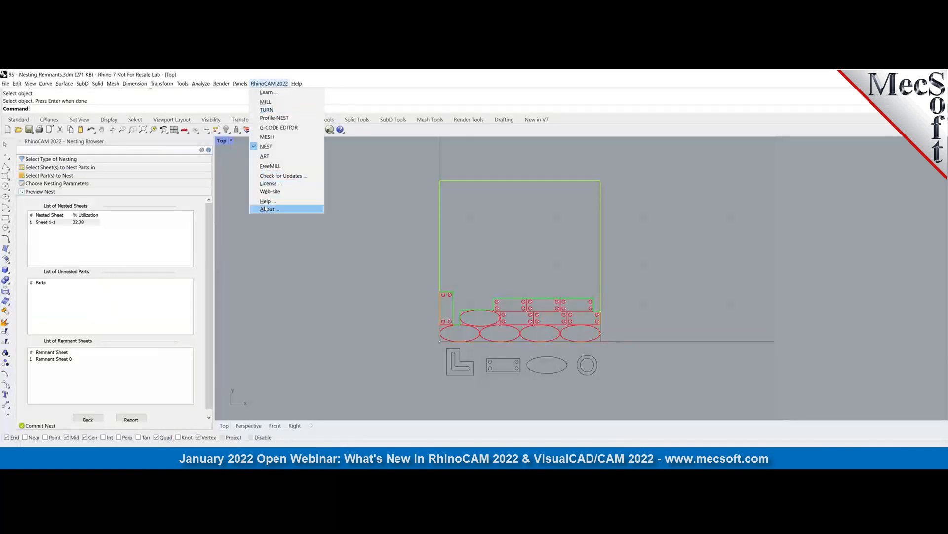
{"action": "left_click", "coordinate": [270, 184]}
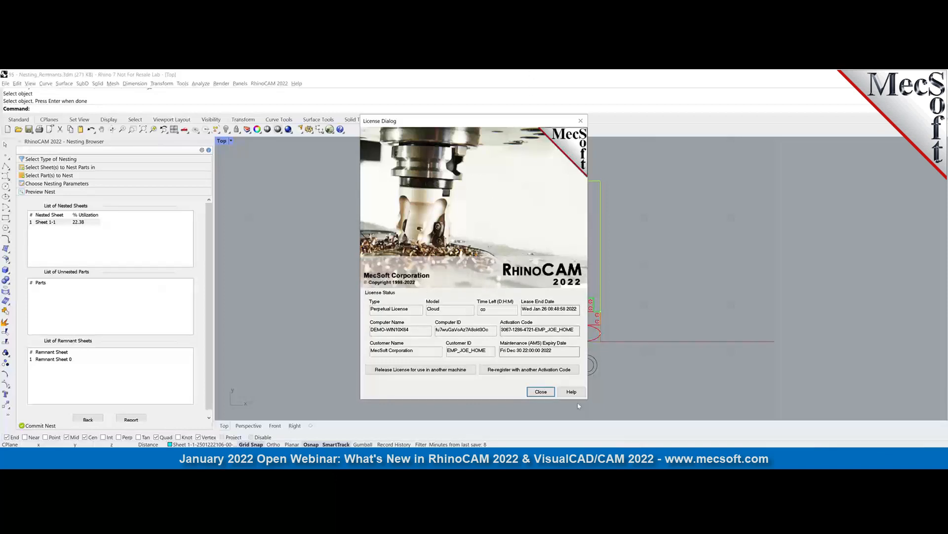
{"action": "left_click", "coordinate": [580, 121]}
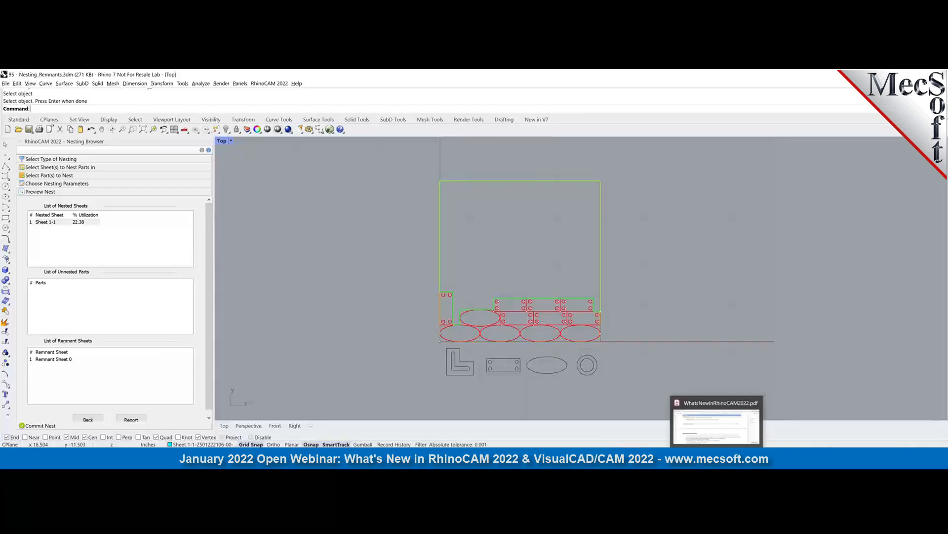
Switch back to WhatsNewInRhinoCAM2022.pdf and go from the Bugs Fixed list back to the G-Code and Set Post Options notes on page 6.
{"action": "left_click", "coordinate": [714, 432]}
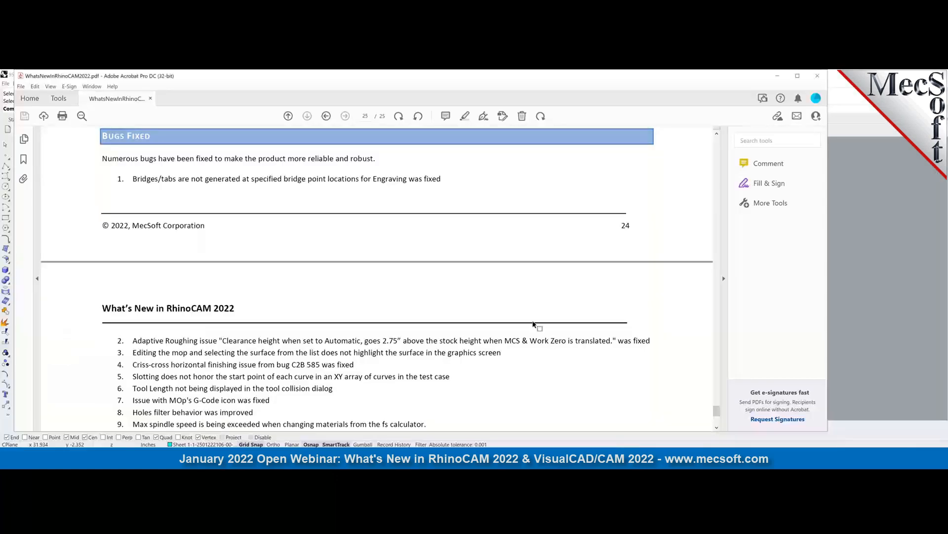
{"action": "scroll", "coordinate": [498, 319], "scroll_direction": "down", "scroll_amount": 5}
{"action": "scroll", "coordinate": [497, 319], "scroll_direction": "up", "scroll_amount": 12}
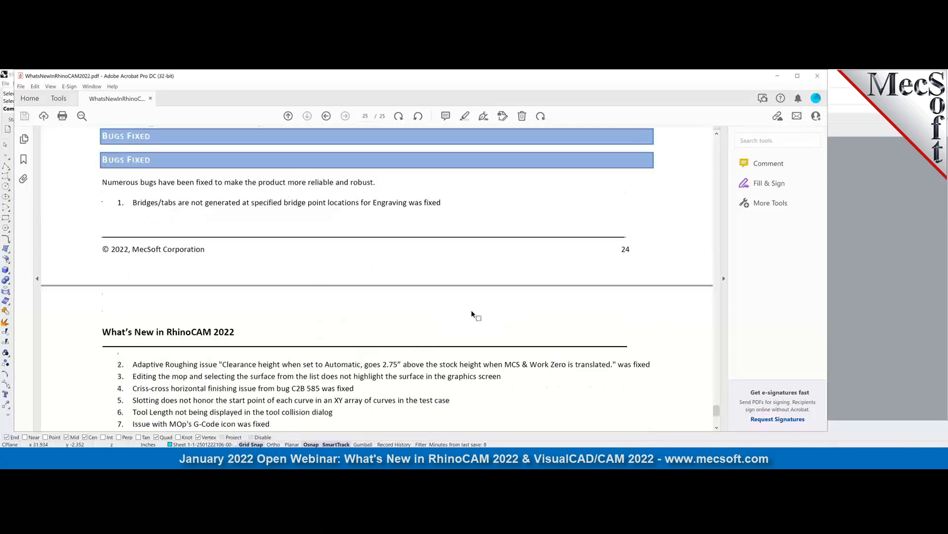
{"action": "scroll", "coordinate": [458, 294], "scroll_direction": "up", "scroll_amount": 6}
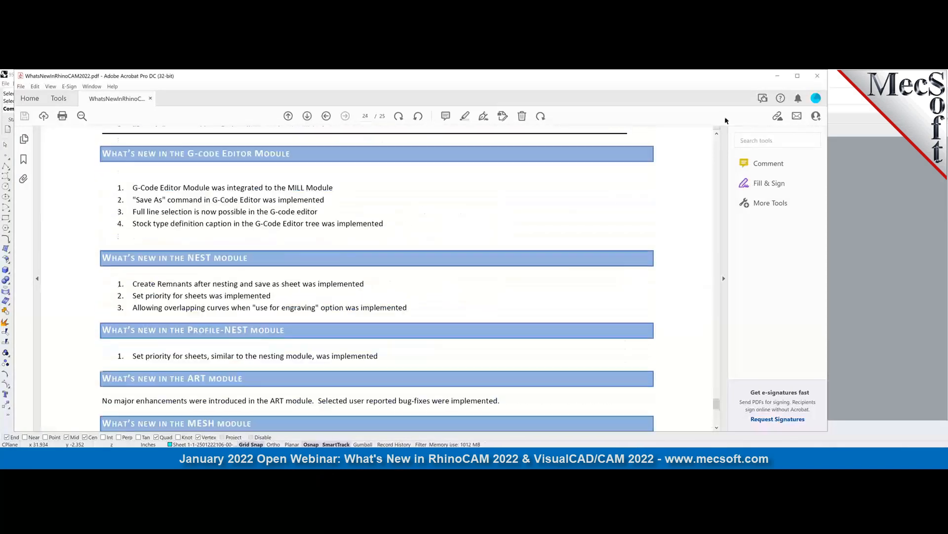
{"action": "left_click_drag", "start_coordinate": [716, 401], "coordinate": [717, 202]}
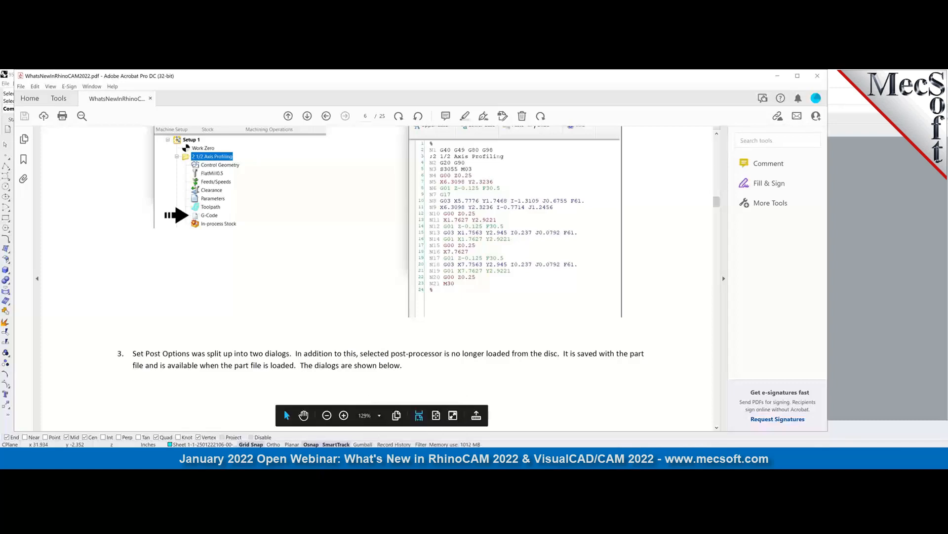
Return to Rhino and load the RhinoCAM 2022 MILL module.
{"action": "key", "text": "alt+Tab"}
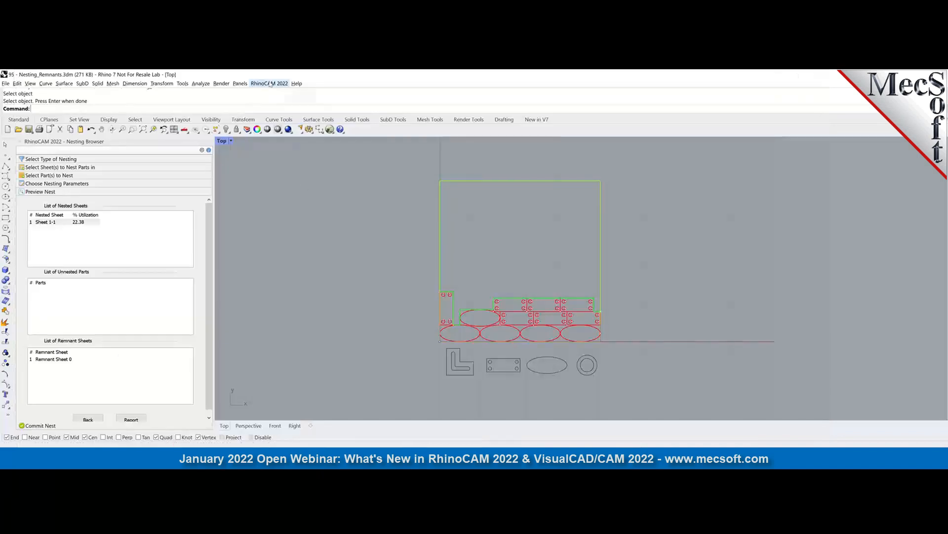
{"action": "left_click", "coordinate": [270, 83]}
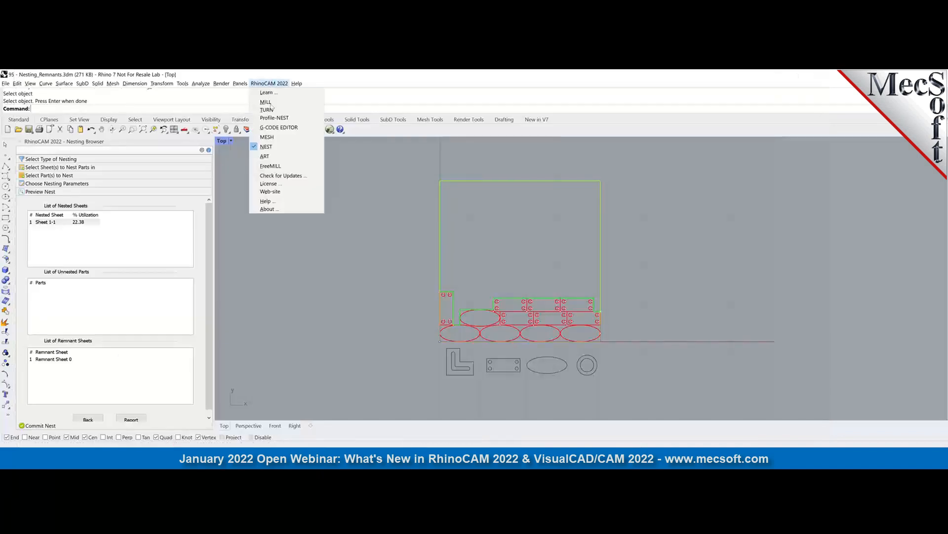
{"action": "left_click", "coordinate": [265, 104]}
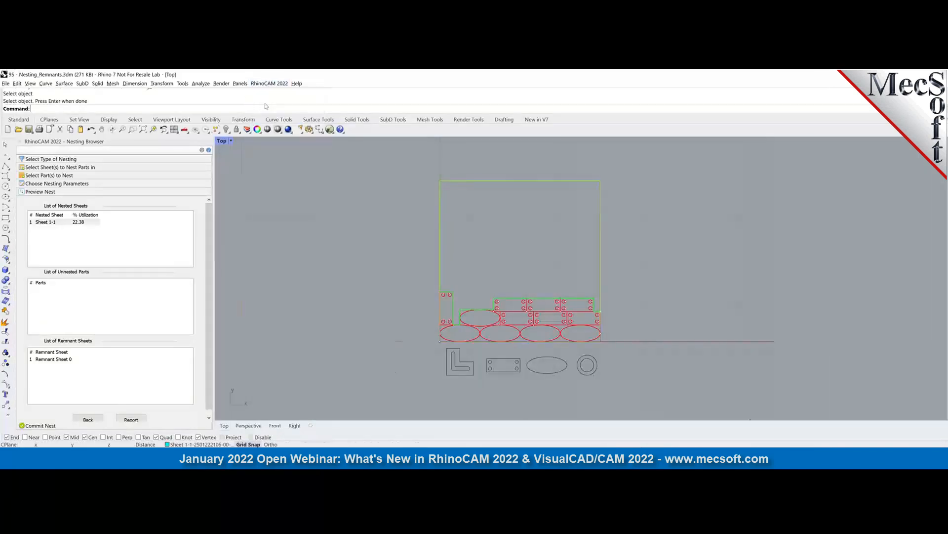